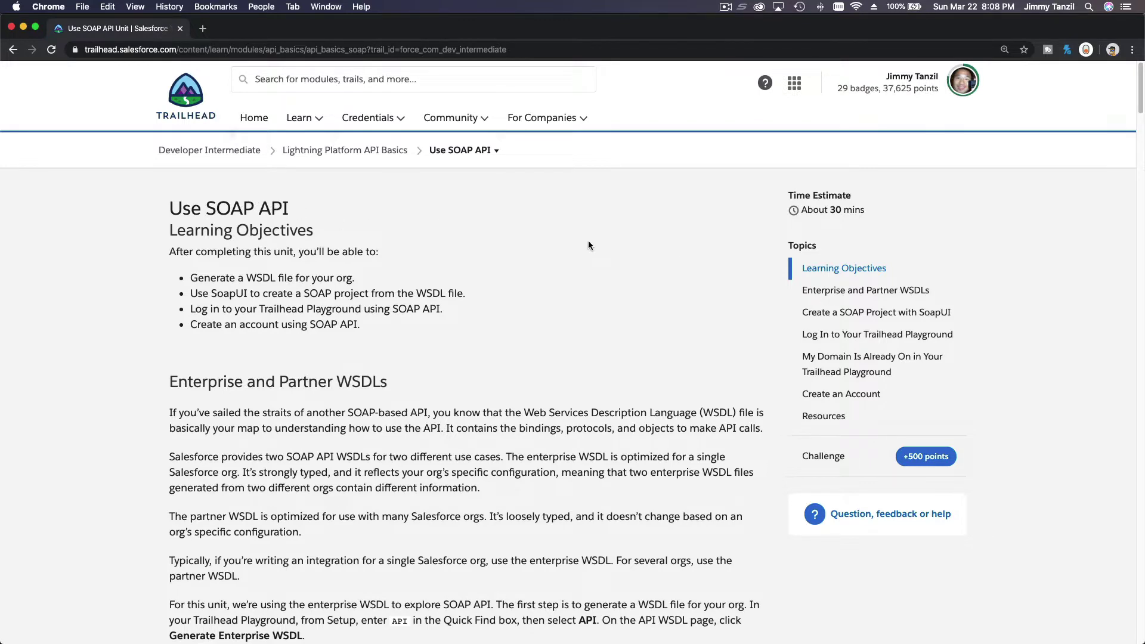
Step: Highlight Description, Language and the Enterprise, Partner and WSDLs heading words in the lesson
scroll(588, 244, "down", 8)
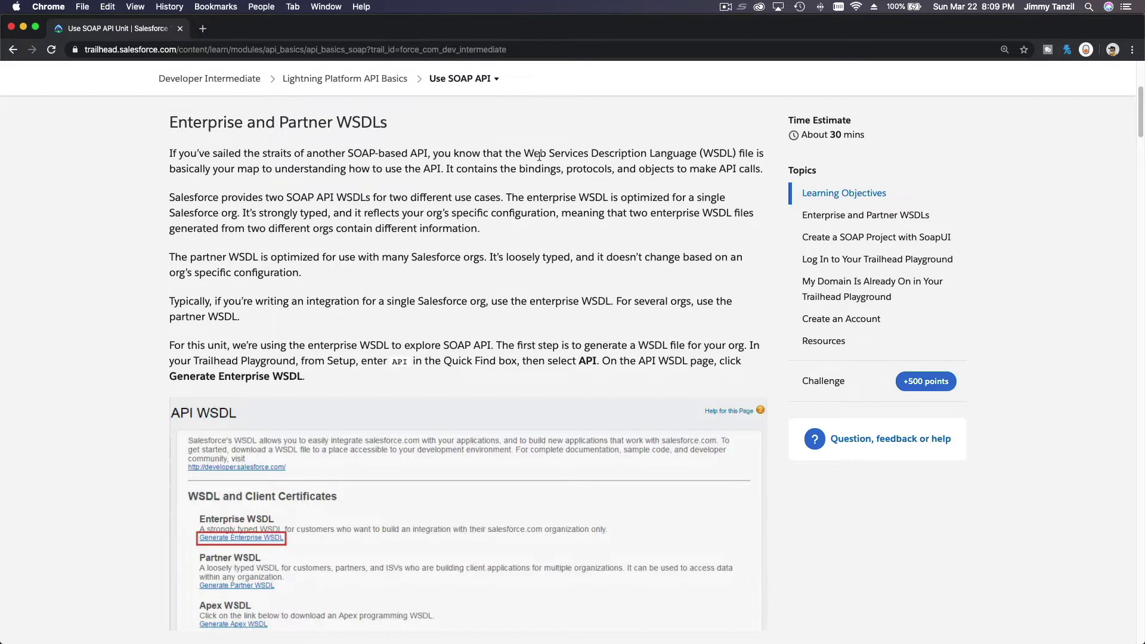
double_click(613, 156)
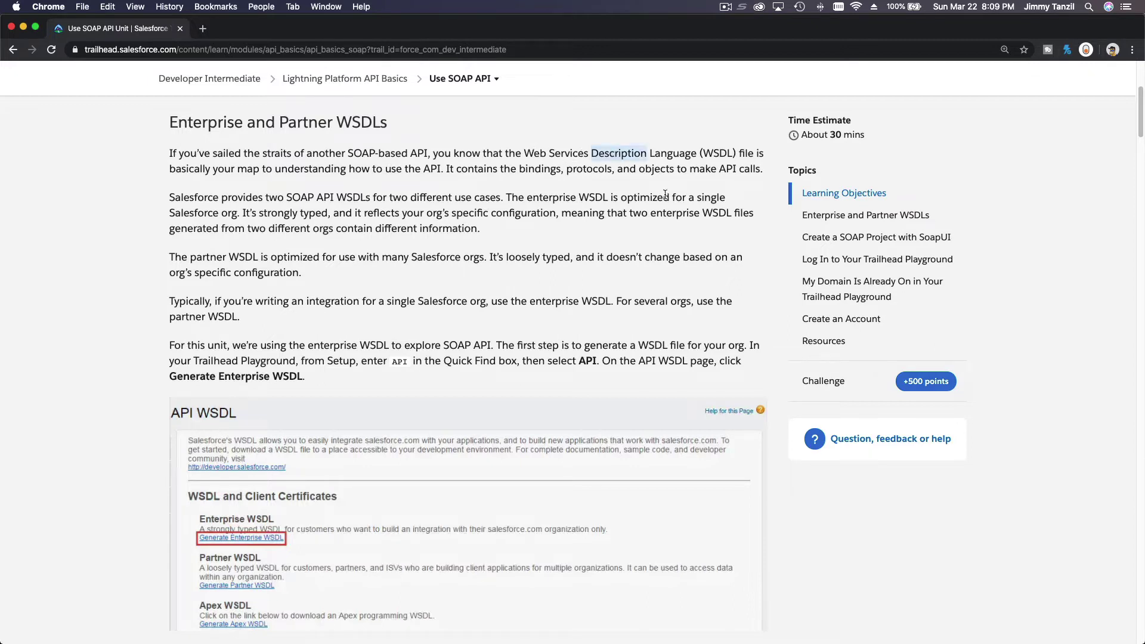
double_click(677, 156)
left_click(672, 185)
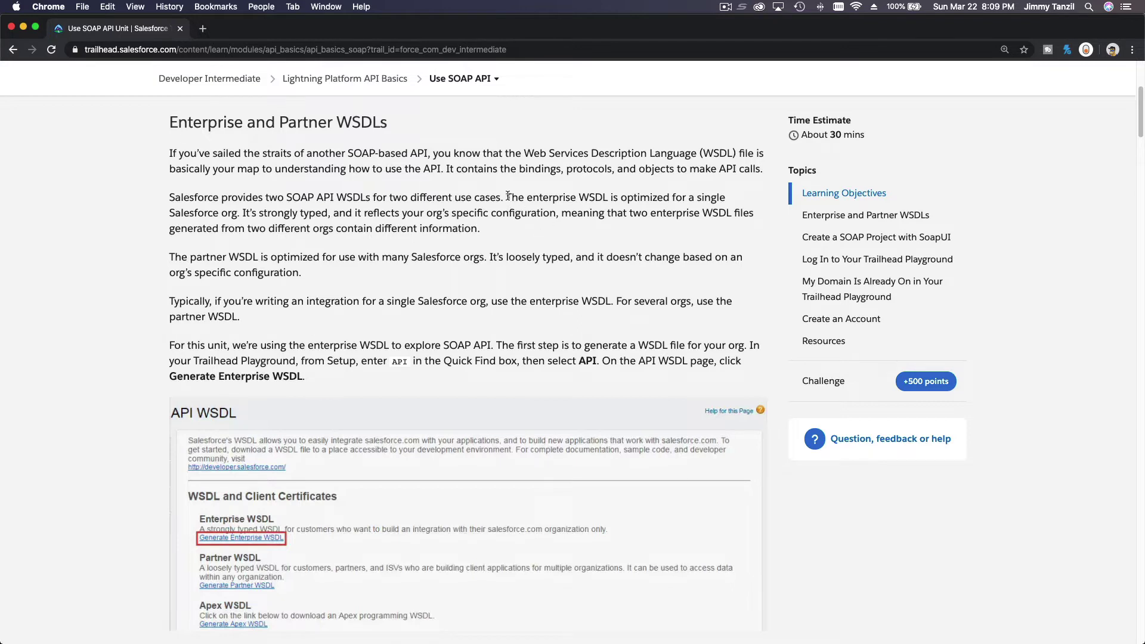
double_click(202, 121)
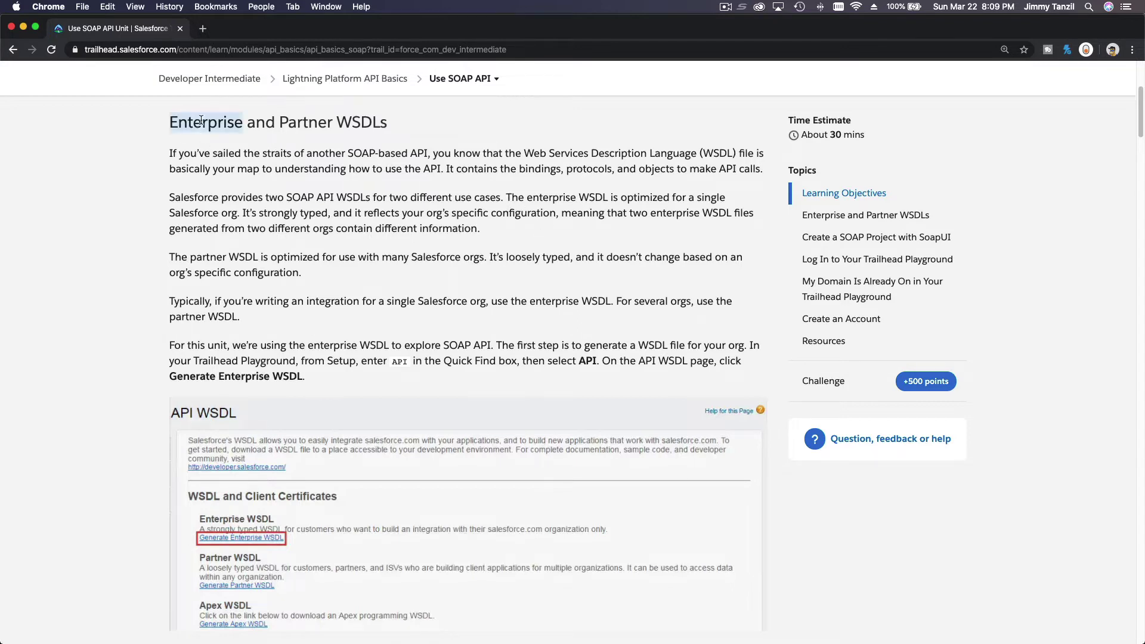
double_click(305, 122)
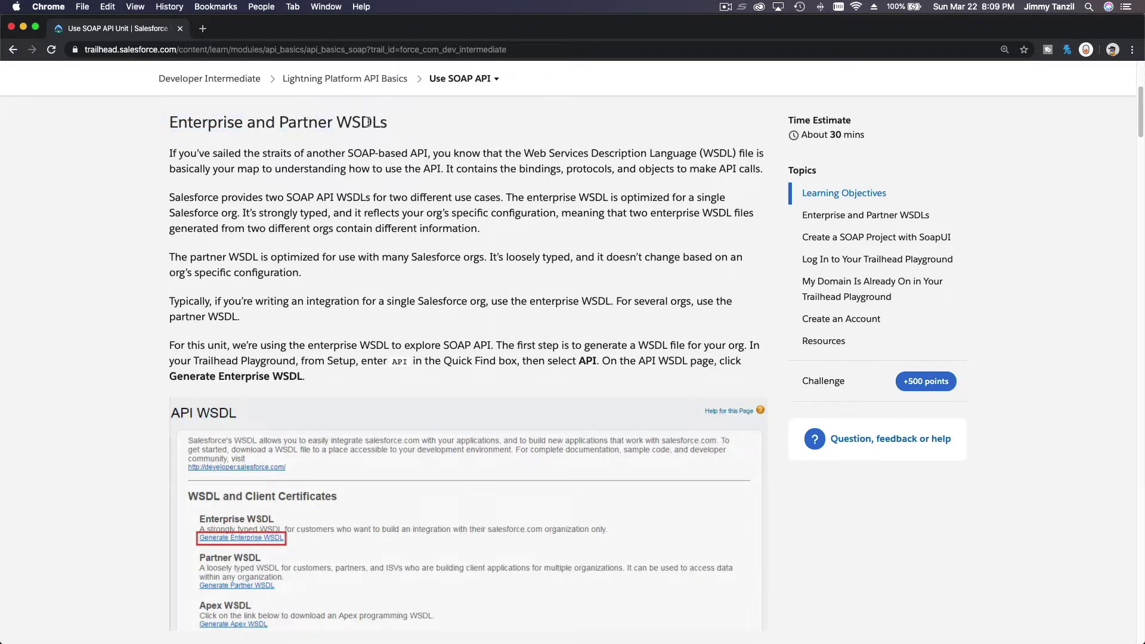
double_click(367, 122)
left_click(406, 130)
double_click(209, 125)
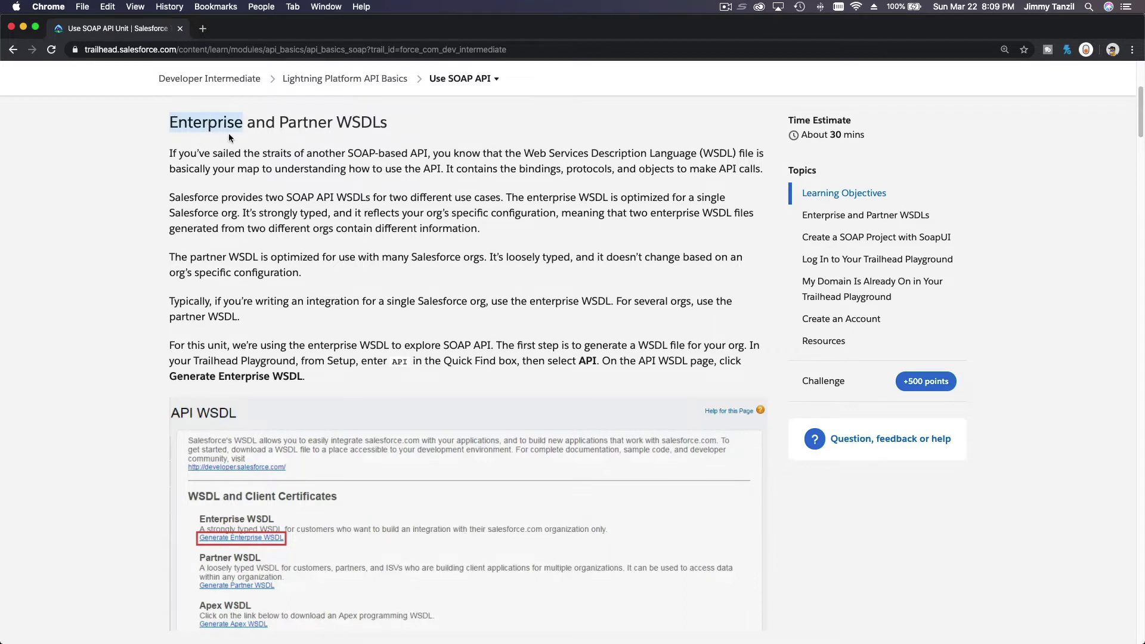
left_click(229, 138)
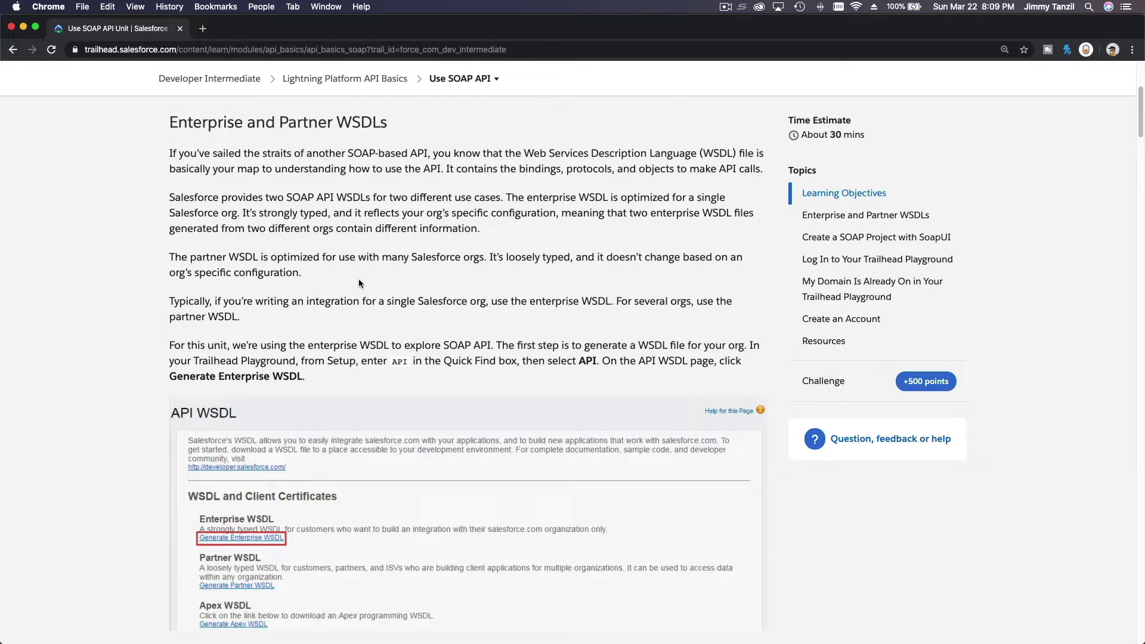
Step: Scroll through the lesson, highlighting Enterprise in the section heading again
scroll(358, 279, "down", 3)
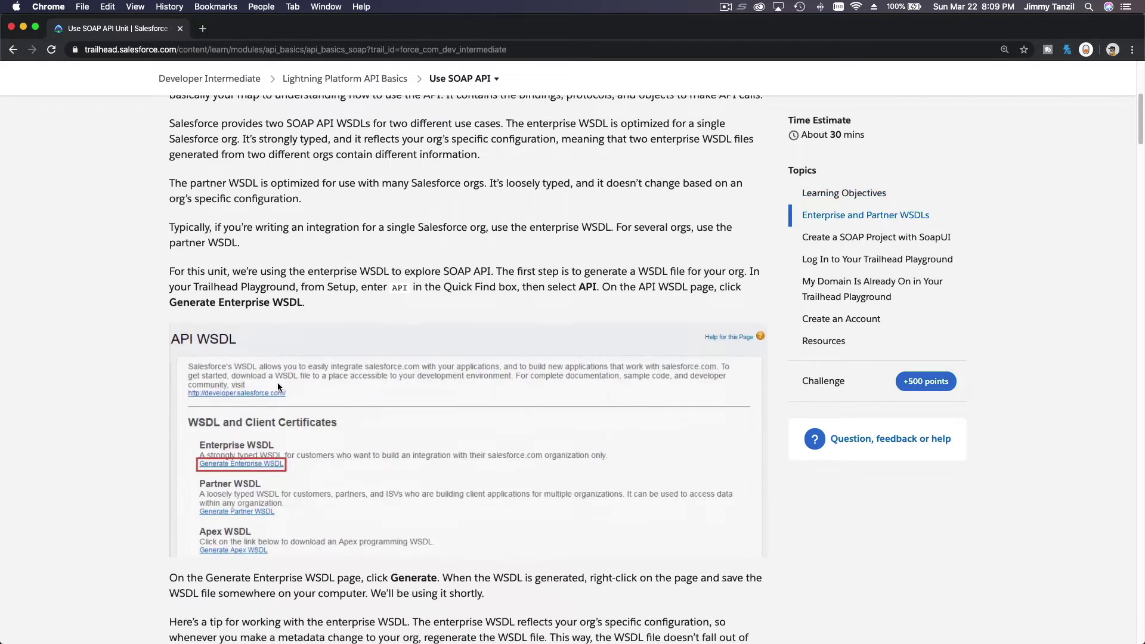
scroll(374, 242, "up", 5)
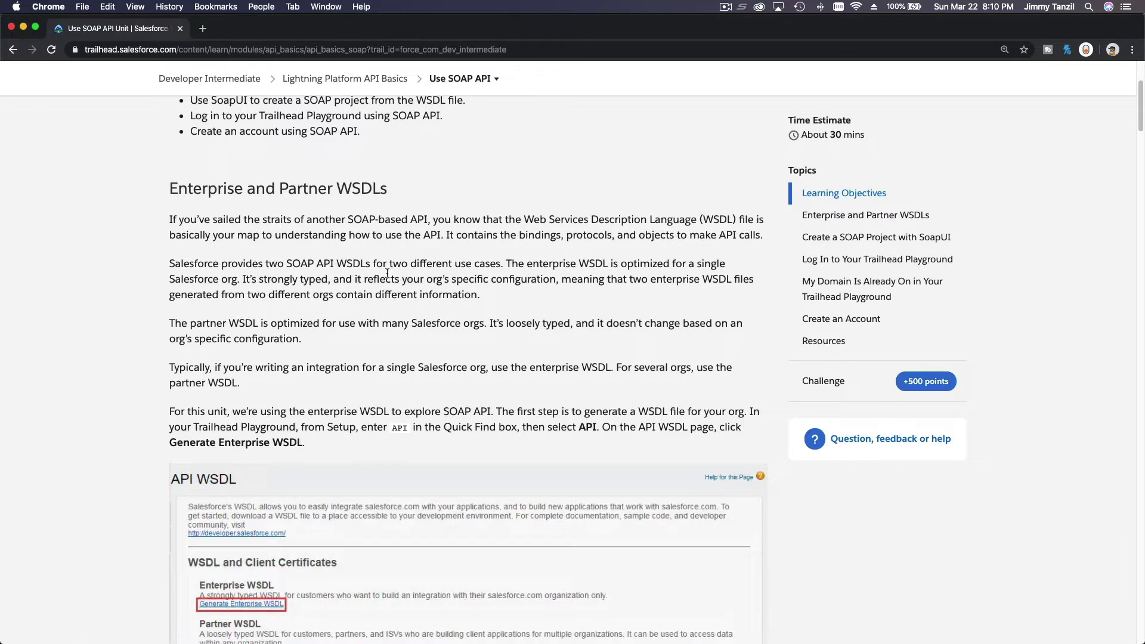
double_click(220, 191)
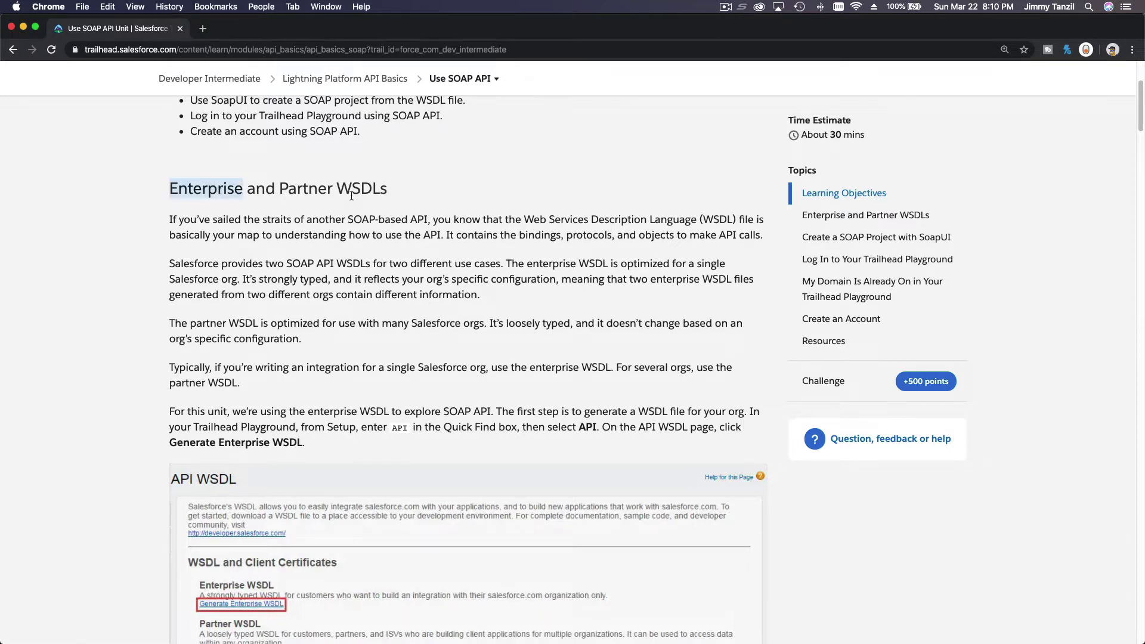
left_click(434, 189)
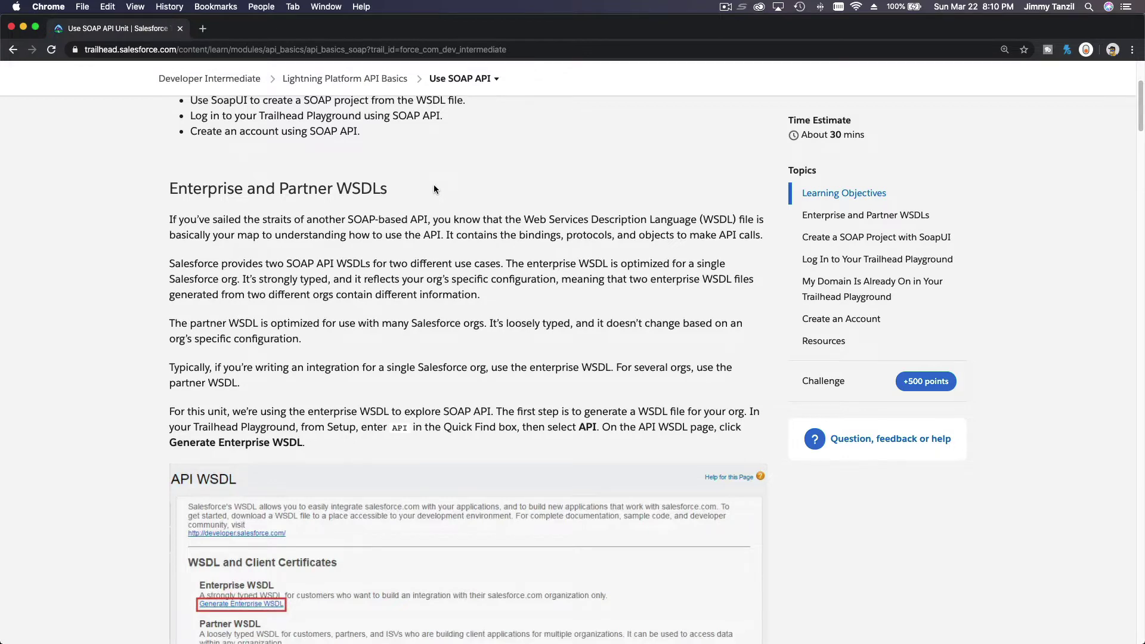
scroll(333, 377, "down", 1)
scroll(334, 377, "down", 5)
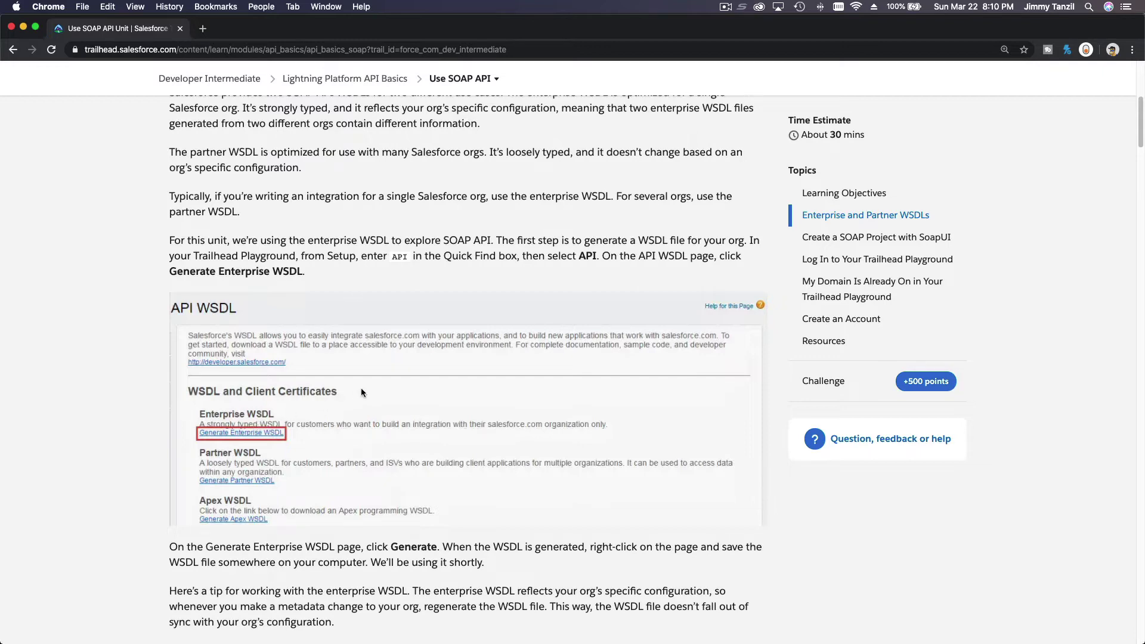
scroll(361, 392, "up", 3)
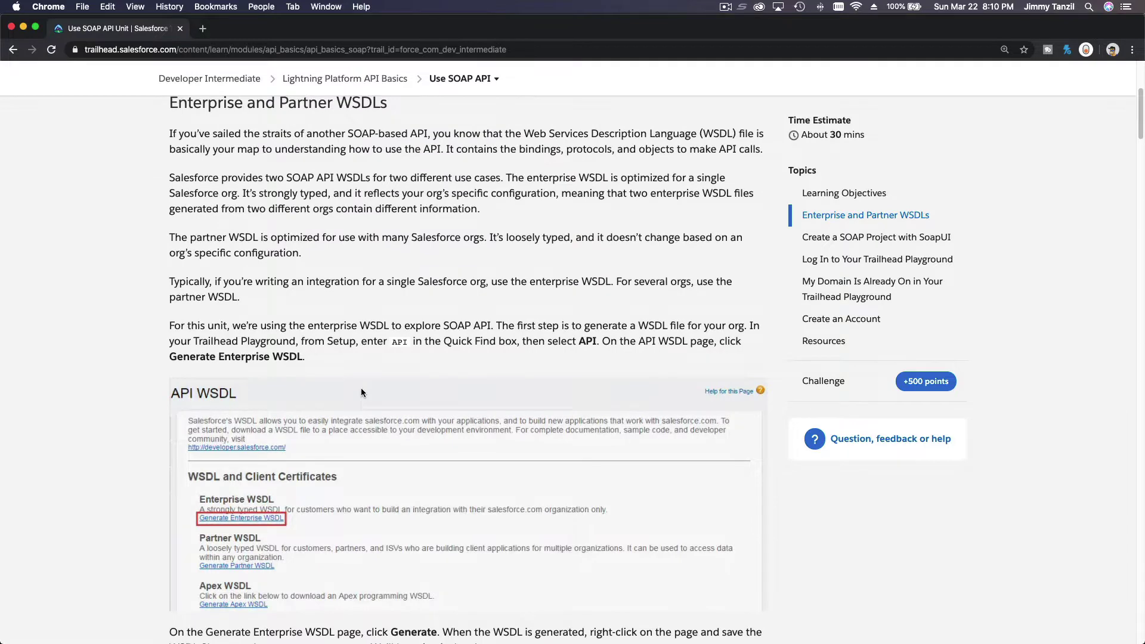
scroll(361, 392, "up", 10)
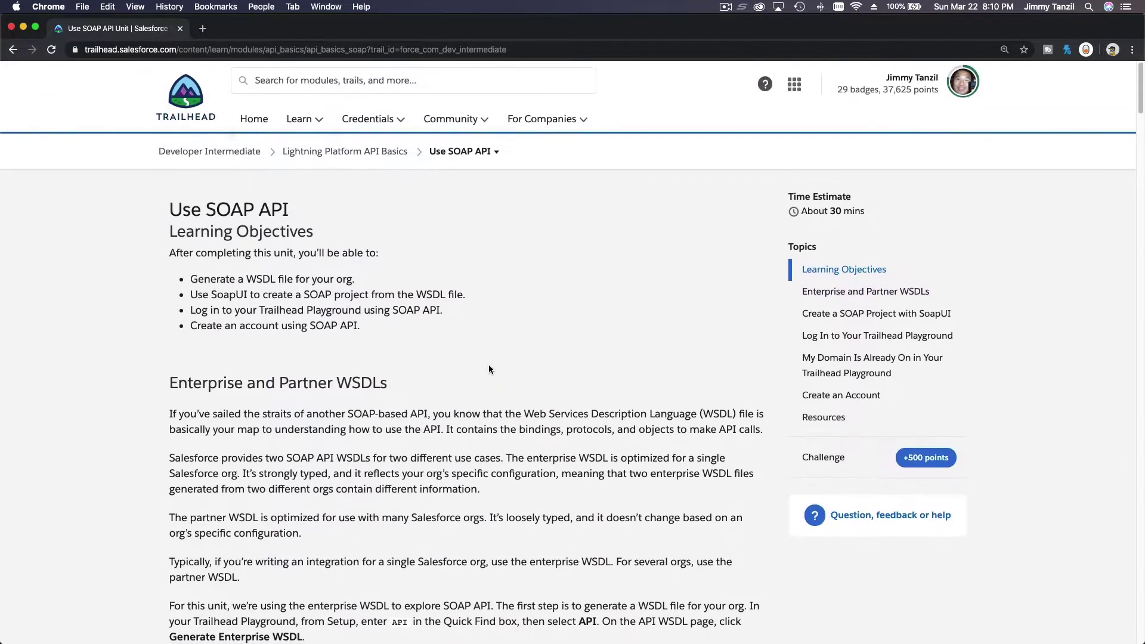
Step: Launch the Developer Beginner playground from Trailhead's Hands-on Orgs list
left_click(963, 87)
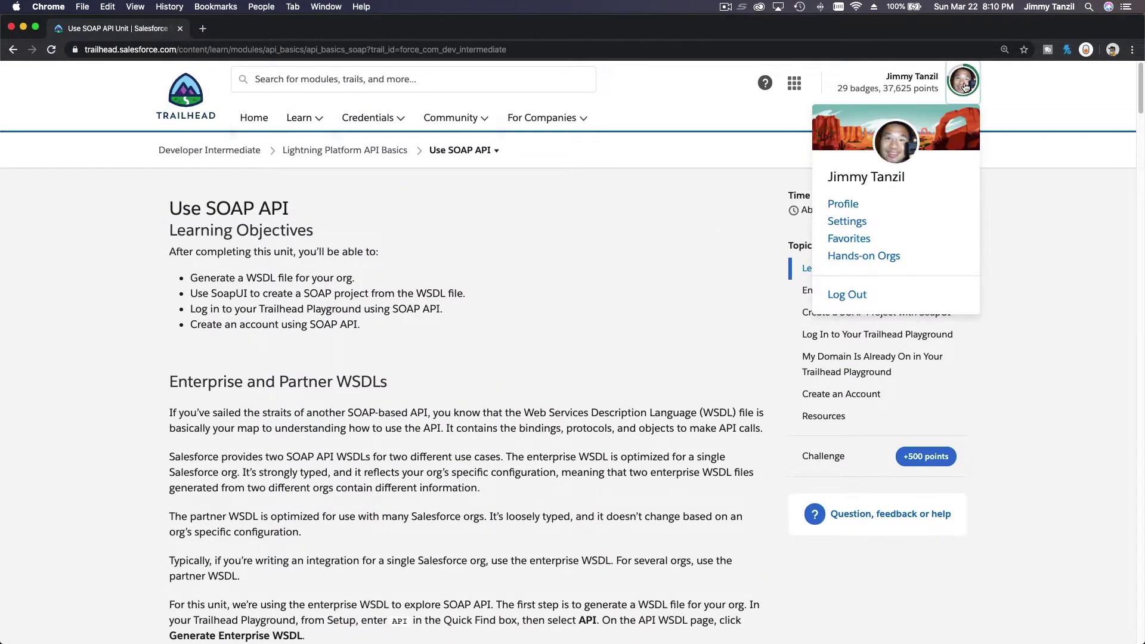
left_click(871, 261)
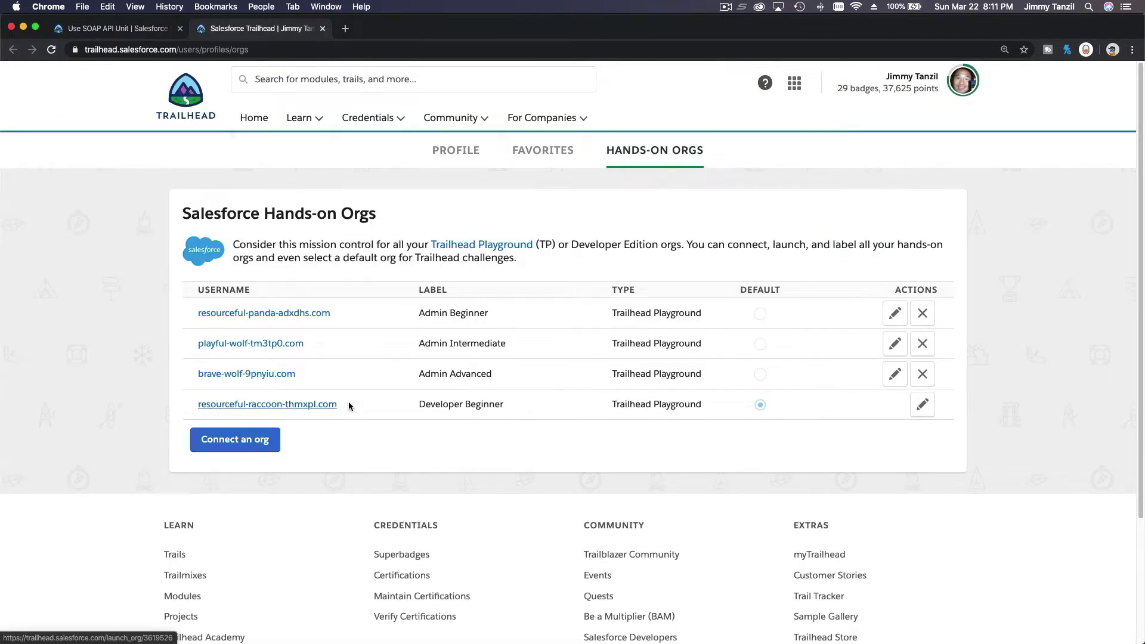
left_click(313, 405)
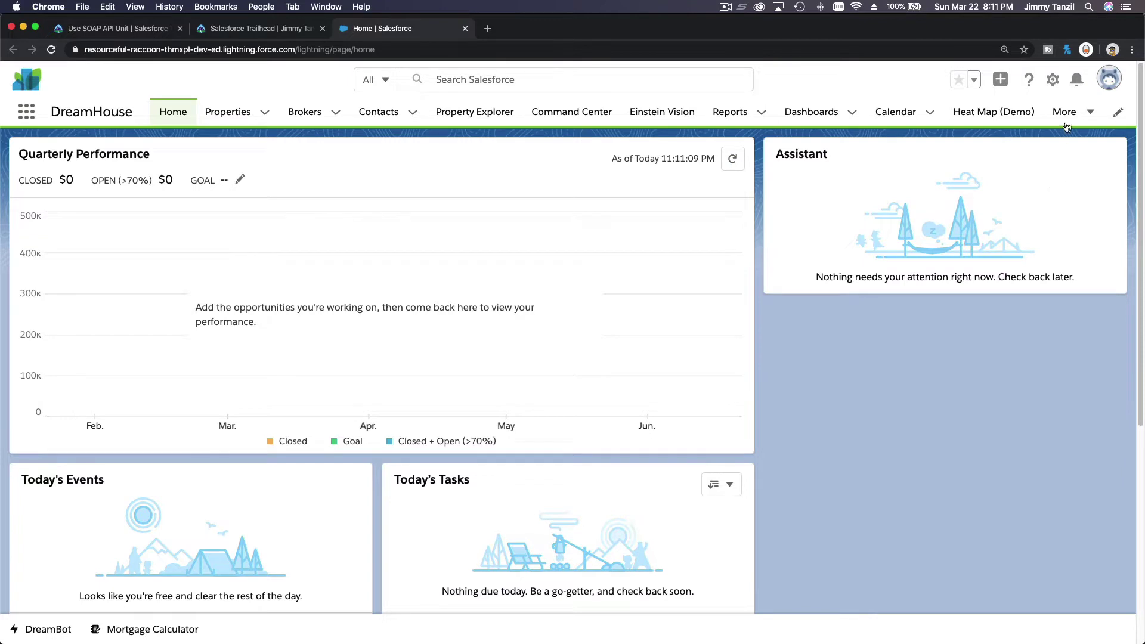
Step: Open Salesforce Setup, filter Quick Find on 'API', and go to the Integrations API page
left_click(1052, 79)
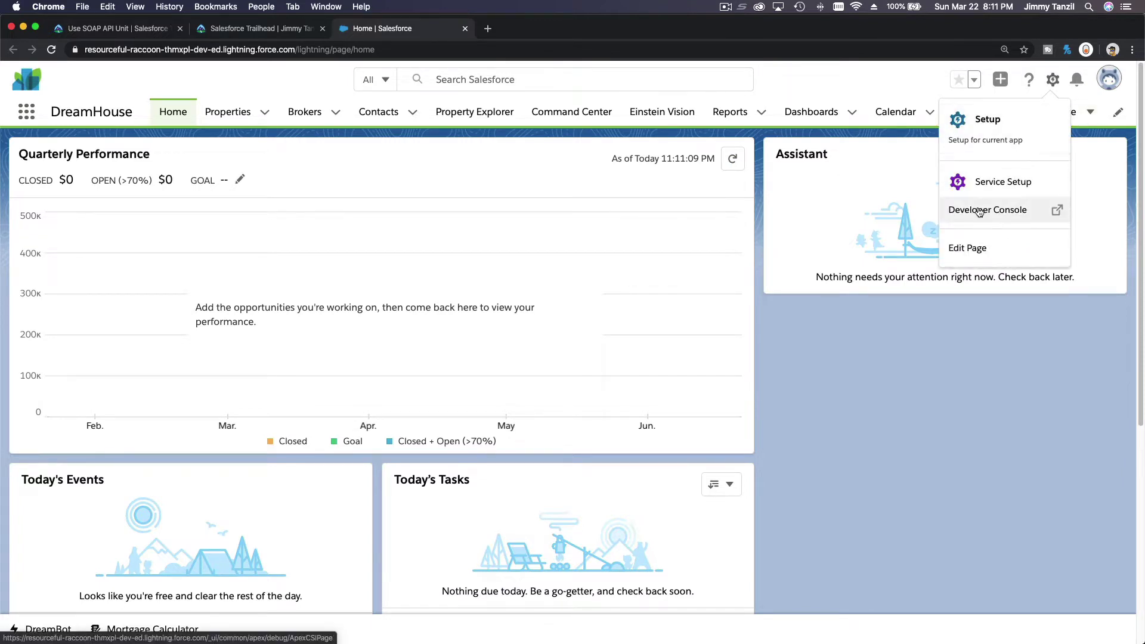
left_click(988, 123)
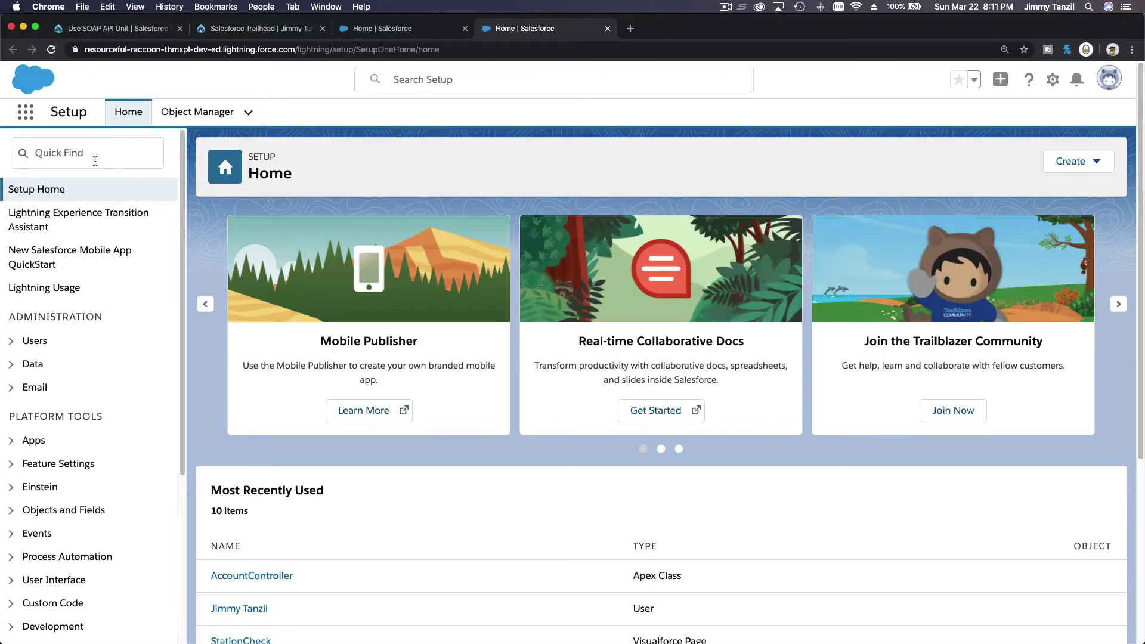
type("W")
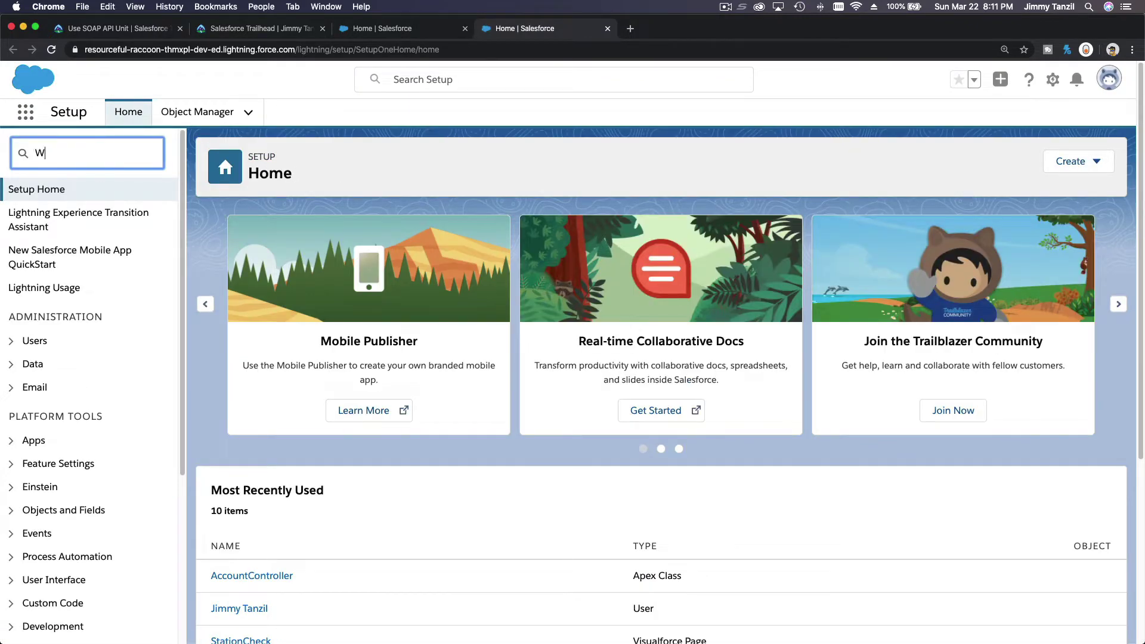
key("BackSpace")
type("API")
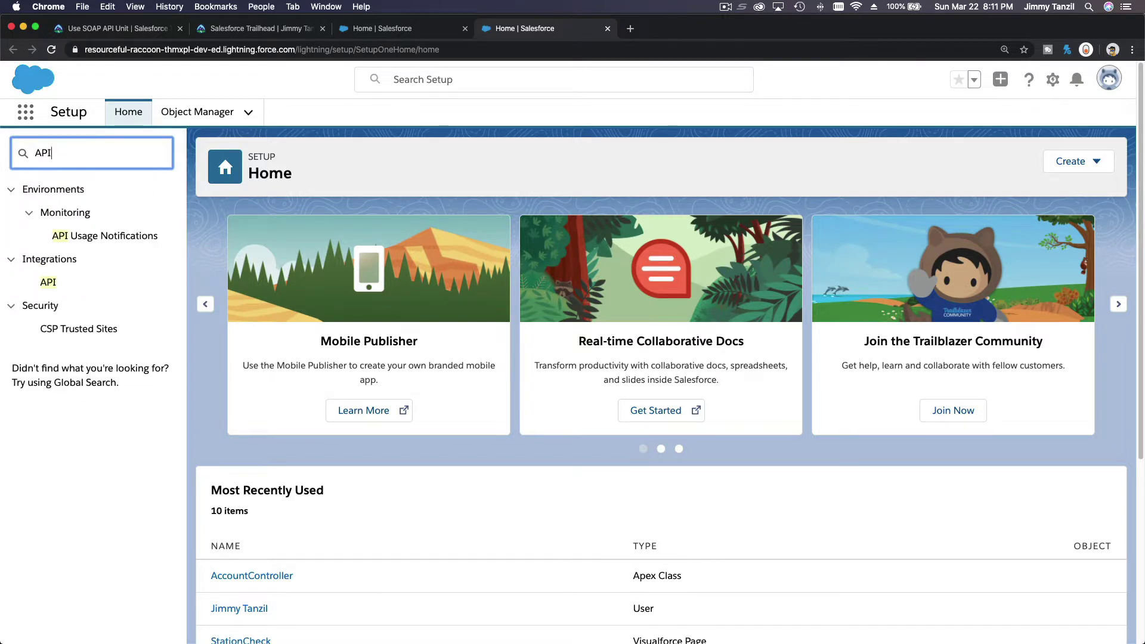
left_click(48, 282)
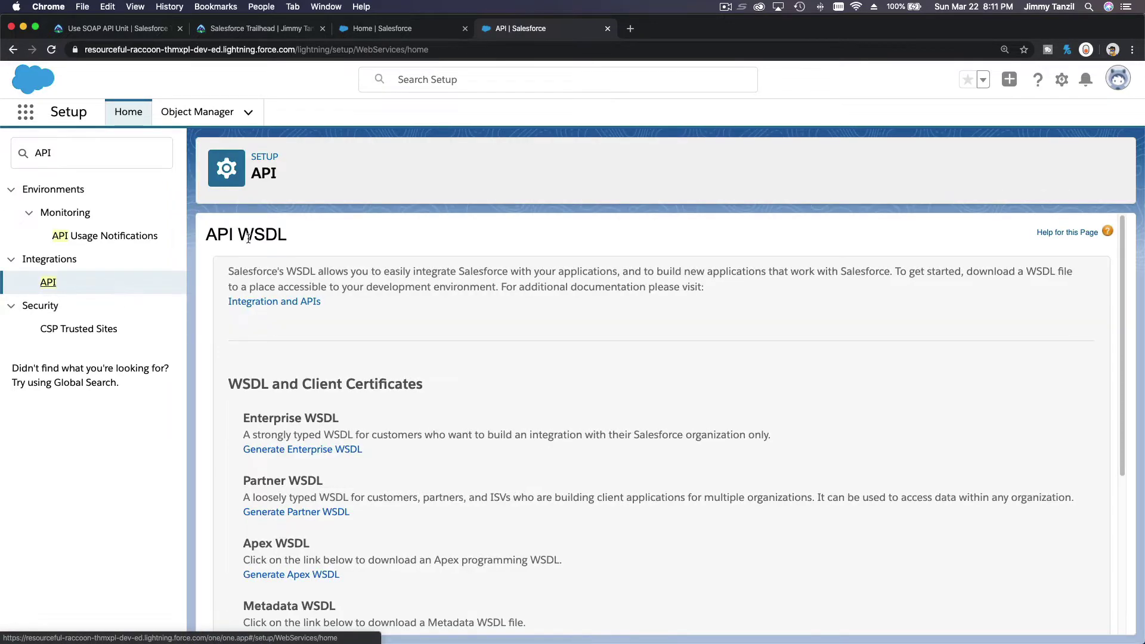
Step: Scroll to WSDL and Client Certificates and follow the Generate Enterprise WSDL link
scroll(332, 228, "down", 3)
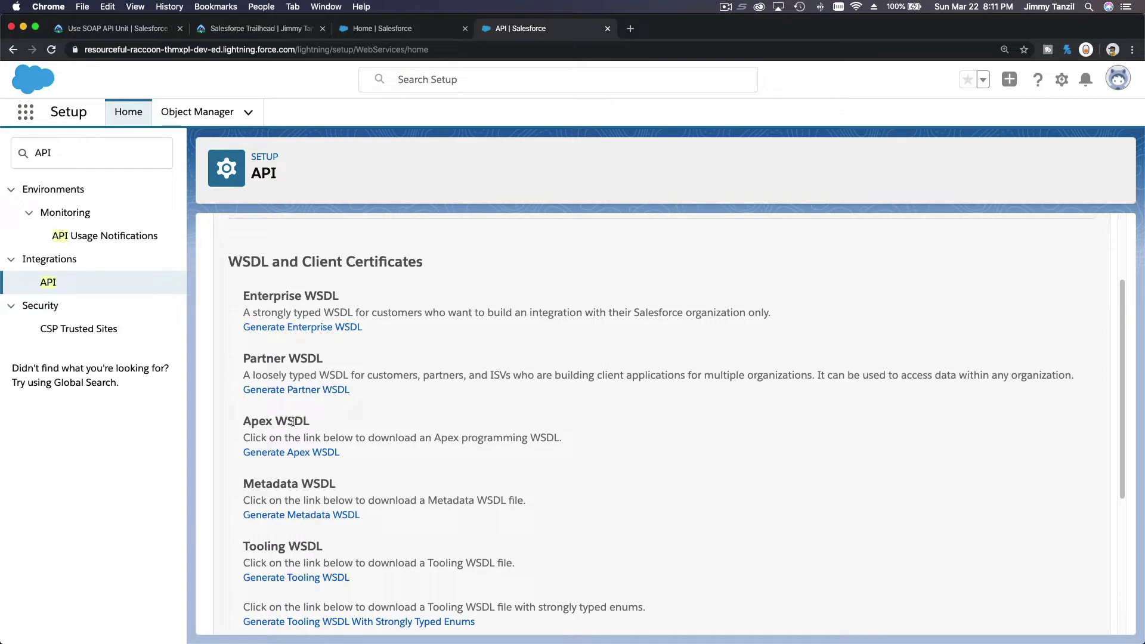
scroll(432, 420, "down", 4)
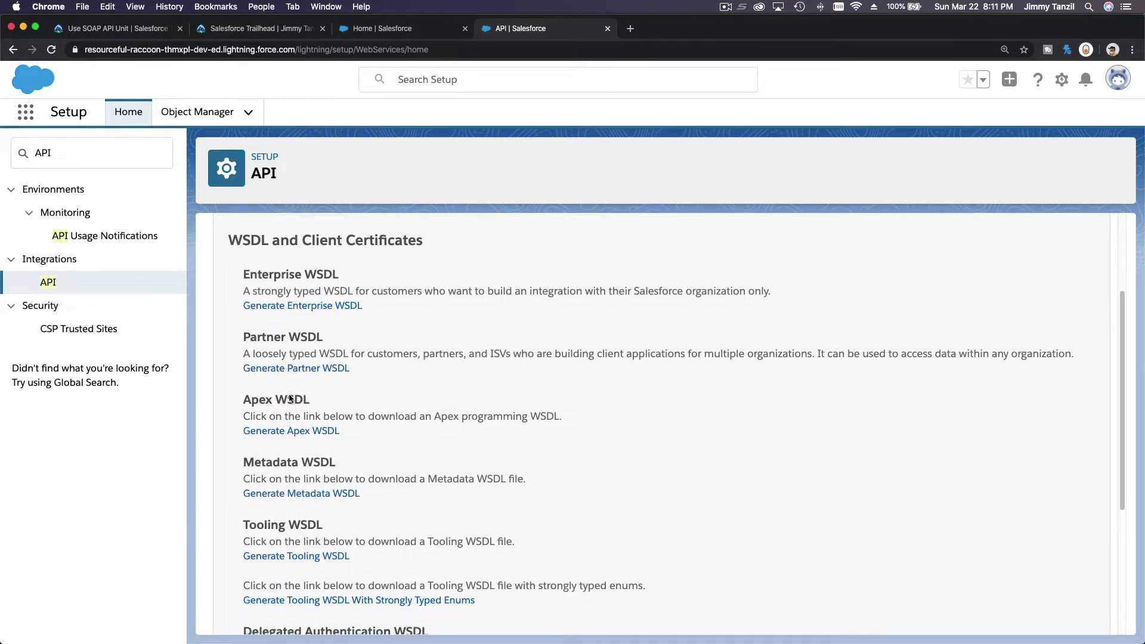
scroll(298, 410, "down", 3)
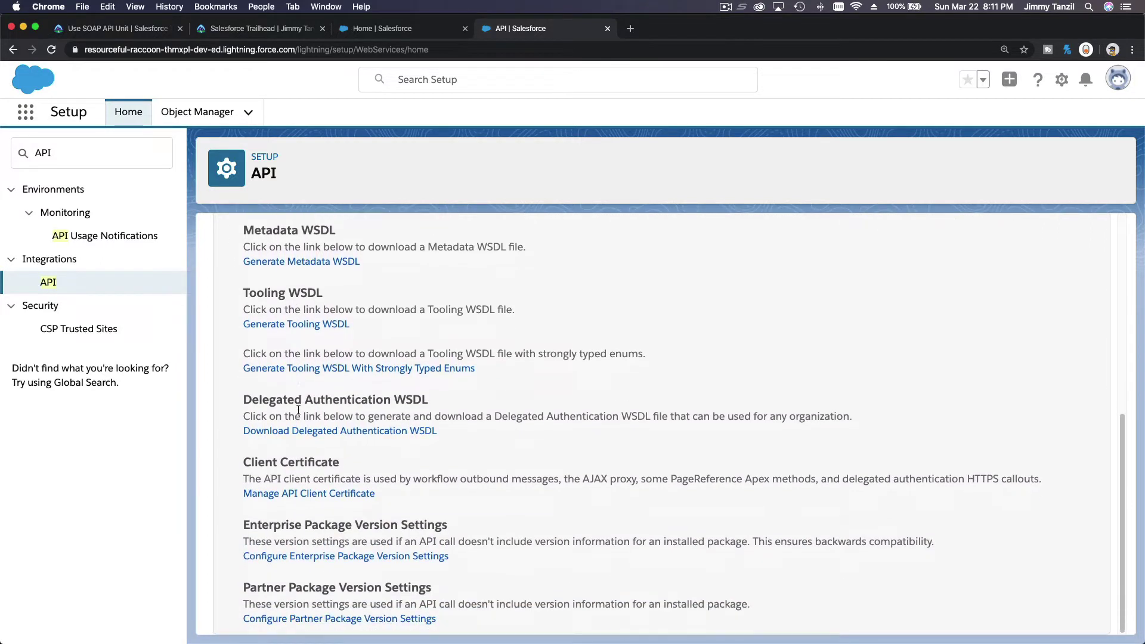
scroll(298, 410, "up", 5)
scroll(298, 410, "up", 3)
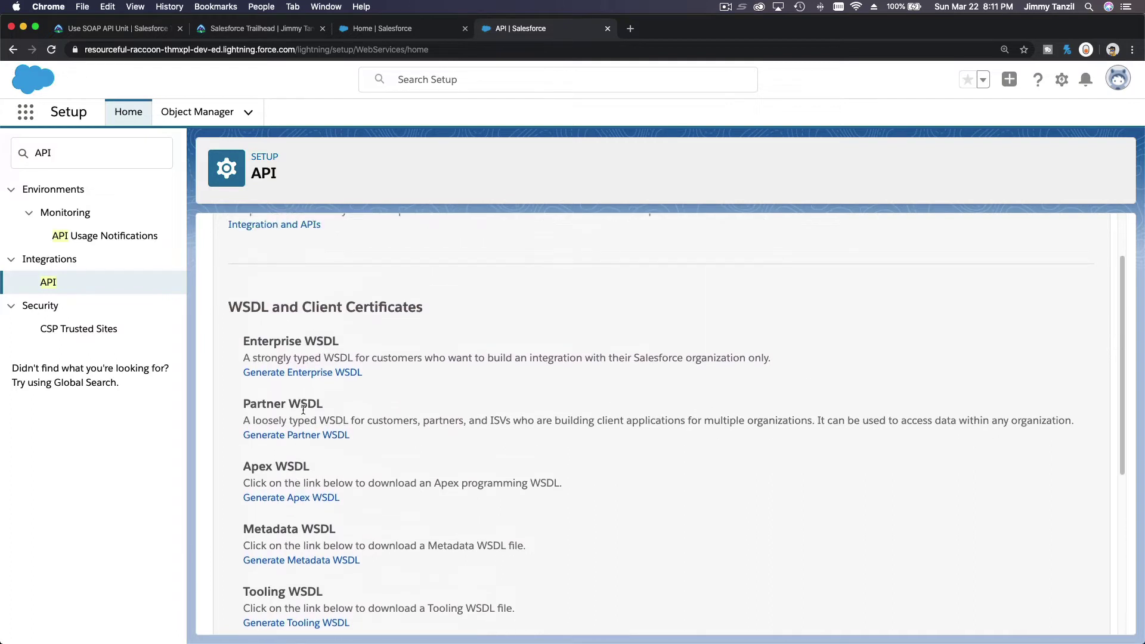
scroll(357, 413, "down", 2)
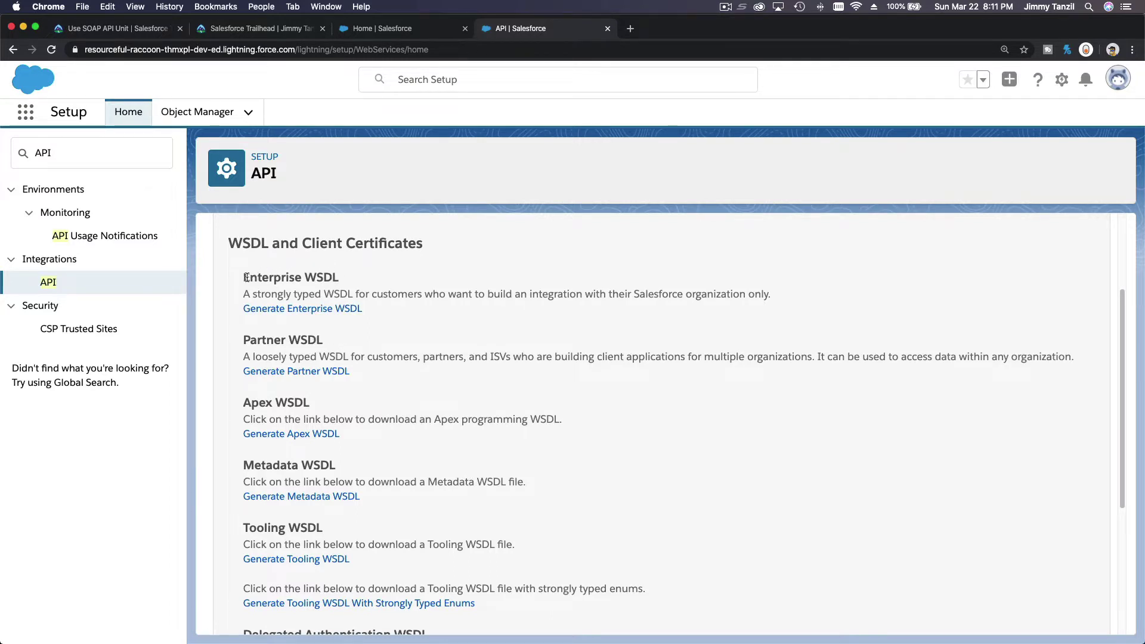
left_click_drag(251, 277, 353, 294)
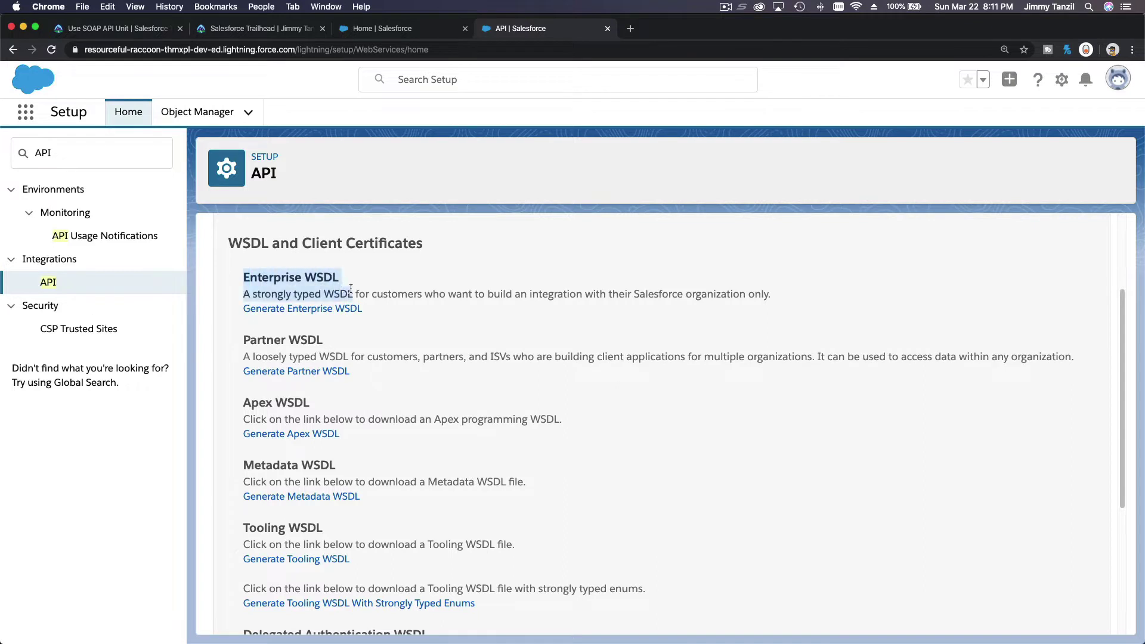
left_click(353, 285)
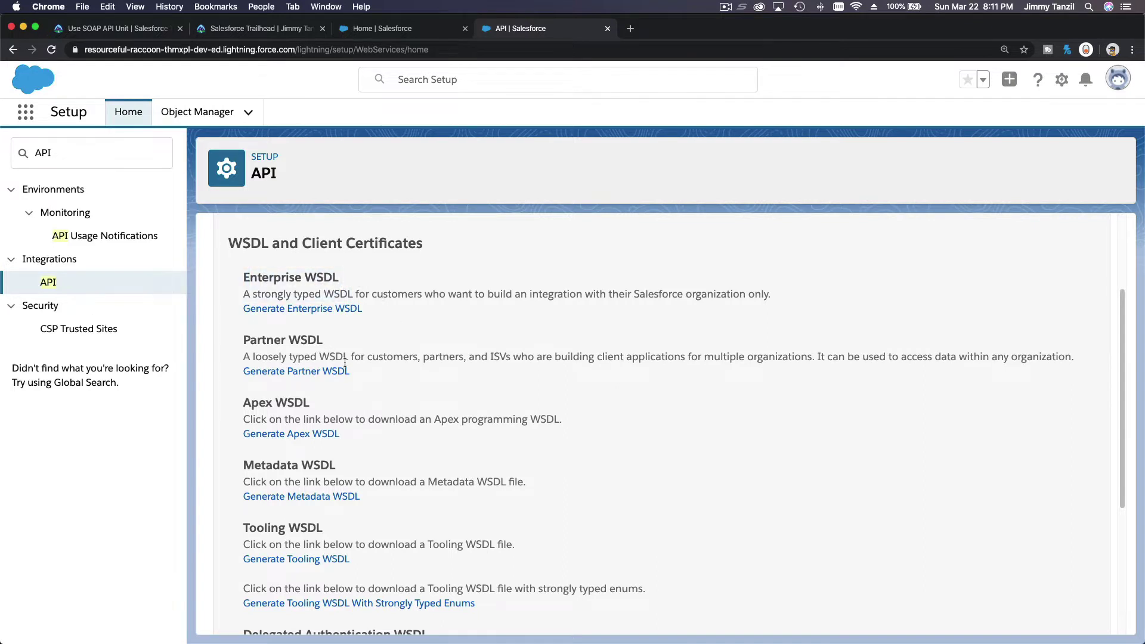
left_click(308, 309)
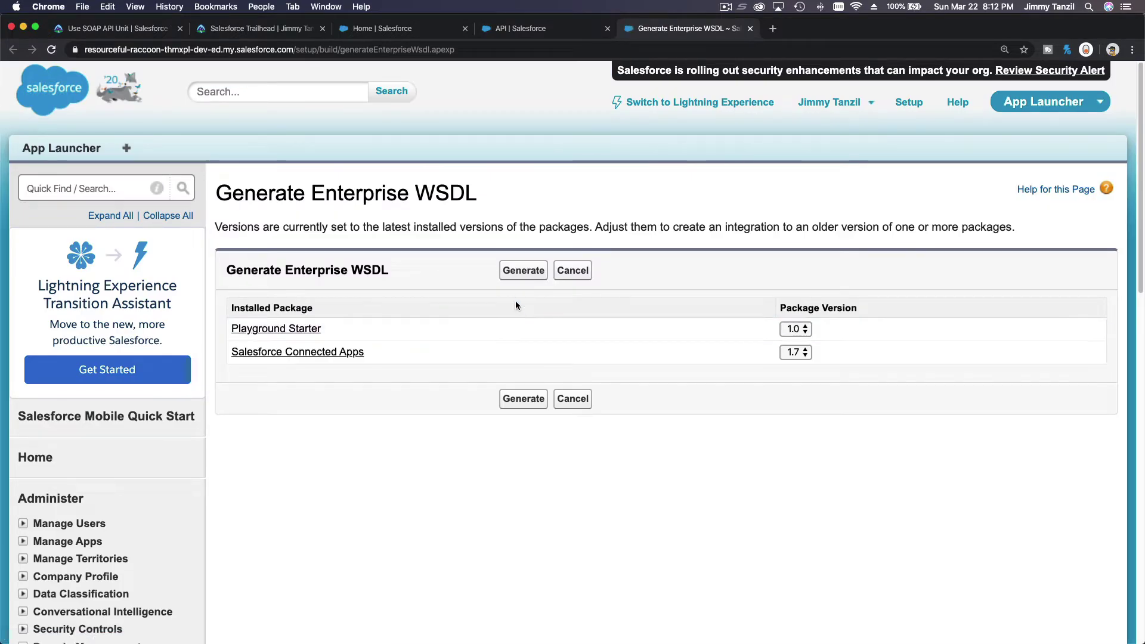
Step: Generate the Enterprise WSDL and view its API version 48.0 XML
left_click(524, 271)
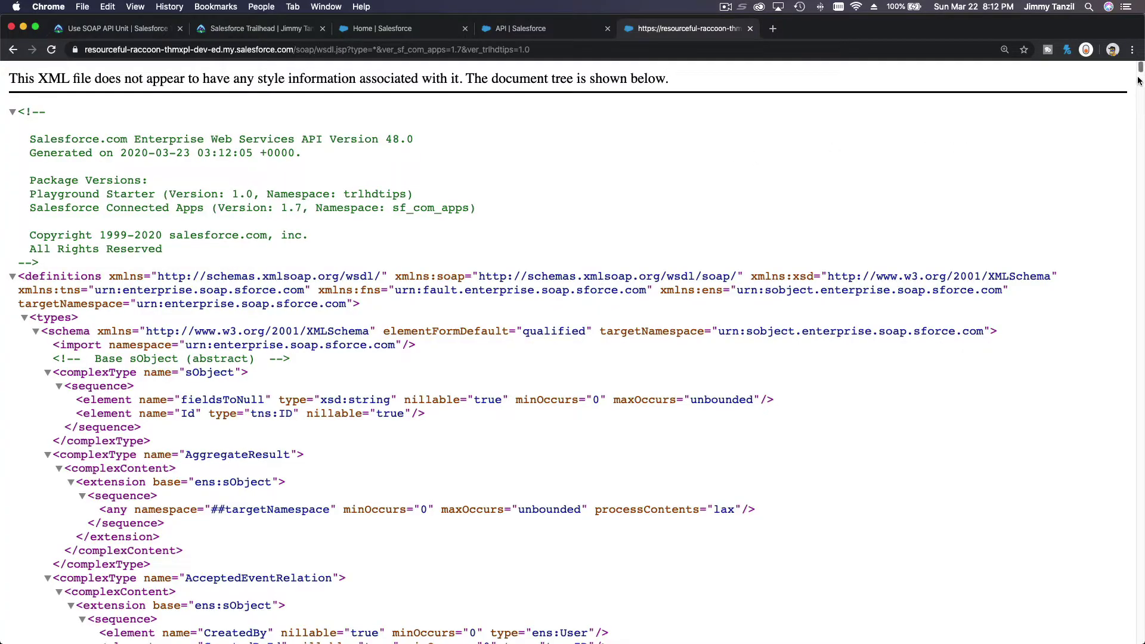
left_click_drag(1140, 68, 1099, 36)
Step: Open the generated WSDL's page source in its own tab
right_click(534, 141)
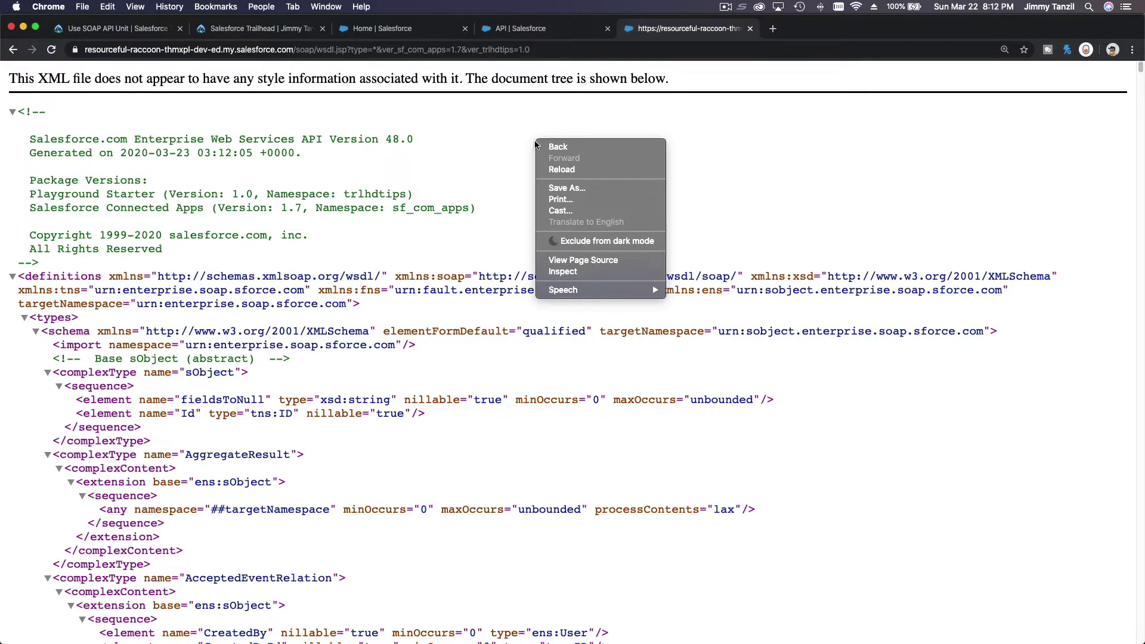
left_click(572, 263)
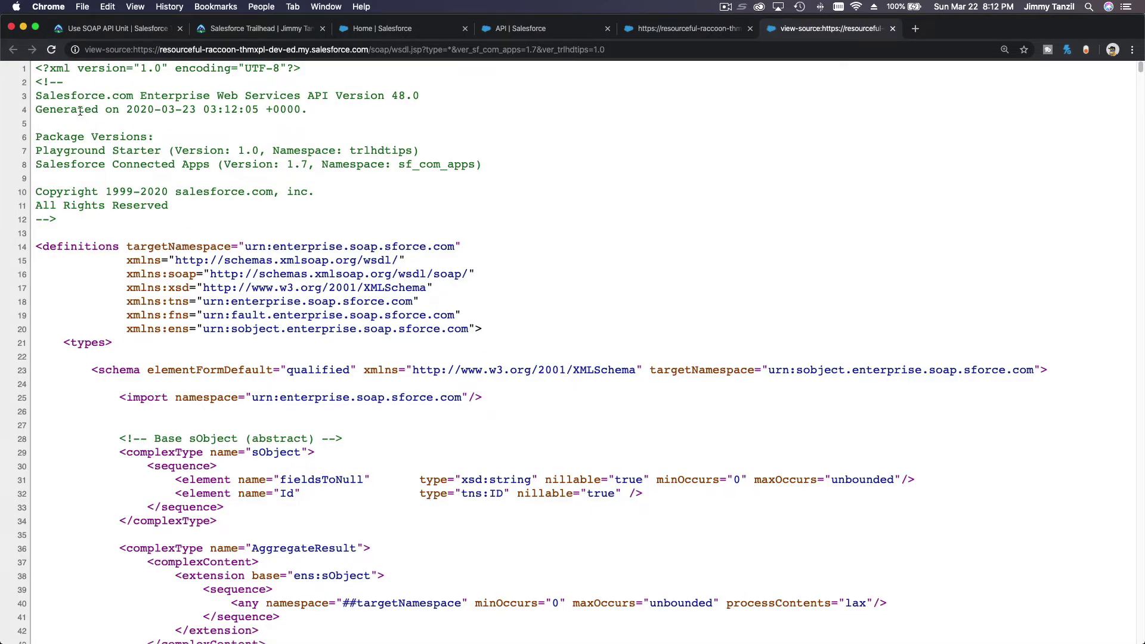
scroll(39, 71, "down", 3)
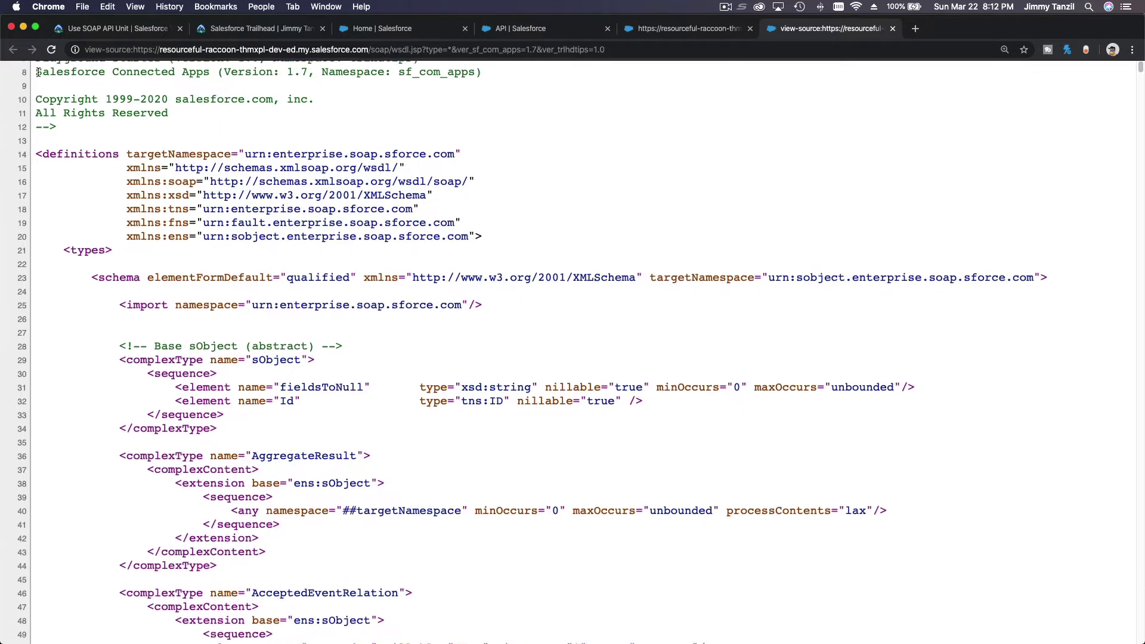
scroll(103, 119, "up", 3)
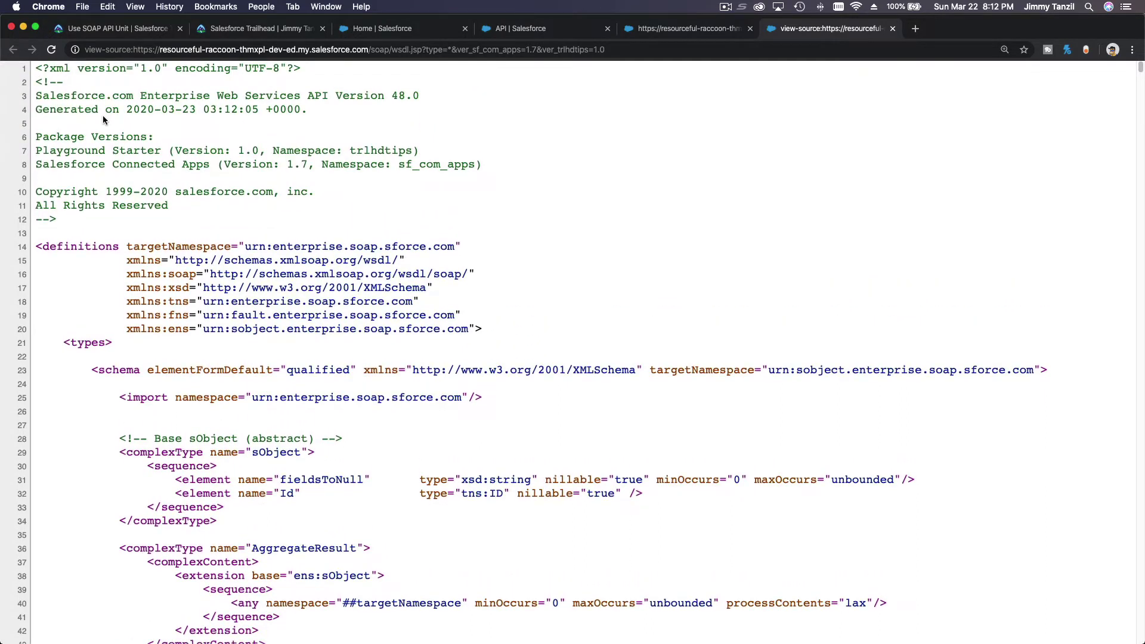
Step: Copy the entire WSDL source and search Spotlight for 'textedit'
key("super+a")
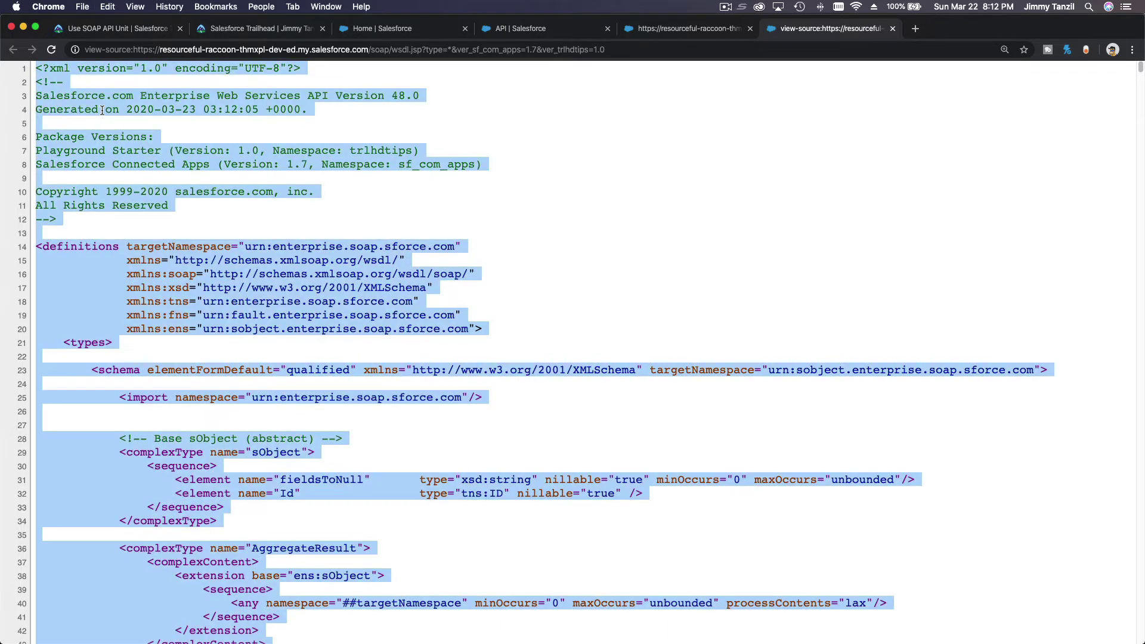
left_click(102, 111)
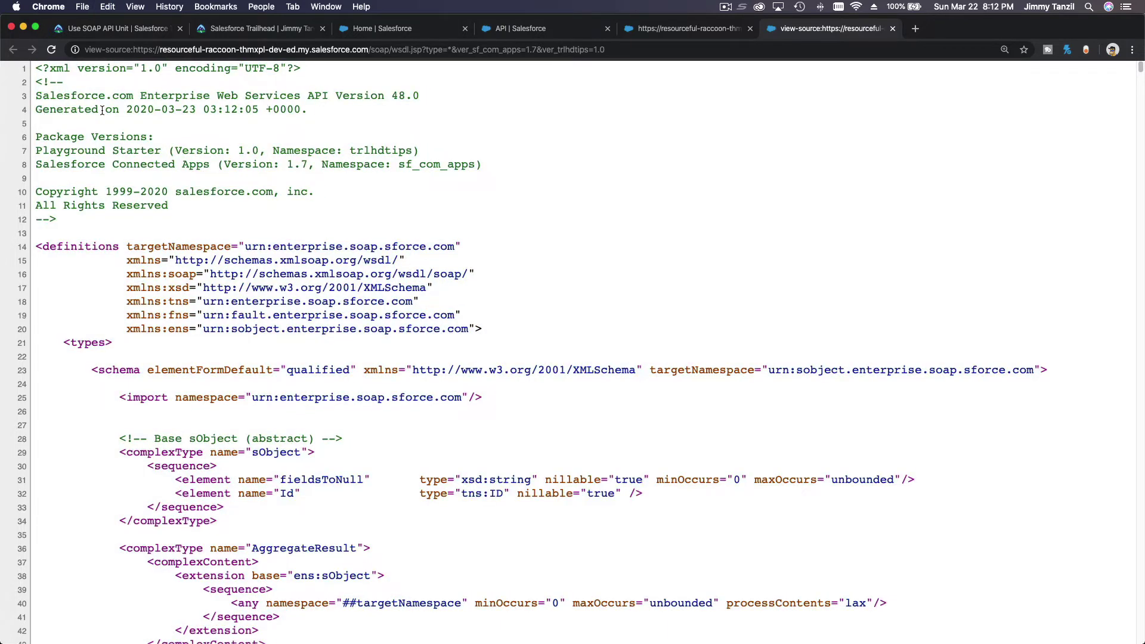
key("super+a")
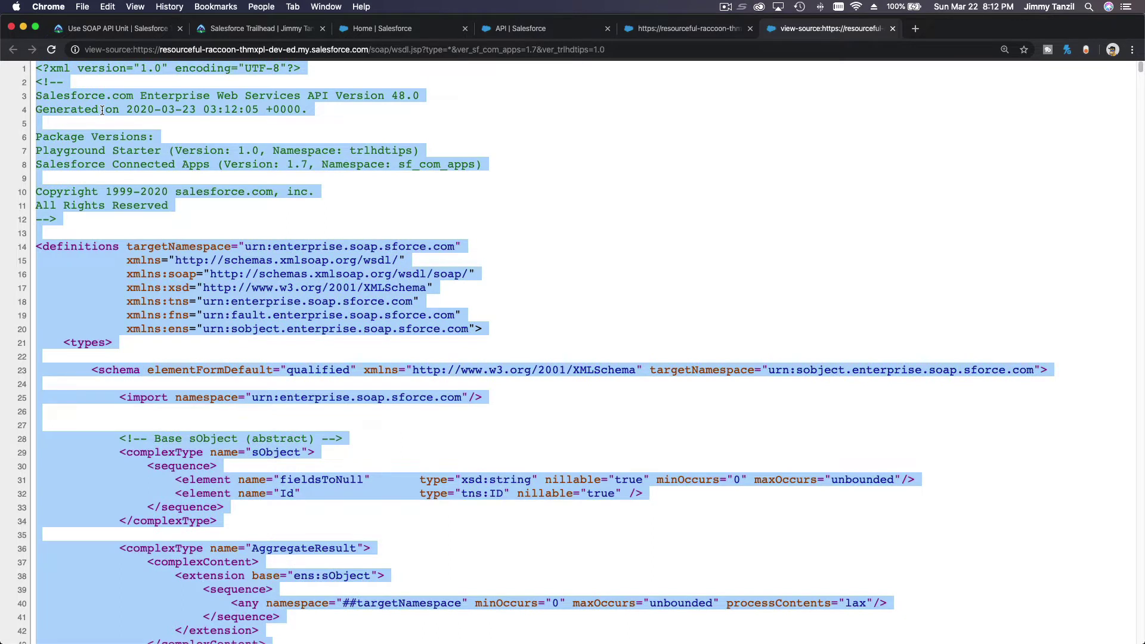
key("super+c")
key("super+space")
type("textedit")
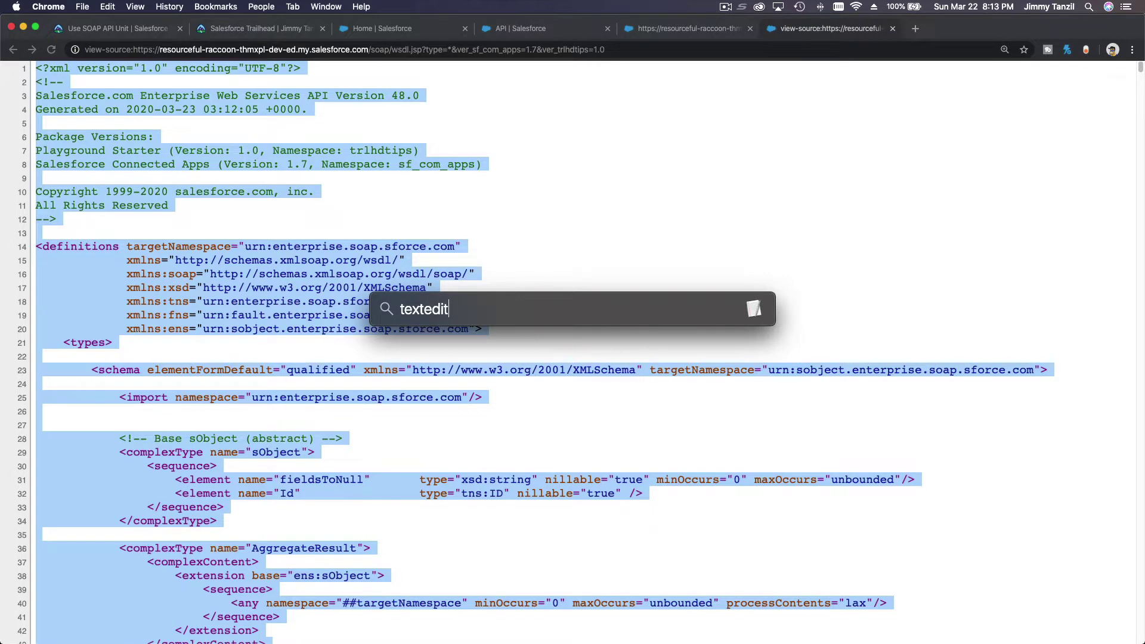
Step: Paste the copied WSDL into a new, enlarged TextEdit document
key("Return")
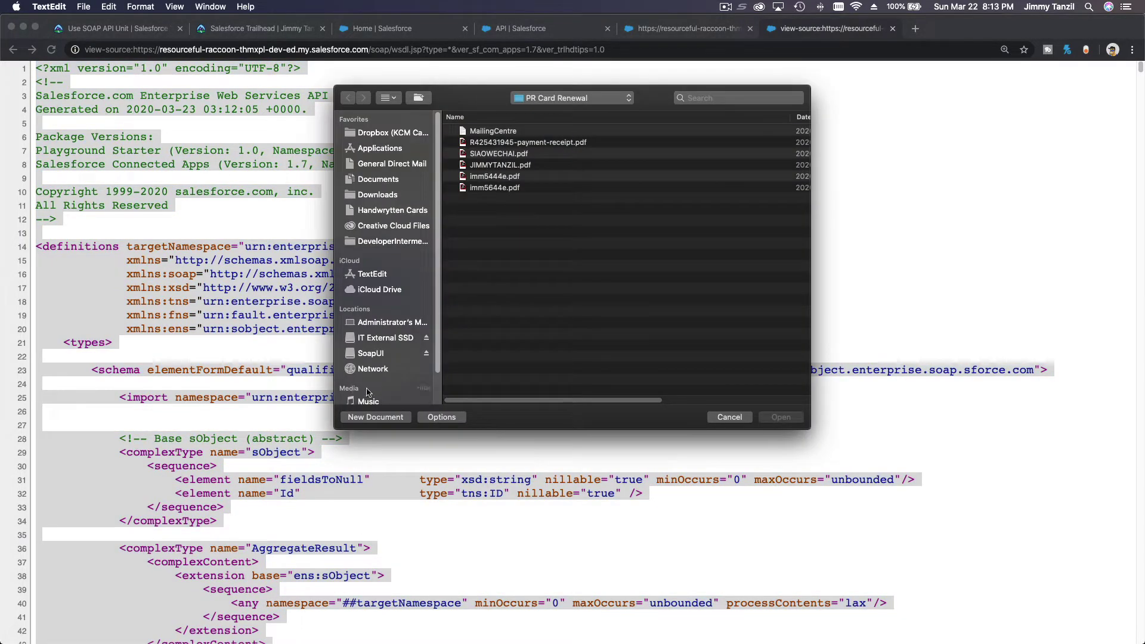
left_click(374, 418)
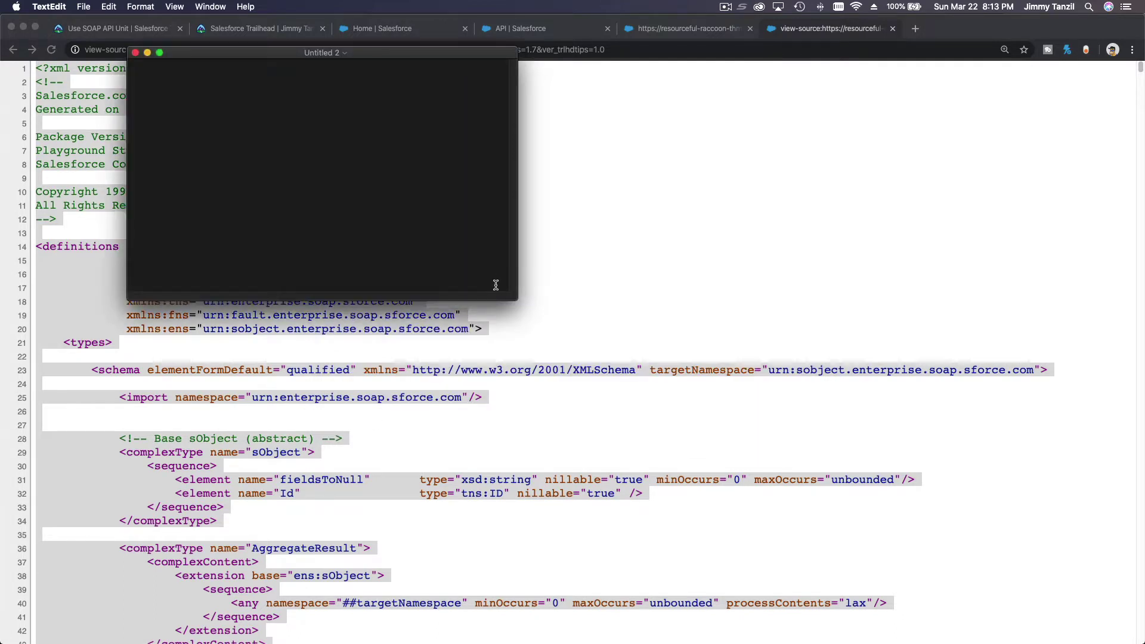
left_click_drag(514, 296, 992, 541)
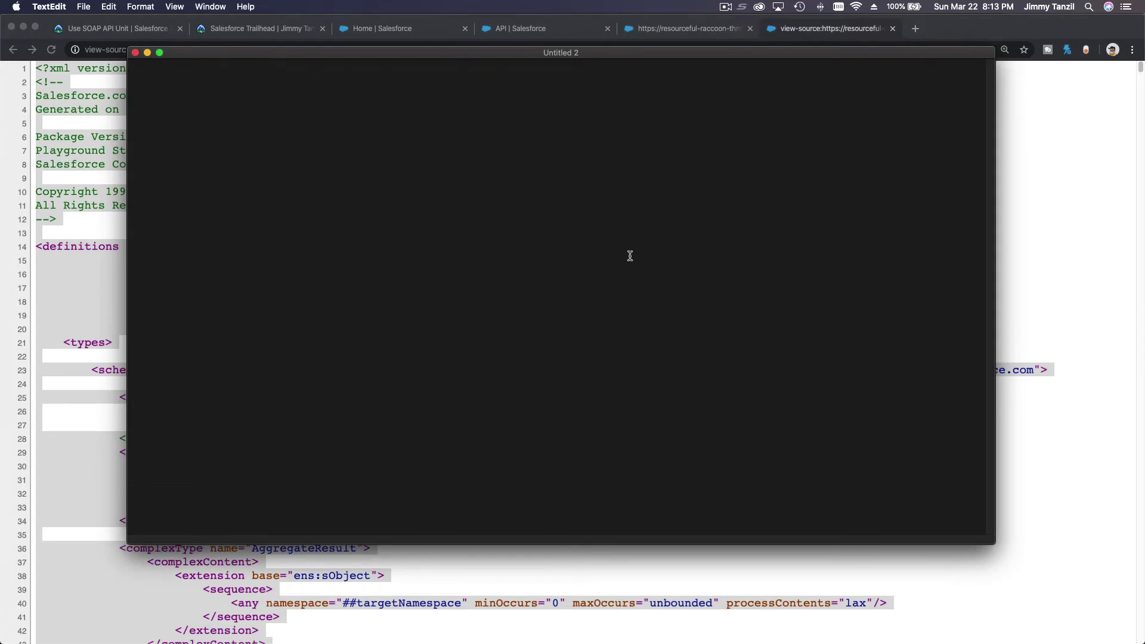
key("super+v")
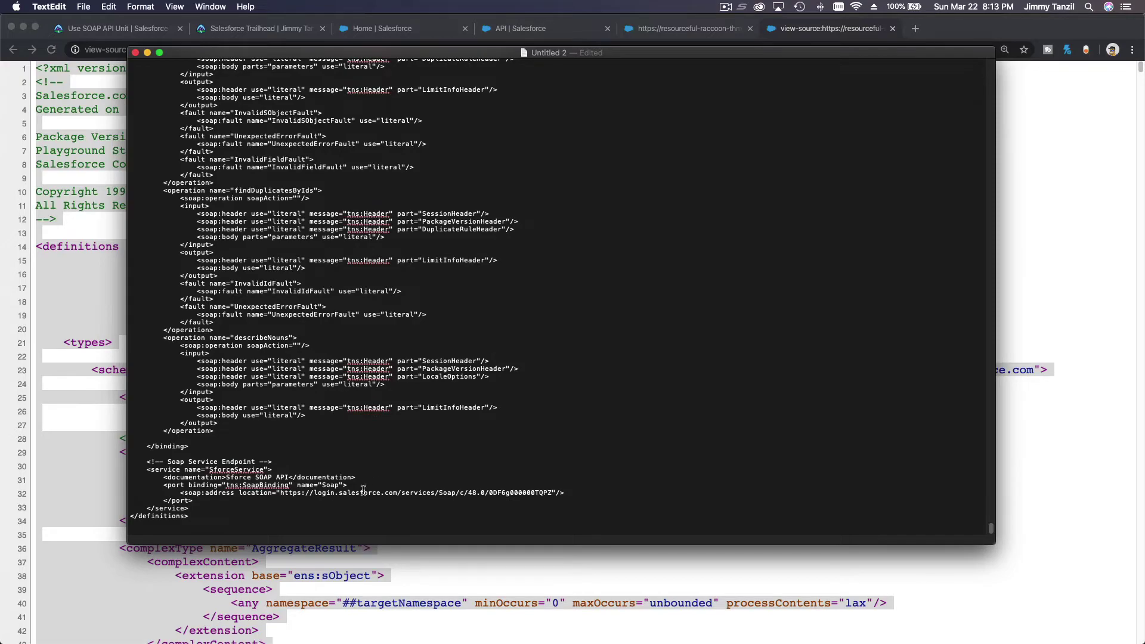
scroll(363, 489, "up", 1)
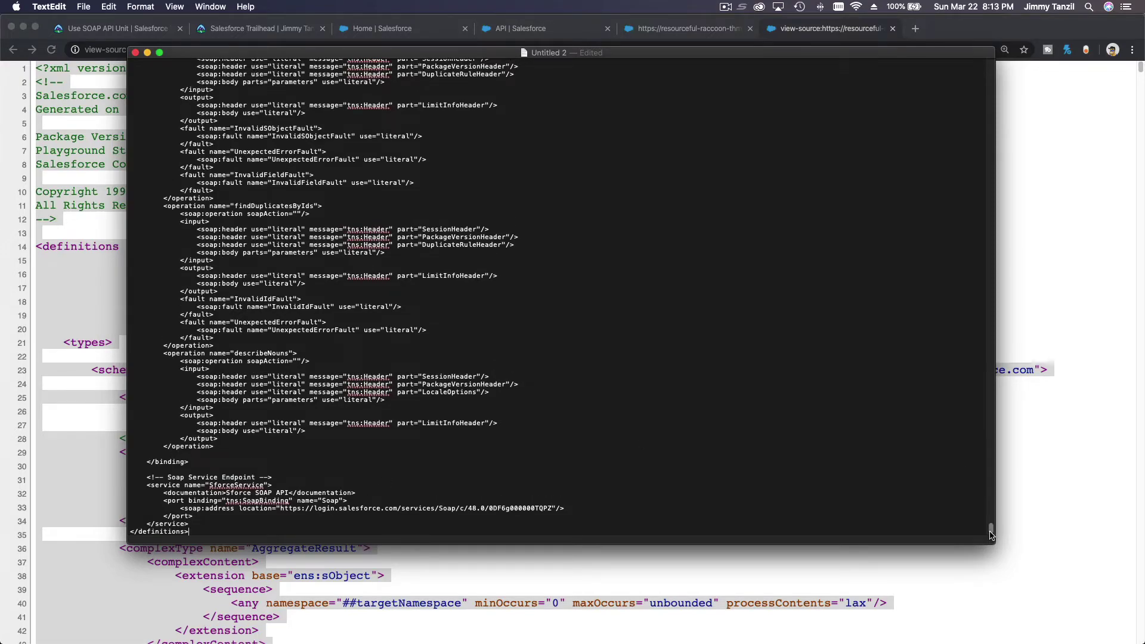
left_click_drag(991, 535, 1005, 51)
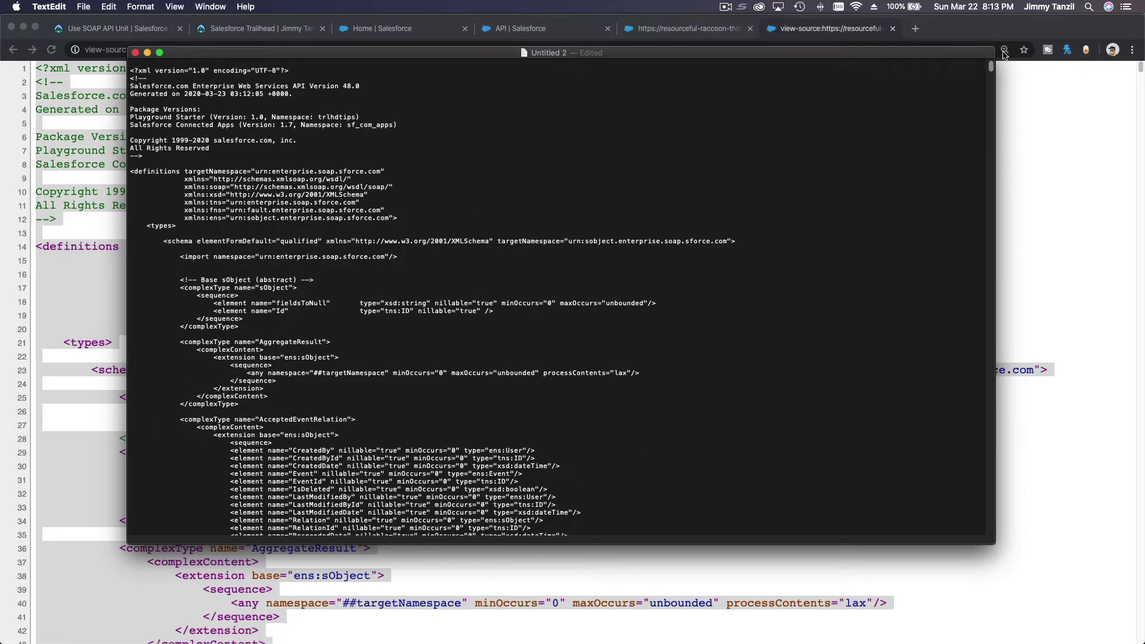
left_click(132, 72)
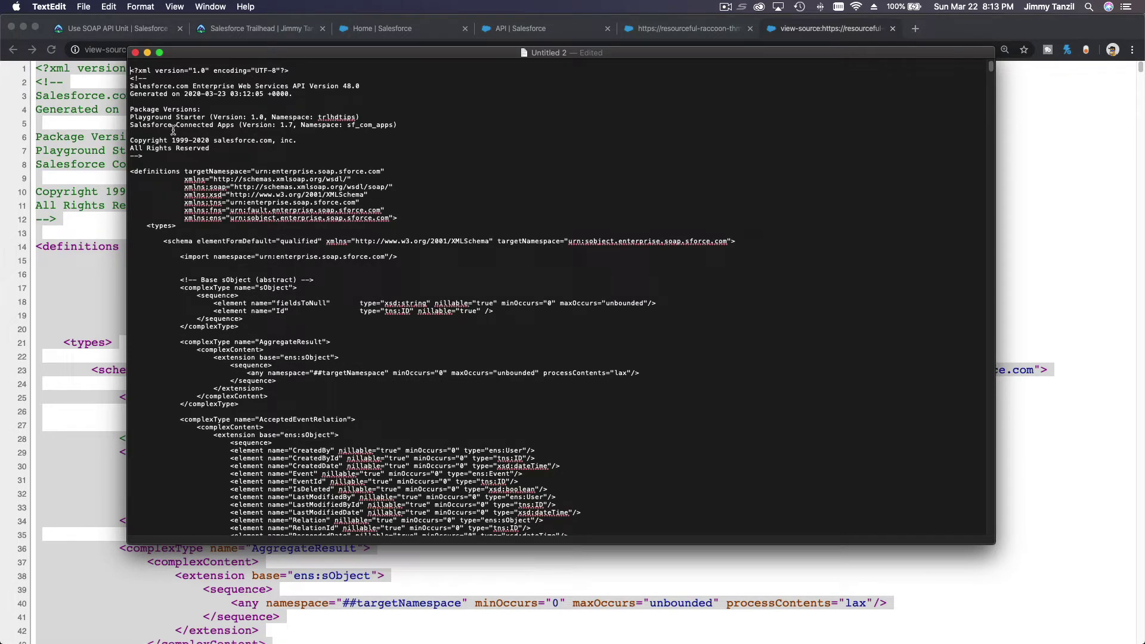
scroll(173, 130, "down", 1)
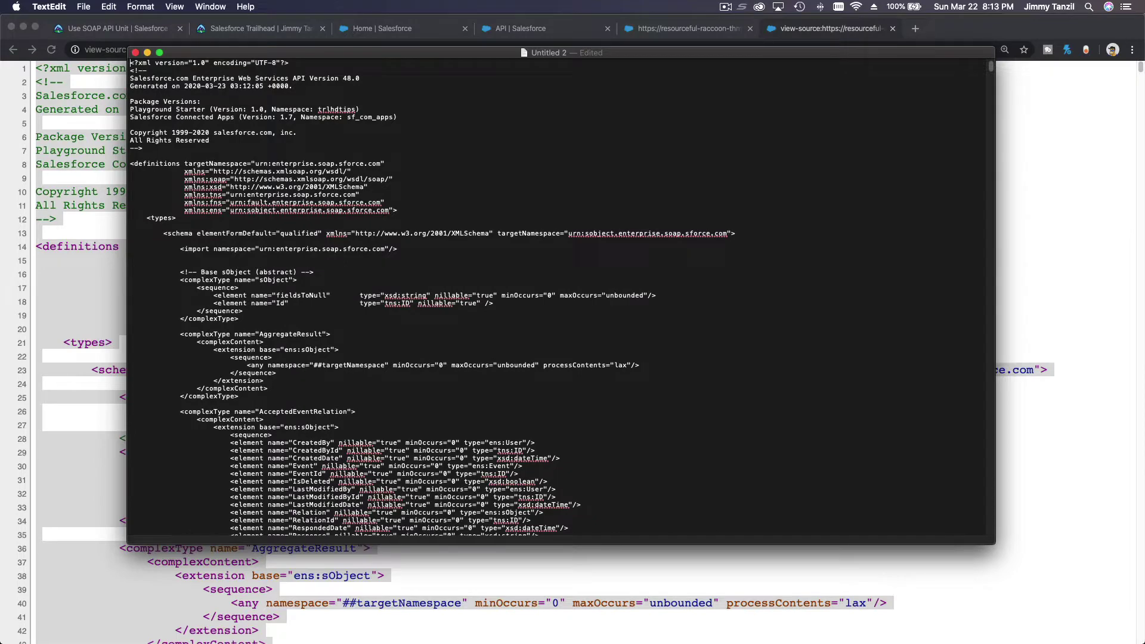
Step: Save the document as WSDL-Trailhead in Documents and hide TextEdit
key("super+s")
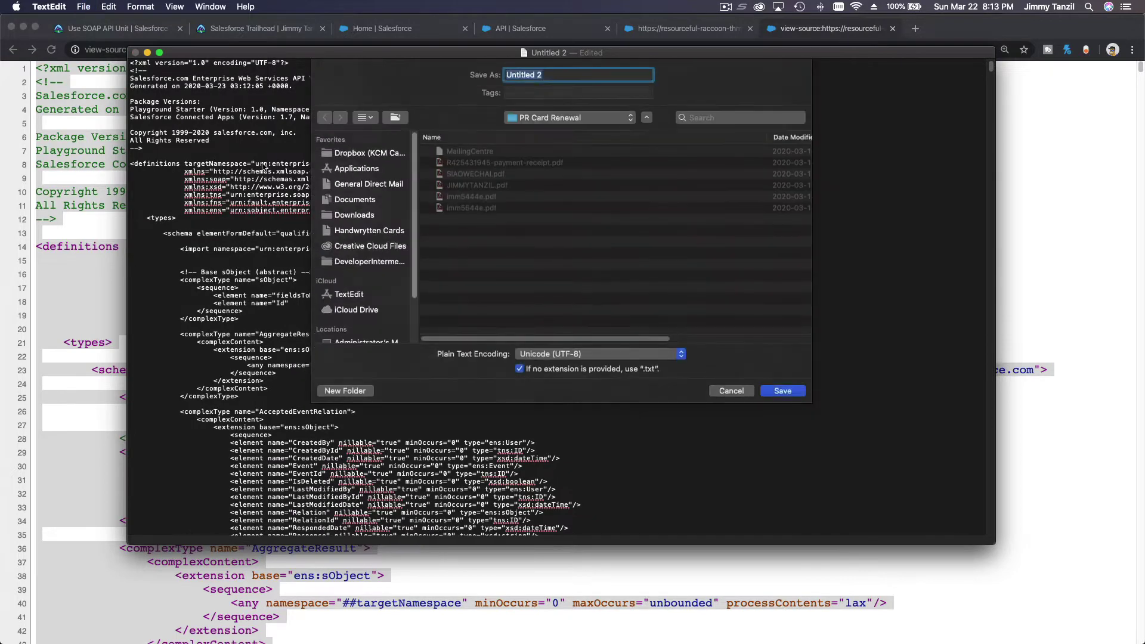
left_click(355, 200)
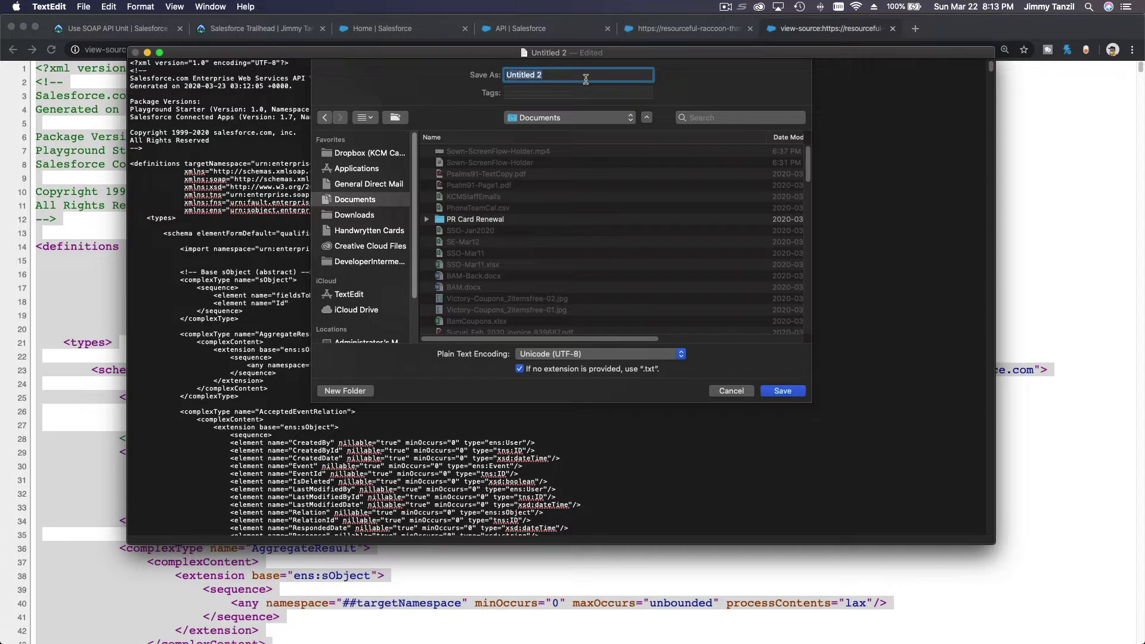
type("WSDL-Trailhead")
left_click(781, 391)
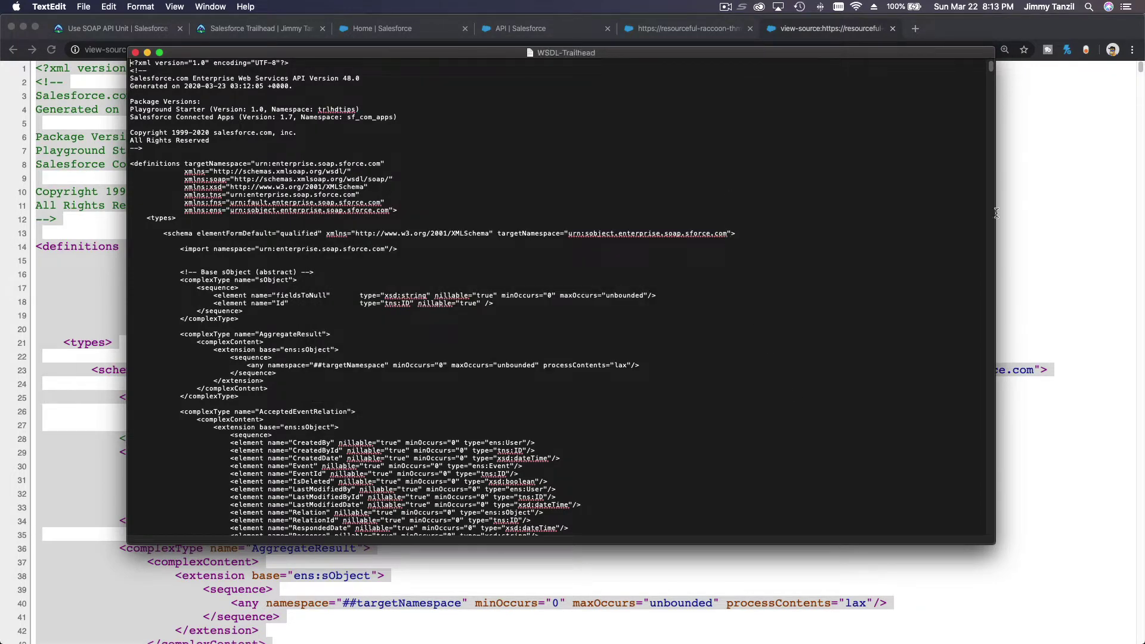
key("super+q")
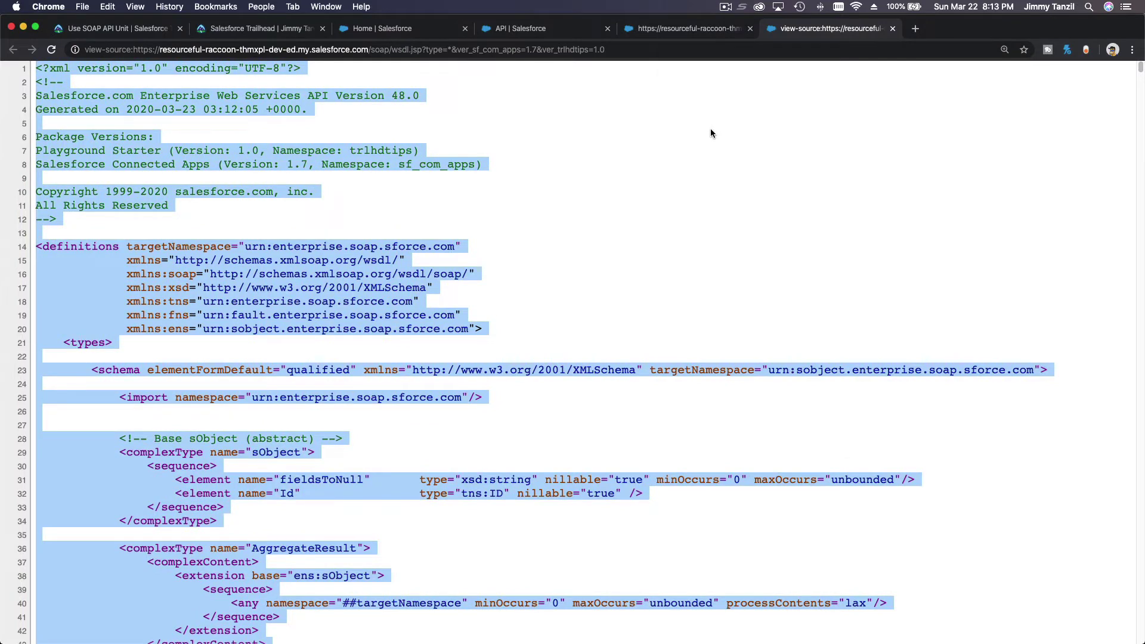
Step: Close both WSDL tabs and scroll the Use SOAP API unit to Create a SOAP Project with SoapUI
left_click(437, 129)
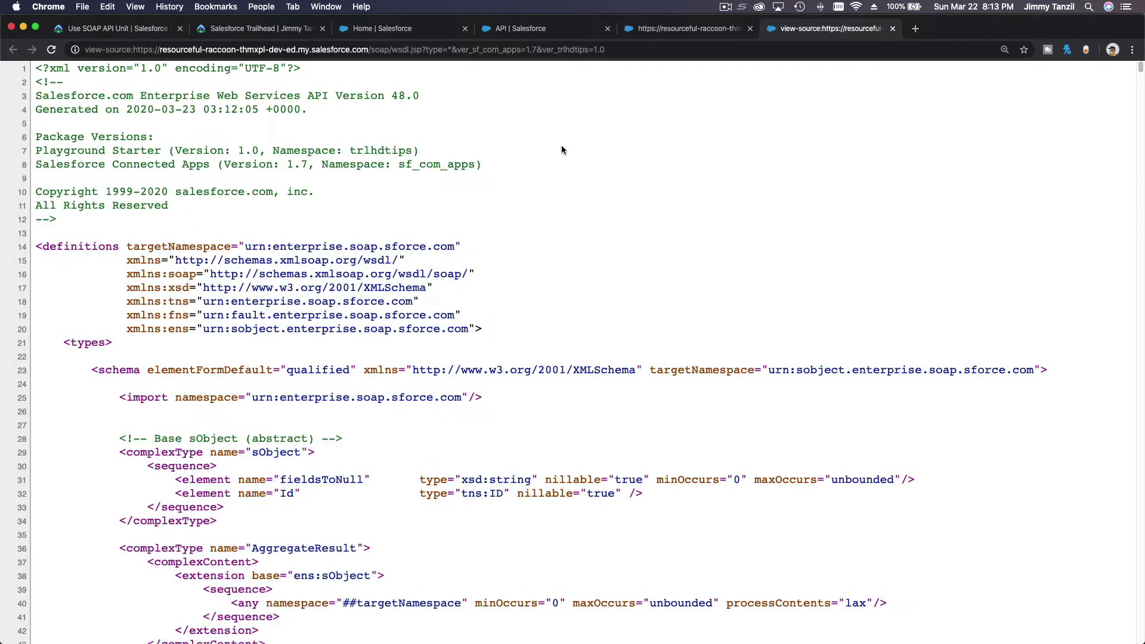
left_click(892, 28)
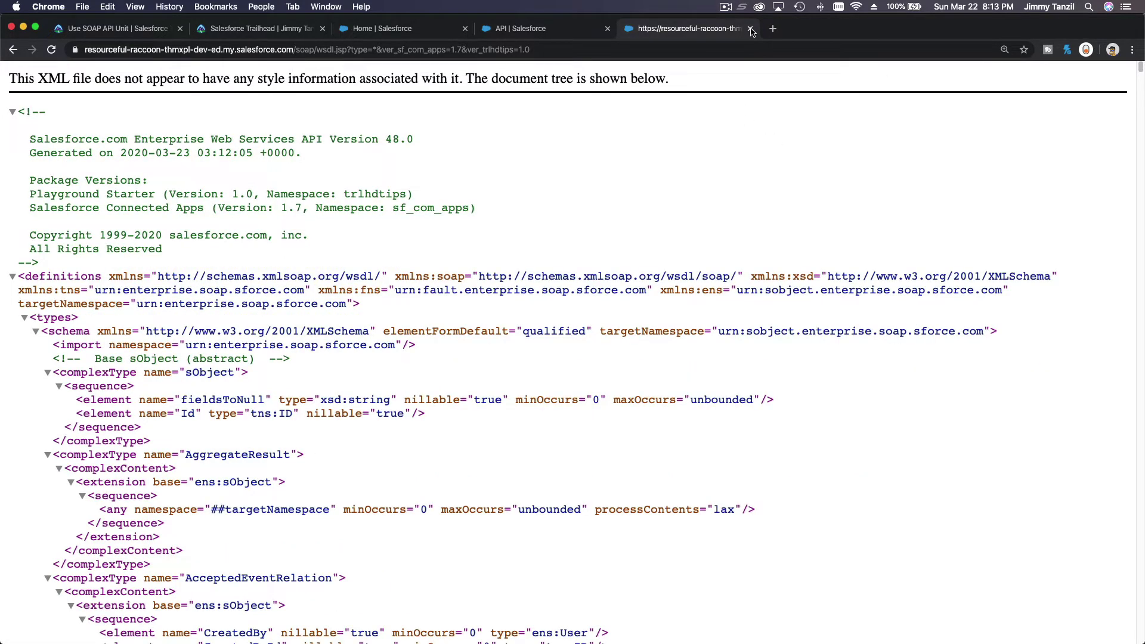
left_click(749, 28)
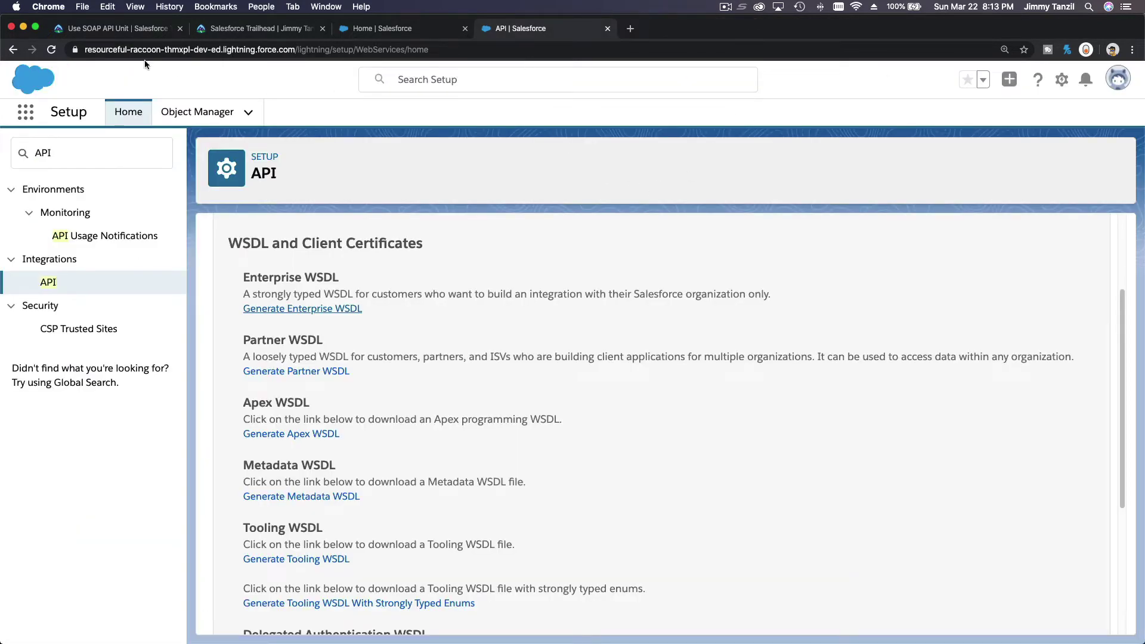
left_click(117, 29)
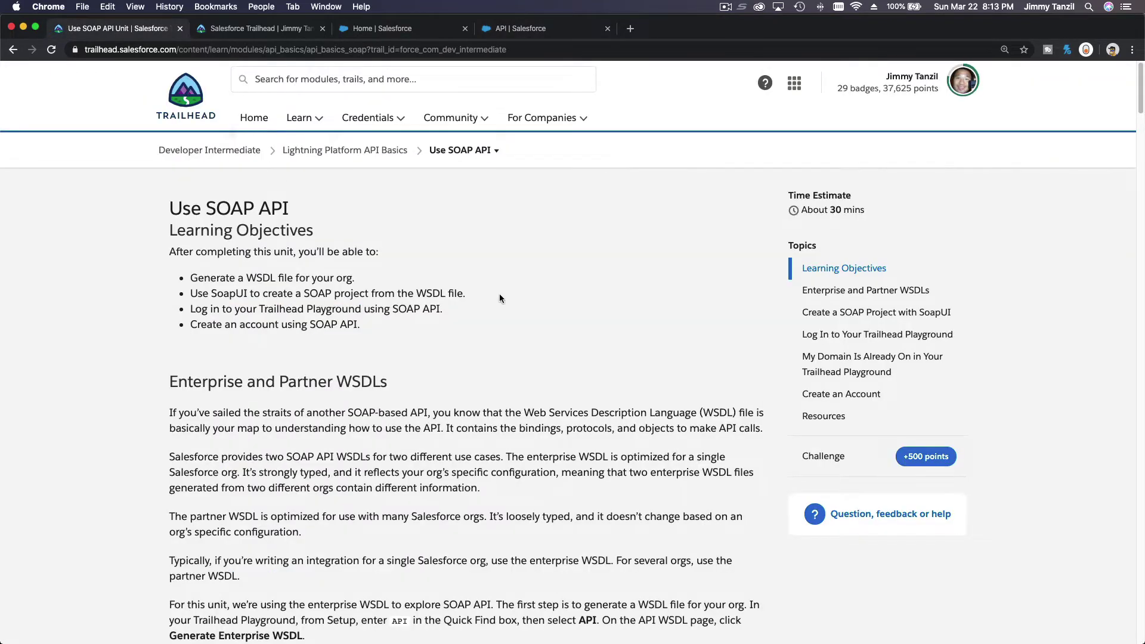
scroll(499, 295, "down", 7)
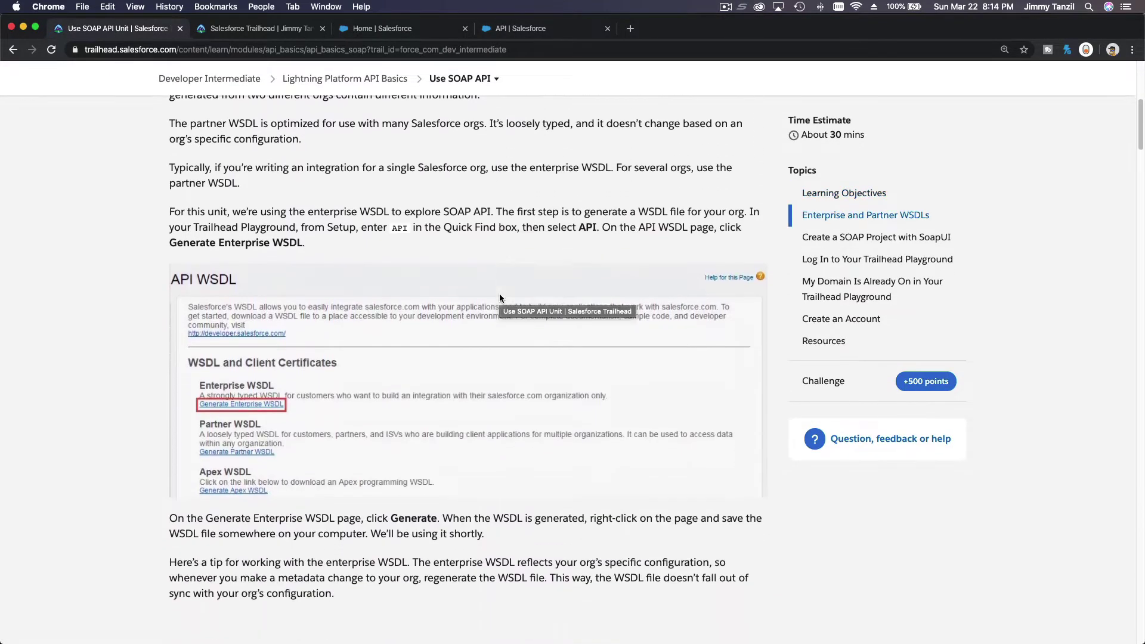
scroll(299, 429, "down", 1)
scroll(421, 378, "down", 5)
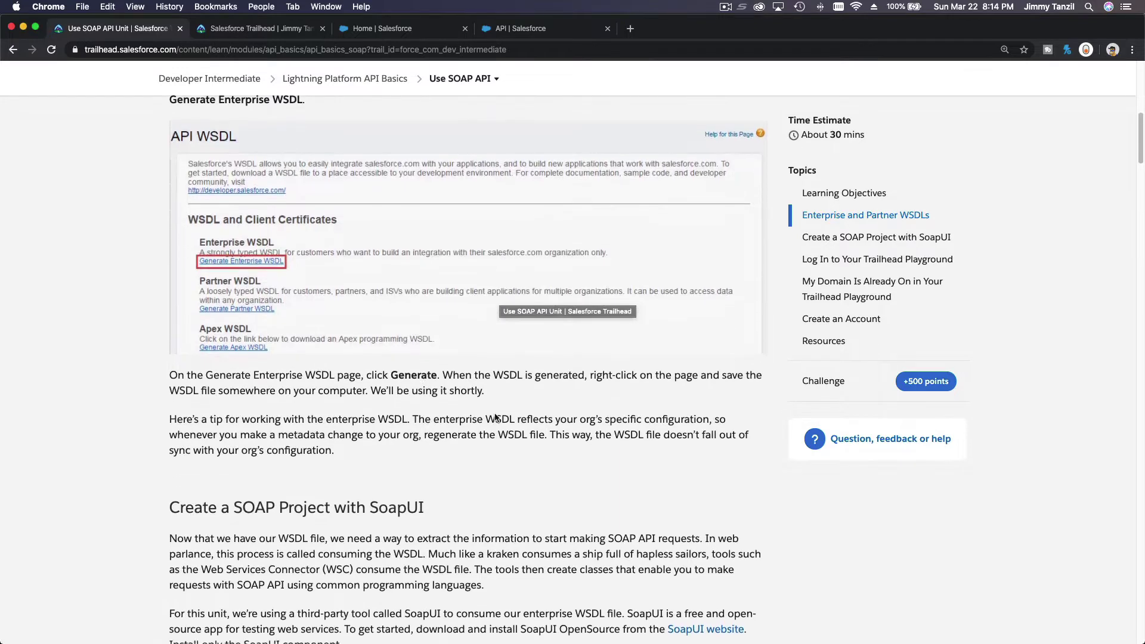
scroll(527, 426, "down", 2)
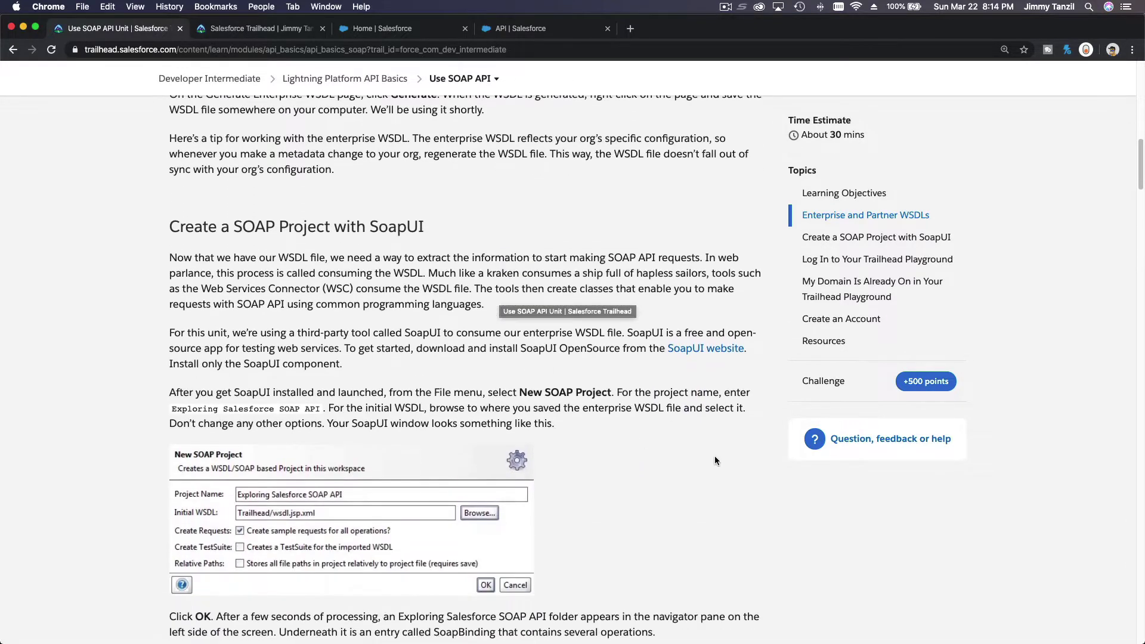
scroll(714, 460, "down", 2)
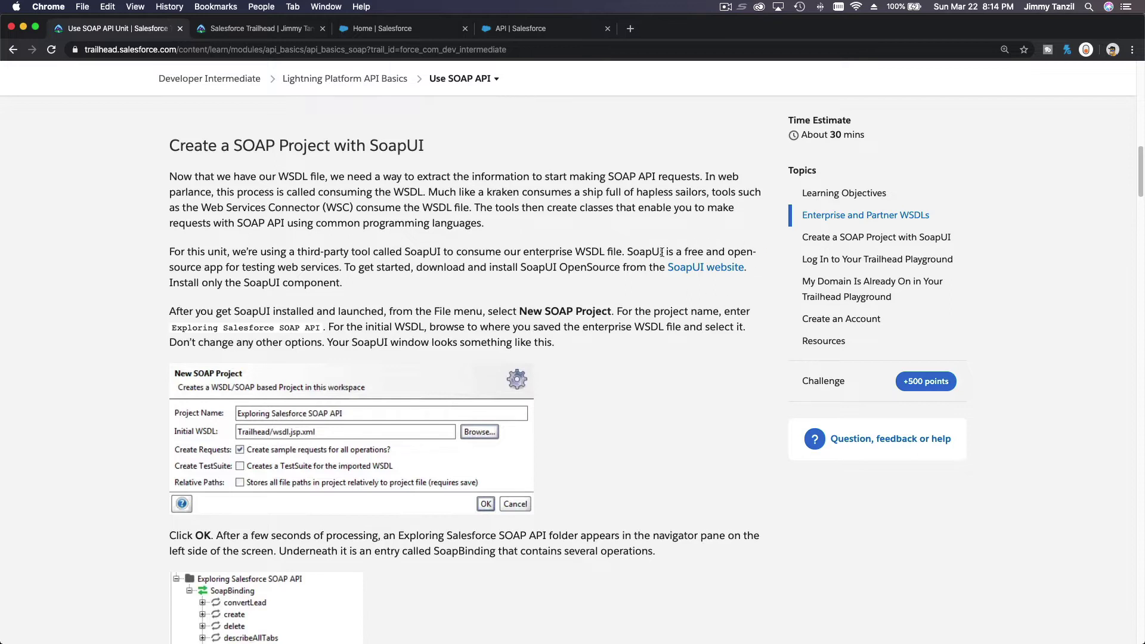
left_click(697, 273)
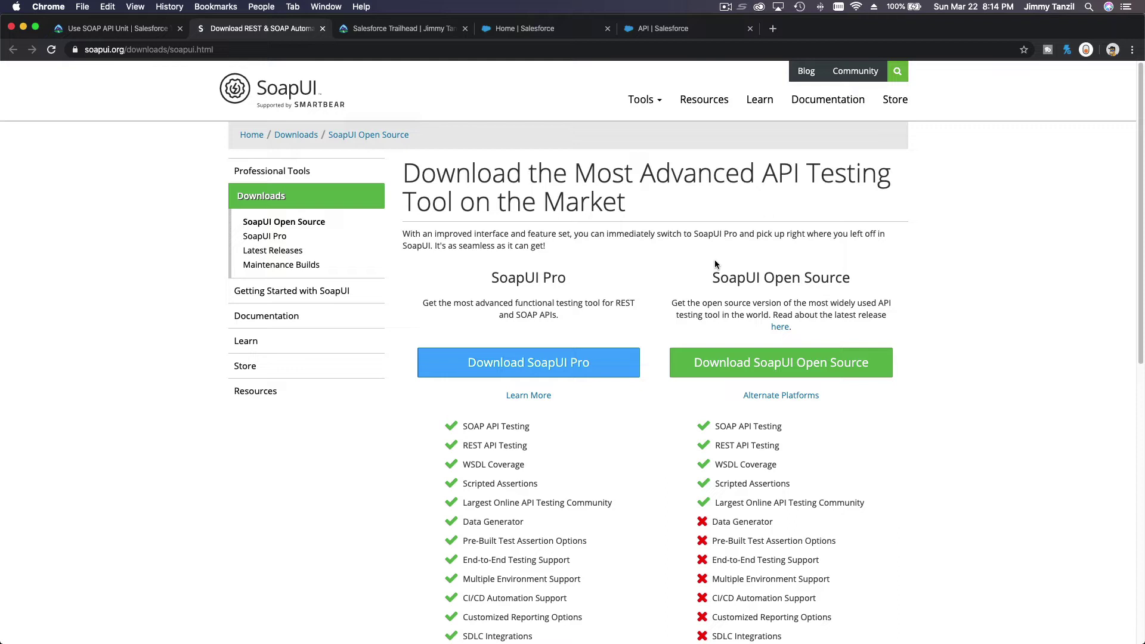
scroll(714, 261, "down", 1)
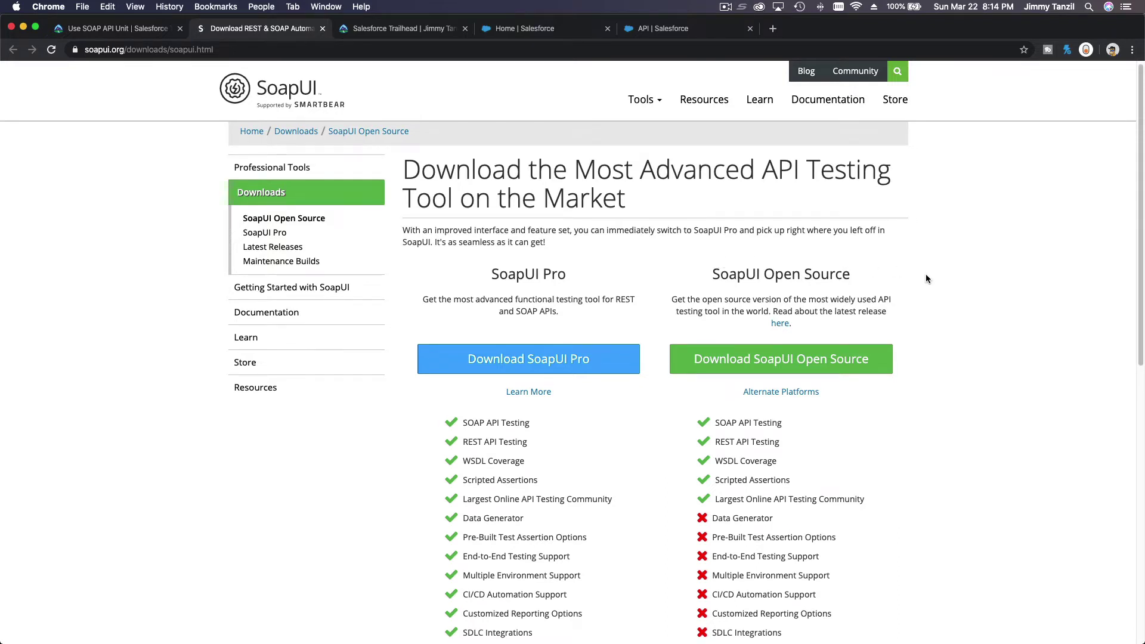
scroll(926, 278, "up", 1)
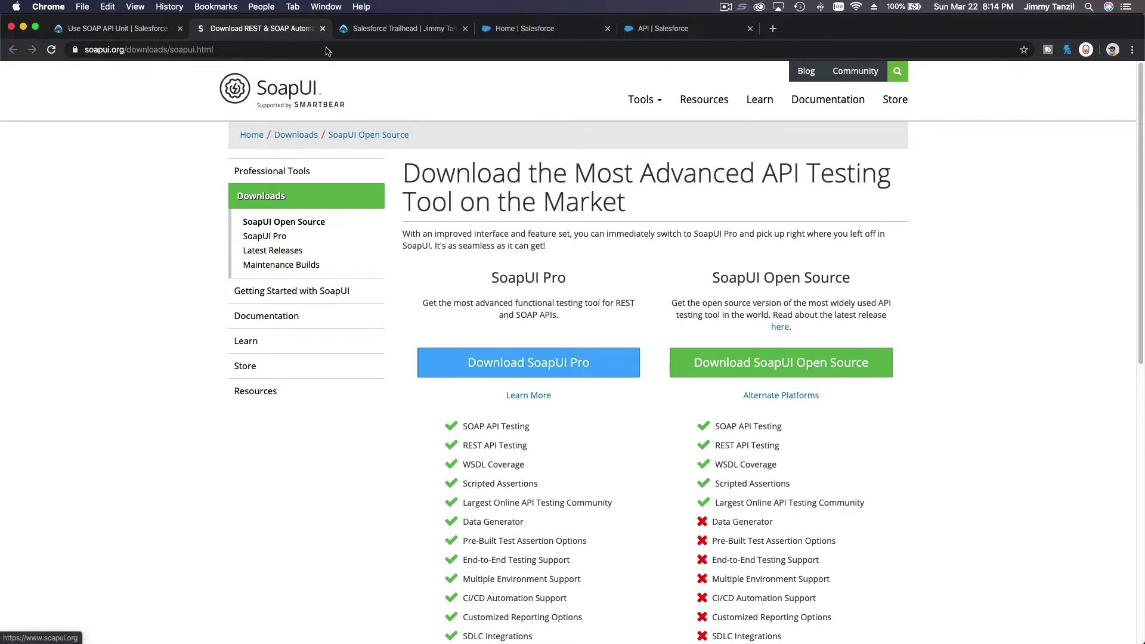
left_click(322, 29)
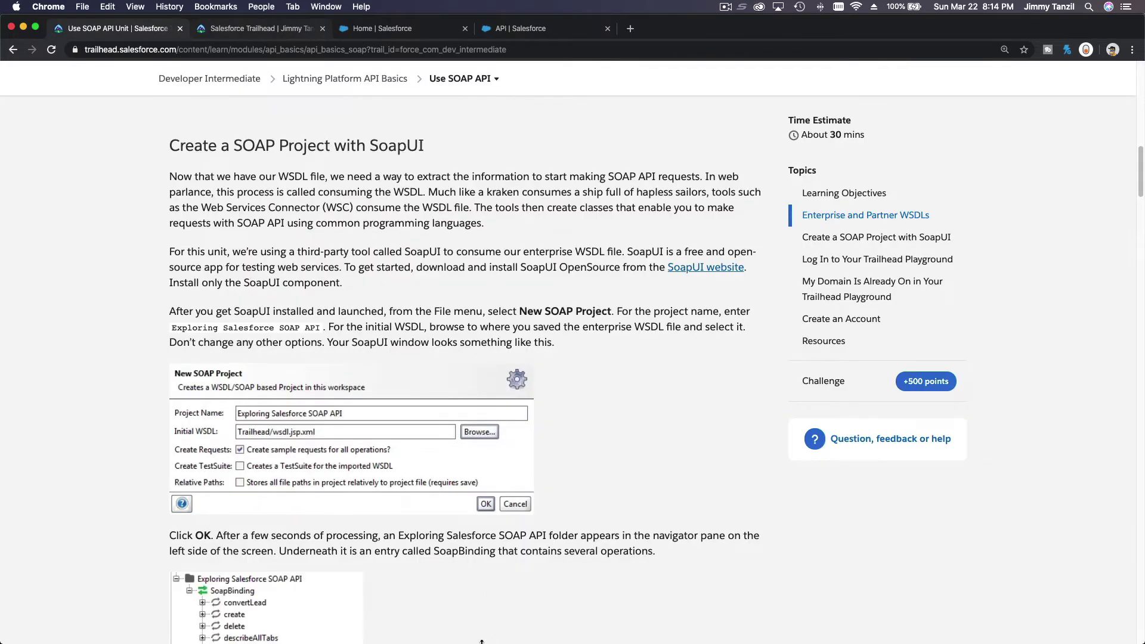
Step: Launch SoapUI from Spotlight
key("super+space")
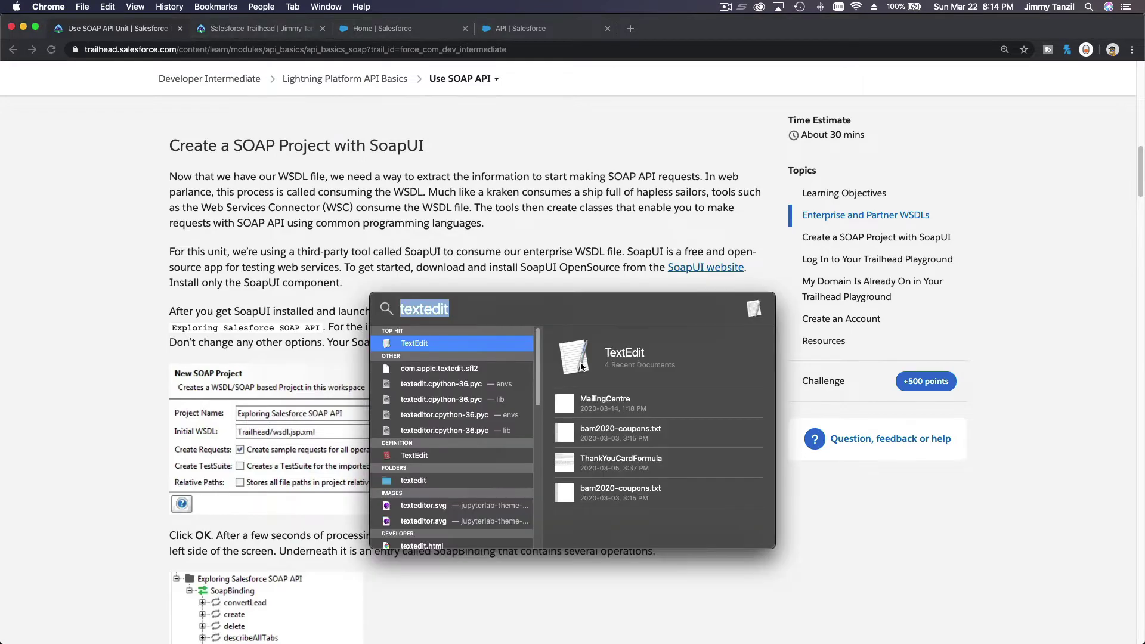
type("soapui")
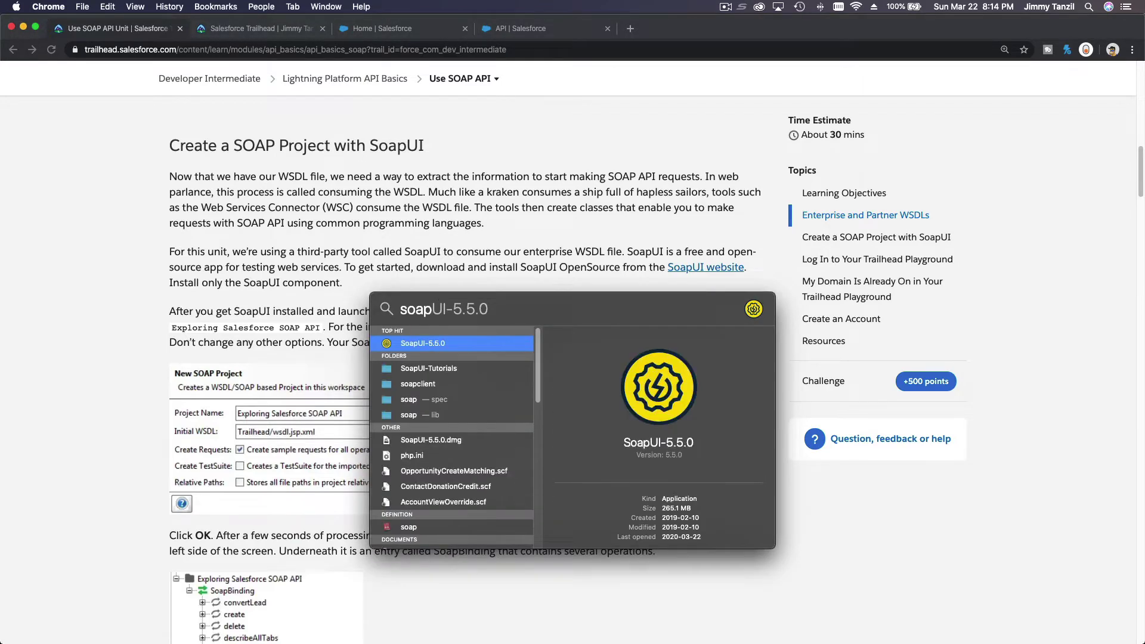
key("Return")
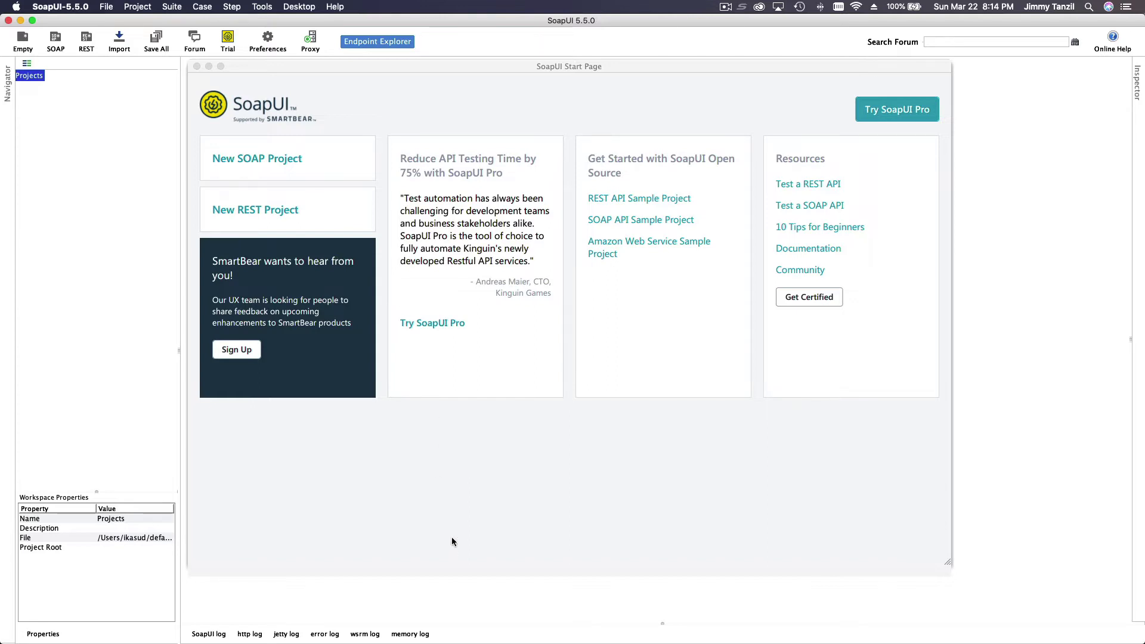
Step: Bring Chrome with the Trailhead lesson back to the front via Spotlight
key("super+space")
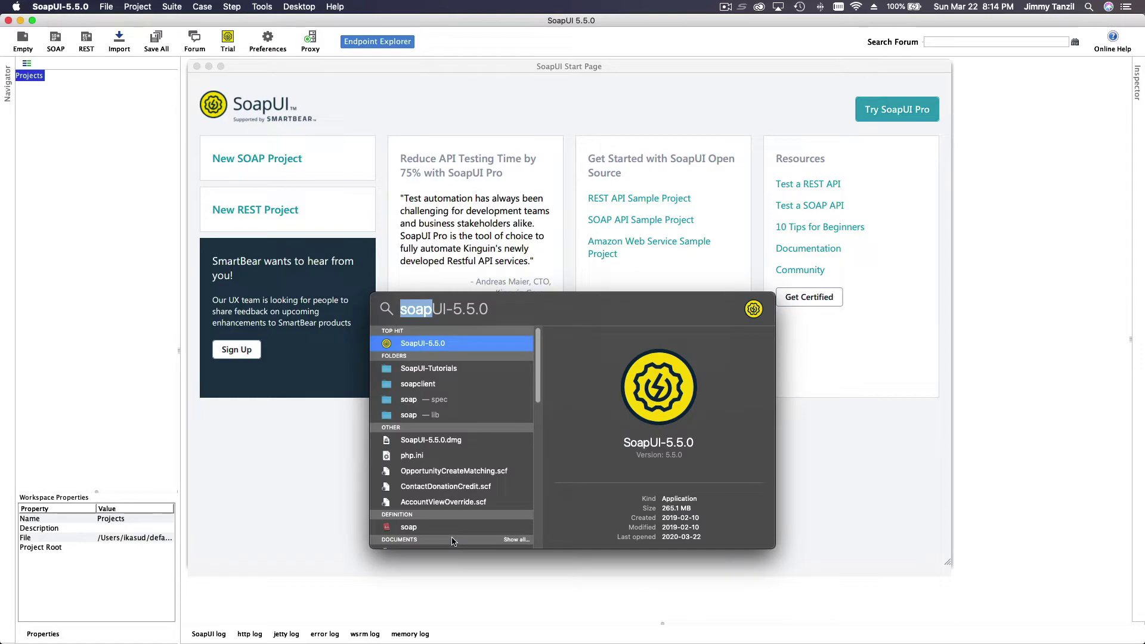
type("chrome")
key("Return")
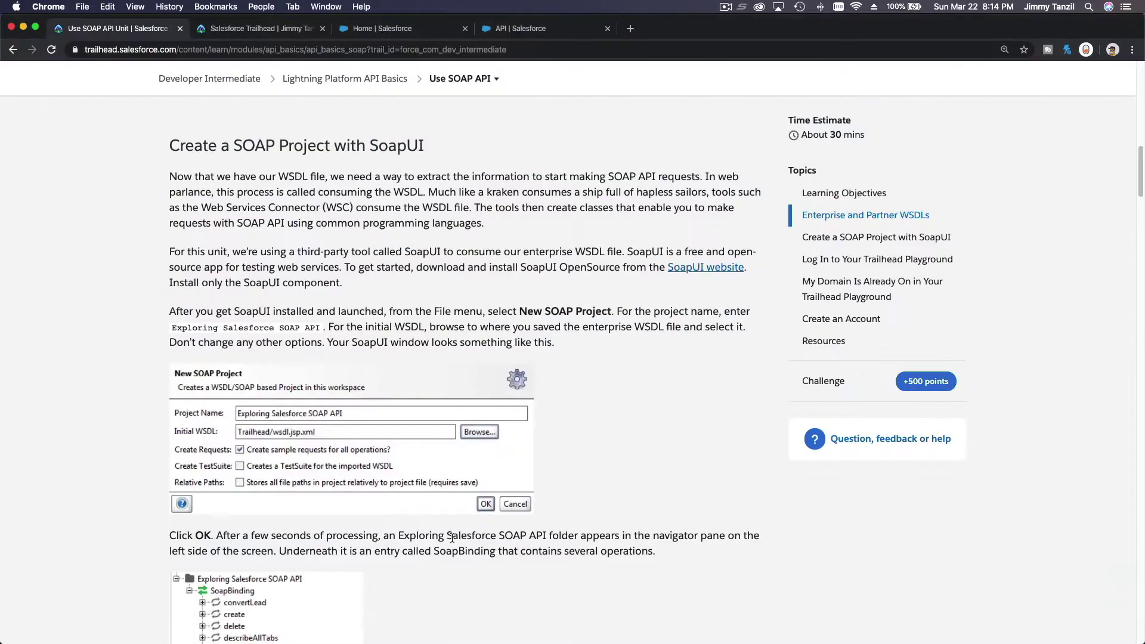
Step: Copy 'Exploring Salesforce SOAP API' from the lesson and switch back to SoapUI
scroll(424, 337, "down", 5)
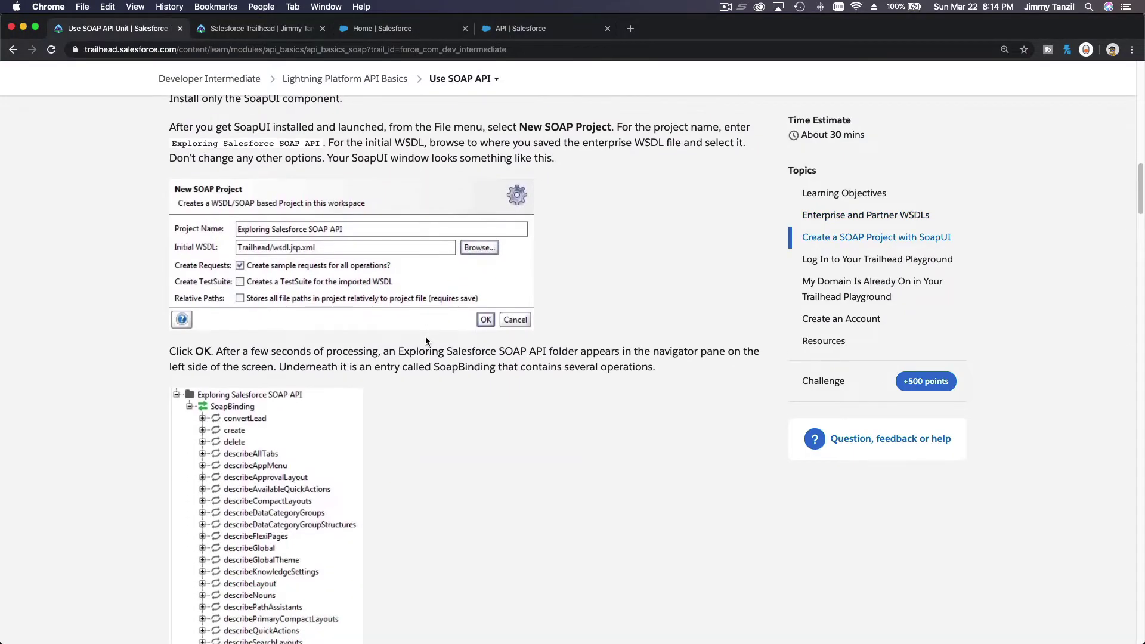
scroll(426, 340, "up", 1)
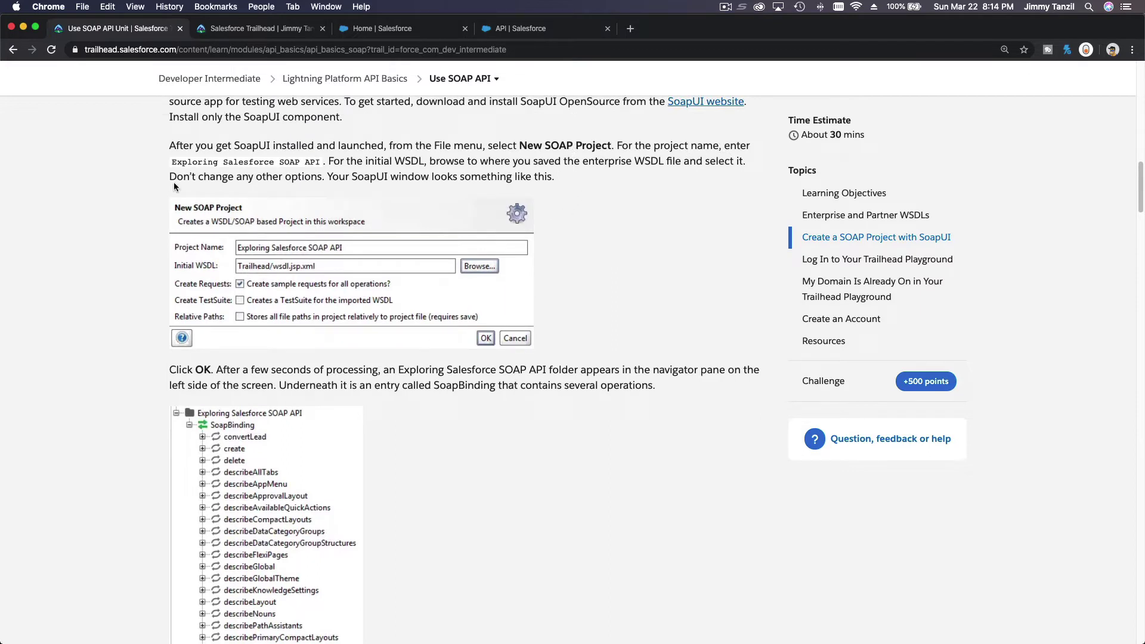
left_click_drag(172, 161, 319, 164)
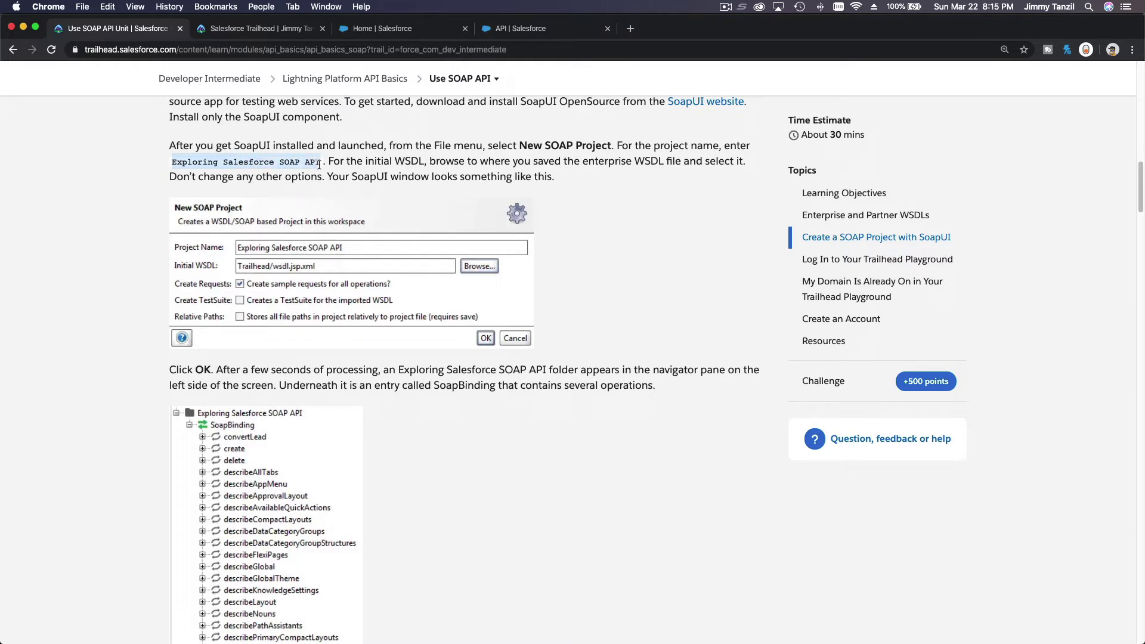
right_click(313, 160)
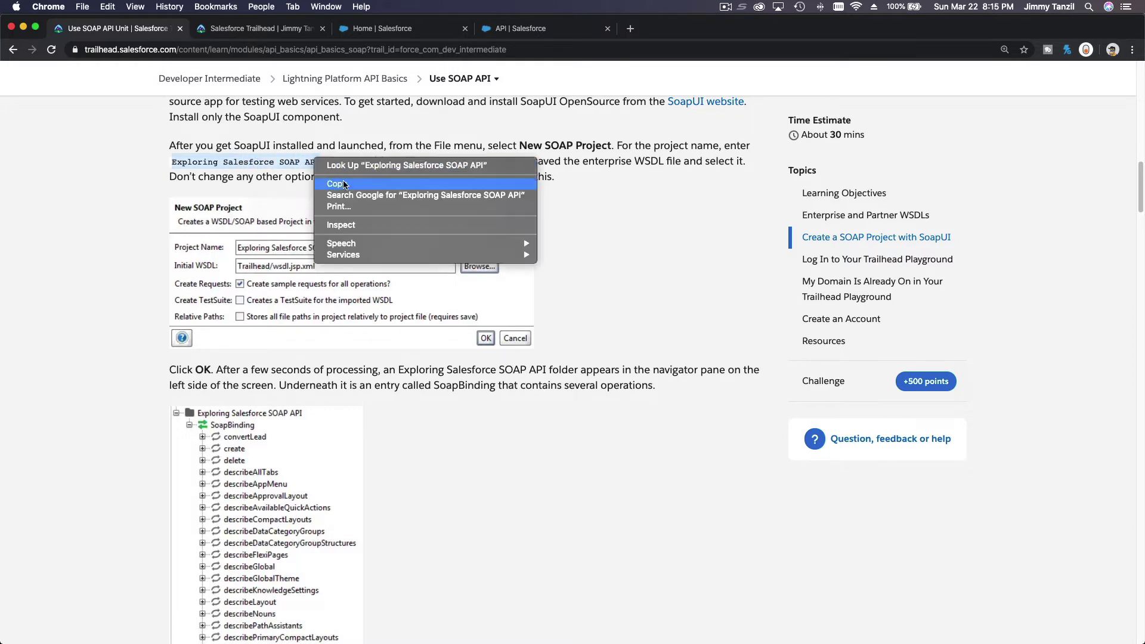
left_click(344, 180)
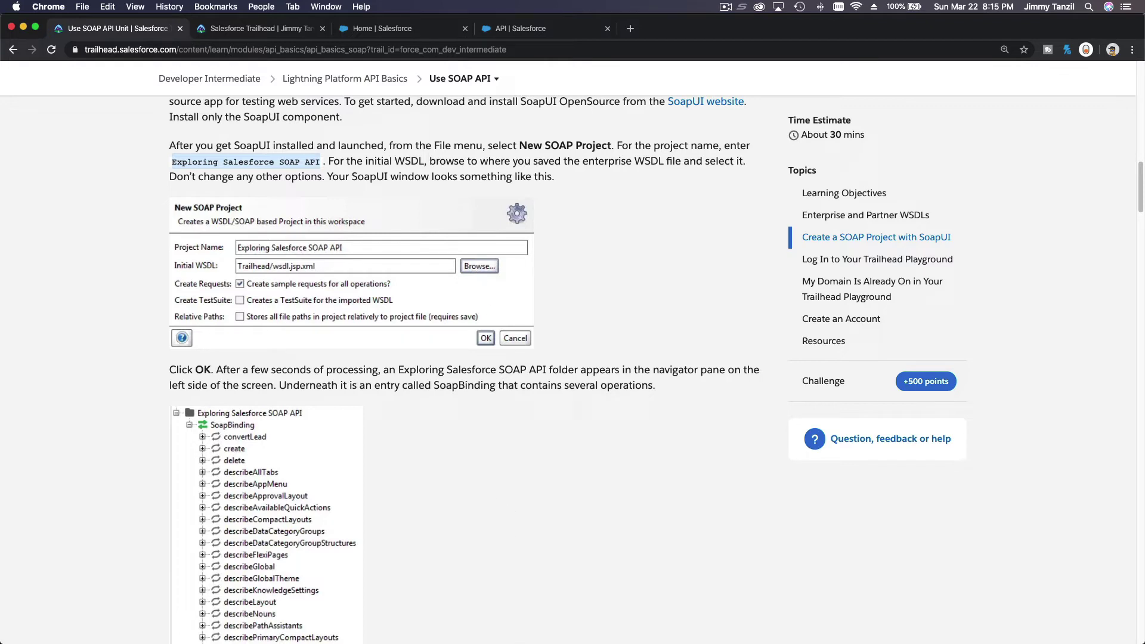
key("super+Tab")
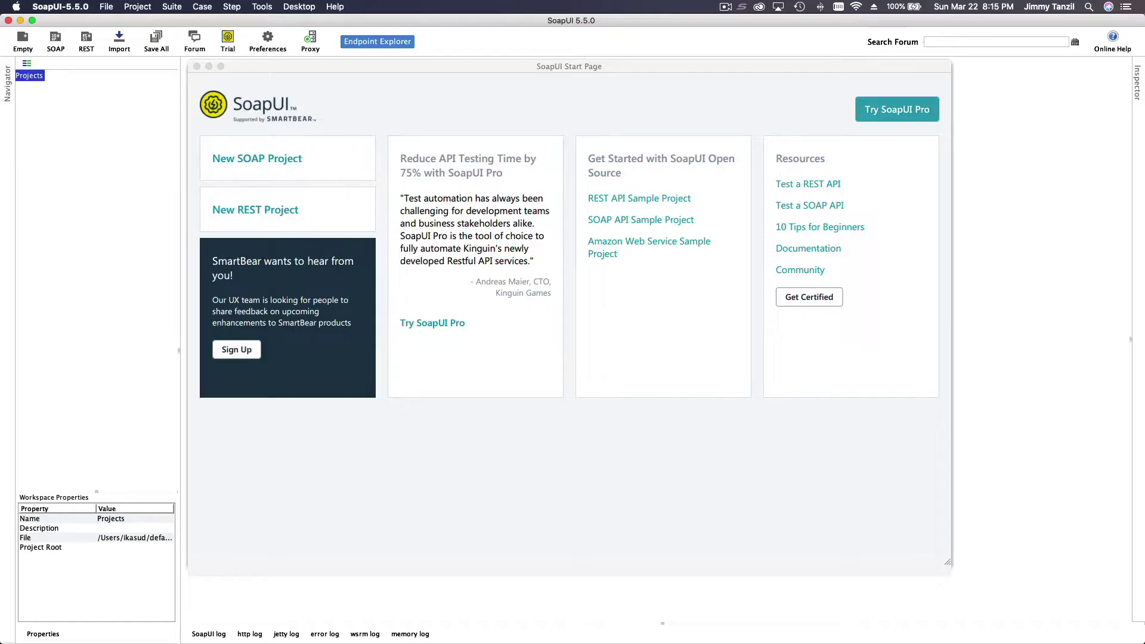
Step: Start a new SOAP project named 'Exploring Salesforce SOAP API'
left_click(107, 8)
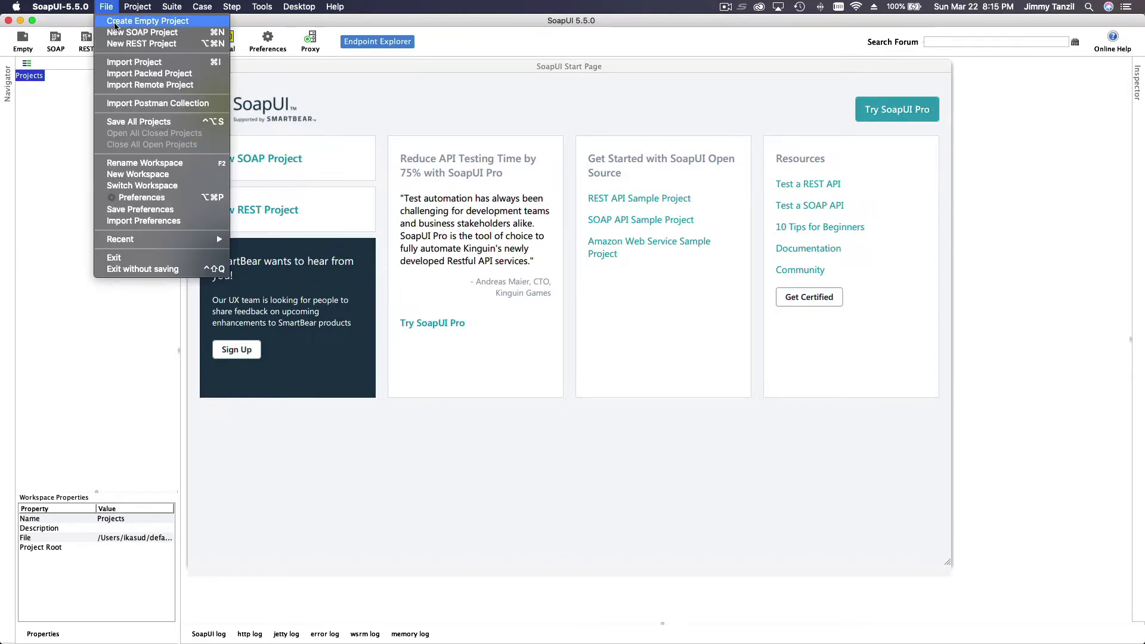
left_click(165, 35)
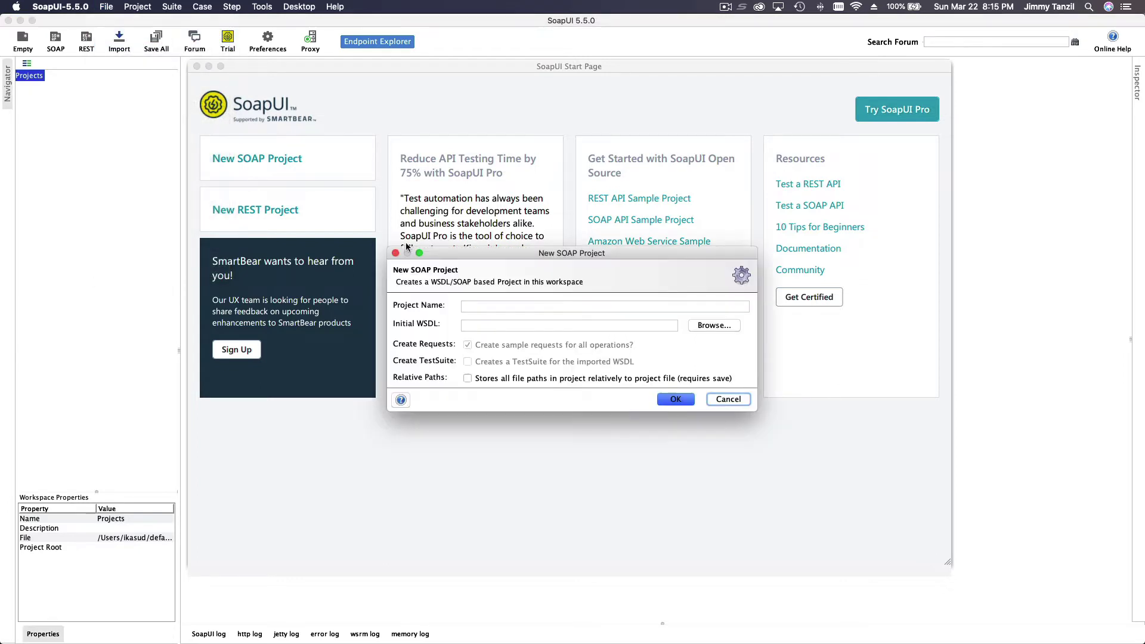
left_click(503, 305)
type("Exploring Salesforce SOAP API")
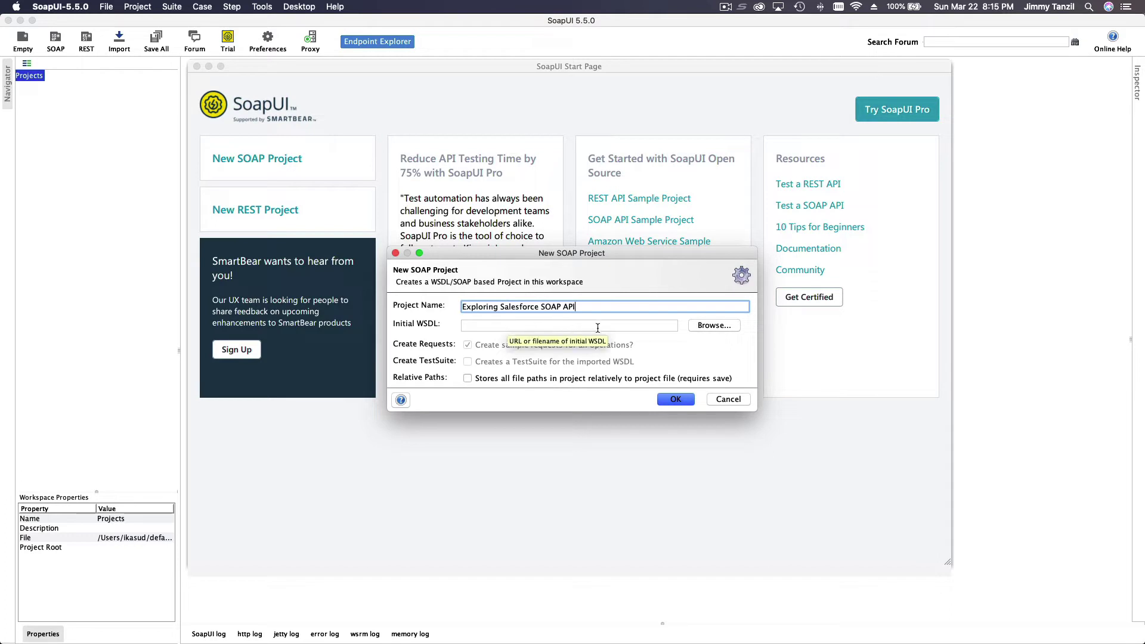
Step: Browse for the initial WSDL, navigating through Users and the home folder to Documents
left_click(708, 326)
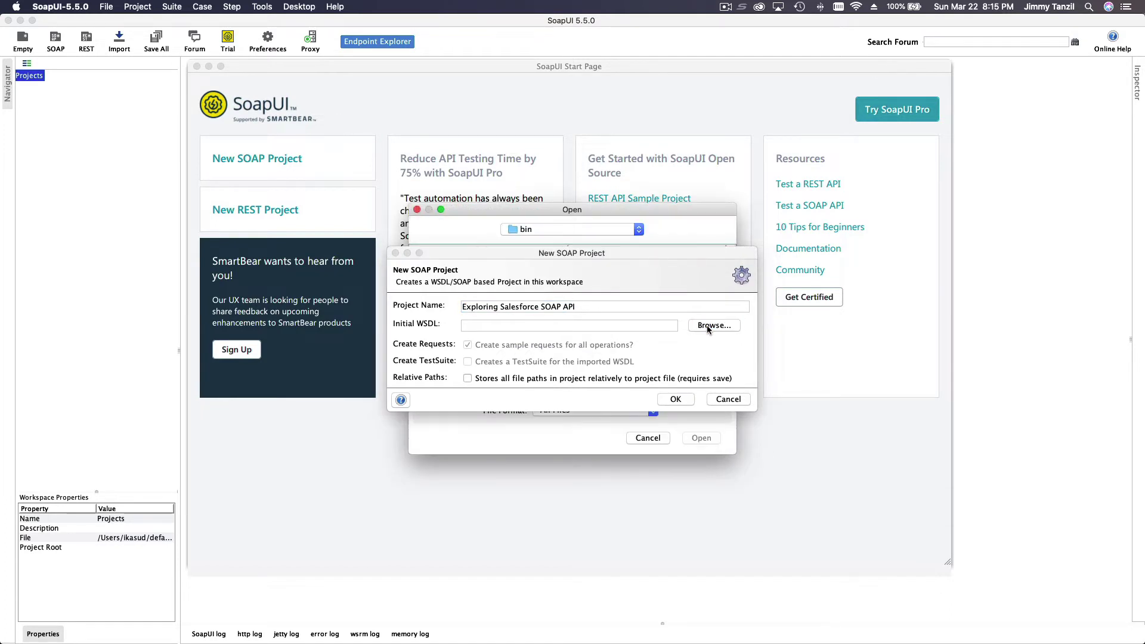
left_click(618, 214)
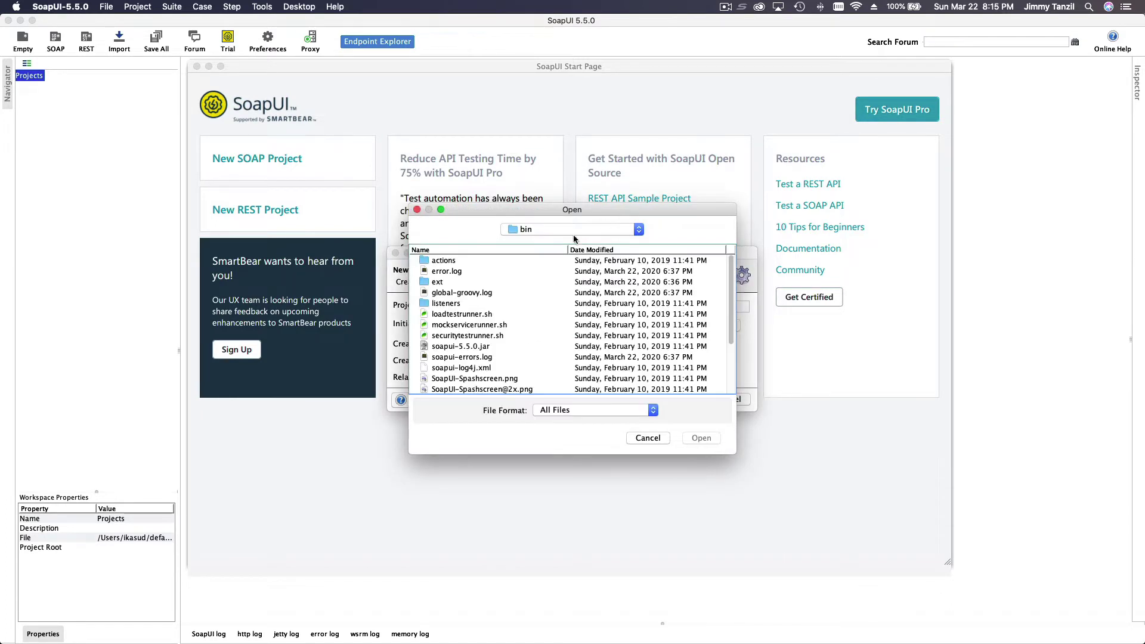
left_click(555, 230)
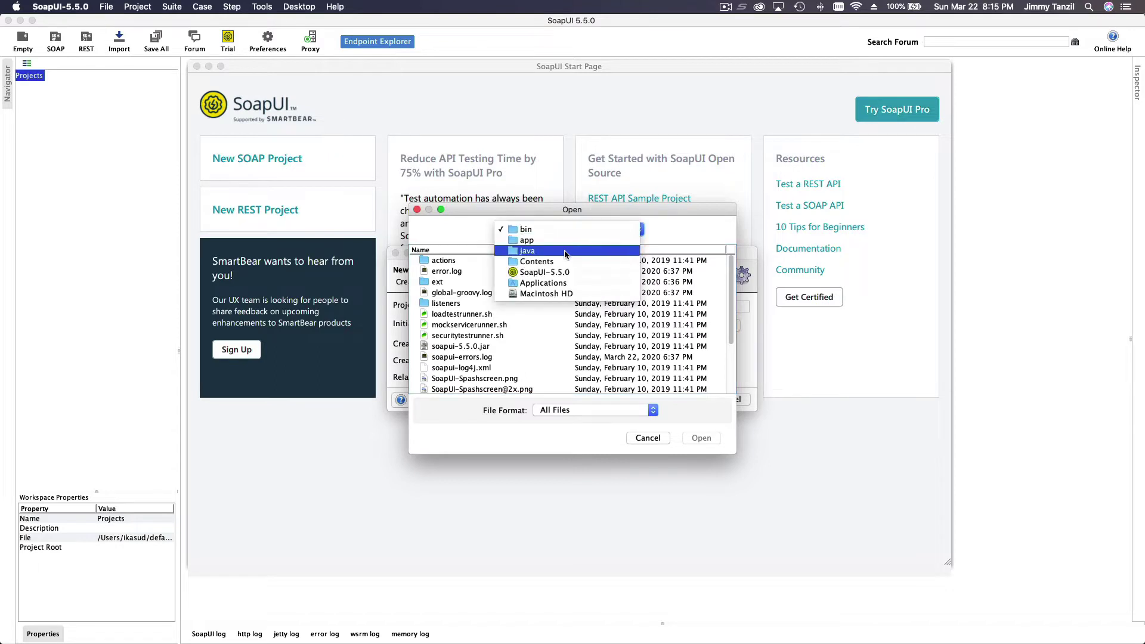
left_click(557, 293)
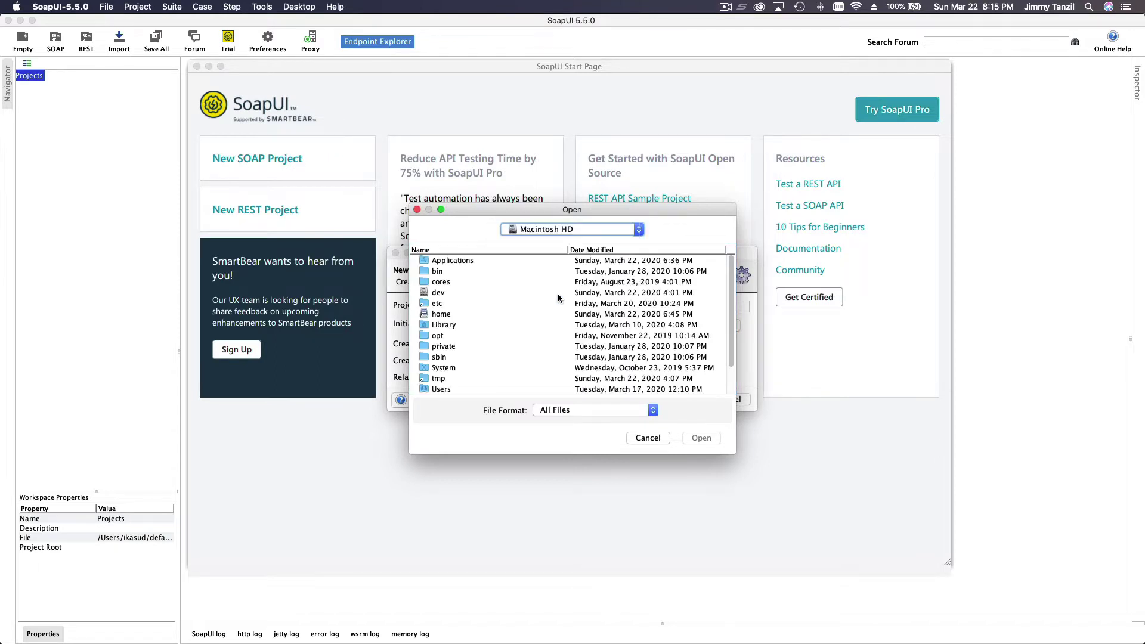
scroll(468, 280, "down", 3)
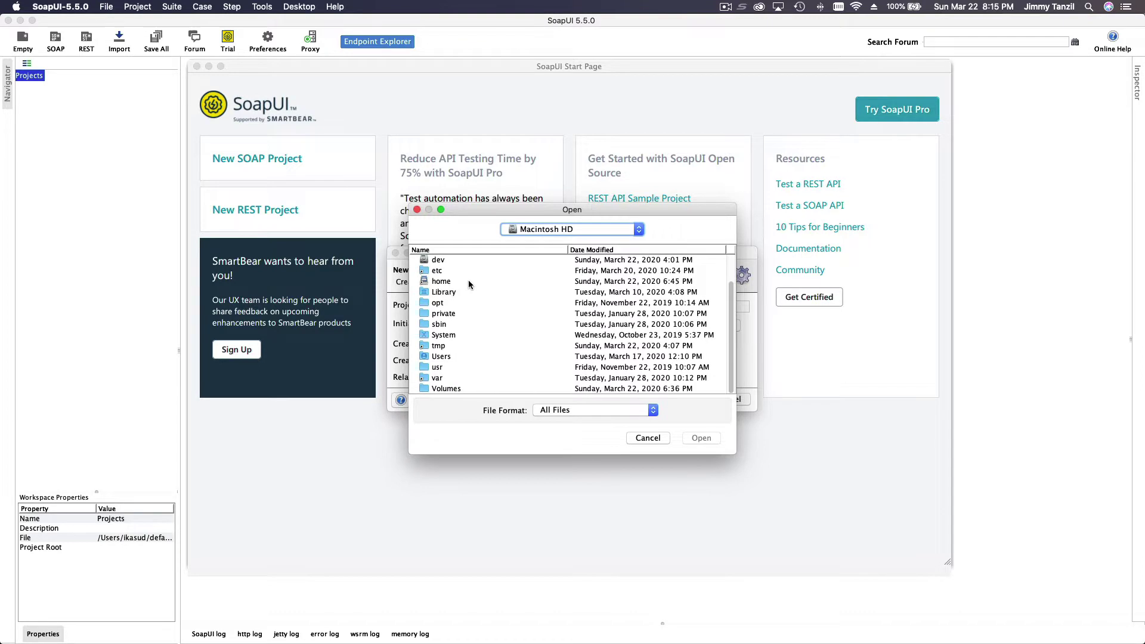
double_click(450, 357)
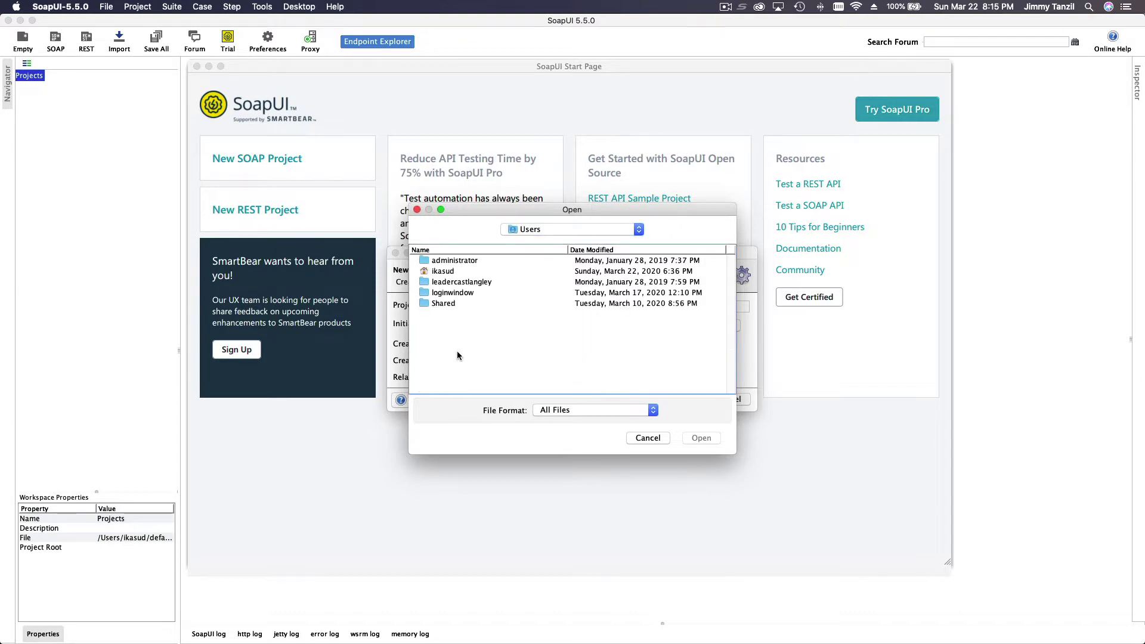
double_click(471, 271)
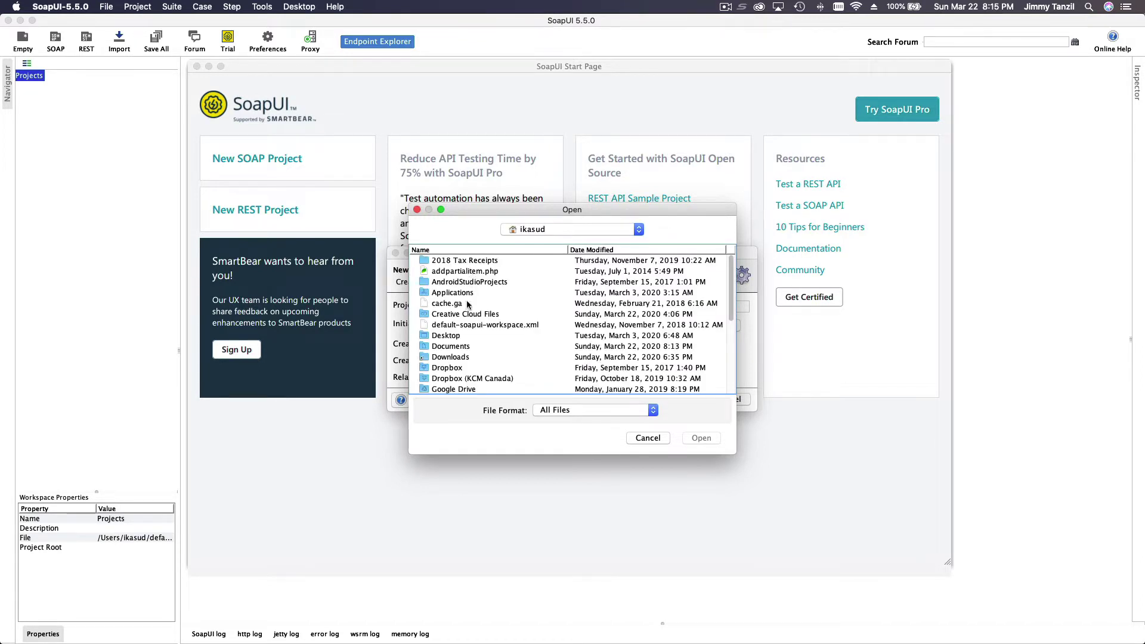
double_click(466, 347)
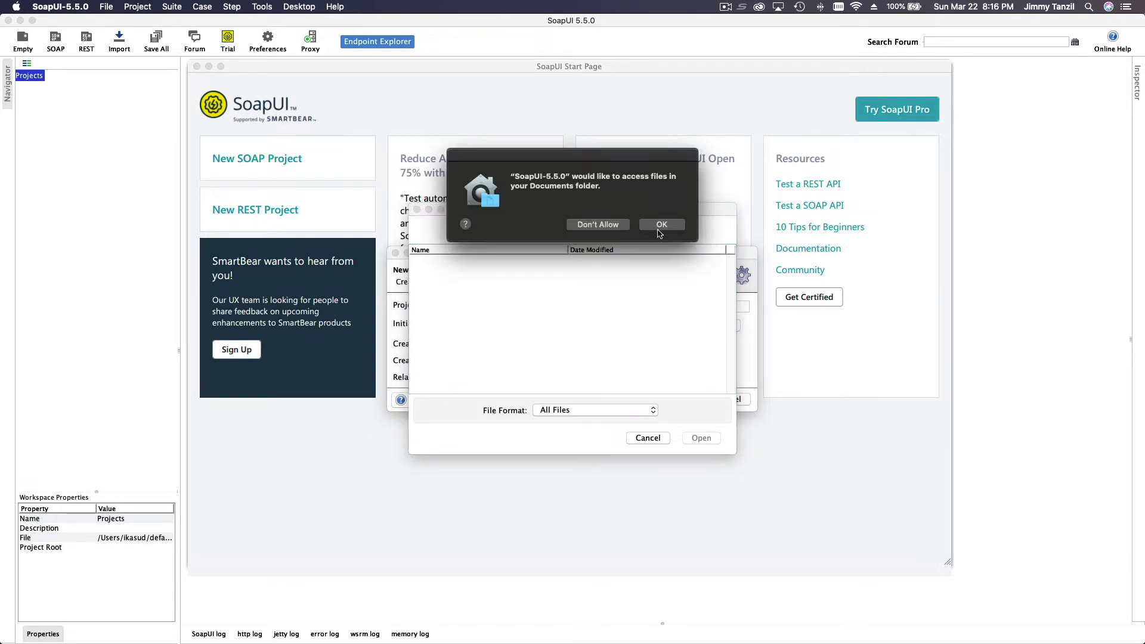
Step: Allow Documents access, sort newest first, and pick WSDL-Trailhead.txt as the initial WSDL
left_click(658, 232)
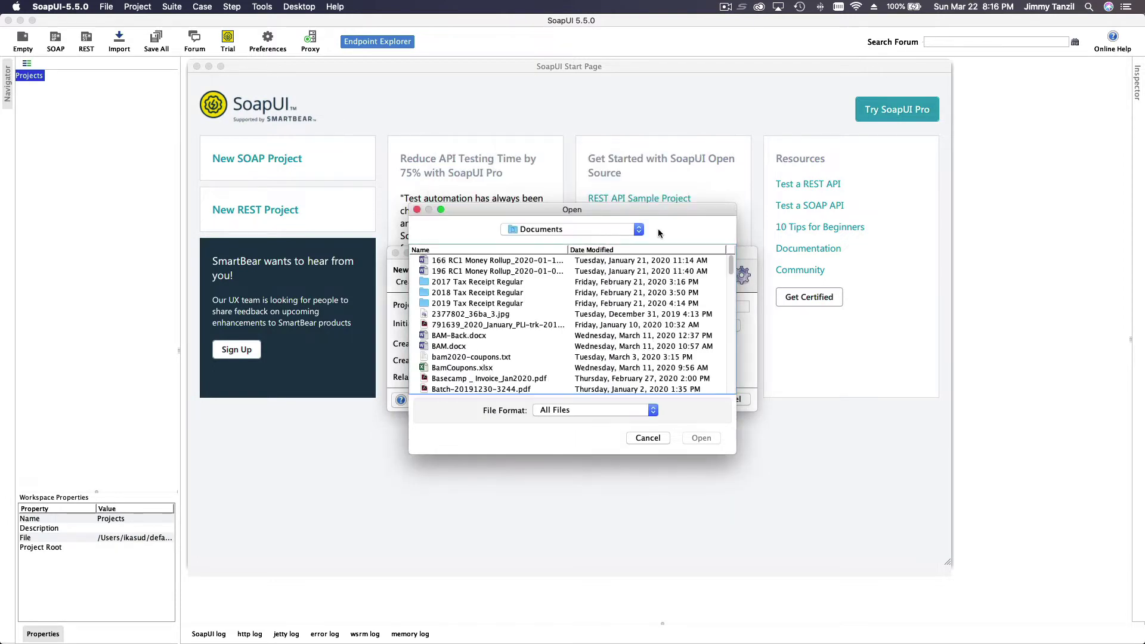
left_click(595, 250)
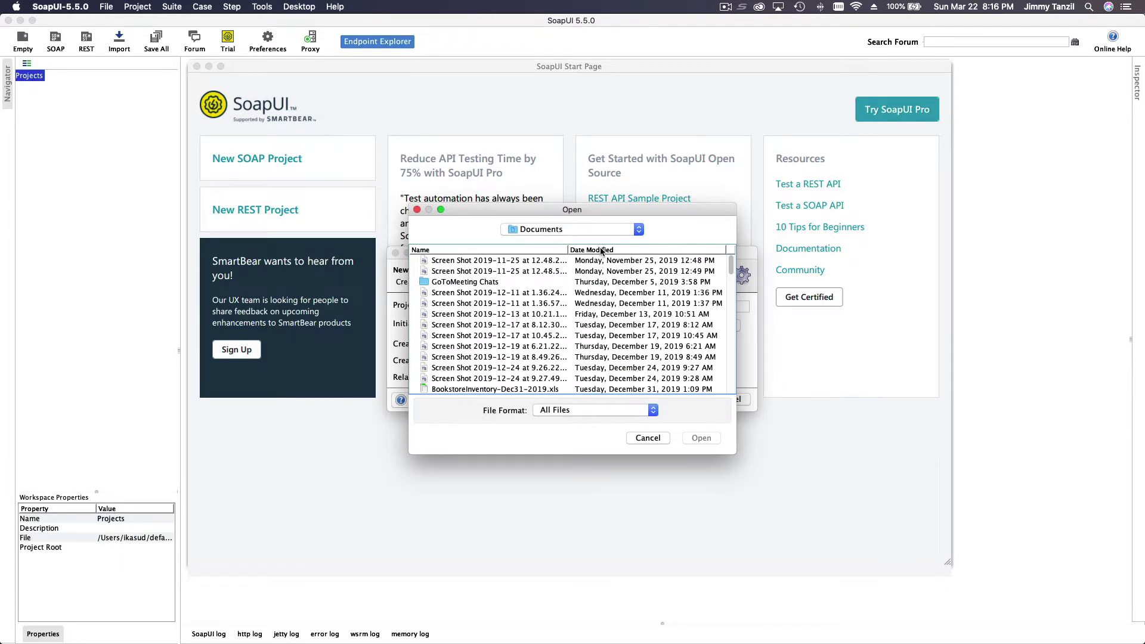
left_click(600, 251)
left_click(475, 261)
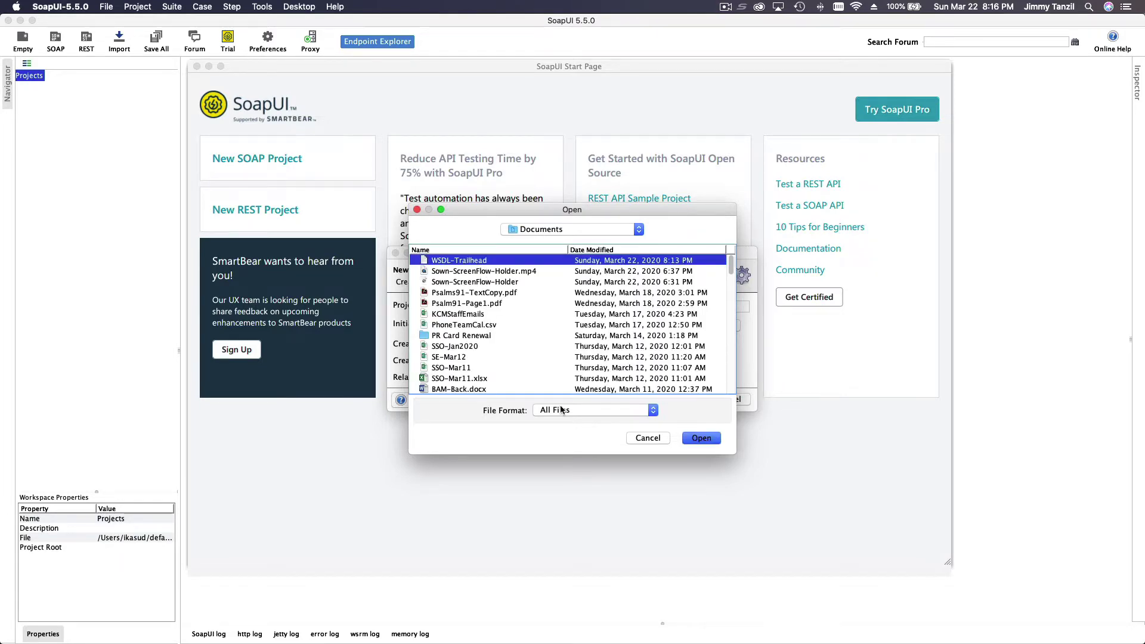
left_click(702, 442)
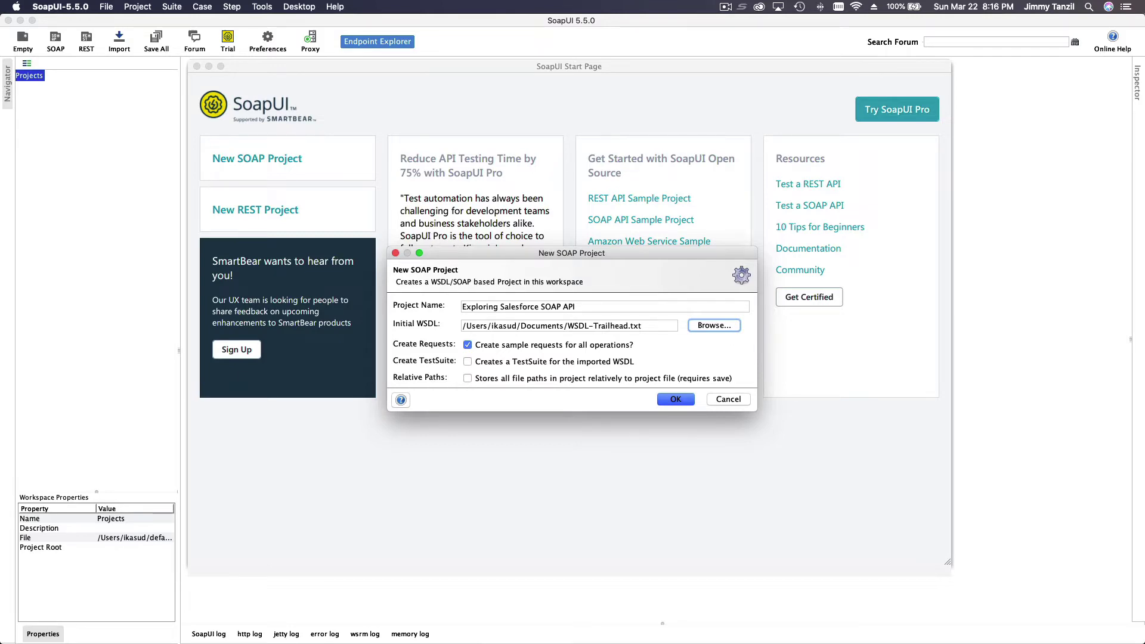
Step: Rename the WSDL-Trailhead file in Documents to WSDL-Trailhead.xml and return to SoapUI
key("super+Tab")
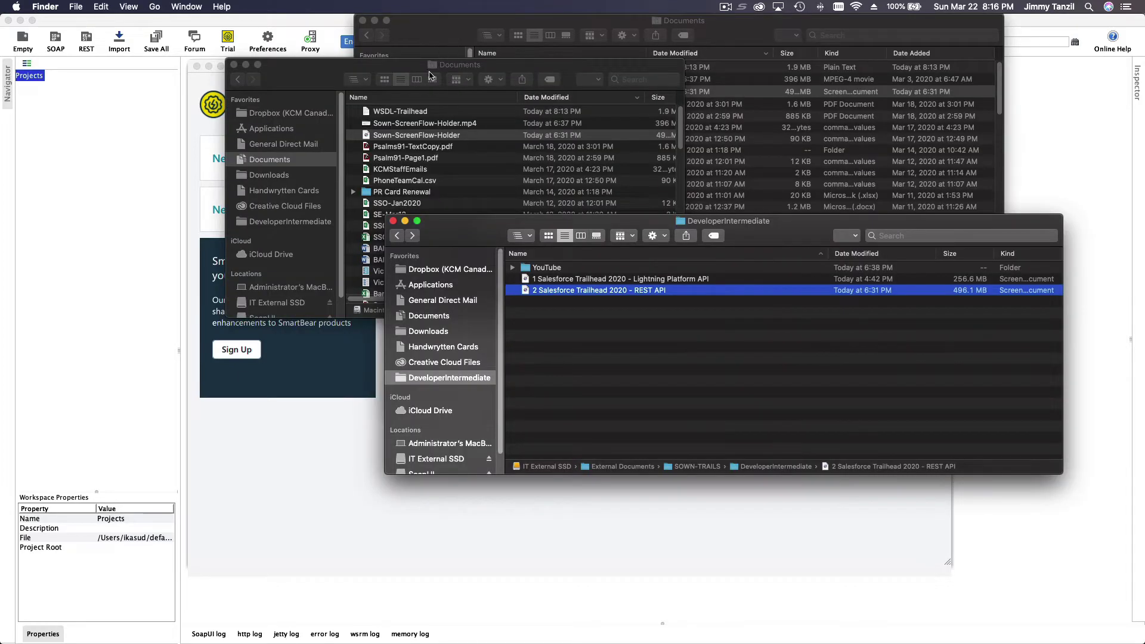
left_click(425, 110)
left_click(437, 113)
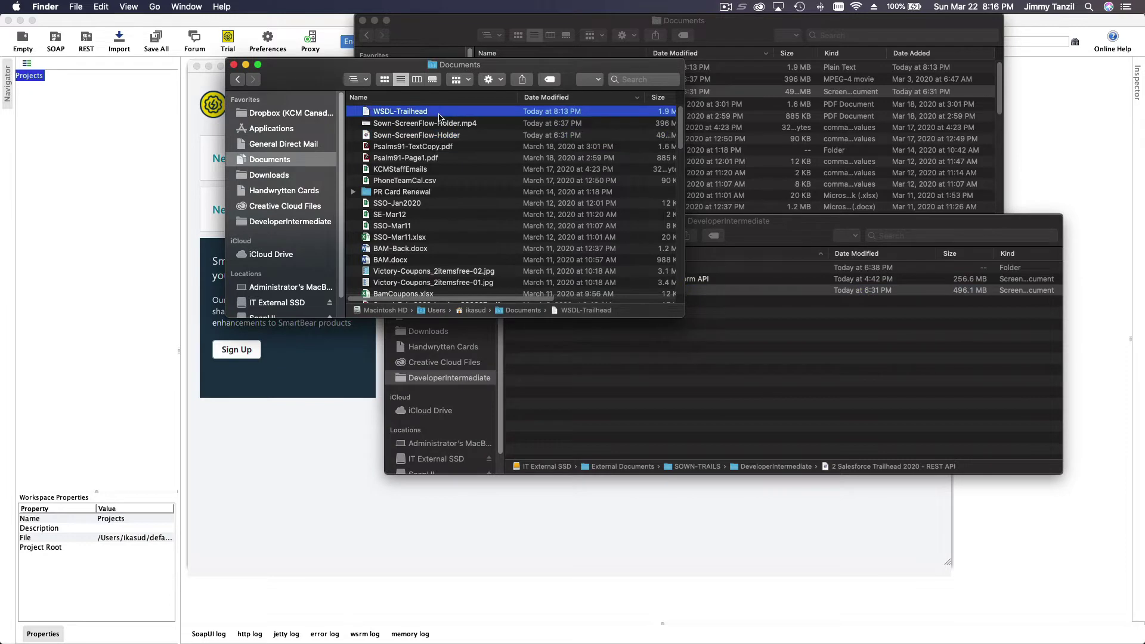
left_click(424, 116)
key("Right")
type(".xmn")
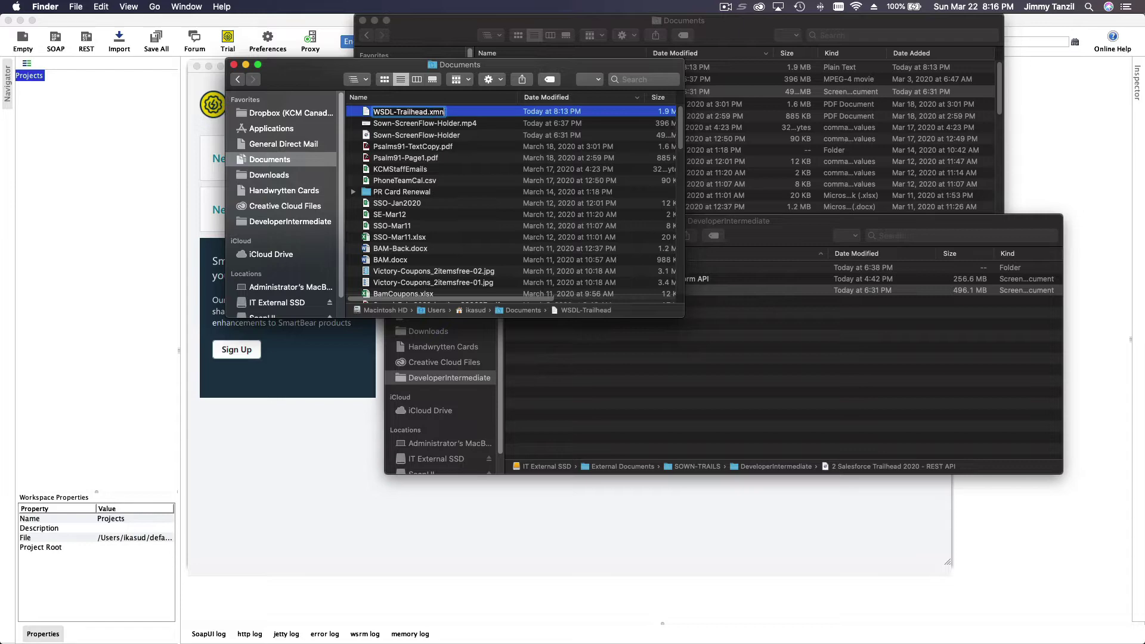
key("BackSpace")
type("l")
key("Return")
left_click(657, 224)
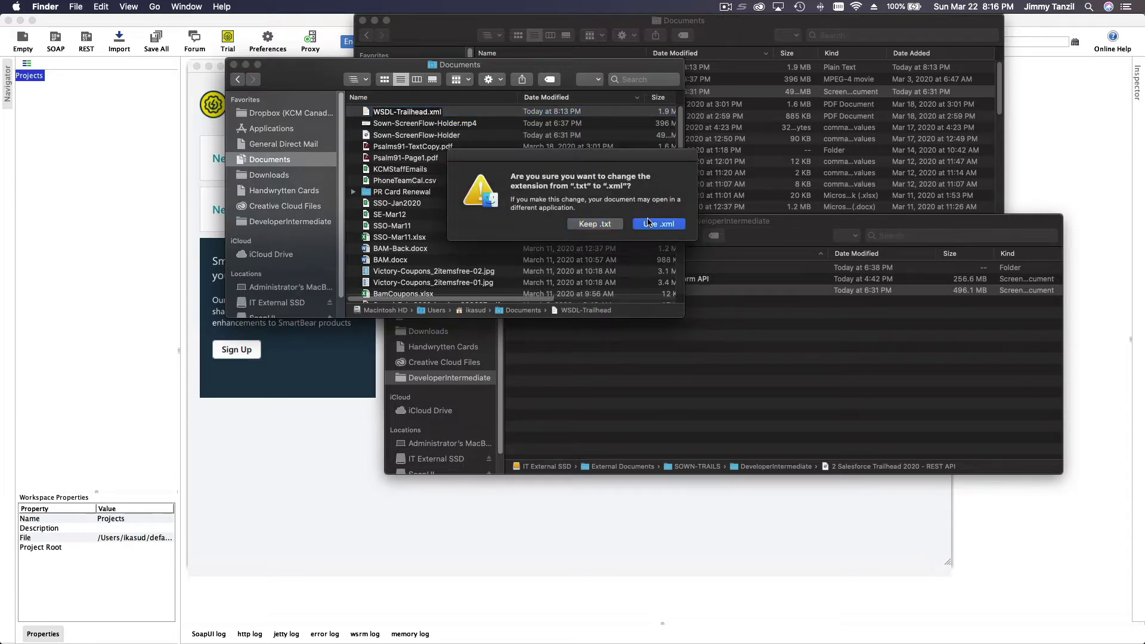
left_click(299, 452)
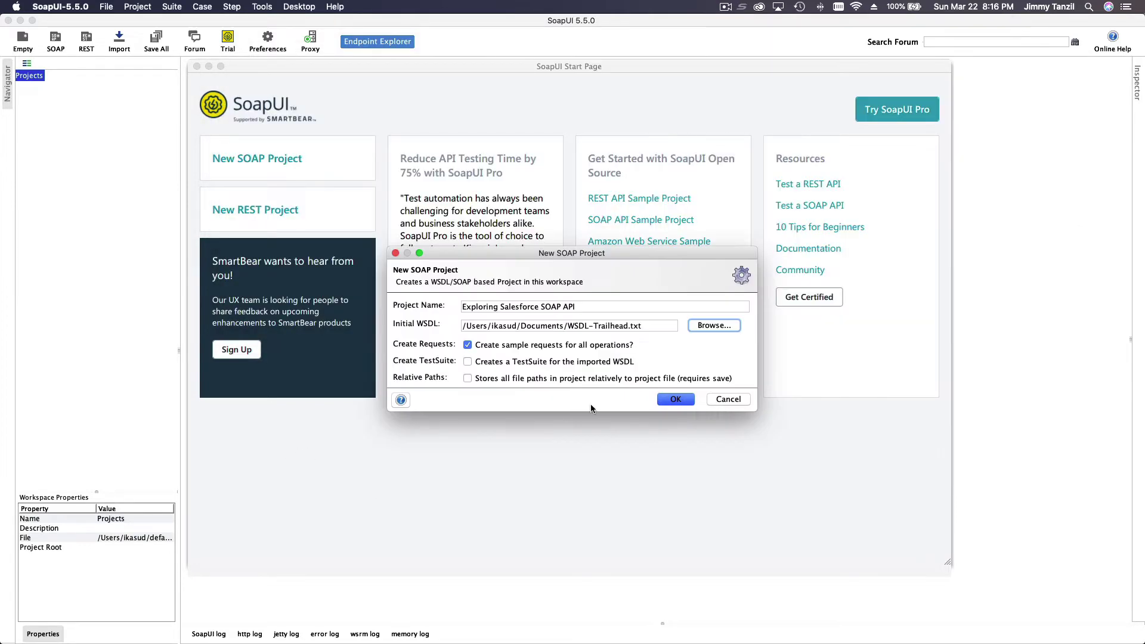
Step: Choose WSDL-Trailhead.xml as the initial WSDL and create the Exploring Salesforce SOAP API project
left_click(705, 326)
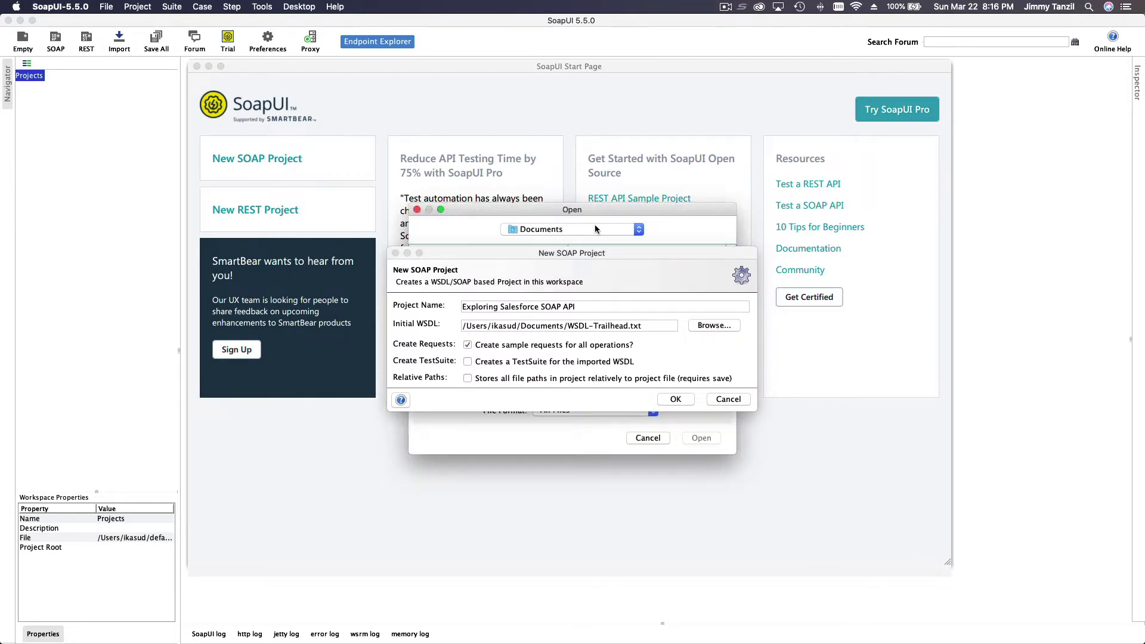
left_click(666, 228)
double_click(484, 260)
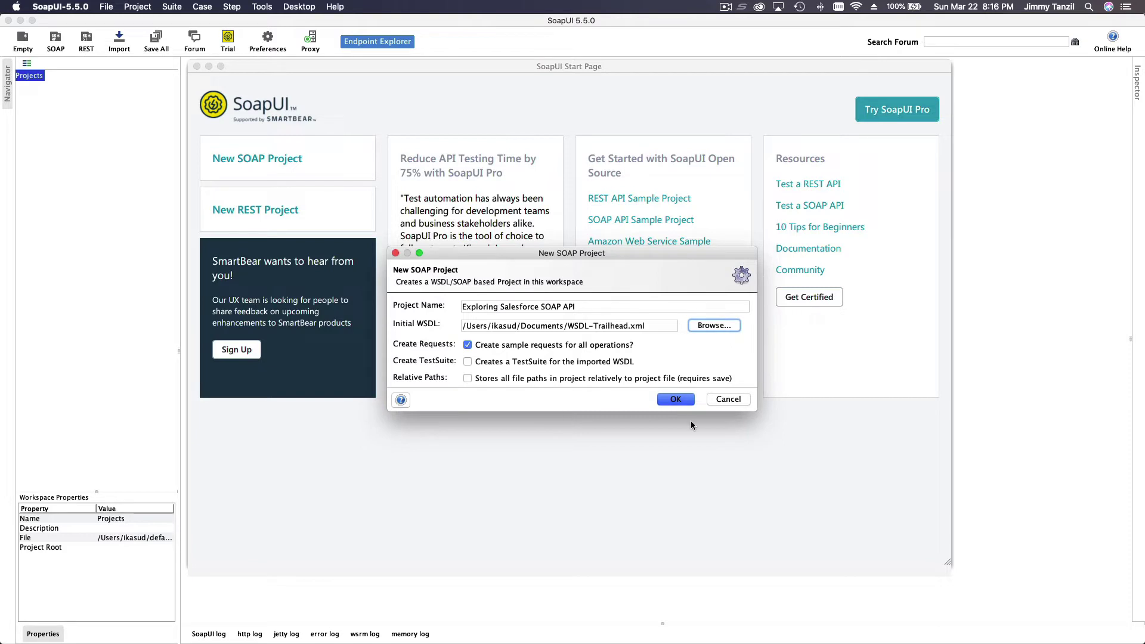
left_click(677, 398)
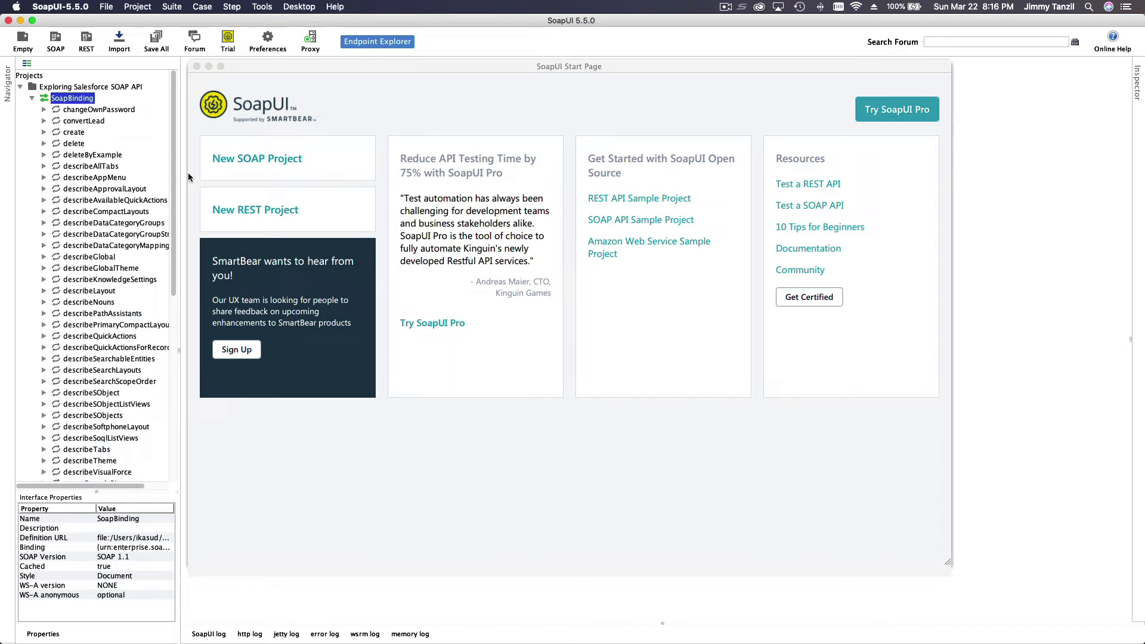
left_click_drag(179, 174, 235, 174)
scroll(81, 104, "down", 15)
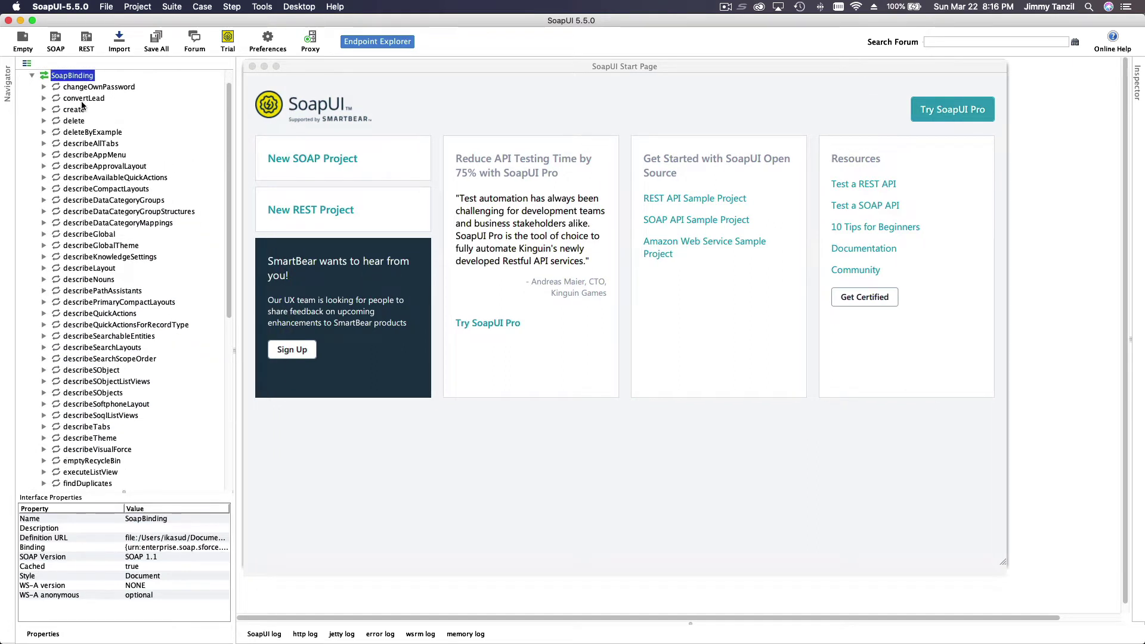
scroll(82, 104, "down", 3)
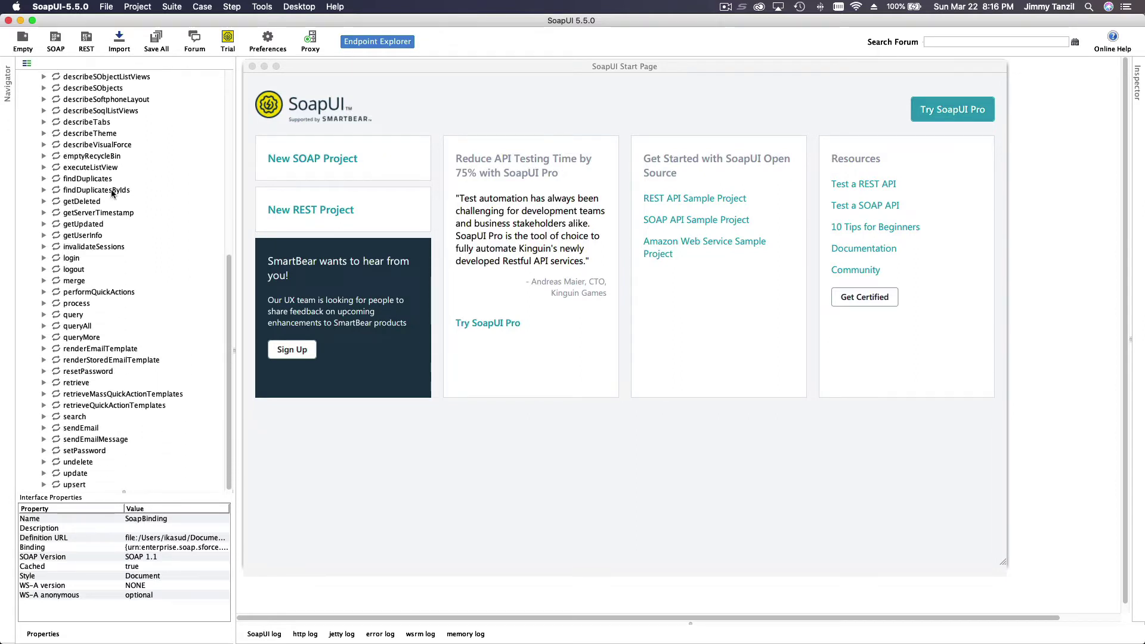
scroll(112, 192, "up", 10)
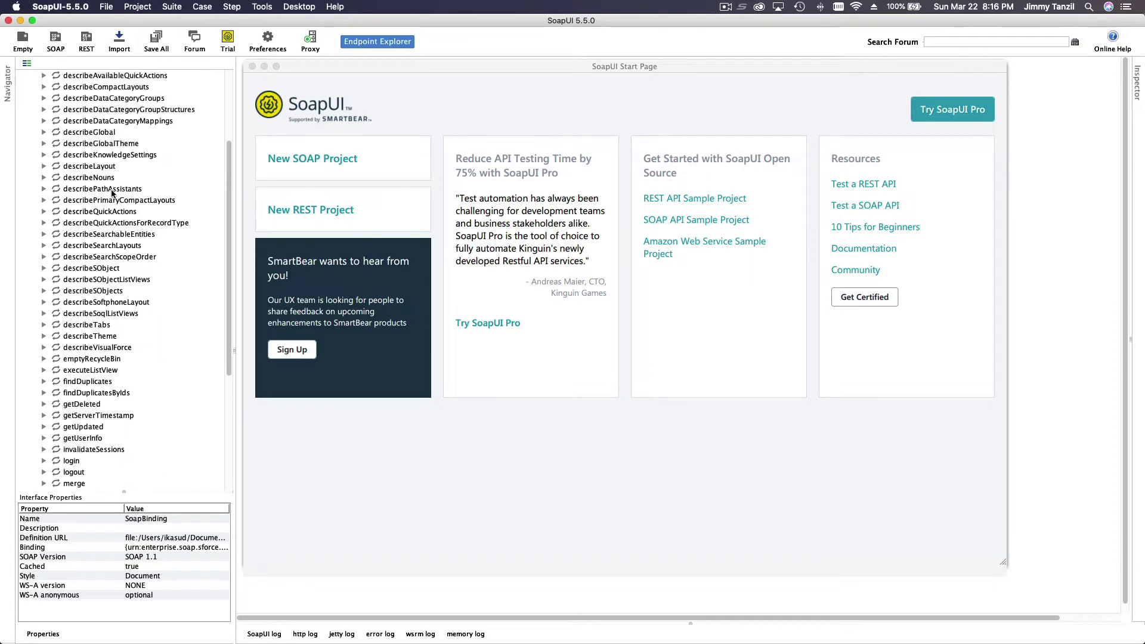
scroll(112, 192, "up", 5)
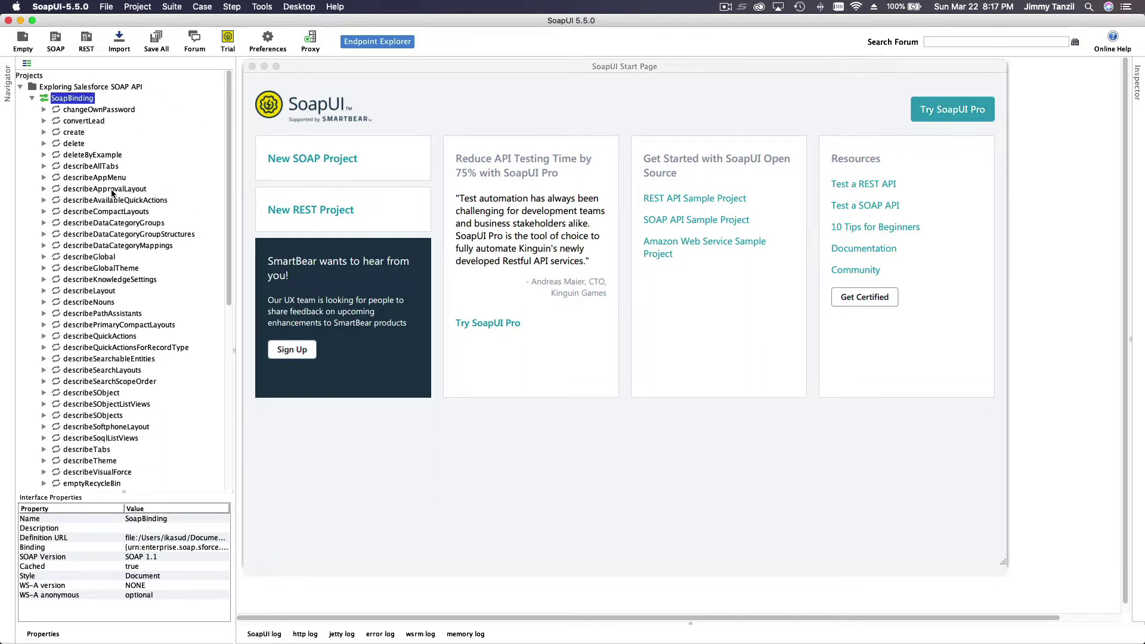
left_click(42, 133)
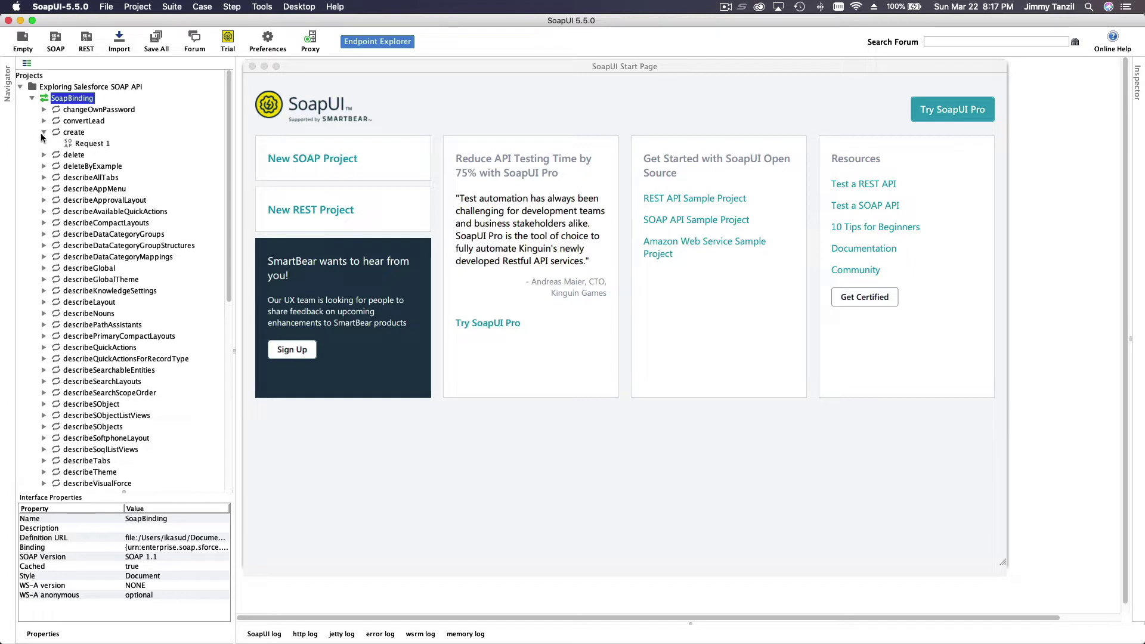
left_click(43, 156)
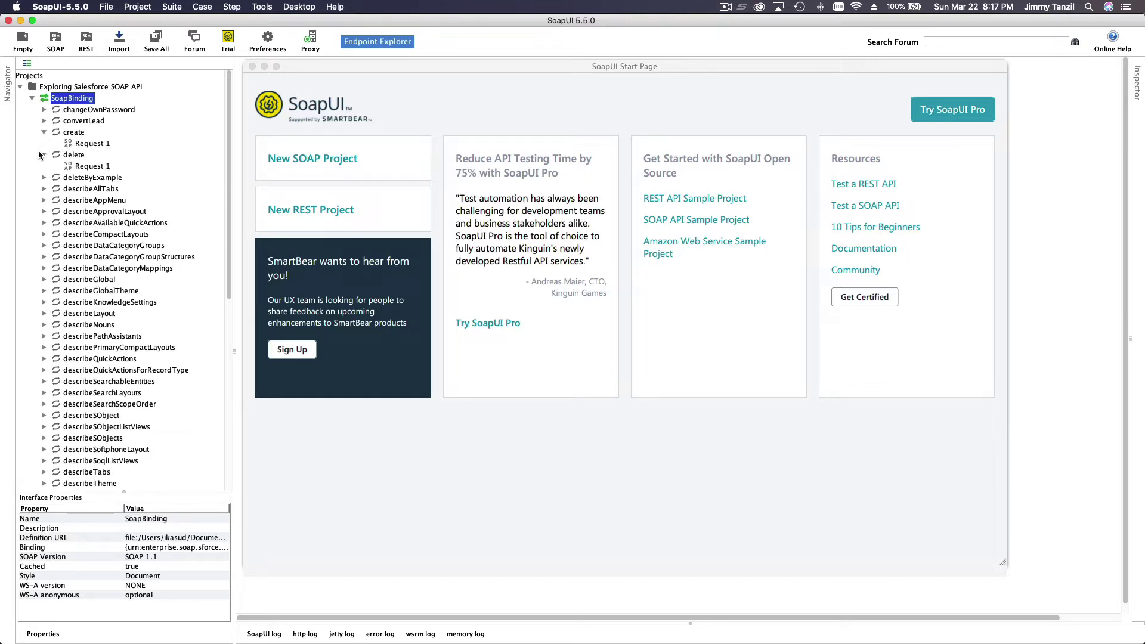
left_click(43, 132)
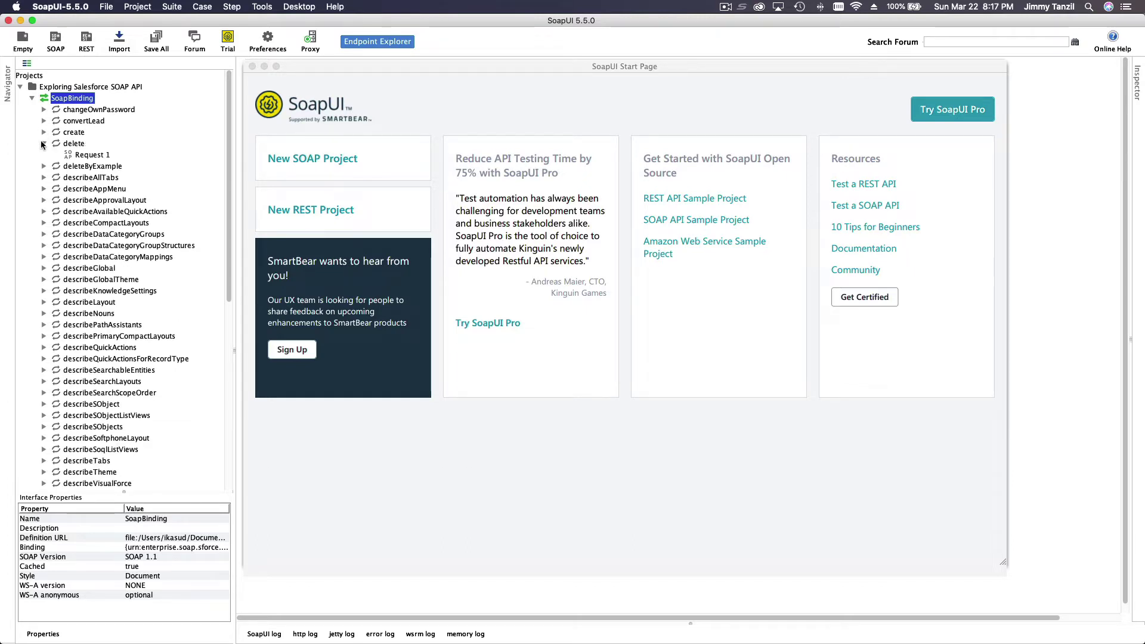
left_click(43, 144)
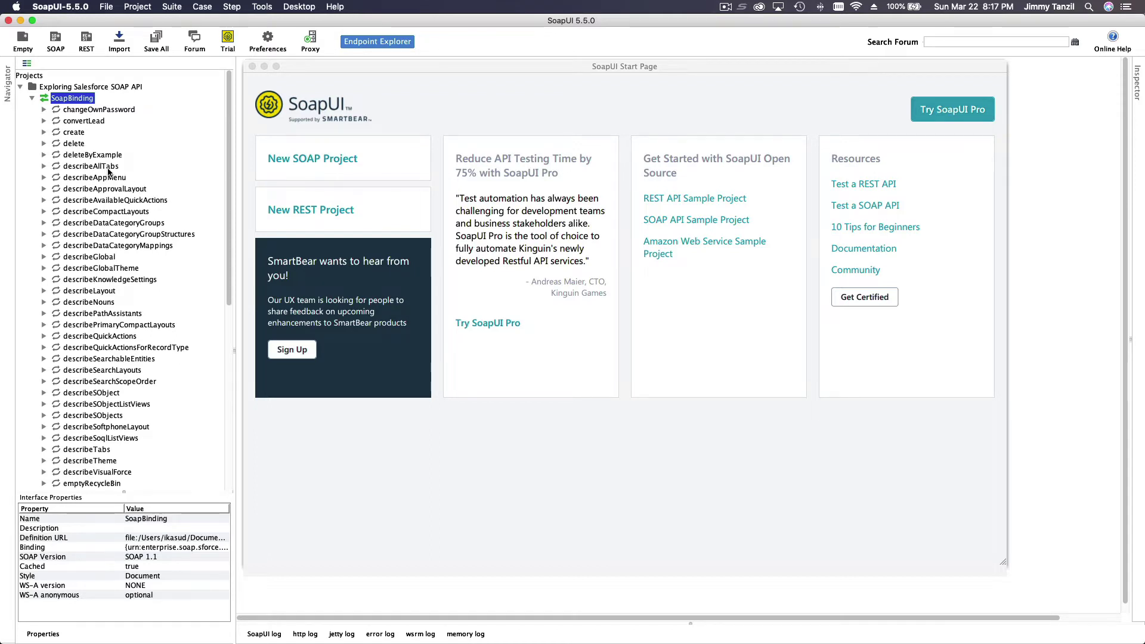
scroll(93, 250, "down", 5)
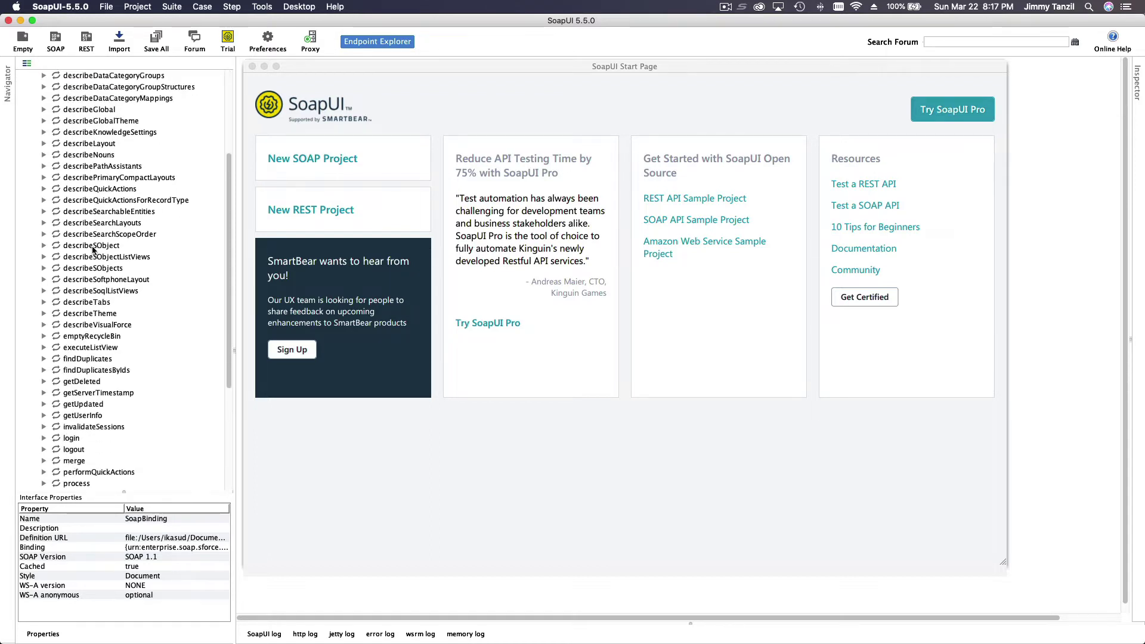
scroll(95, 263, "down", 6)
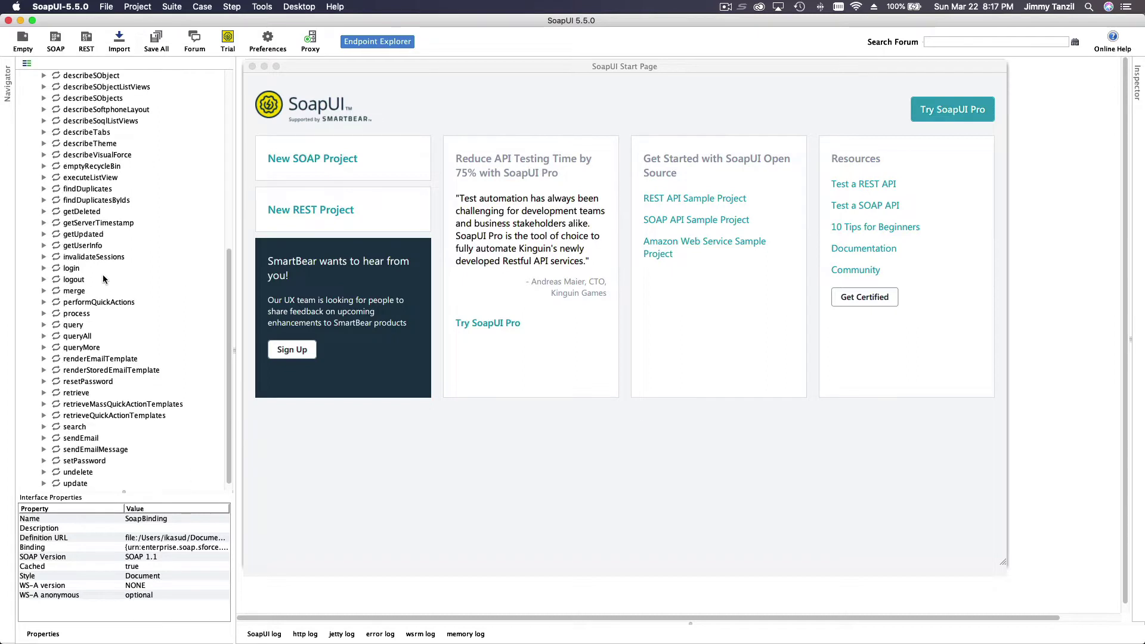
scroll(102, 279, "down", 1)
scroll(102, 275, "up", 12)
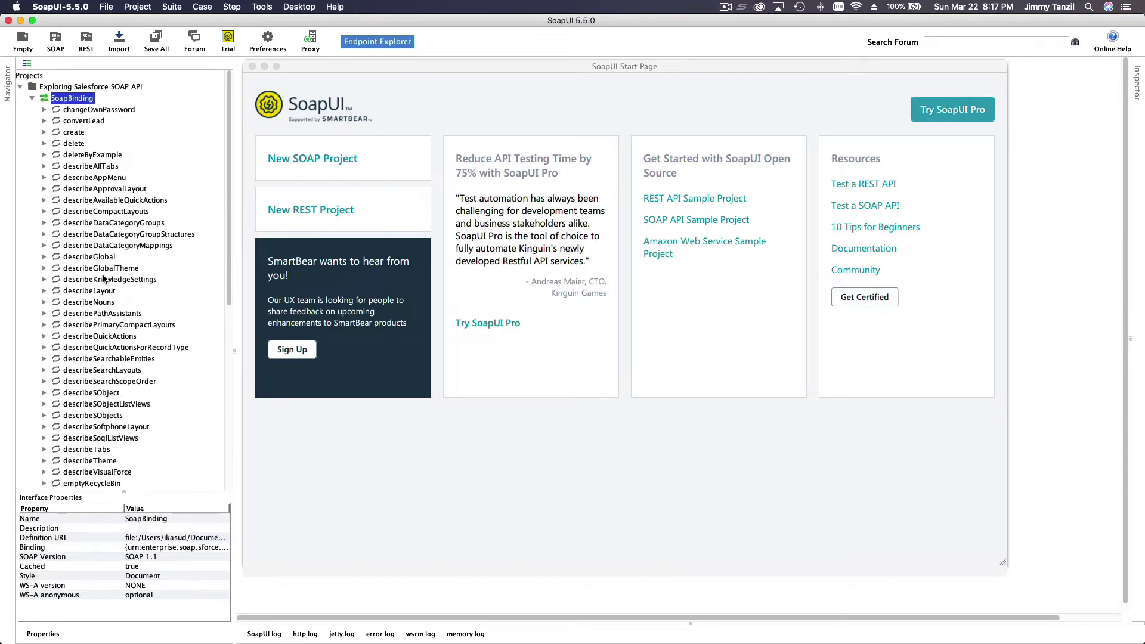
left_click(32, 99)
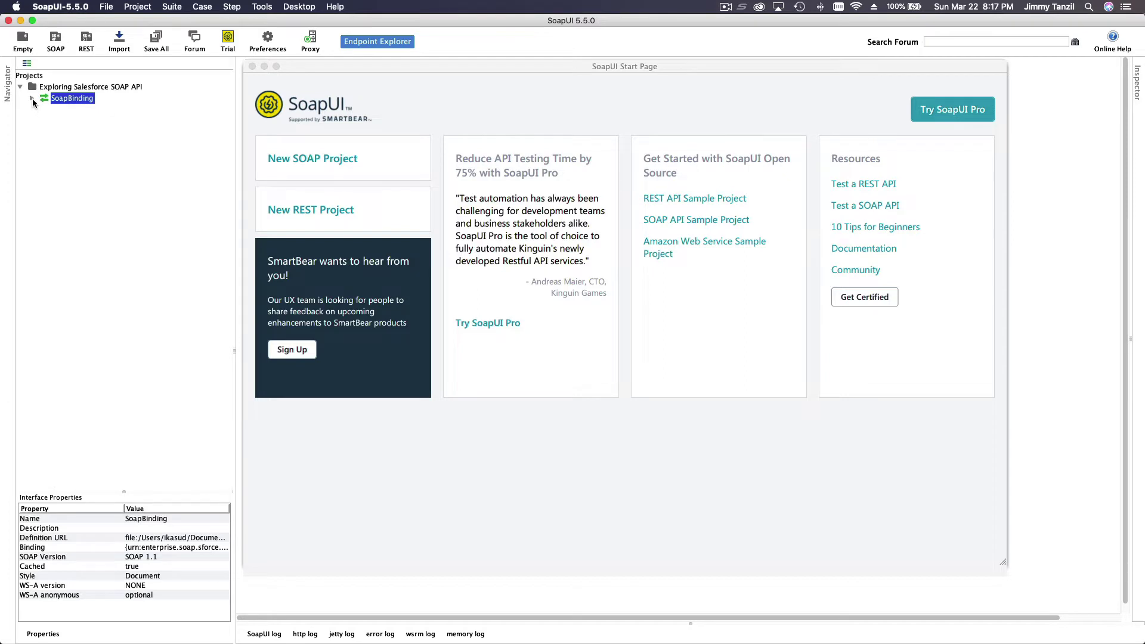
left_click(32, 99)
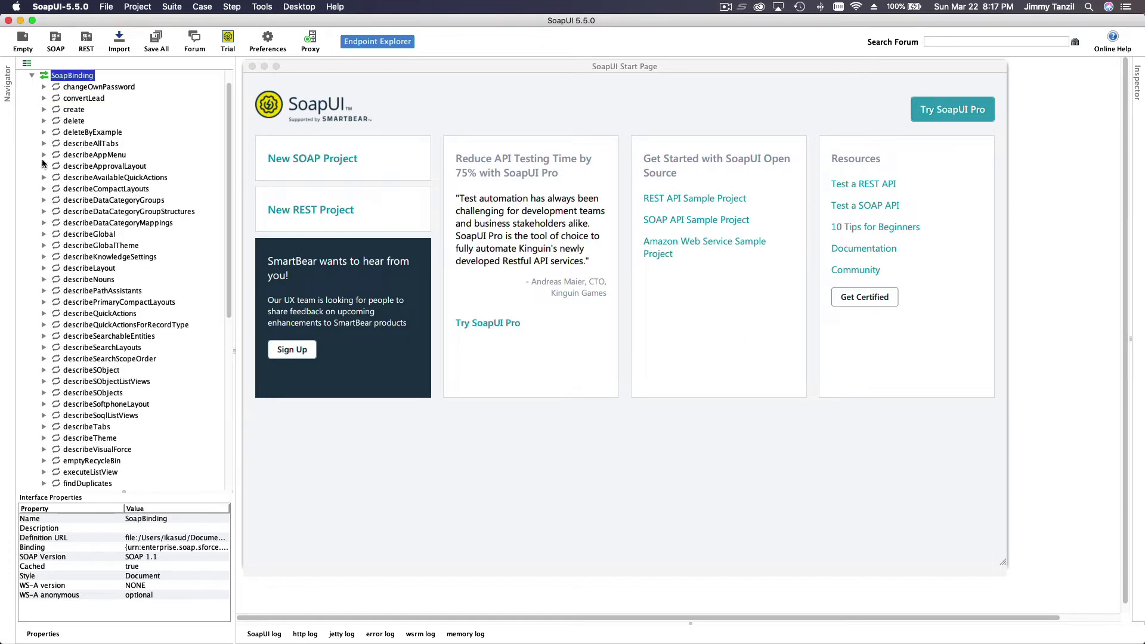
left_click(43, 223)
left_click(43, 223)
key("super+Tab")
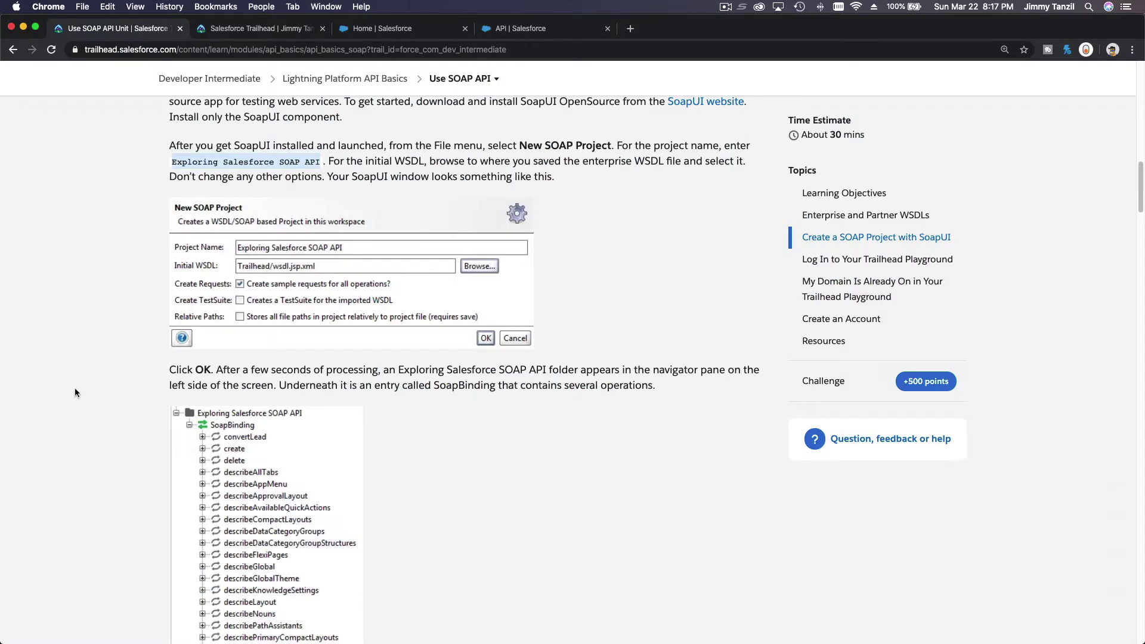
scroll(596, 441, "down", 5)
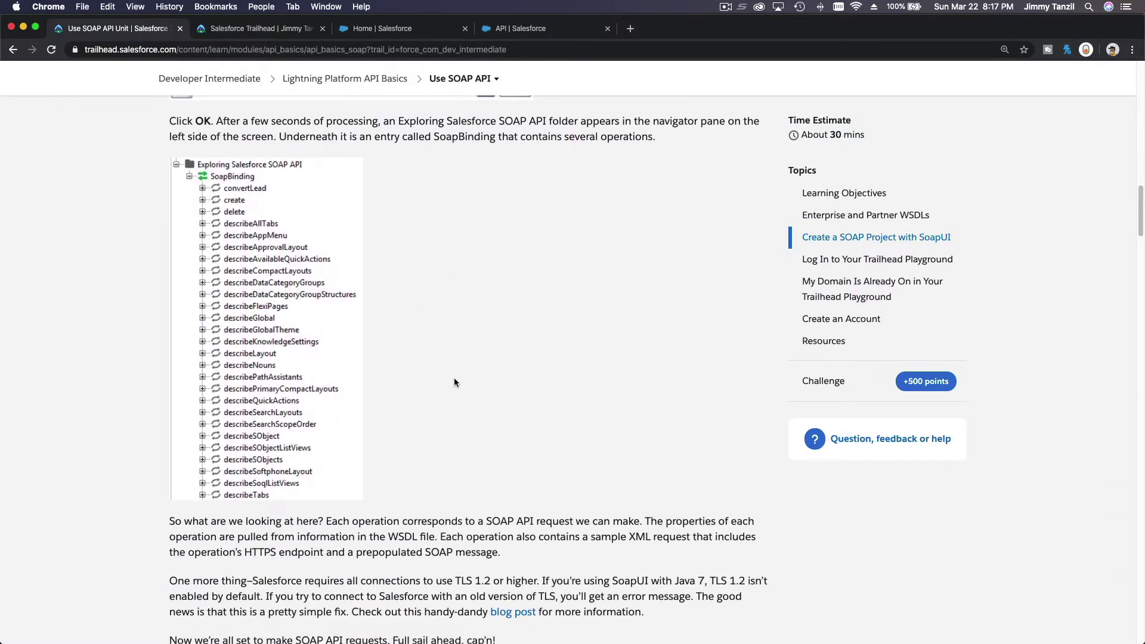
scroll(455, 382, "down", 7)
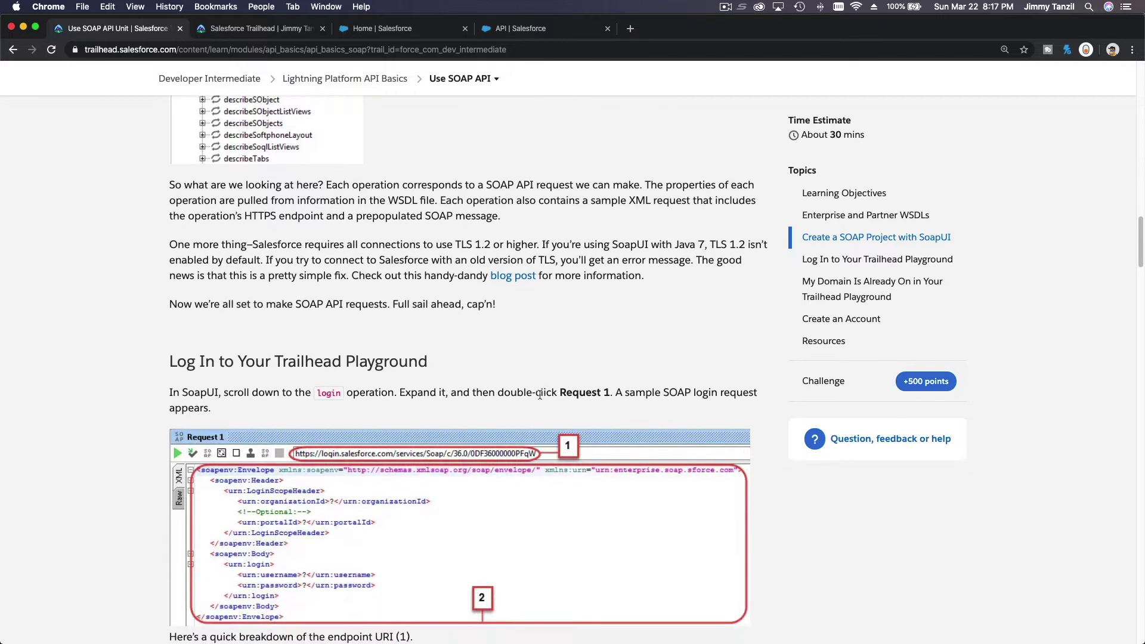
scroll(539, 394, "down", 3)
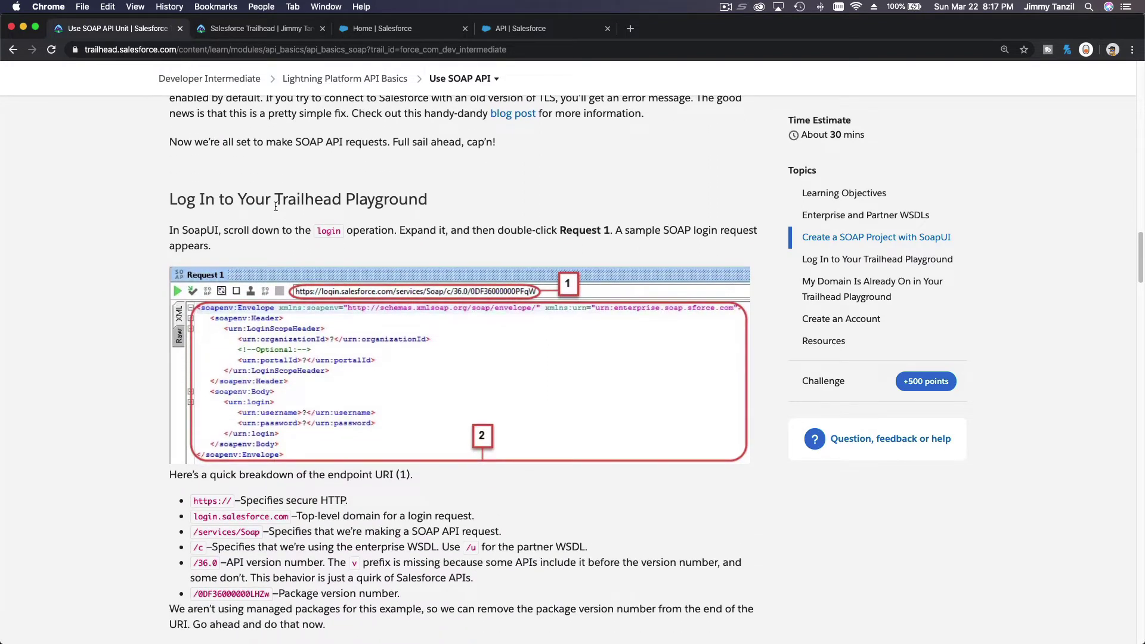
scroll(275, 206, "down", 1)
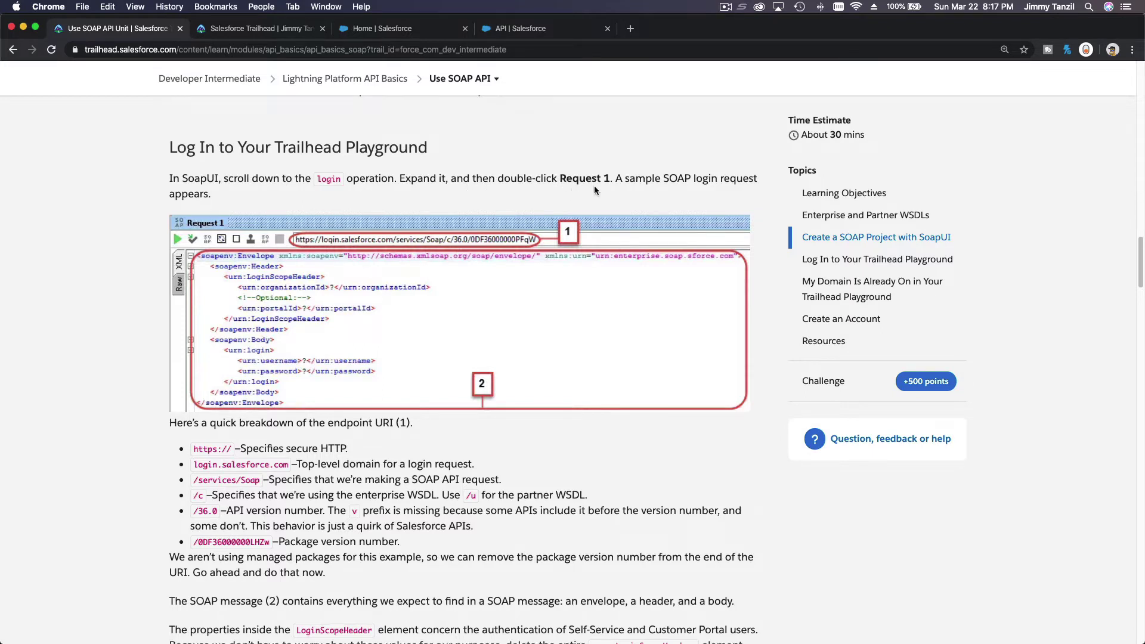
scroll(594, 189, "down", 2)
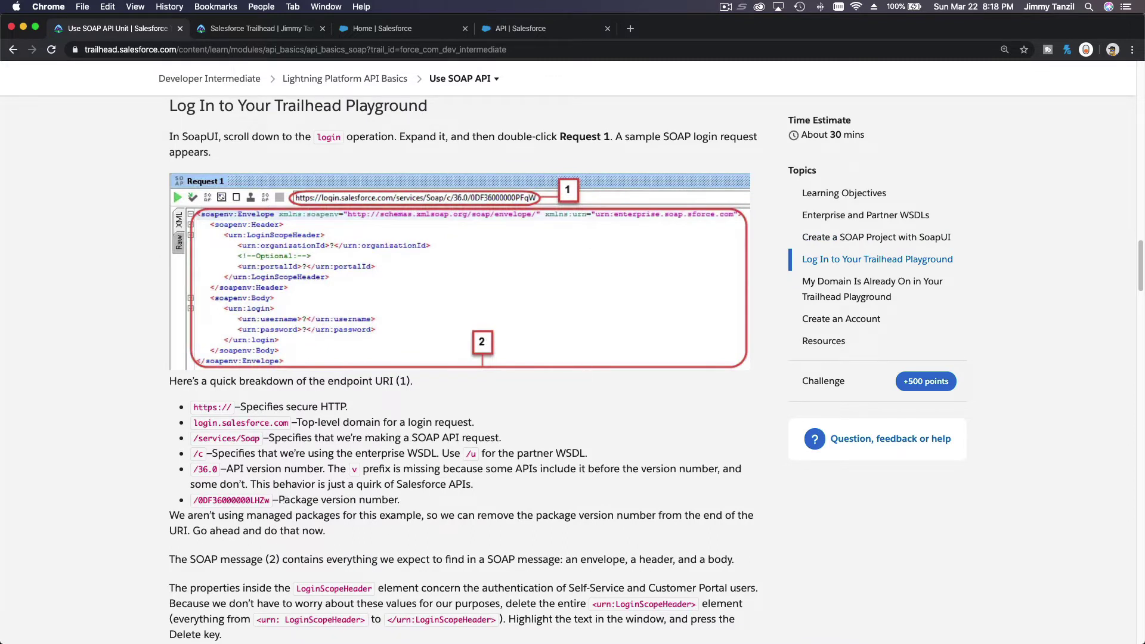
key("super+Tab")
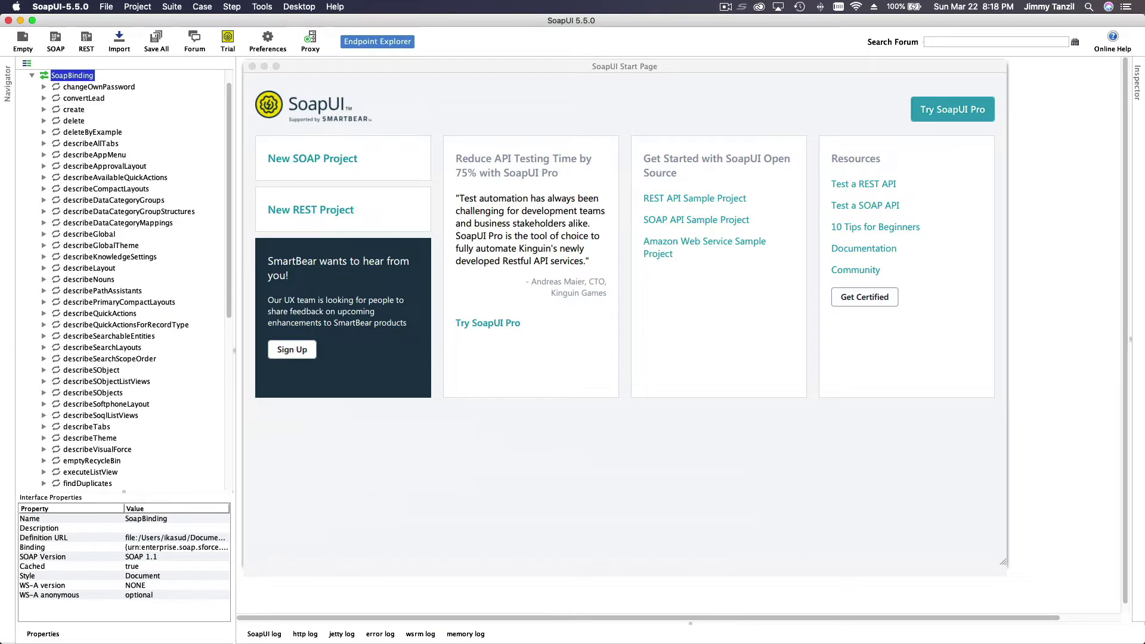
Step: Expand the login operation, open its Request 1 SOAP envelope, then return to Chrome
scroll(142, 233, "down", 10)
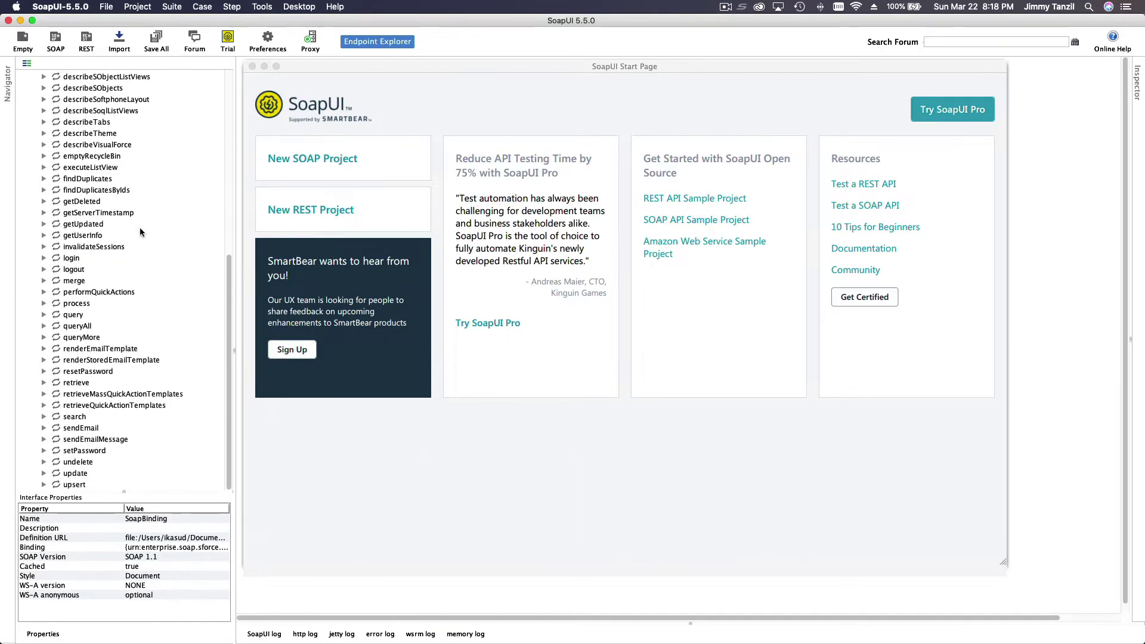
left_click(44, 258)
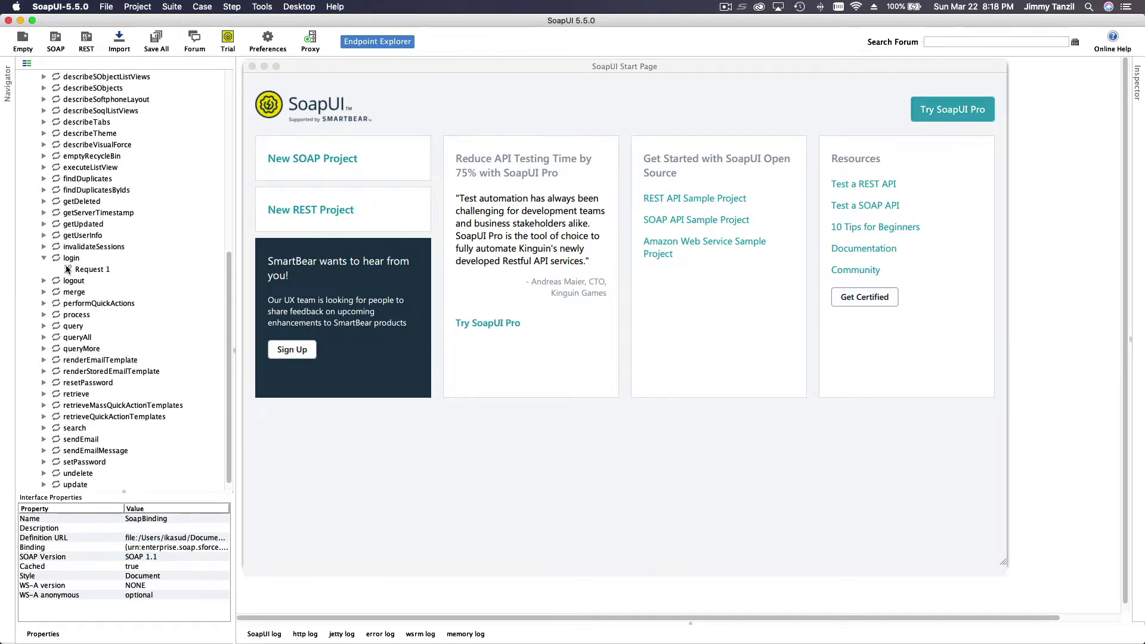
double_click(84, 269)
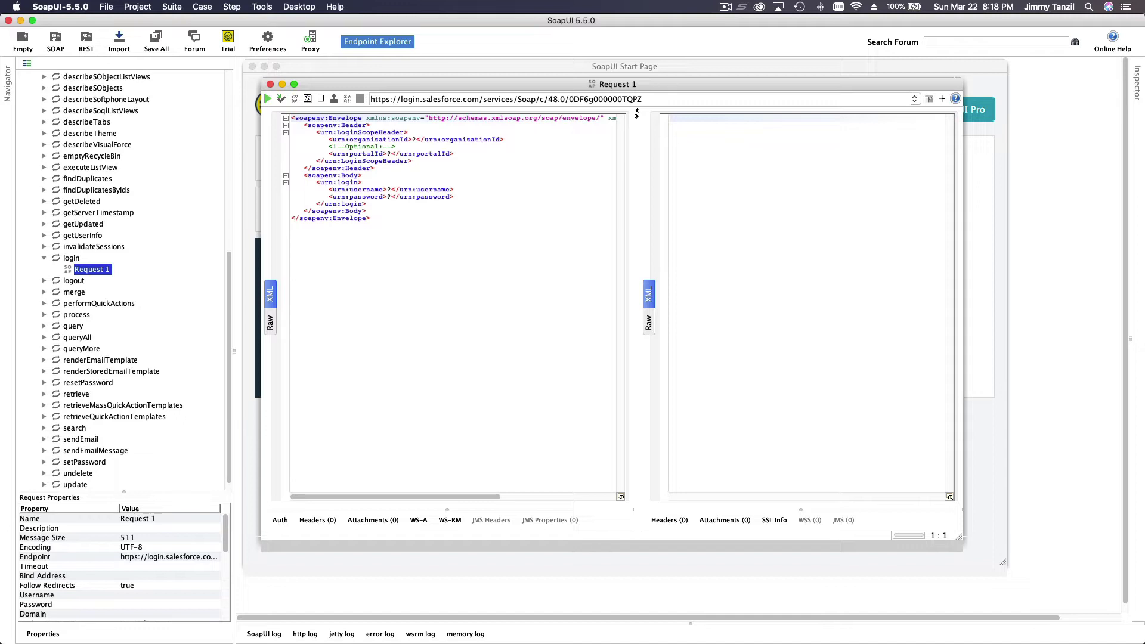
key("super+Tab")
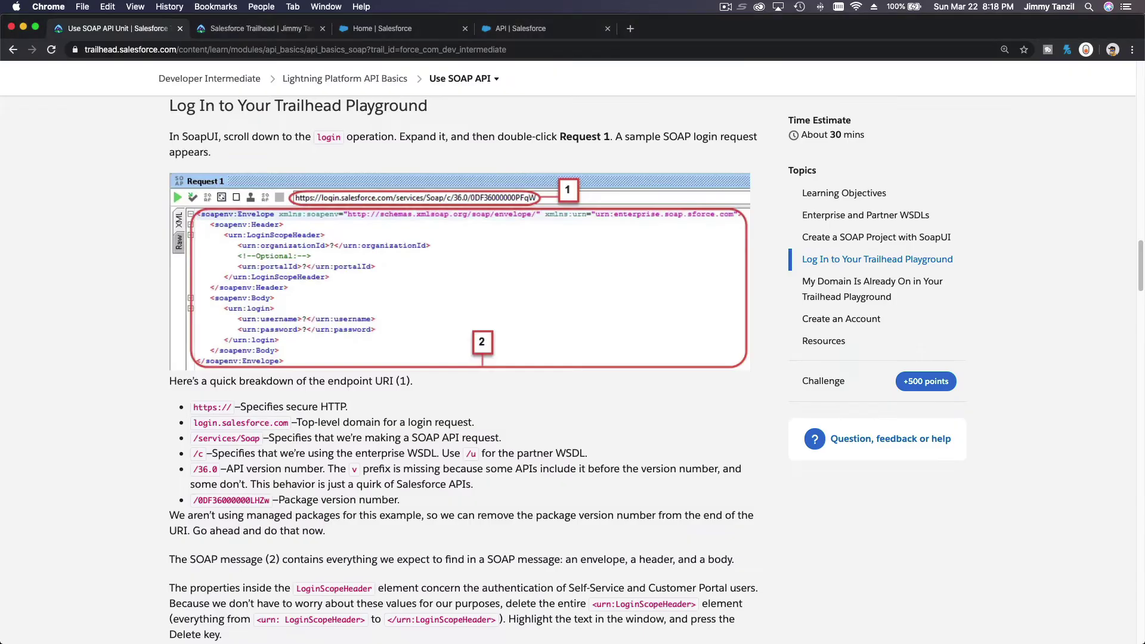
Step: Read through Trailhead's login and security-token instructions, then show the 'Home | Salesforce' tab
scroll(309, 140, "down", 1)
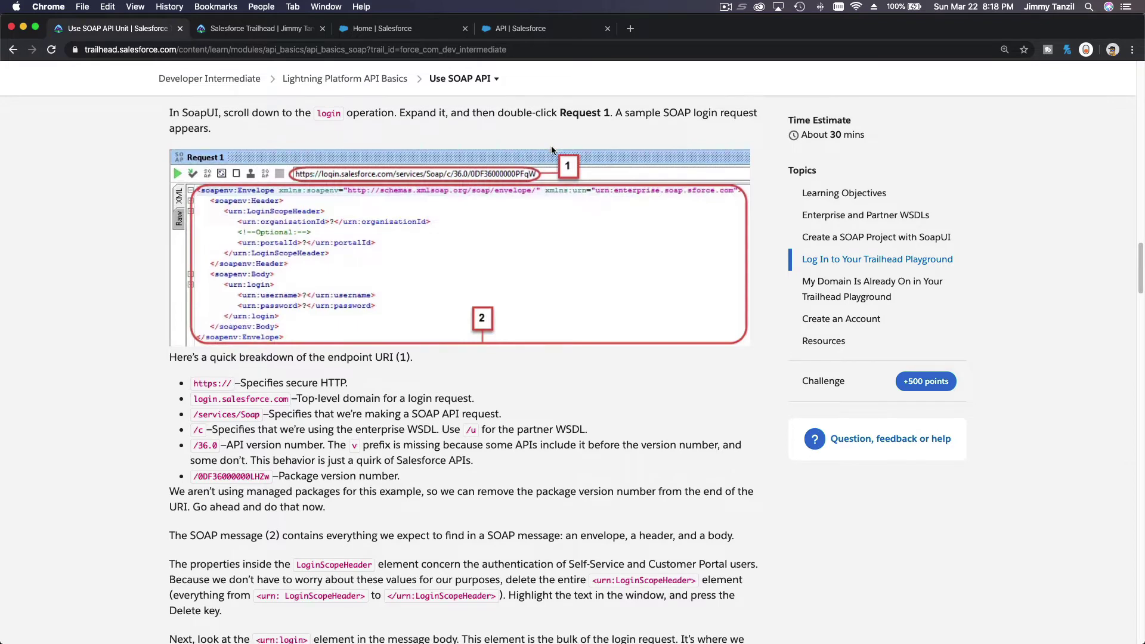
scroll(550, 148, "down", 5)
scroll(266, 246, "down", 2)
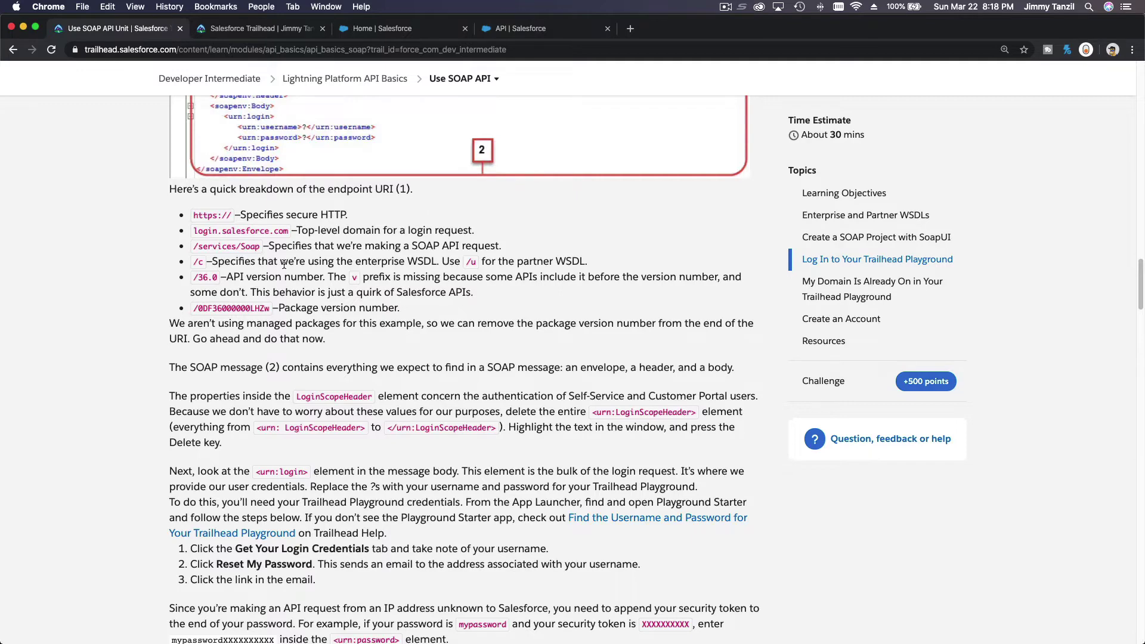
left_click(726, 9)
left_click(732, 34)
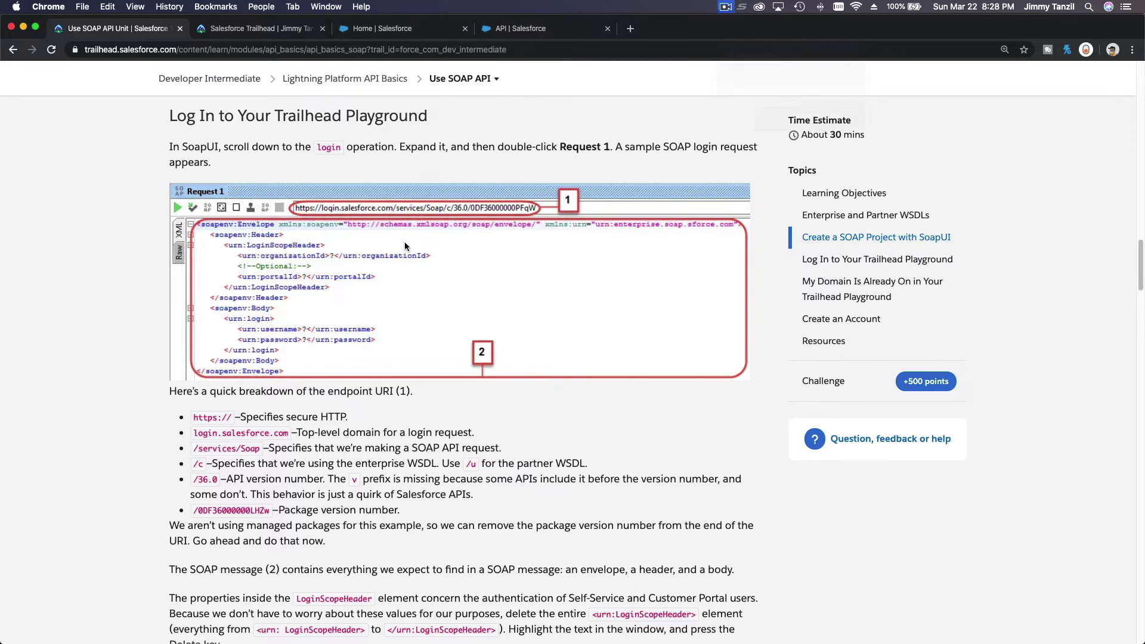
scroll(334, 341, "down", 5)
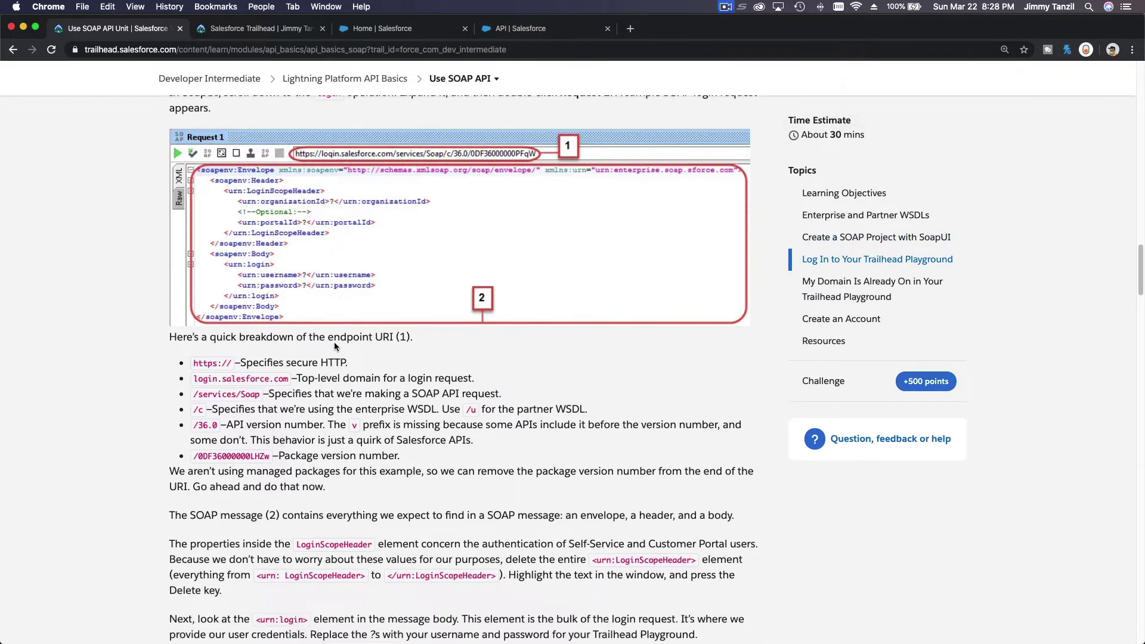
scroll(334, 343, "down", 2)
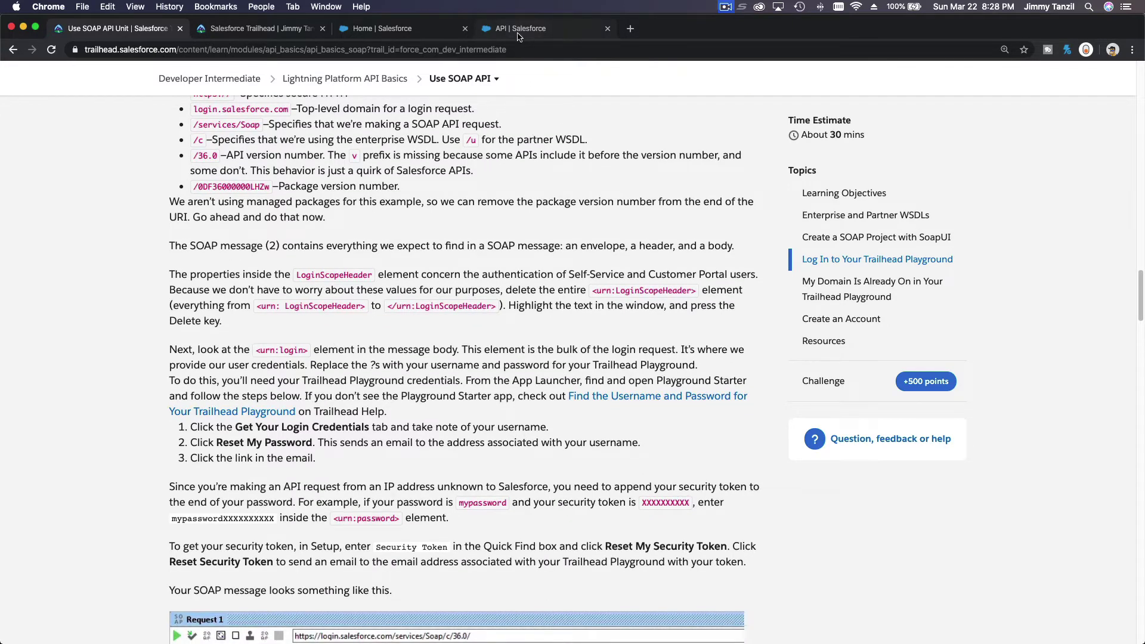
left_click(343, 32)
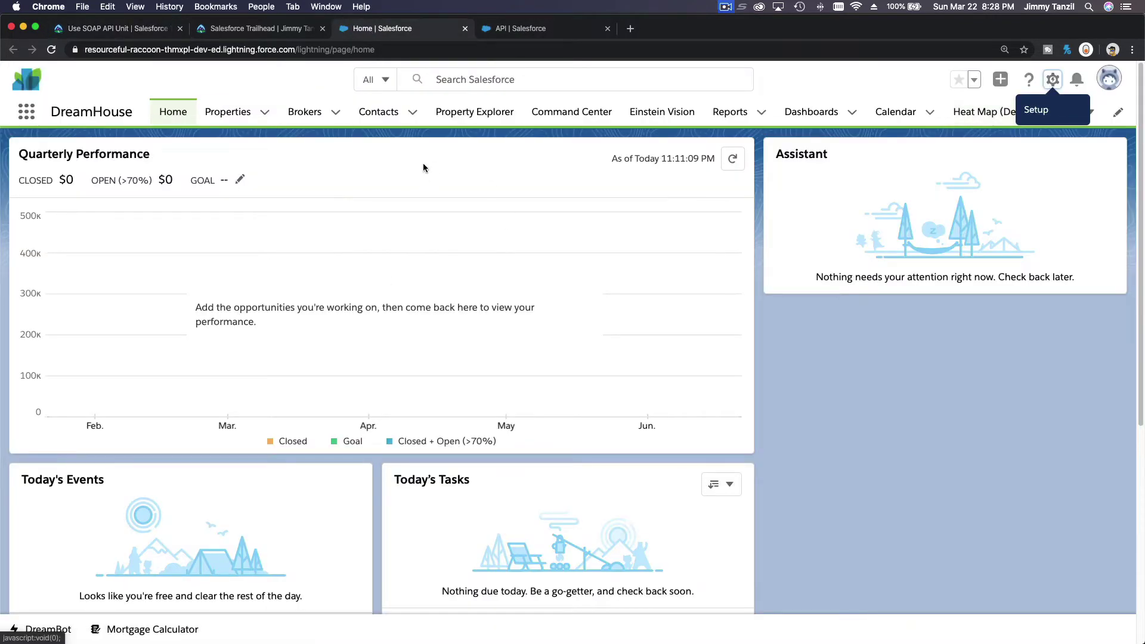
Step: Open Salesforce Setup in a new tab and find the Users page by searching 'users'
left_click(1052, 79)
left_click(1028, 118)
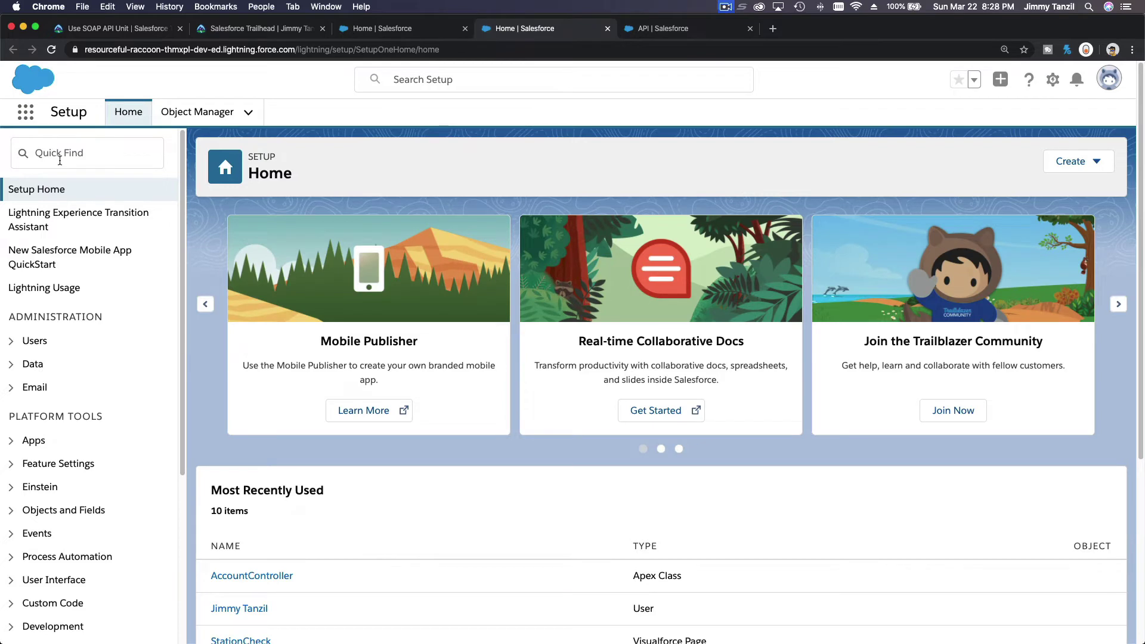
left_click(60, 160)
type("use")
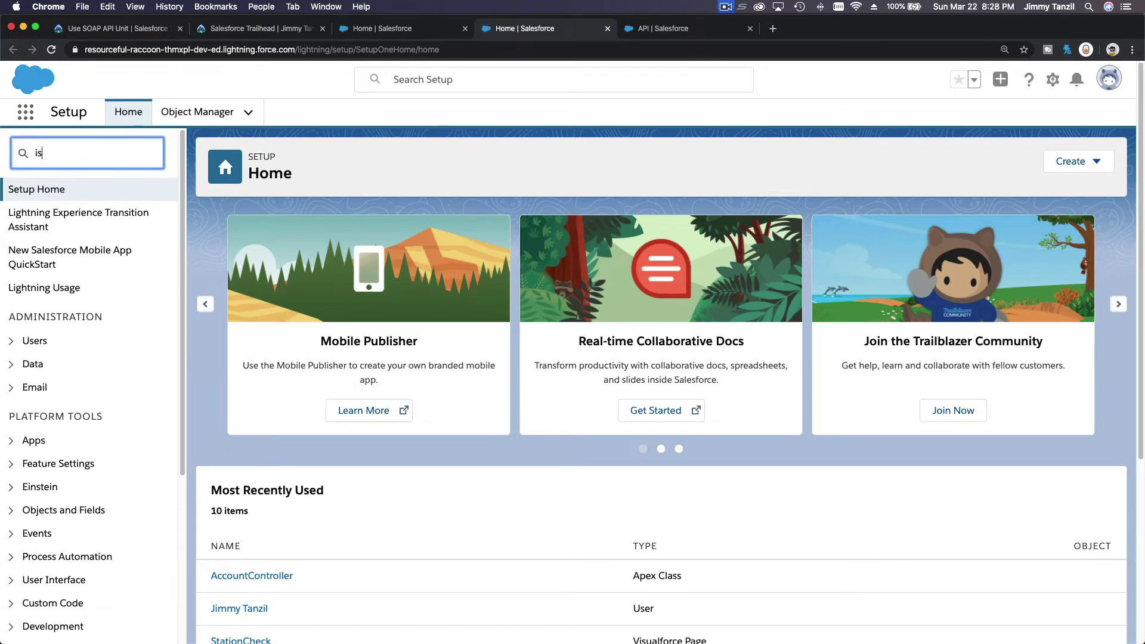
type("rs")
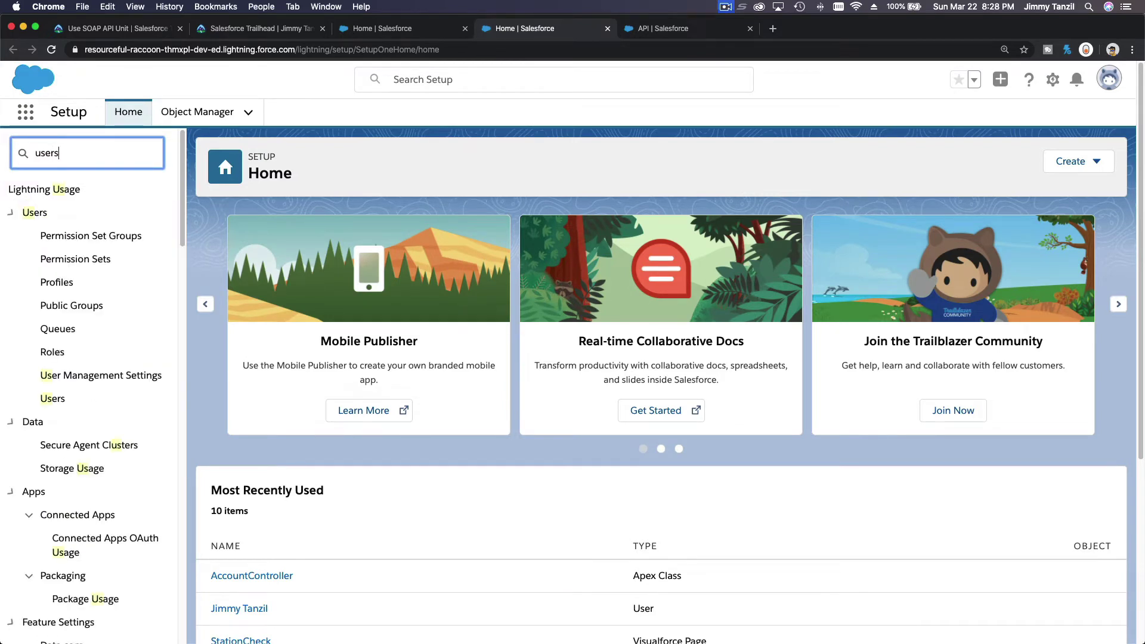
left_click(54, 379)
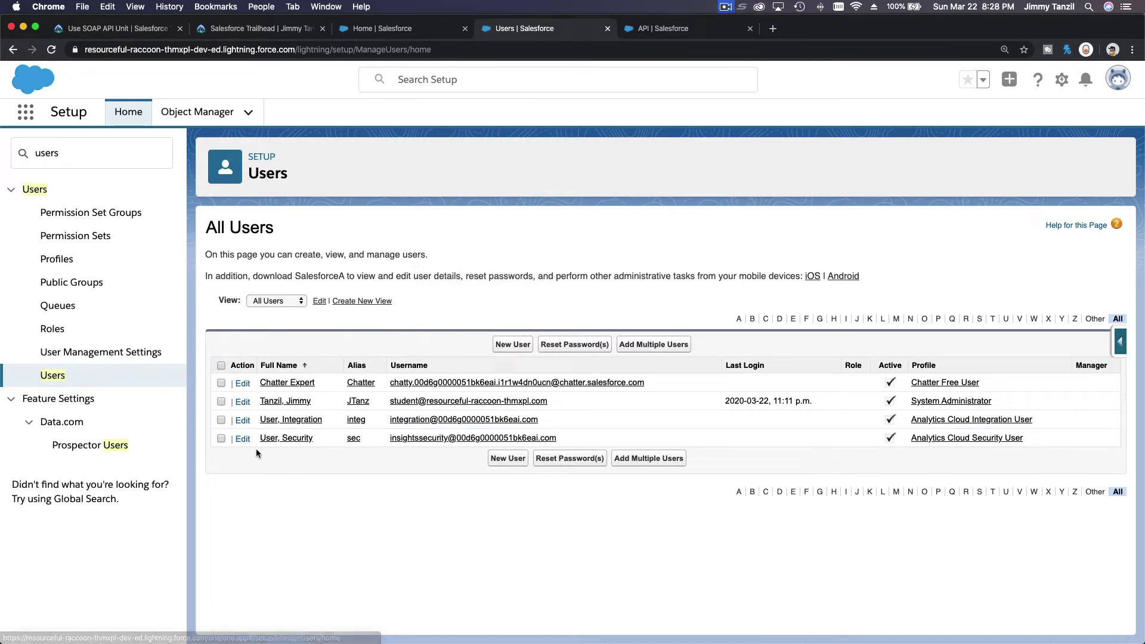
Step: Open the playground user's record to read the username and email, then return to All Users
left_click(221, 401)
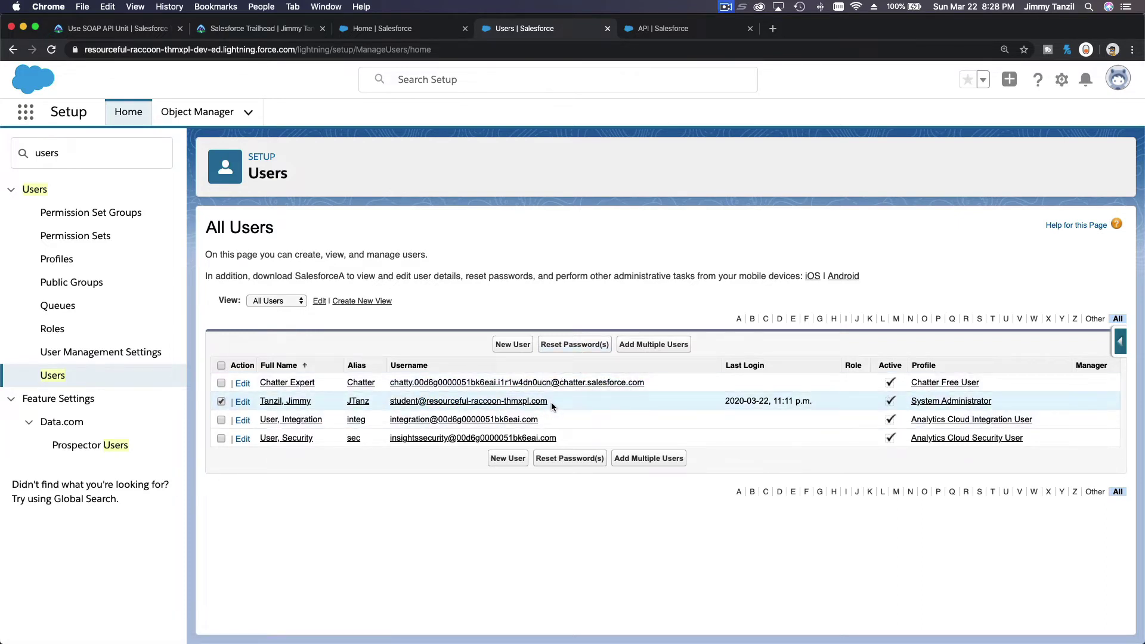
left_click(279, 403)
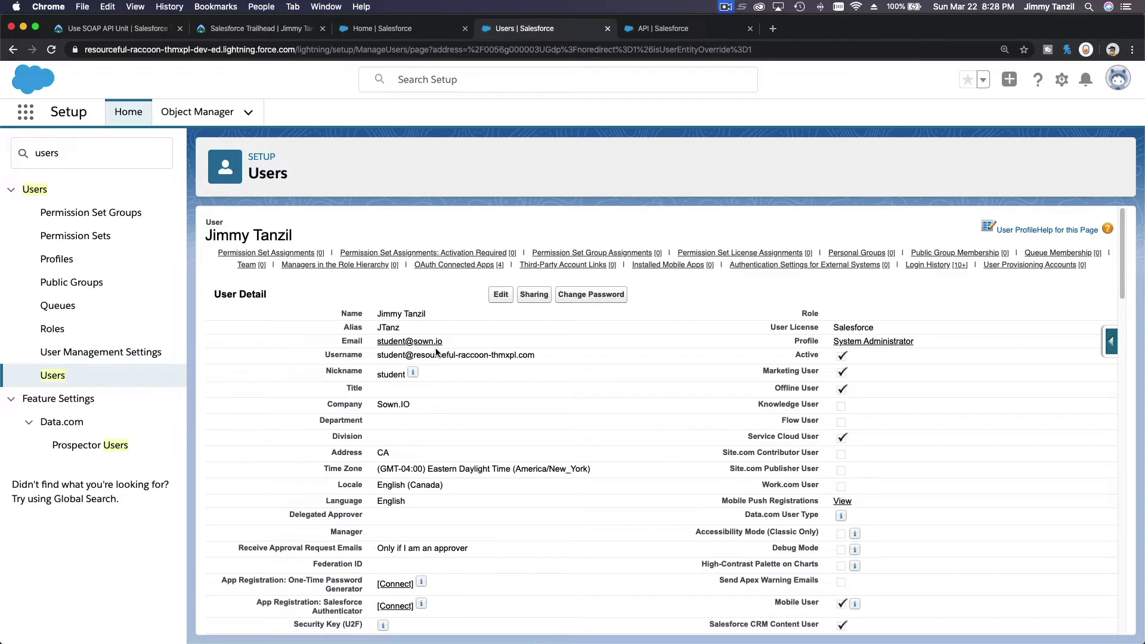
left_click_drag(443, 341, 376, 346)
left_click(14, 50)
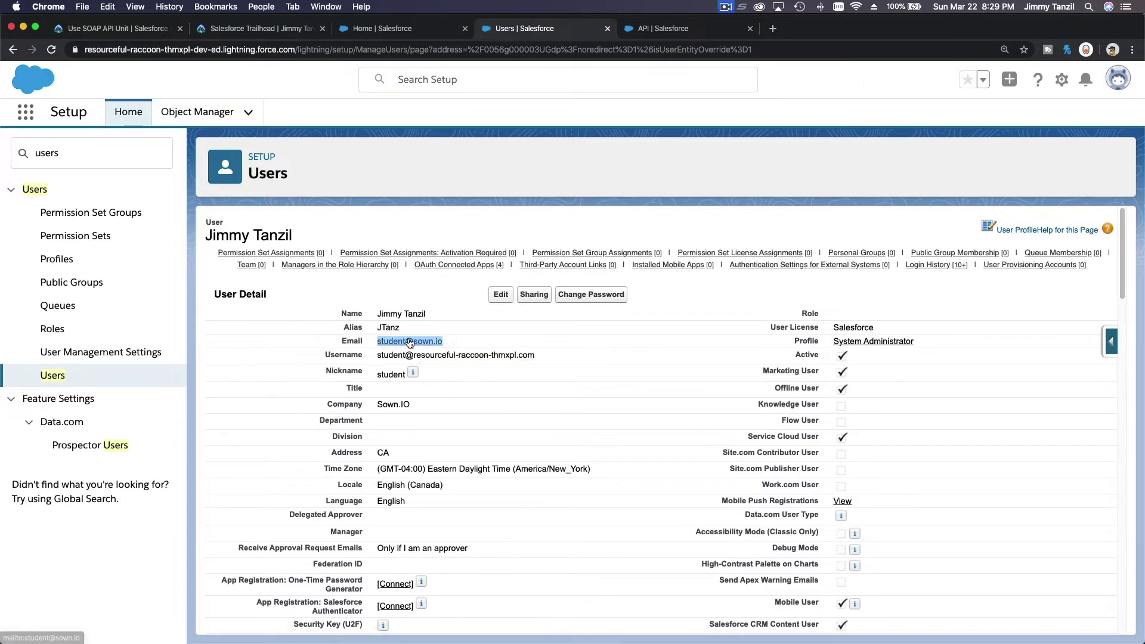
left_click(13, 50)
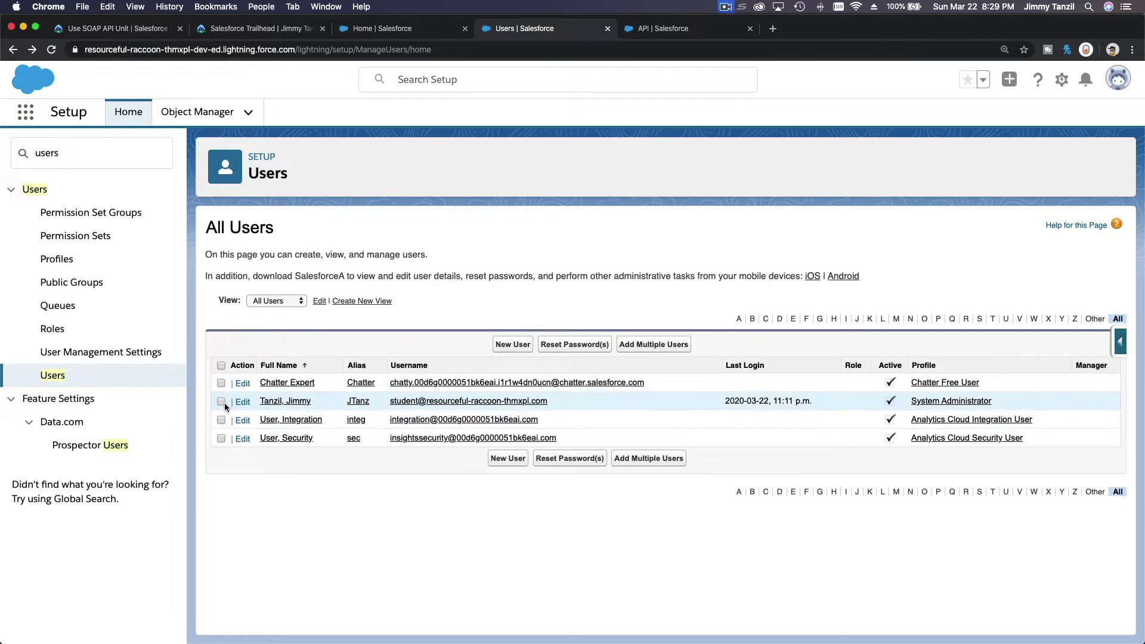
Step: Reset the playground user's password from the All Users list and confirm it
left_click(222, 402)
left_click(579, 347)
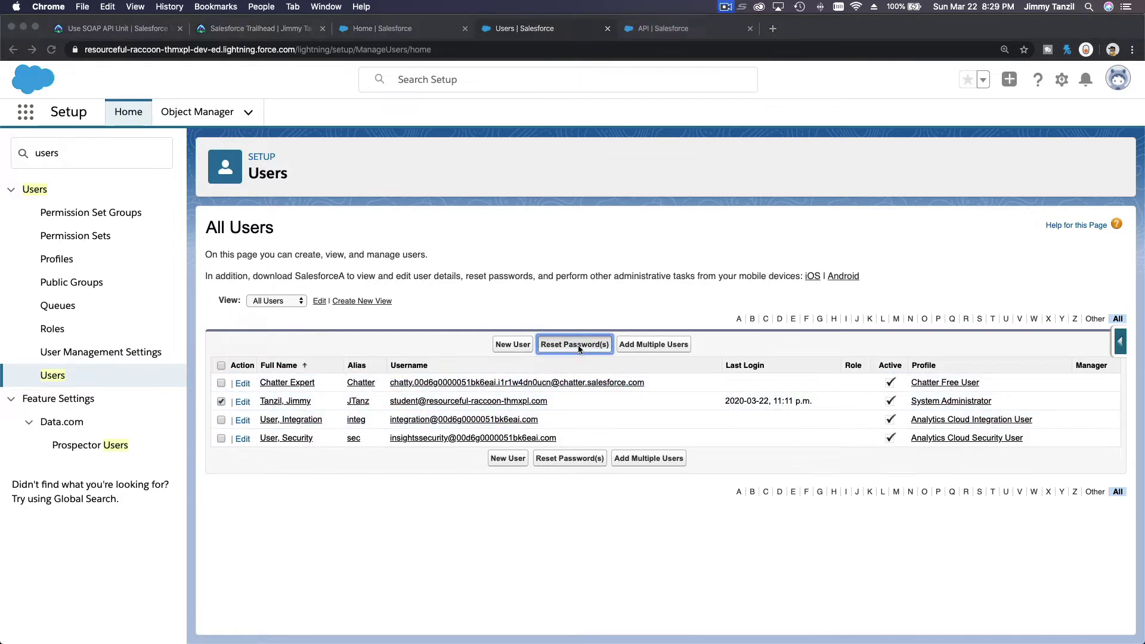
left_click(676, 116)
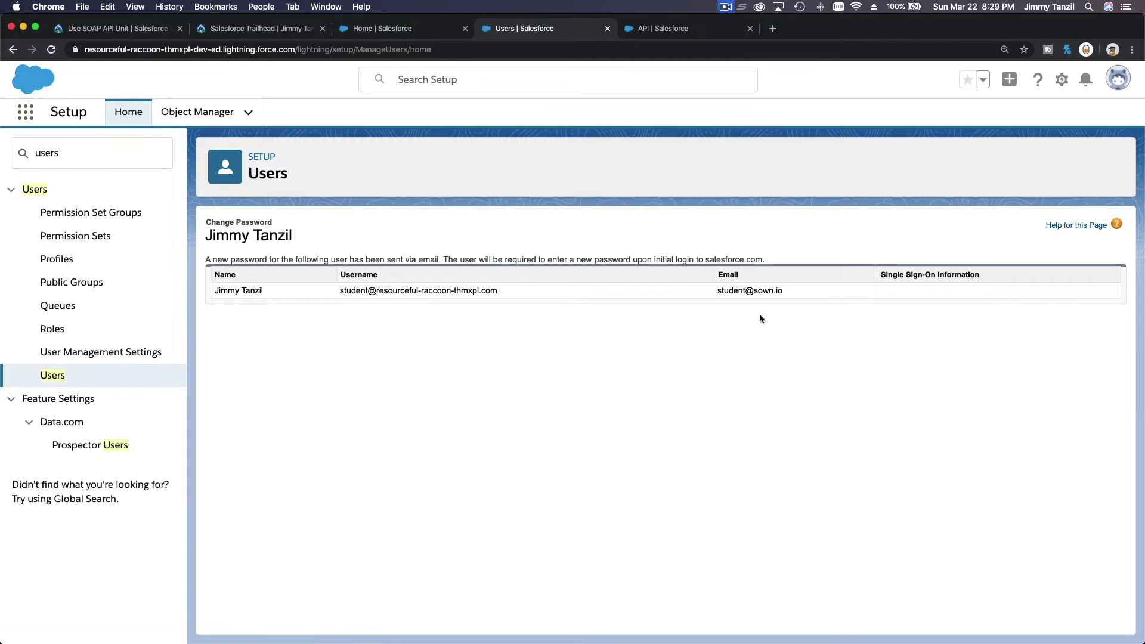
triple_click(749, 291)
left_click(682, 391)
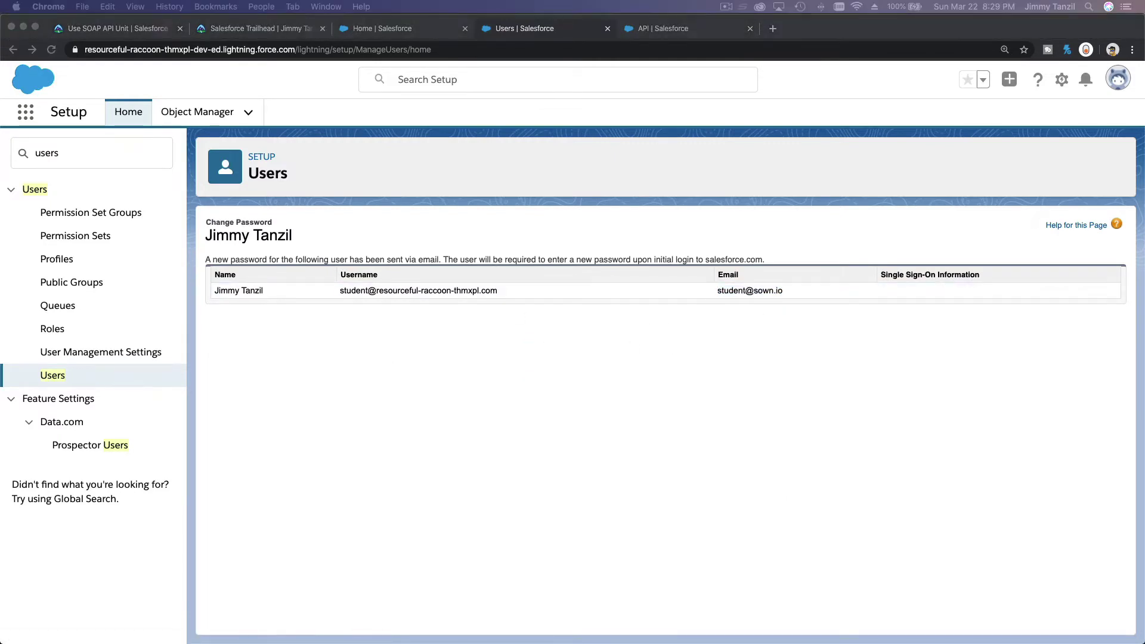
Step: Follow the emailed reset link, enter and confirm a new password, and save it in Chrome
left_click_drag(596, 48, 760, 61)
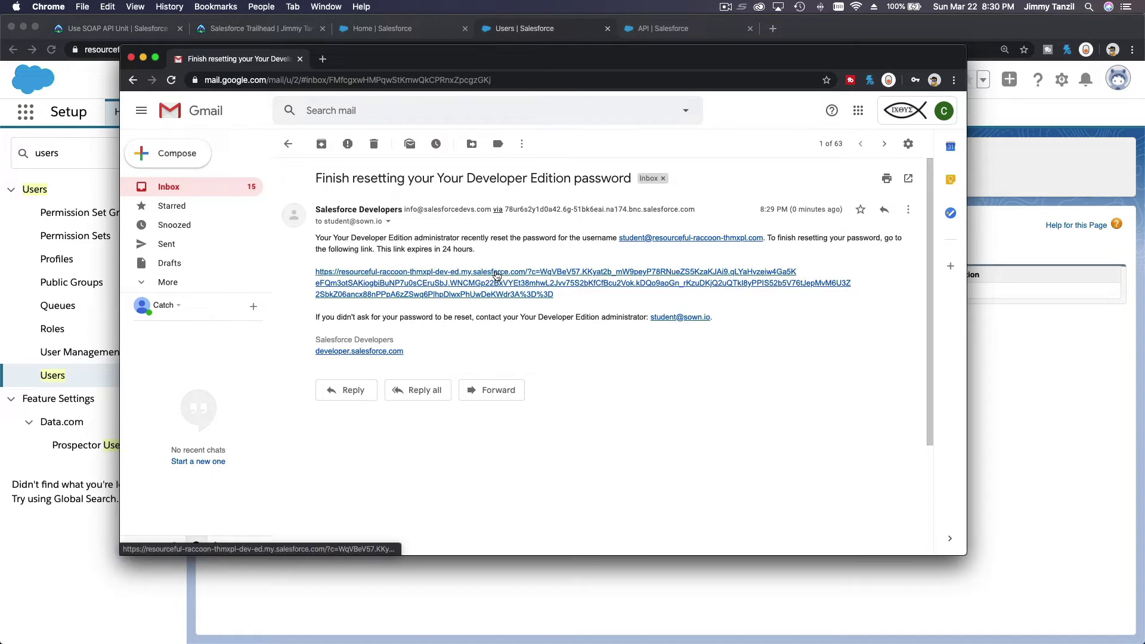
left_click(496, 273)
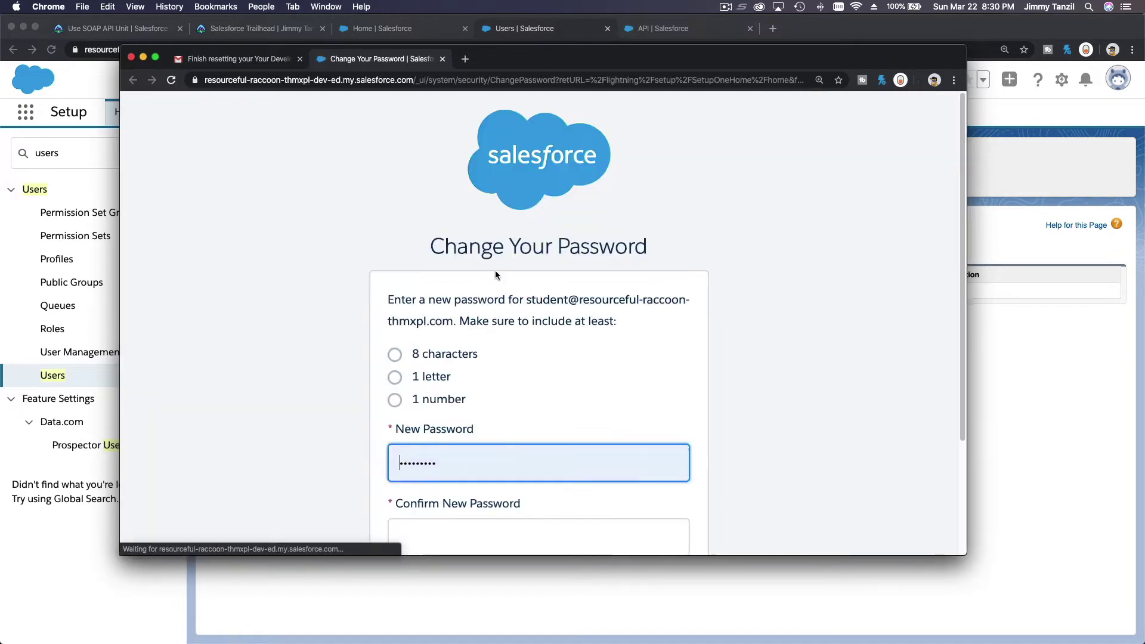
key("super+v")
key("Tab")
key("super+v")
left_click(529, 503)
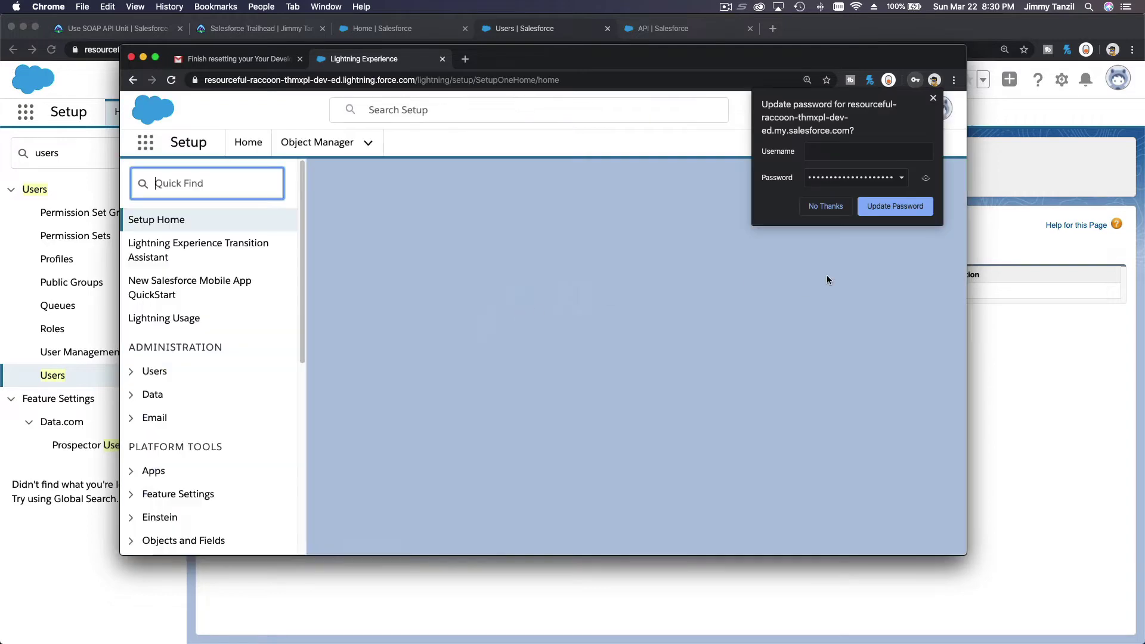
left_click(893, 207)
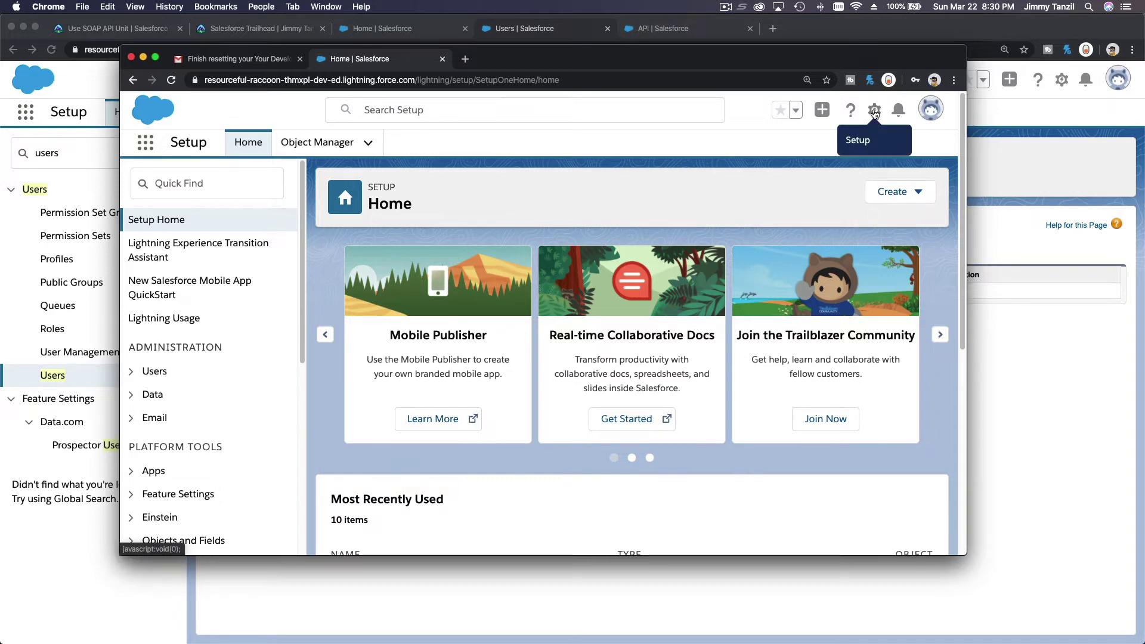
left_click(927, 119)
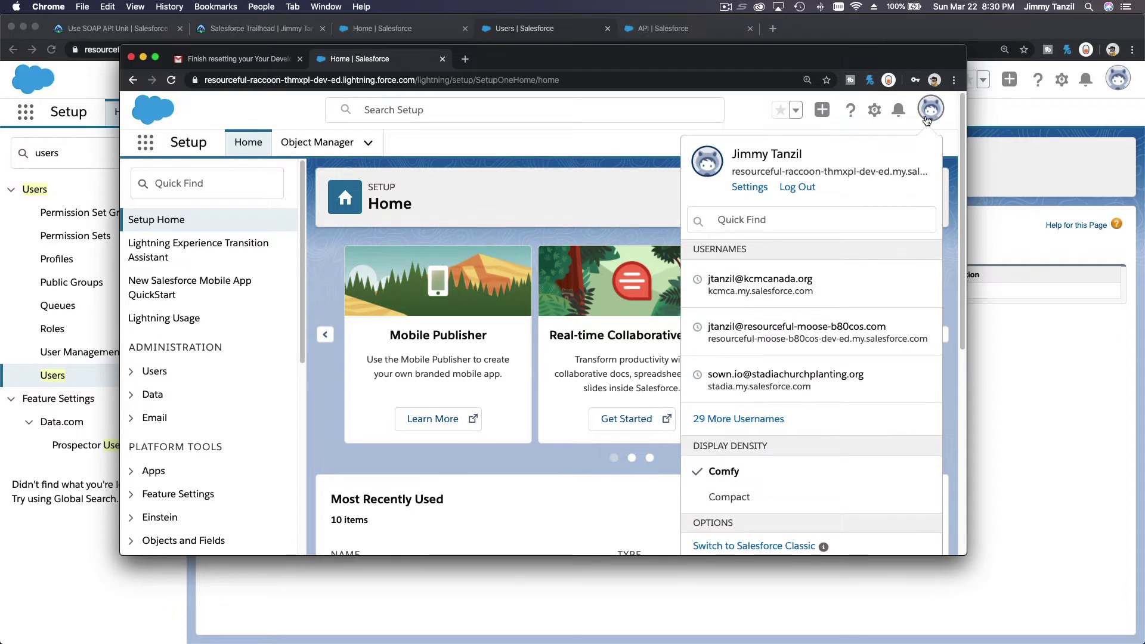
left_click(442, 214)
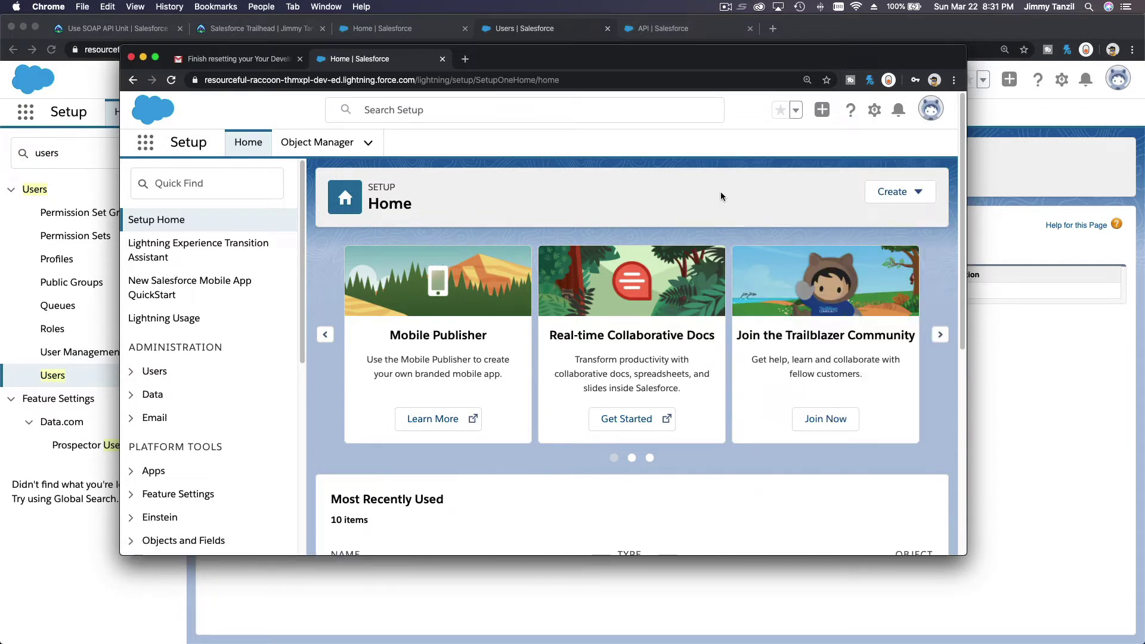
Step: From personal Settings, find Reset My Security Token via 'securi' and reset the token
left_click(930, 108)
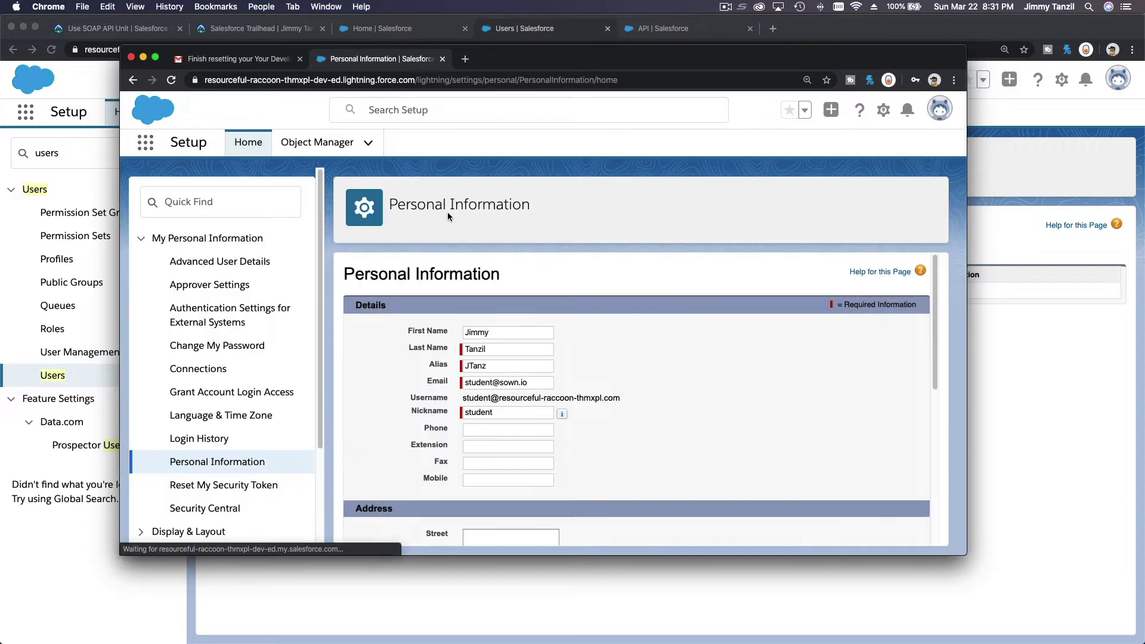
left_click(234, 202)
type("securi")
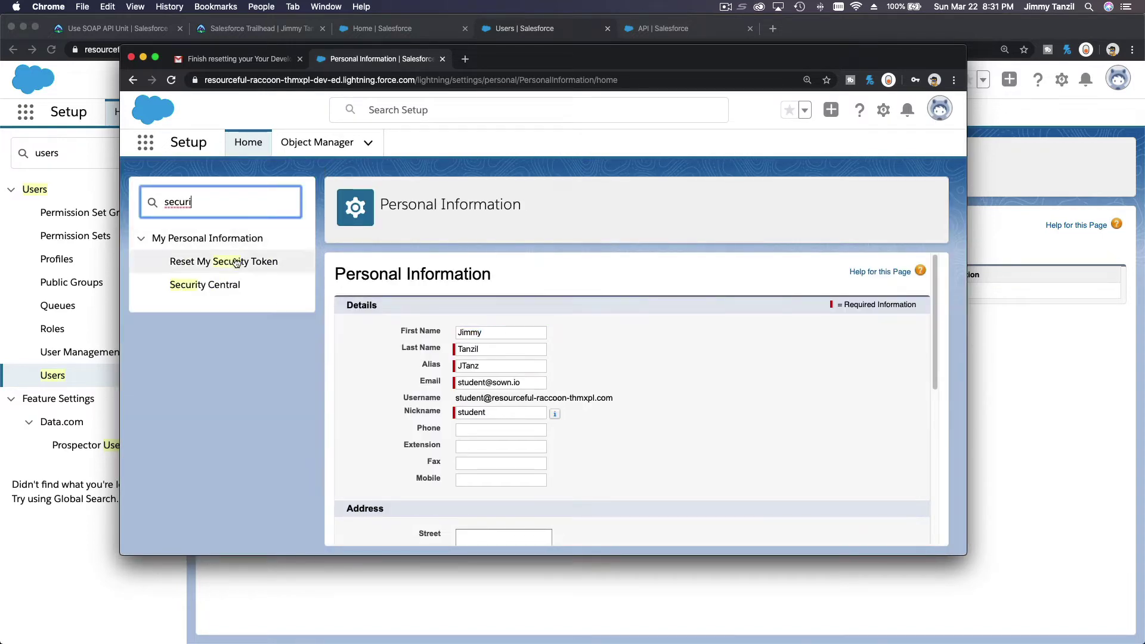
left_click(235, 262)
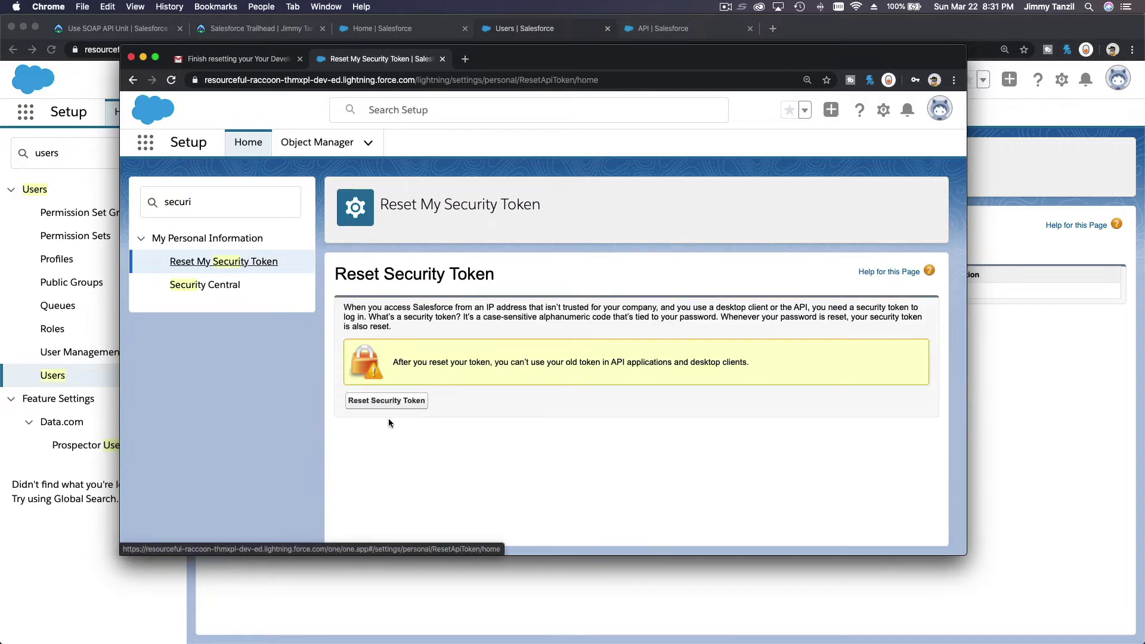
left_click(386, 401)
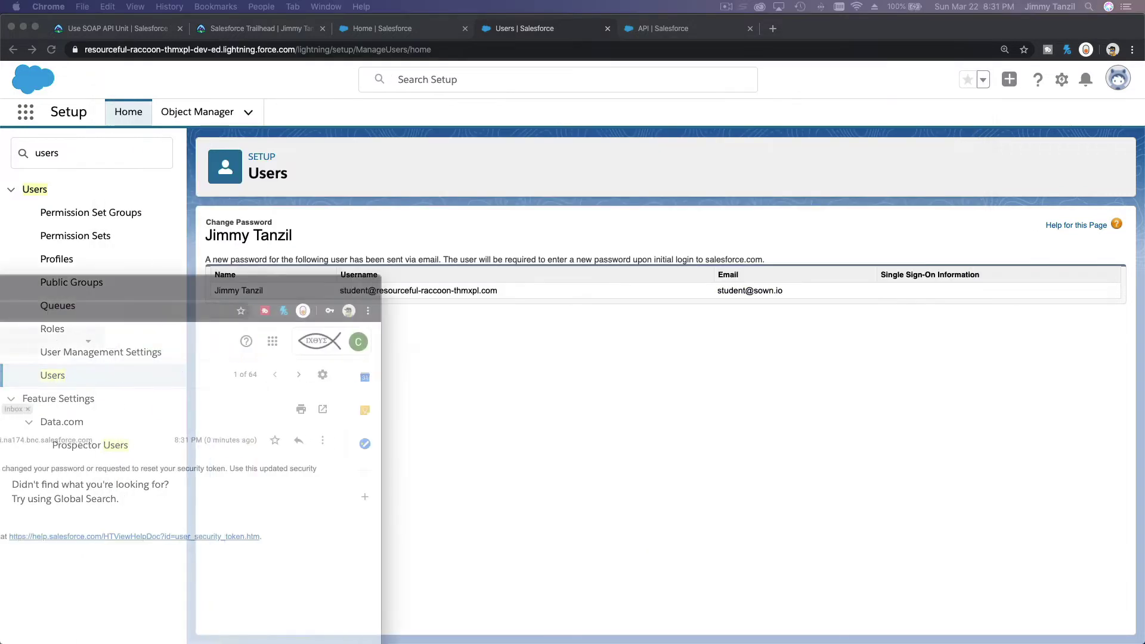
Step: Copy the new security token from the Gmail message and bring up TextEdit via Spotlight
left_click_drag(410, 98, 474, 75)
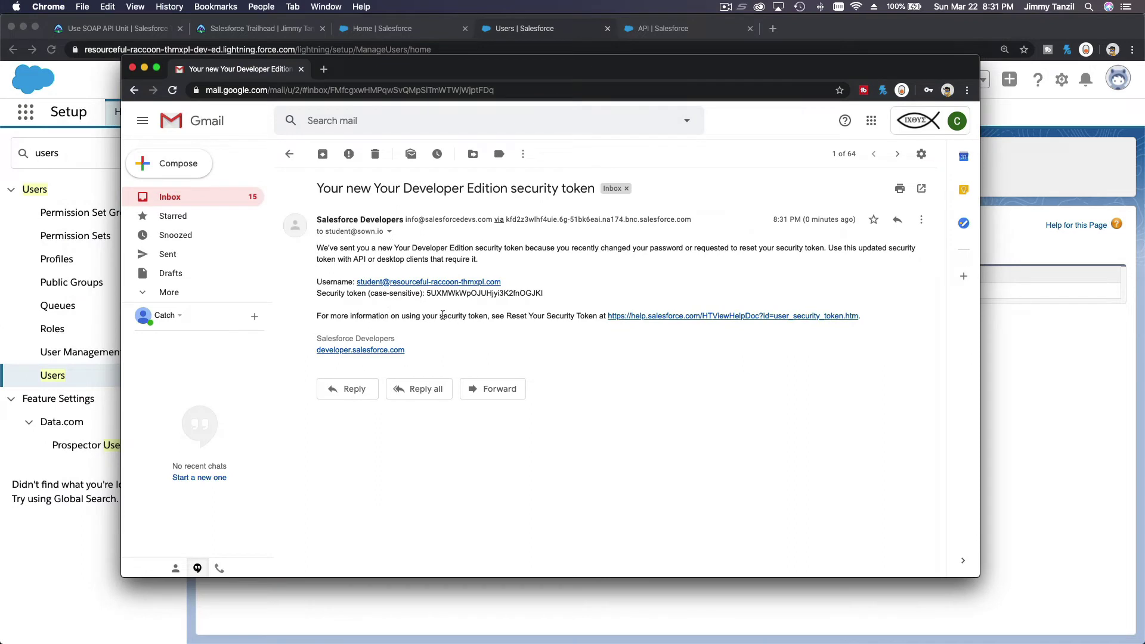
double_click(435, 296)
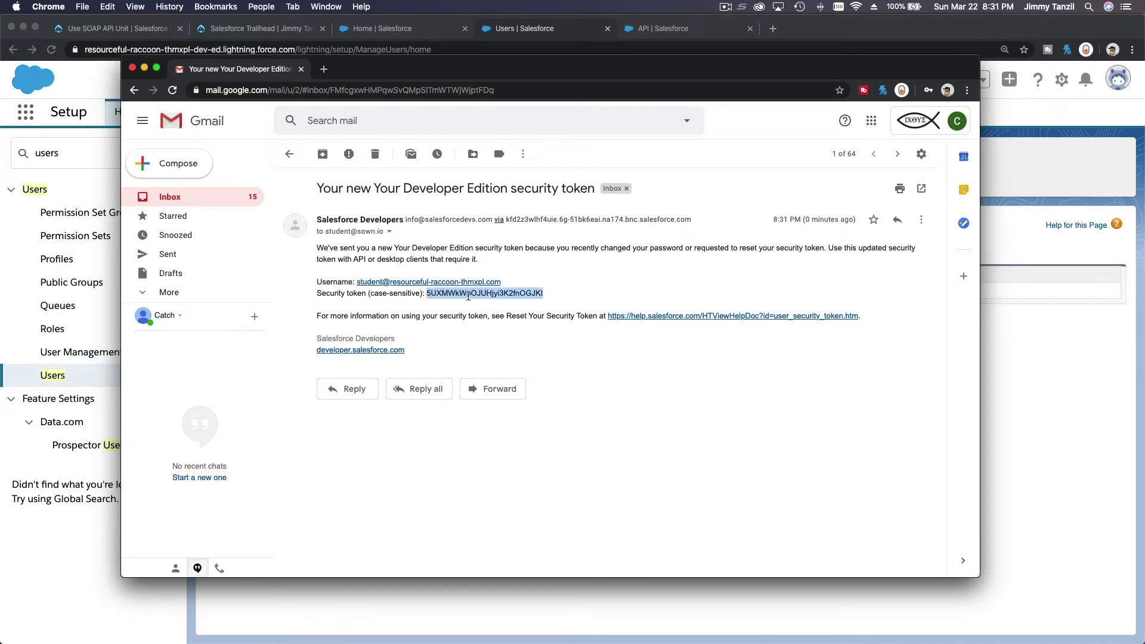
key("super+space")
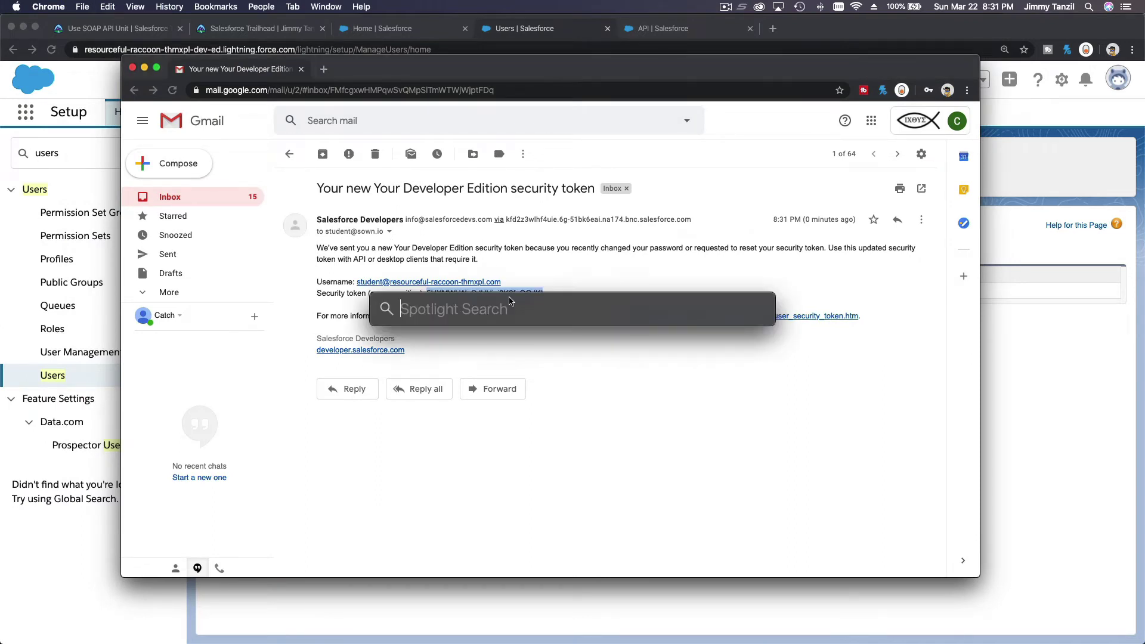
type("textedit")
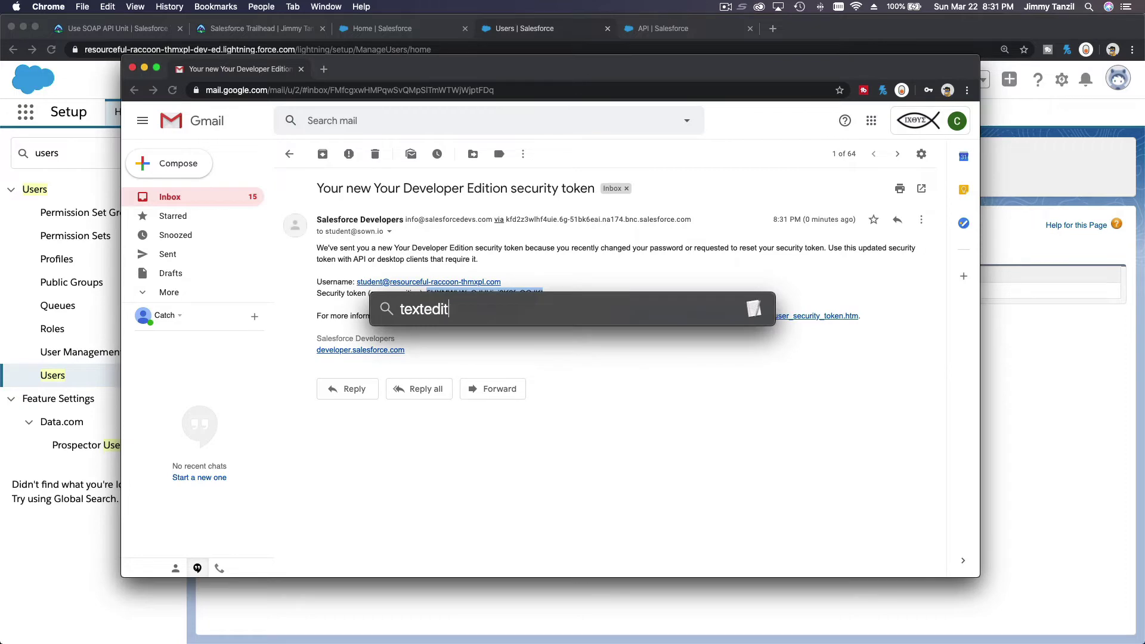
key("Return")
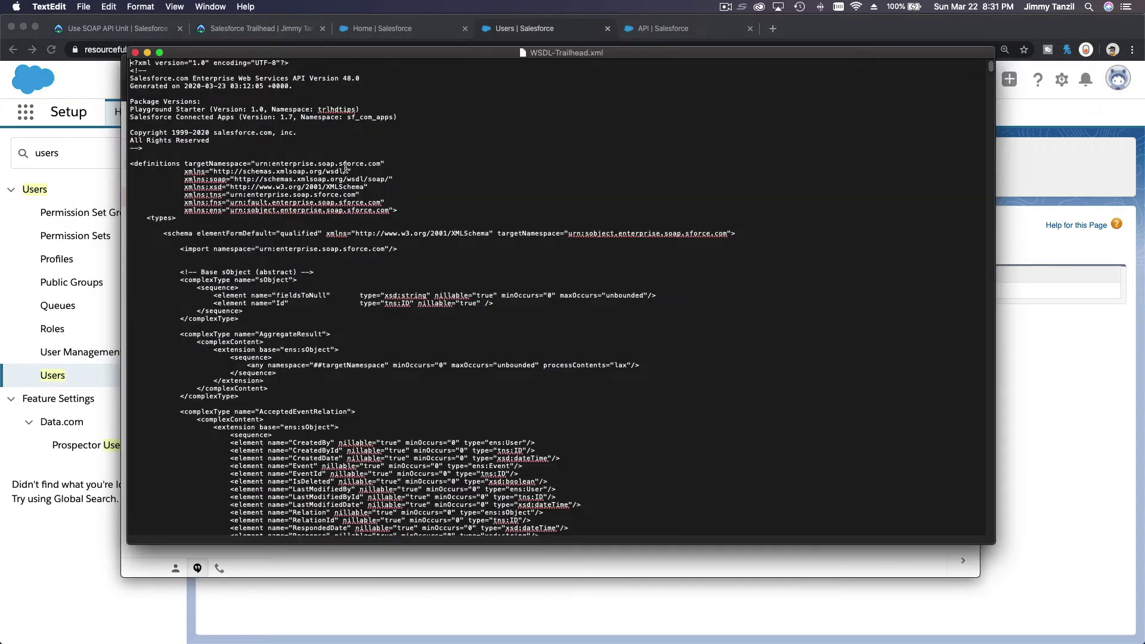
Step: Start a new TextEdit note, close WSDL-Trailhead.xml, zoom in and enlarge the window
key("super+n")
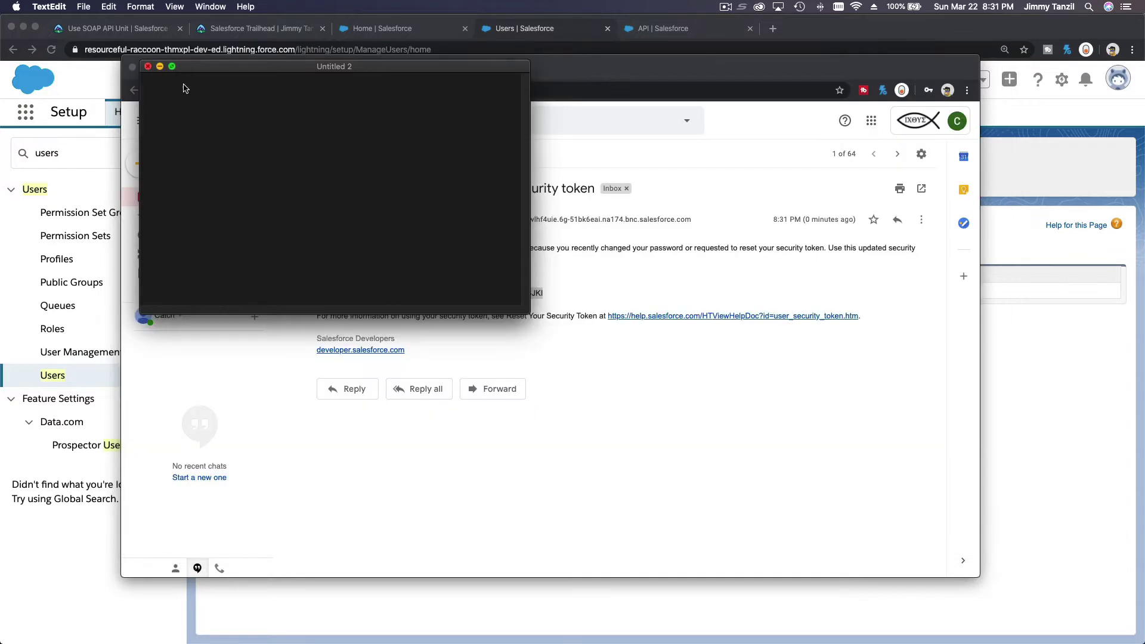
left_click(136, 53)
left_click(175, 7)
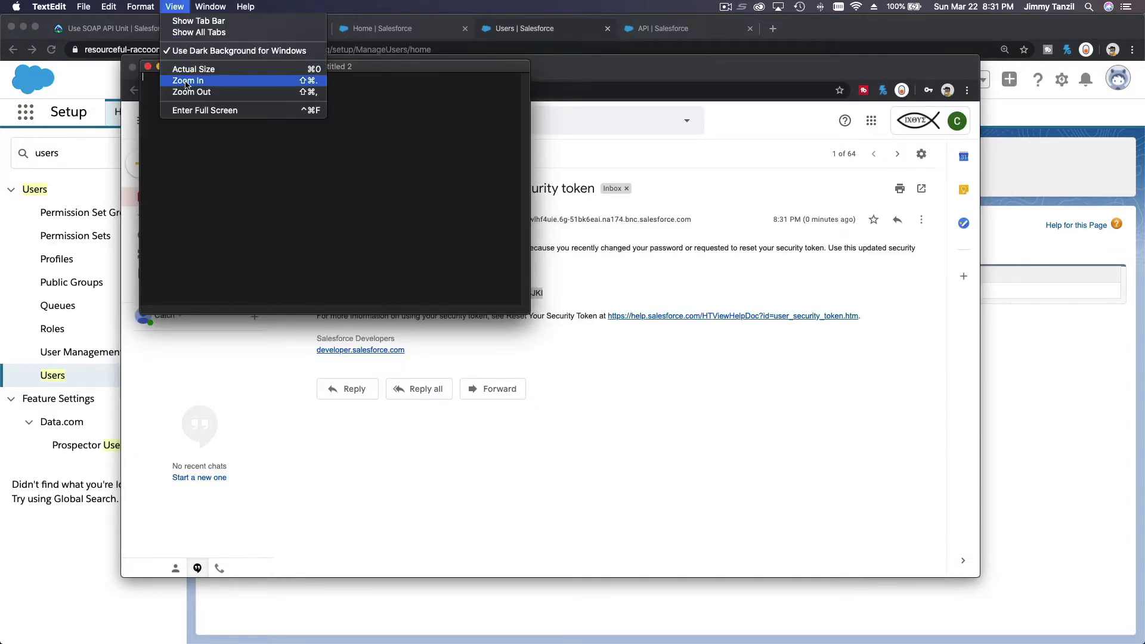
left_click(188, 81)
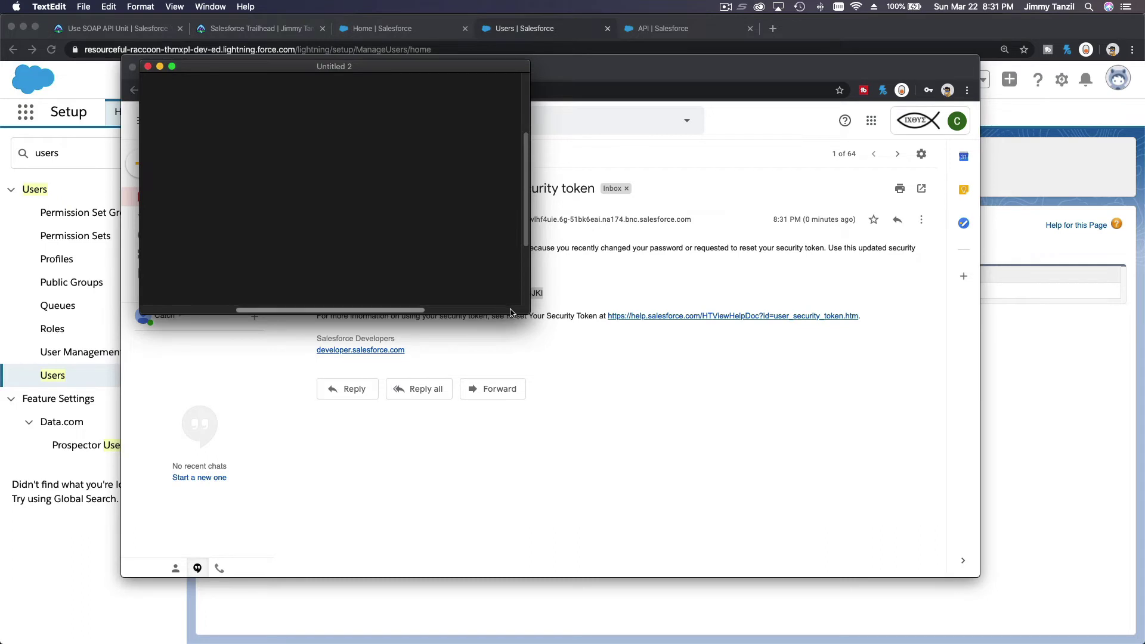
left_click_drag(527, 312, 990, 580)
Step: Paste the security token and type the new password below it, minimize the note, close Gmail
key("super+v")
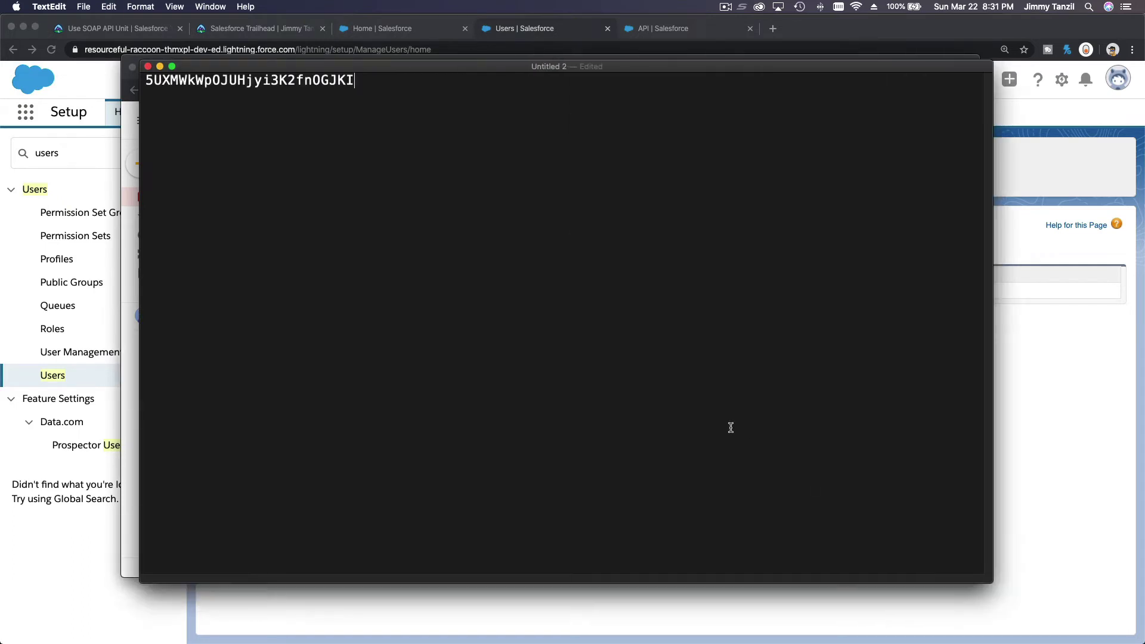
key("Return")
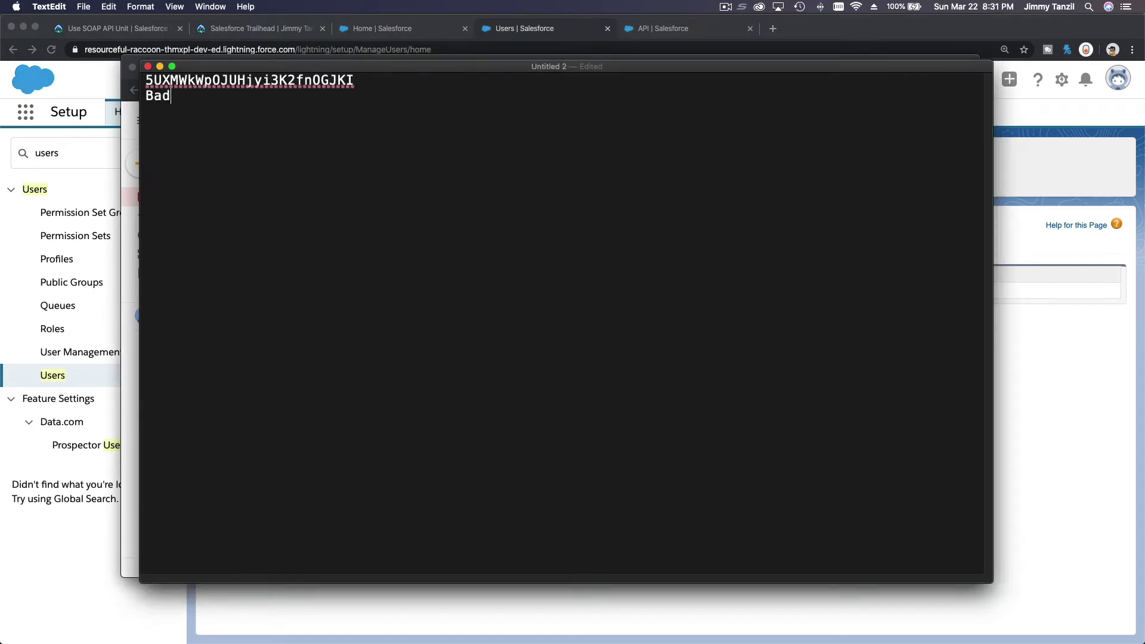
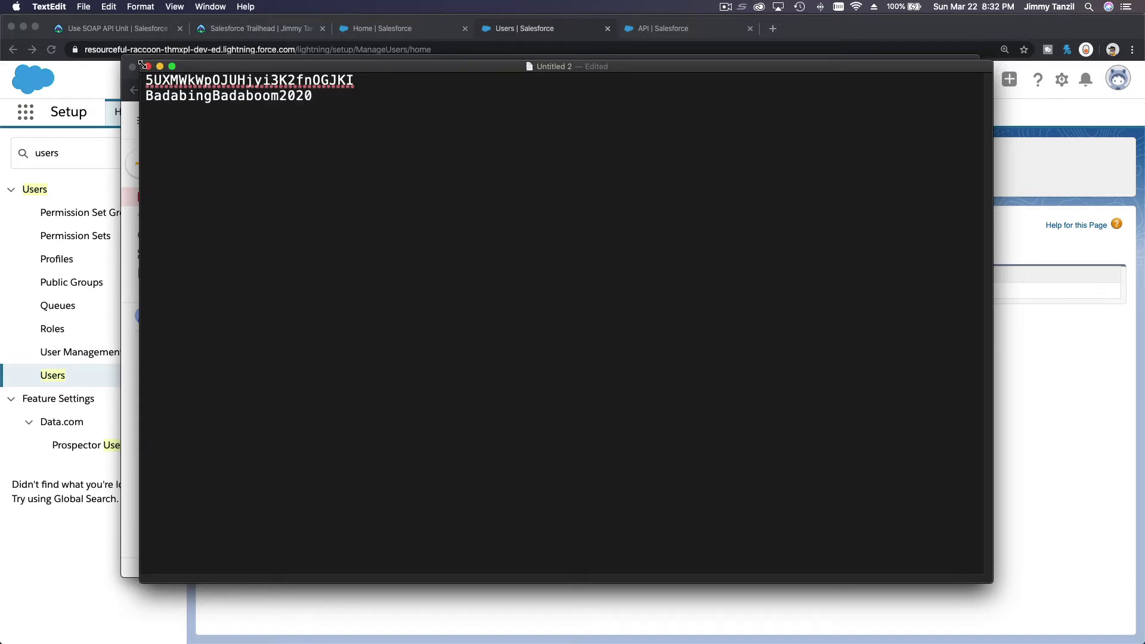
left_click_drag(141, 61, 324, 159)
double_click(682, 158)
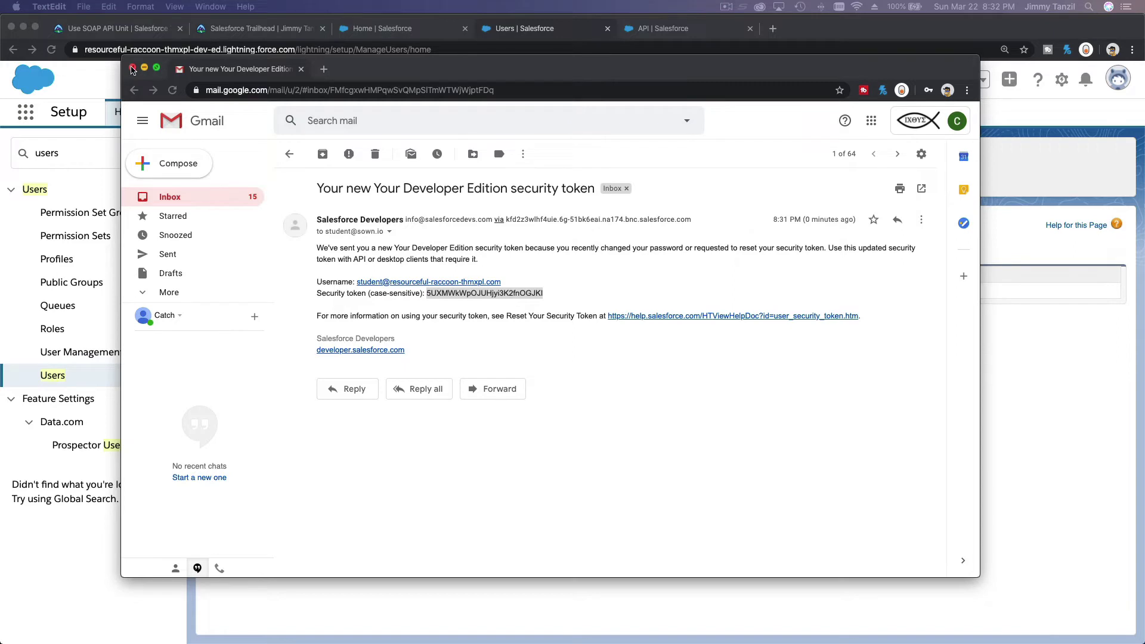
left_click(133, 69)
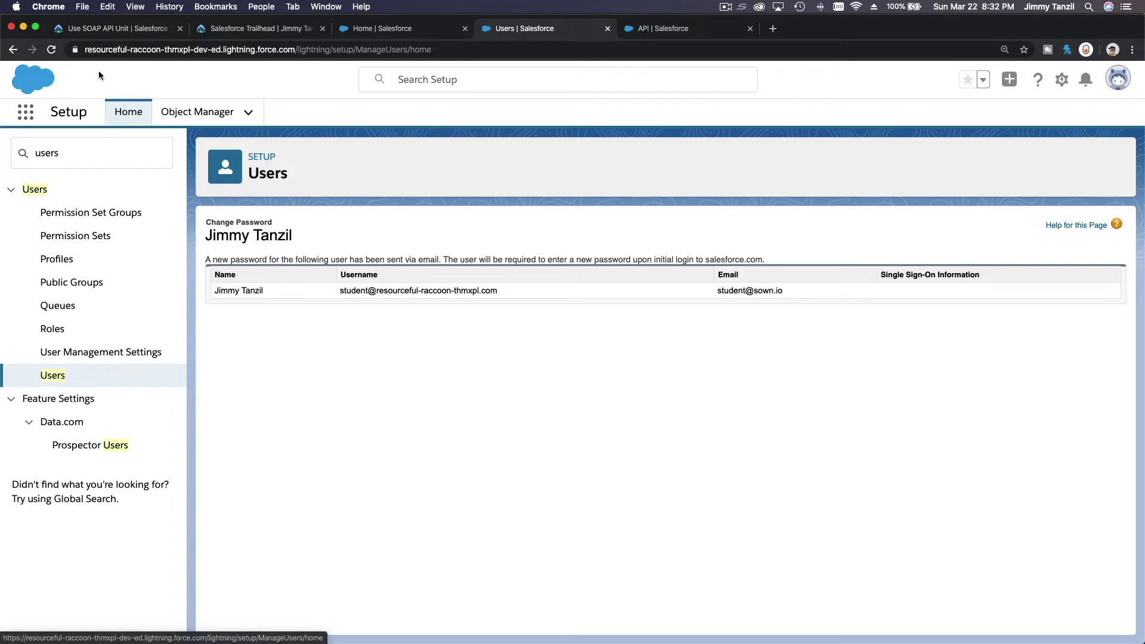
Step: Read the Use SOAP API unit's sample login message and response, then return to SoapUI's Request 1
left_click(104, 29)
scroll(416, 294, "down", 6)
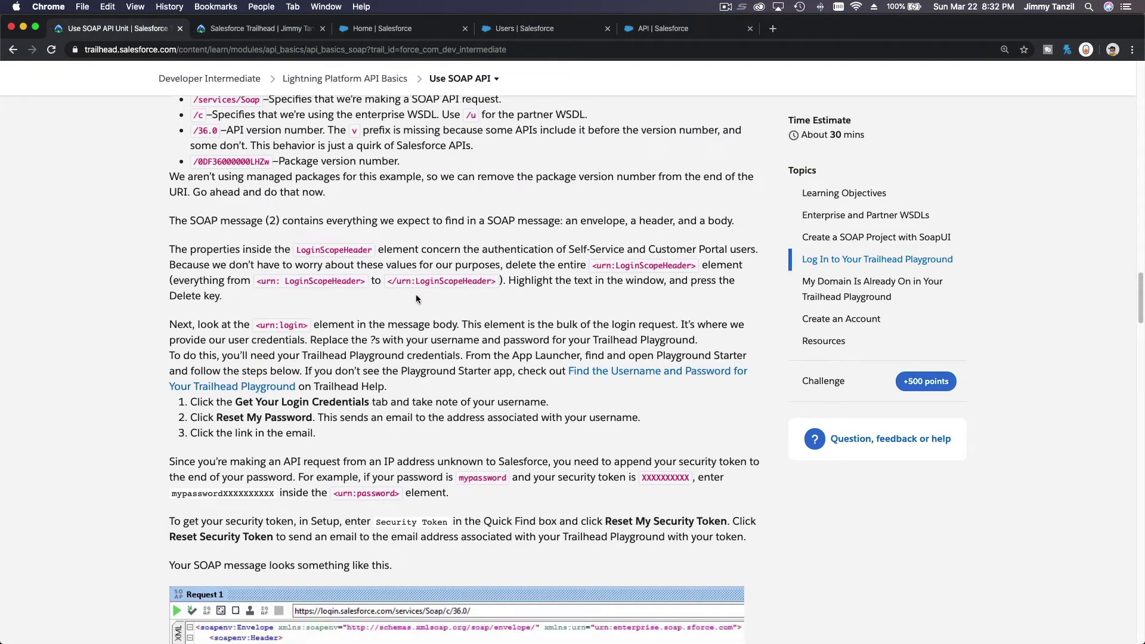
scroll(416, 294, "down", 3)
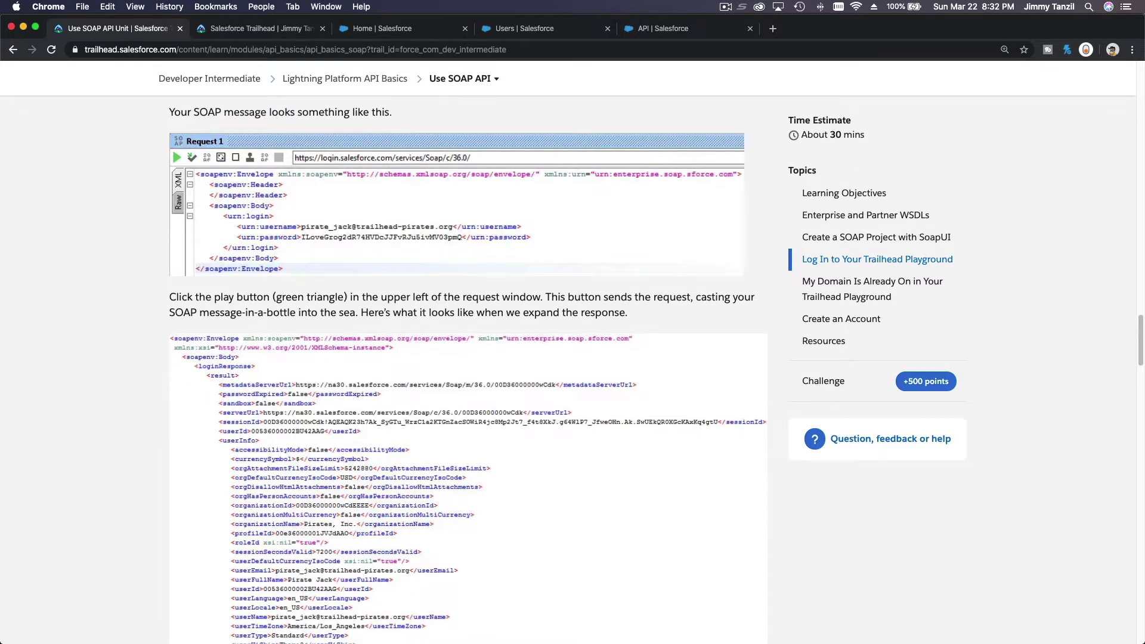
key("super+Tab")
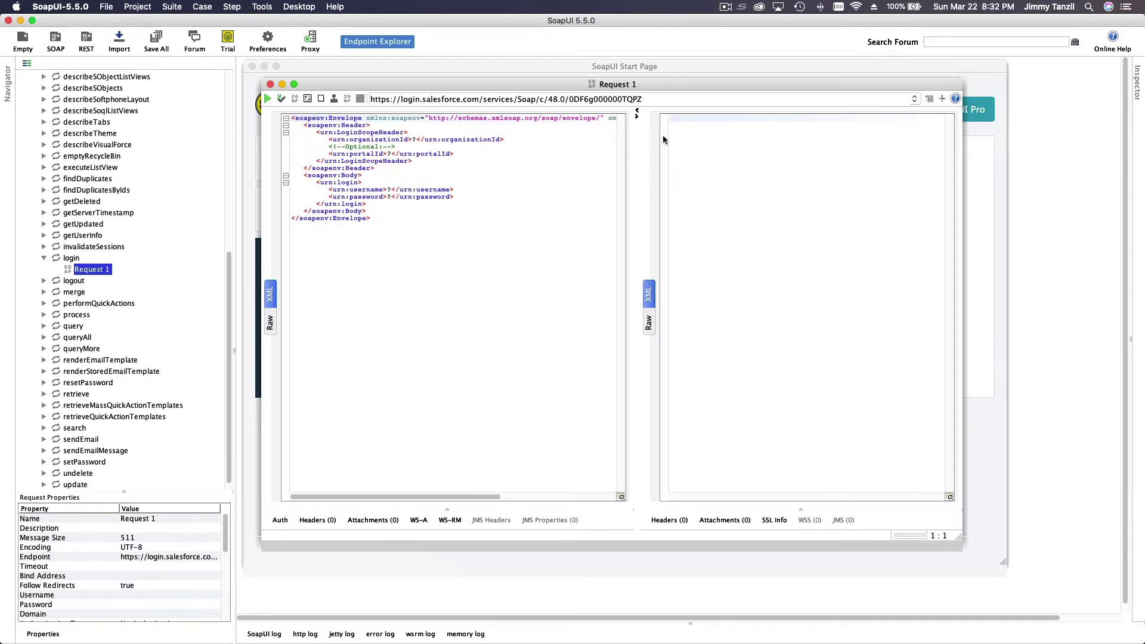
Step: Delete the trailing '/0DF6g000000TQPZ' so the login endpoint ends at /services/Soap/c/48.0
left_click(679, 100)
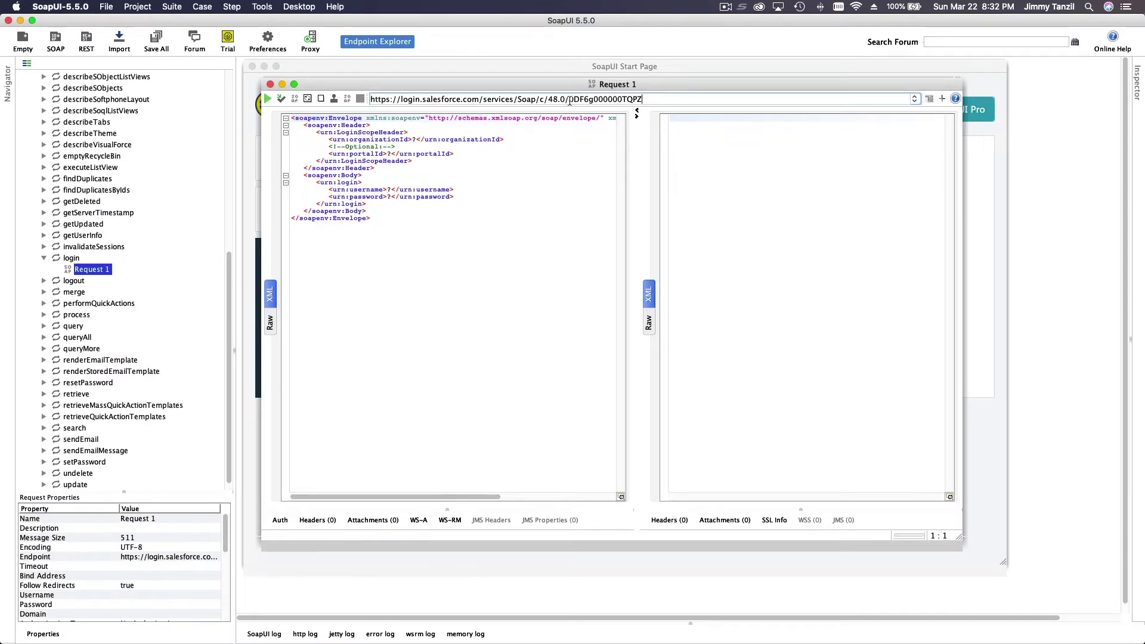
left_click_drag(567, 99, 657, 101)
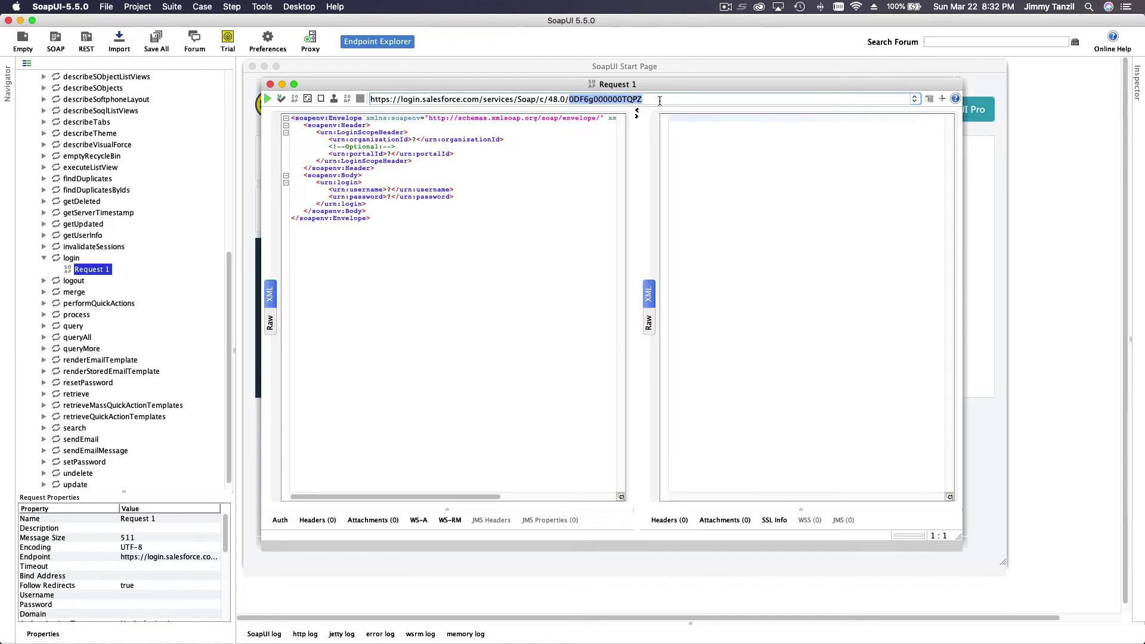
key("BackSpace")
key("BackSpace")
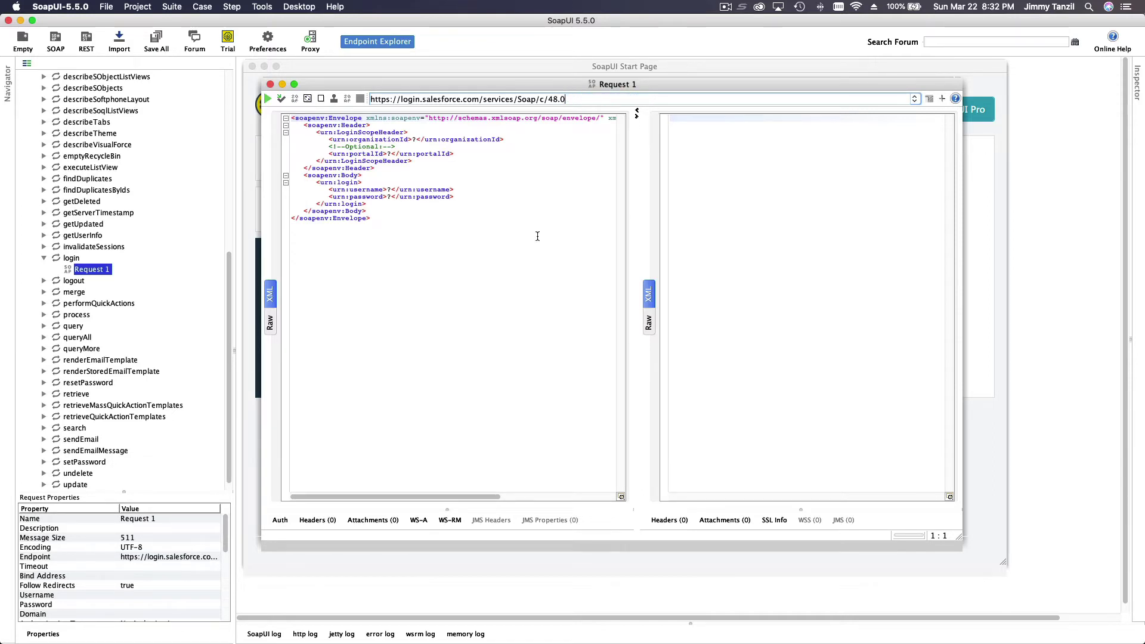
left_click(537, 236)
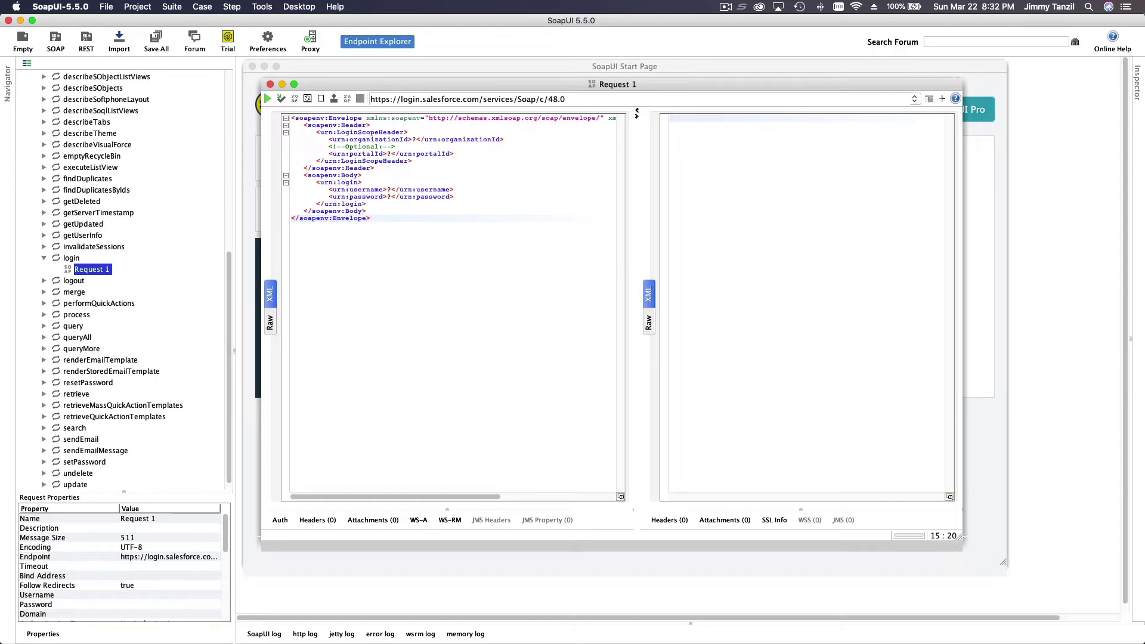
key("super+Tab")
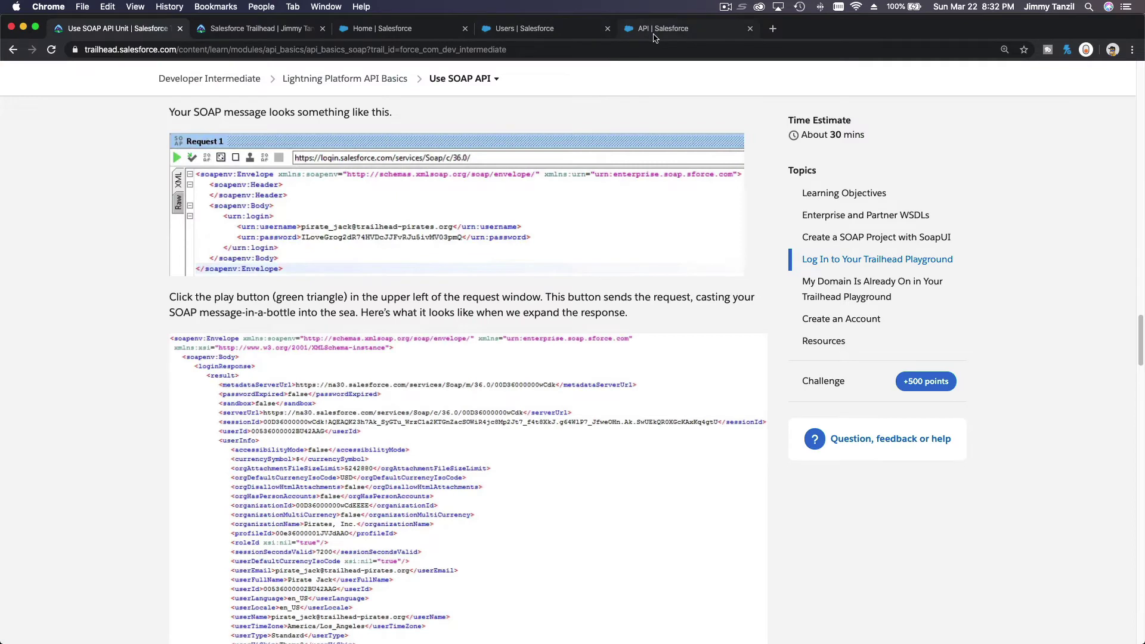
Step: Copy the Playground username from the Salesforce Users page into the urn:username element
left_click(654, 34)
left_click(552, 35)
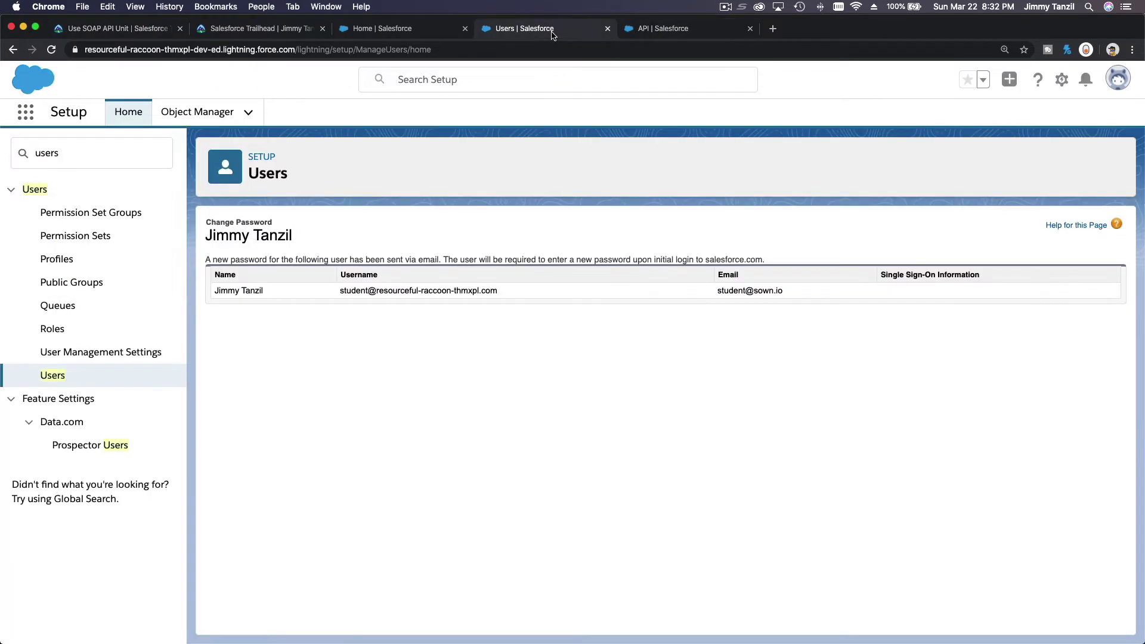
triple_click(421, 290)
key("super+c")
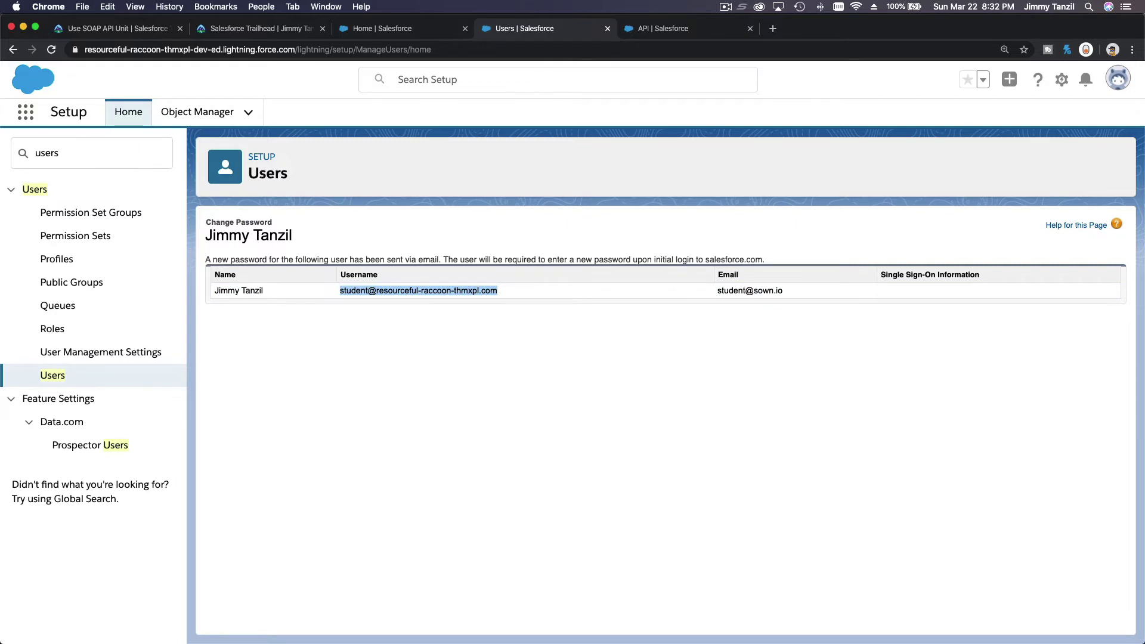
key("super+Tab")
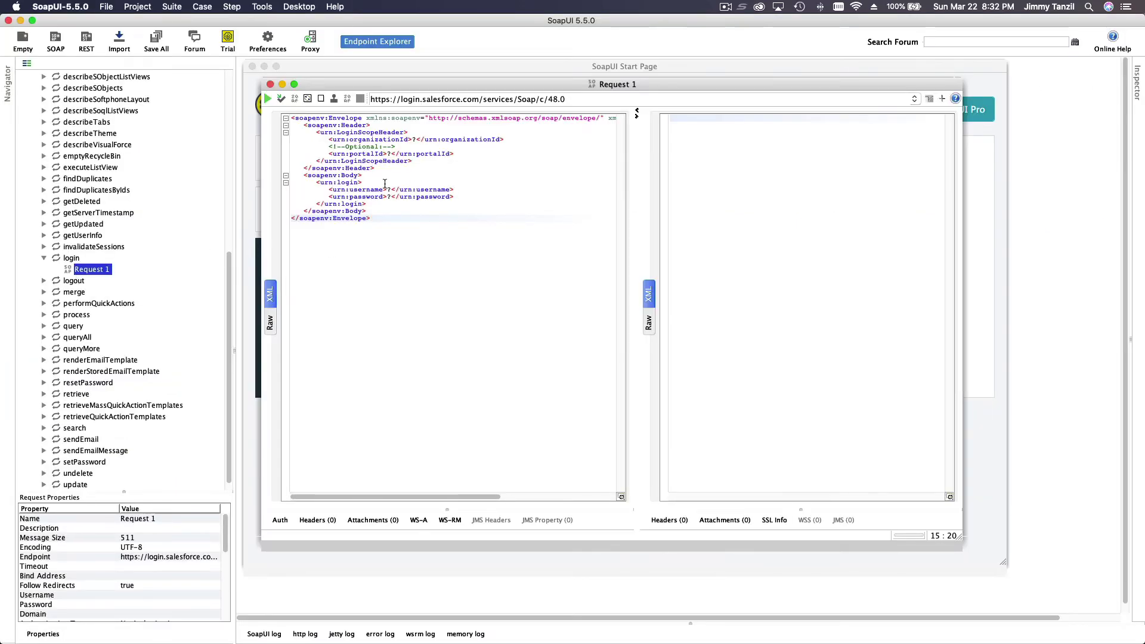
left_click(391, 189)
key("BackSpace")
key("super+v")
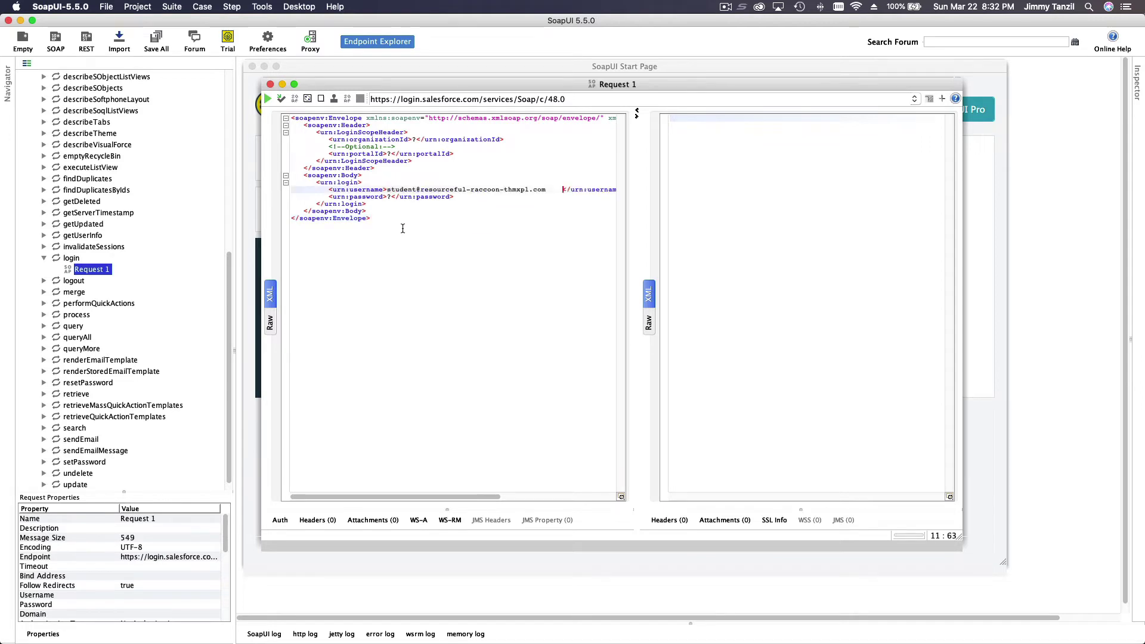
key("BackSpace")
Step: Replace the urn:password '?' placeholder with the password cut from the TextEdit notes
left_click(391, 196)
key("BackSpace")
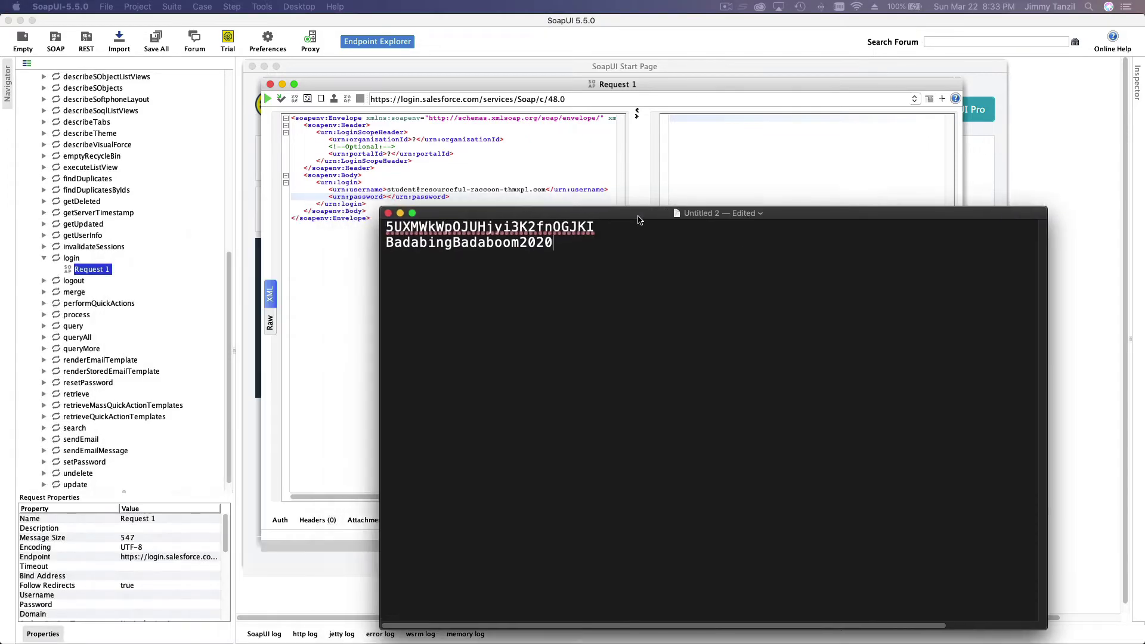
double_click(521, 248)
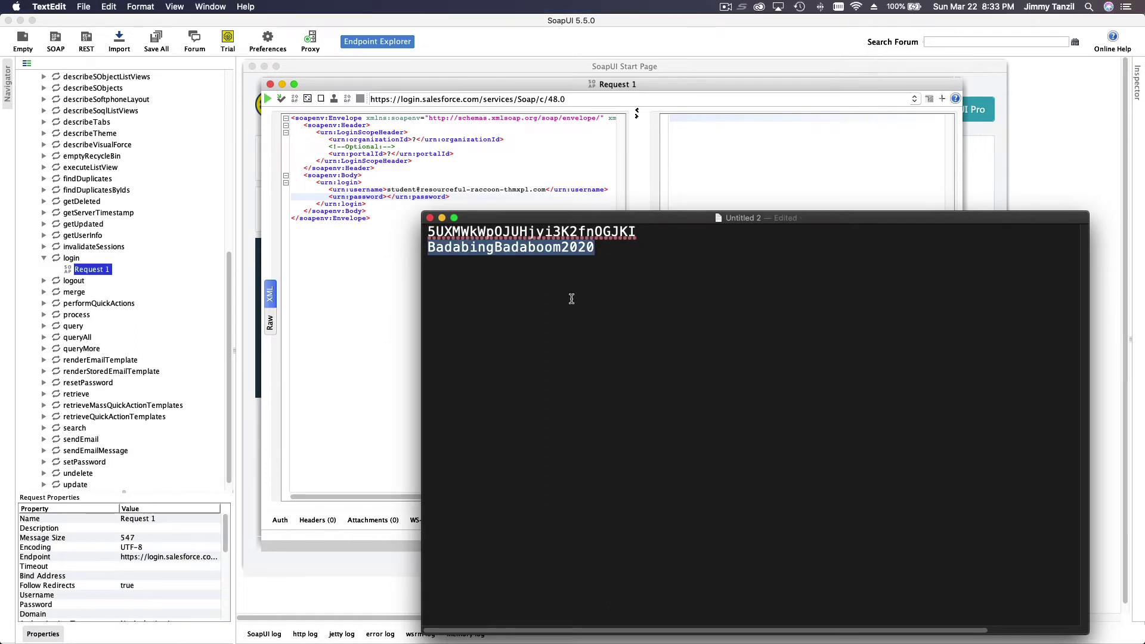
key("super+x")
left_click(387, 196)
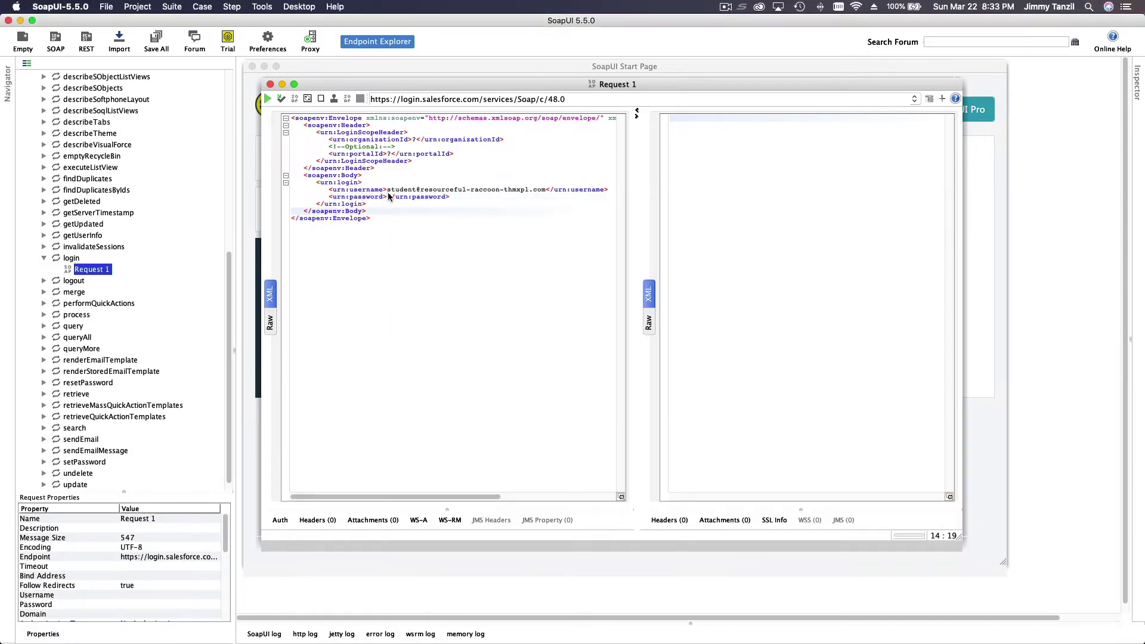
key("super+v")
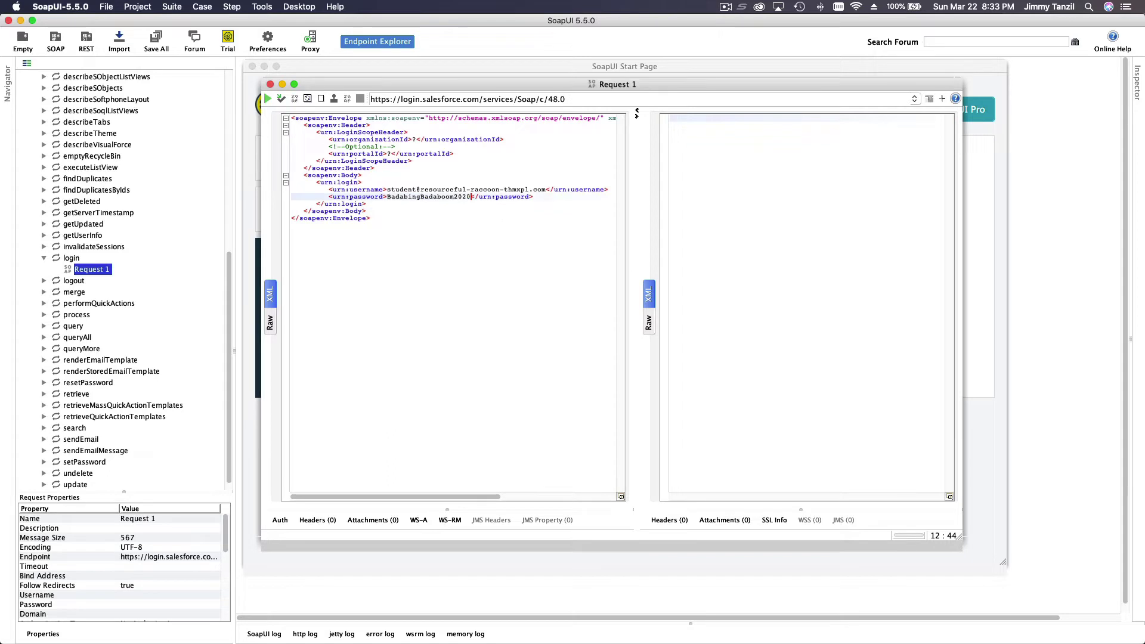
Step: Append the security token from the notes directly after the password in urn:password
key("super+Tab")
double_click(536, 219)
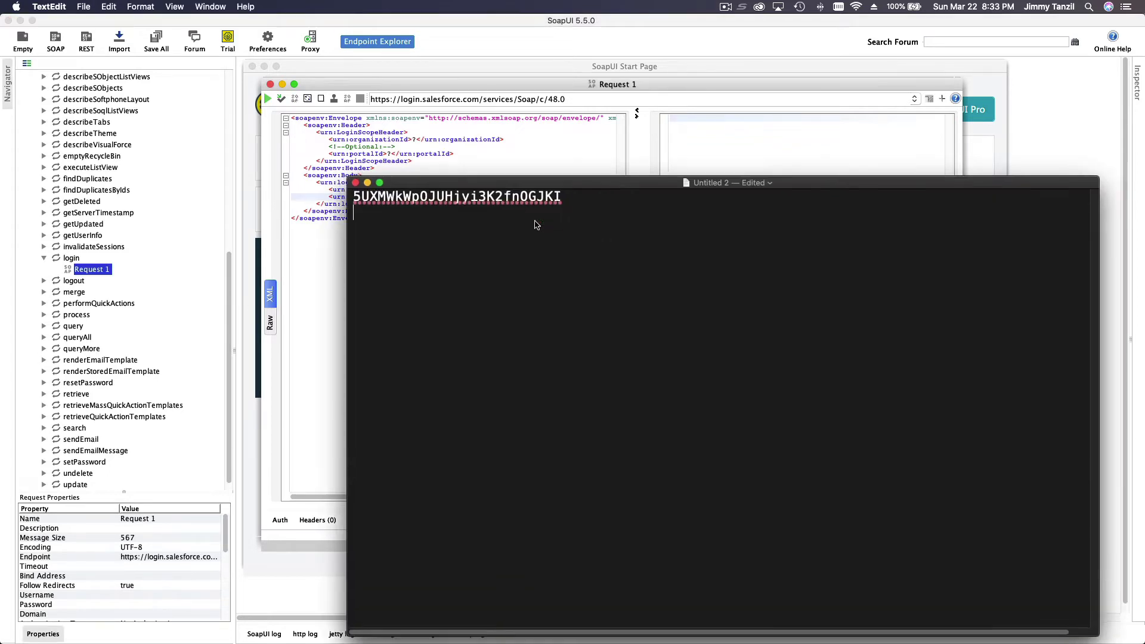
double_click(109, 17)
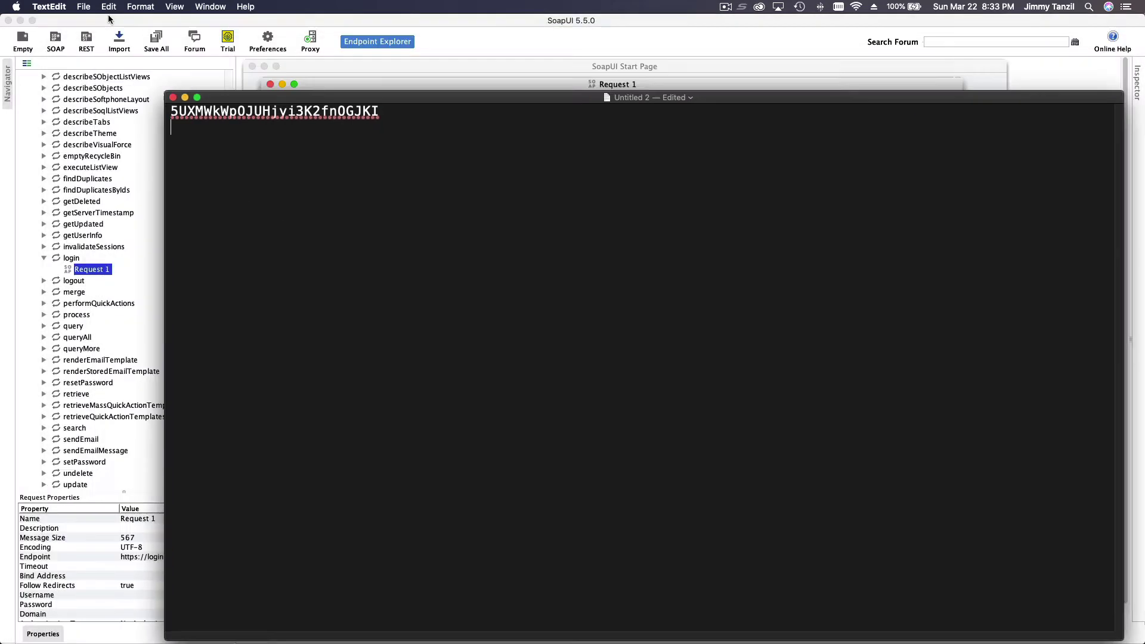
double_click(473, 232)
key("super+c")
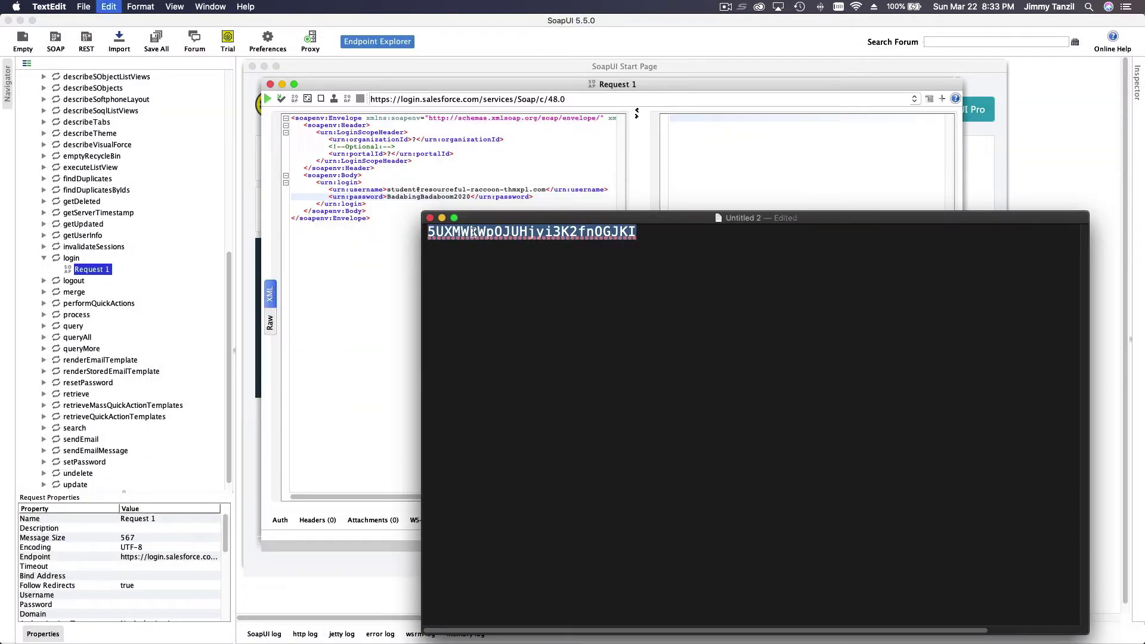
left_click(383, 238)
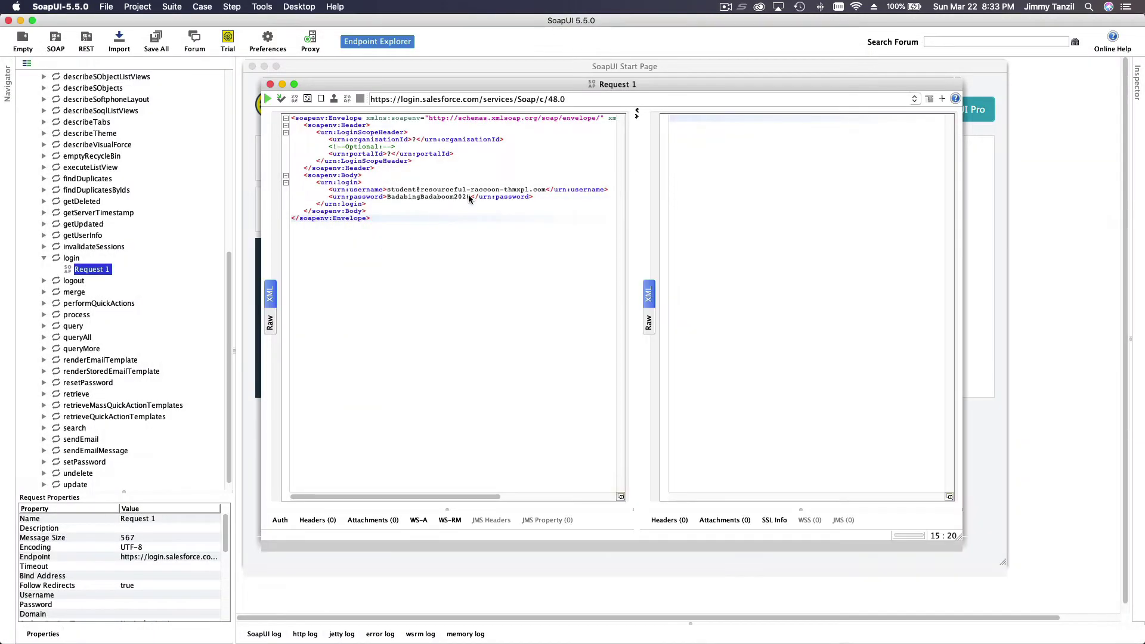
left_click(469, 196)
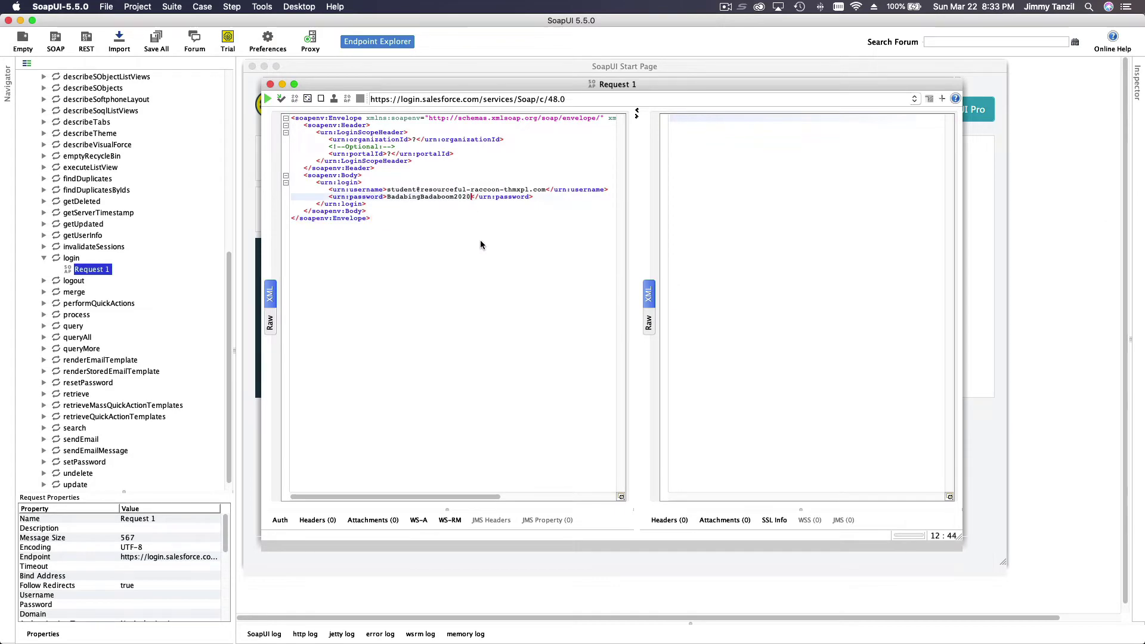
key("super+v")
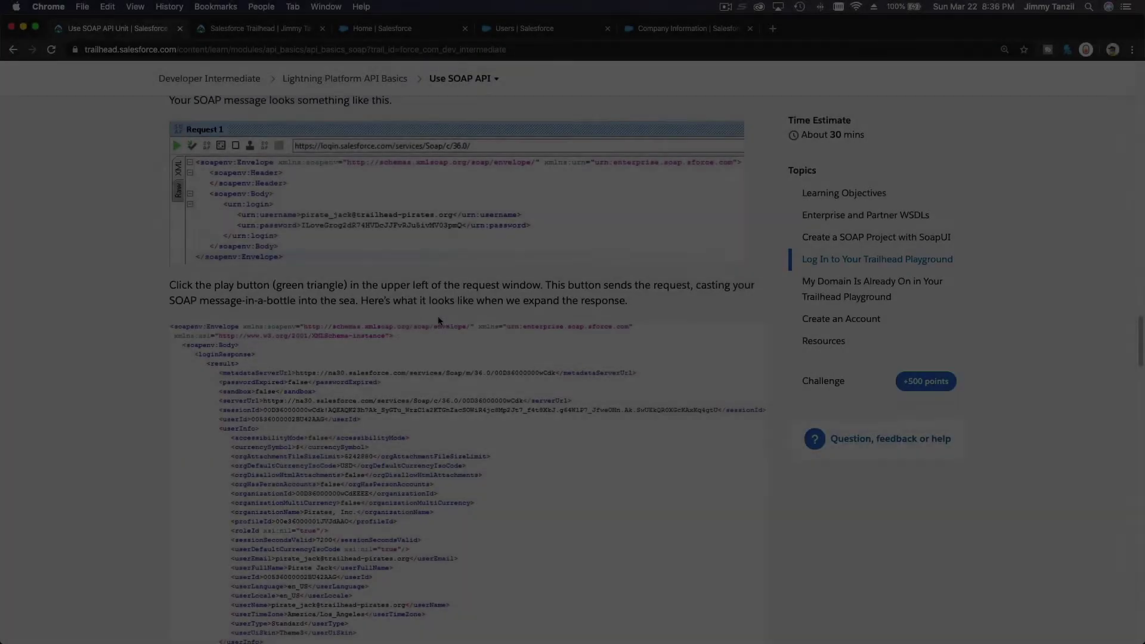
Step: Delete the urn:LoginScopeHeader block with its organization ID, leaving an empty SOAP header
scroll(438, 319, "up", 4)
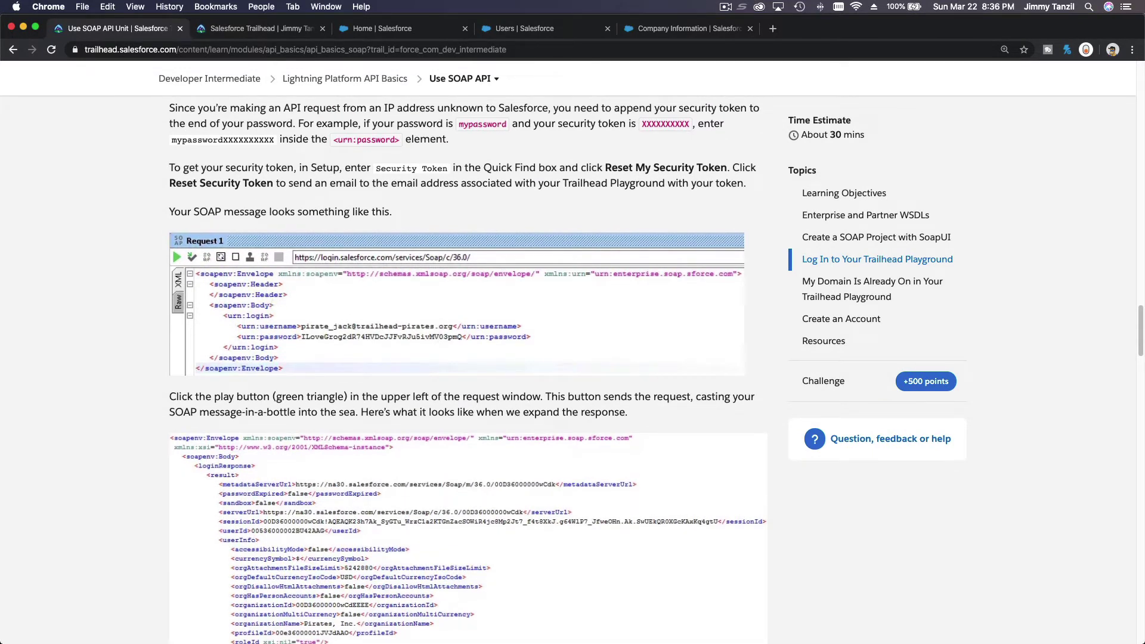
key("super+Tab")
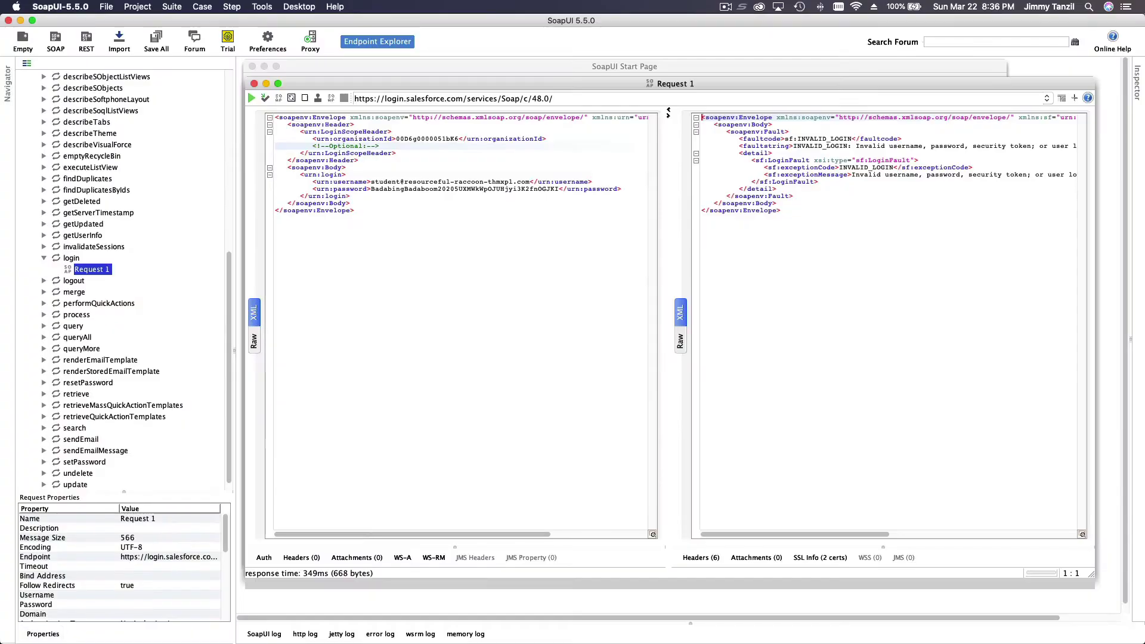
left_click(433, 151)
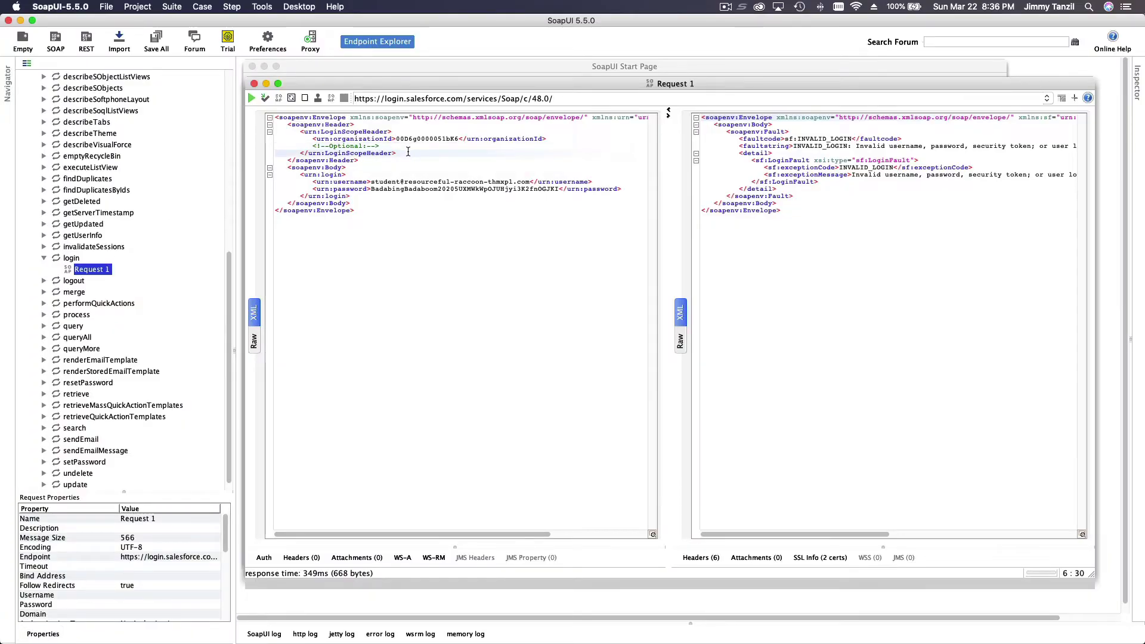
left_click_drag(408, 151, 250, 131)
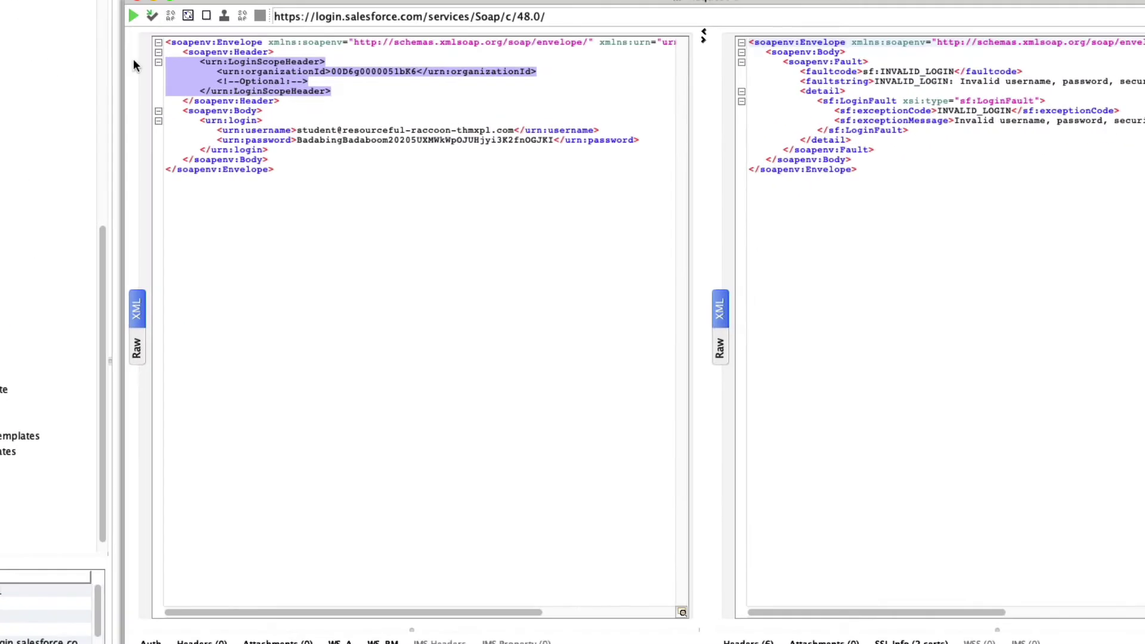
key("BackSpace")
key("BackSpace")
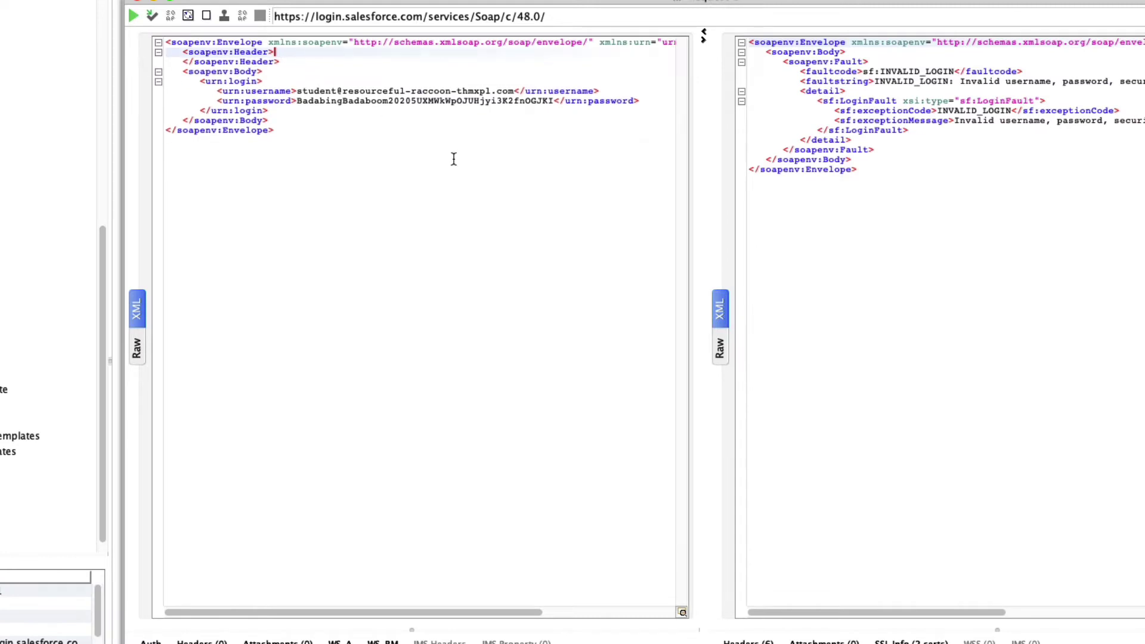
left_click(527, 235)
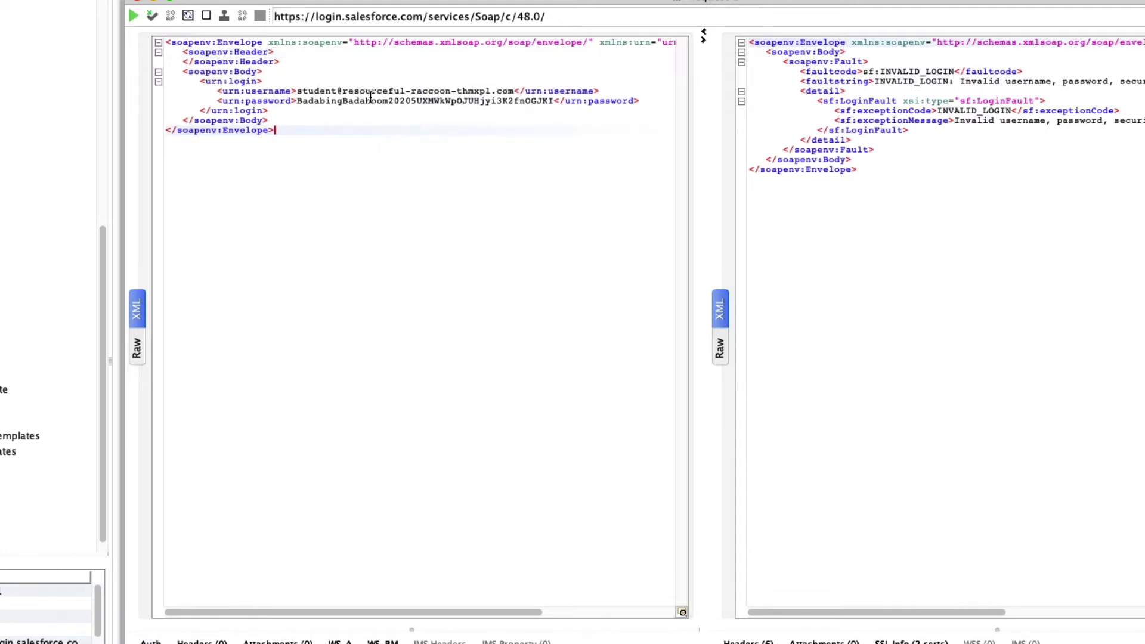
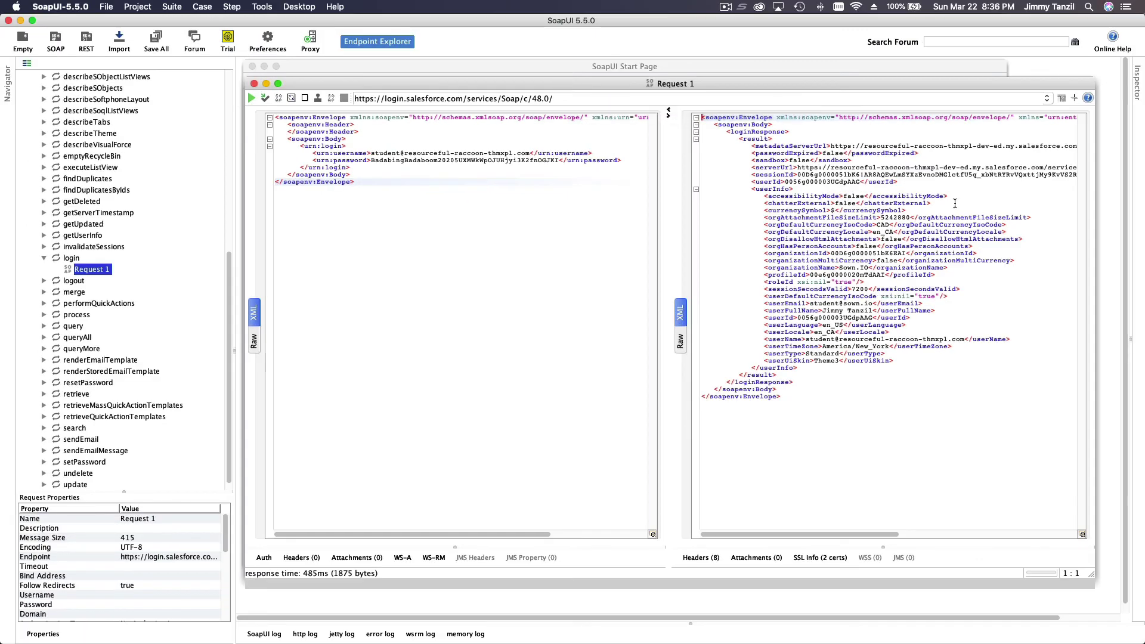
Step: Select the org instance name inside the login response's serverUrl
scroll(969, 295, "right", 2)
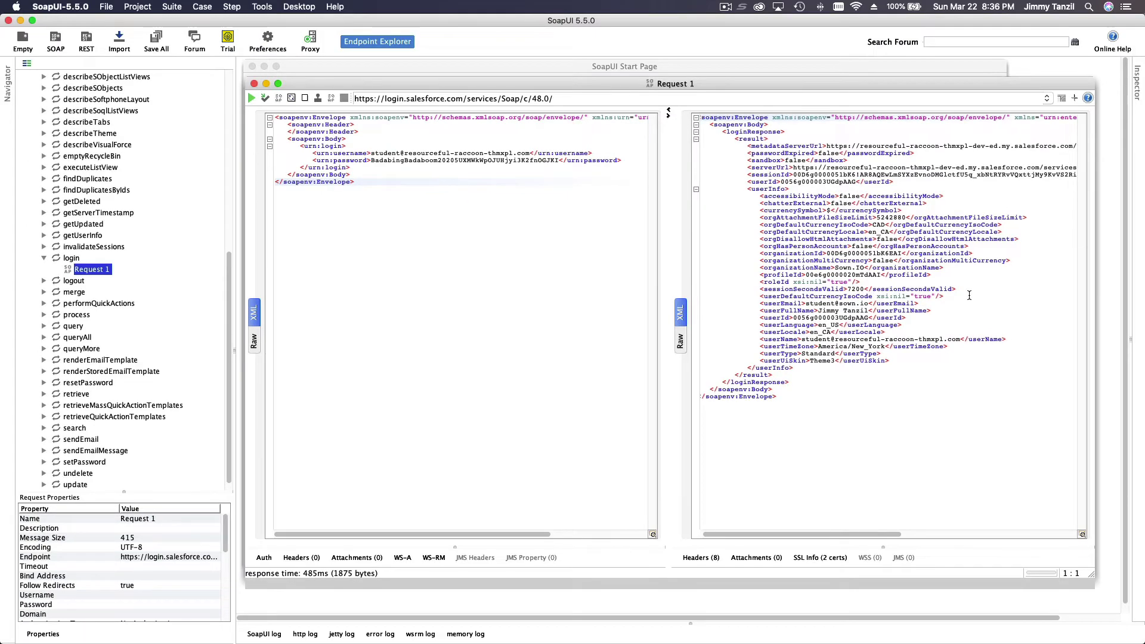
scroll(969, 295, "right", 1)
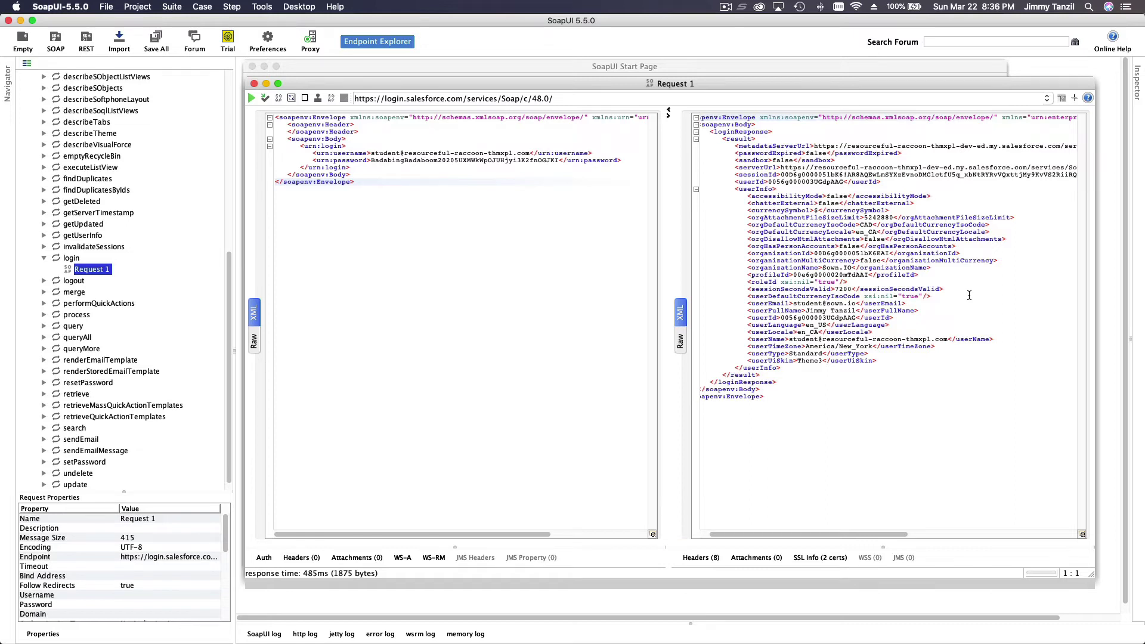
scroll(969, 295, "right", 2)
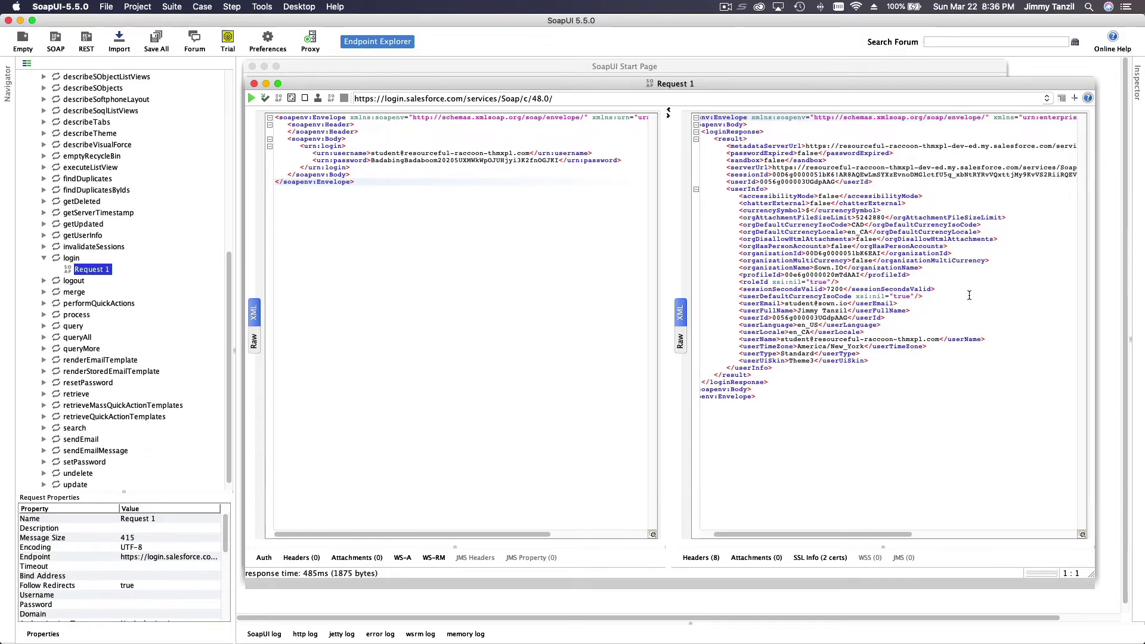
scroll(968, 295, "left", 2)
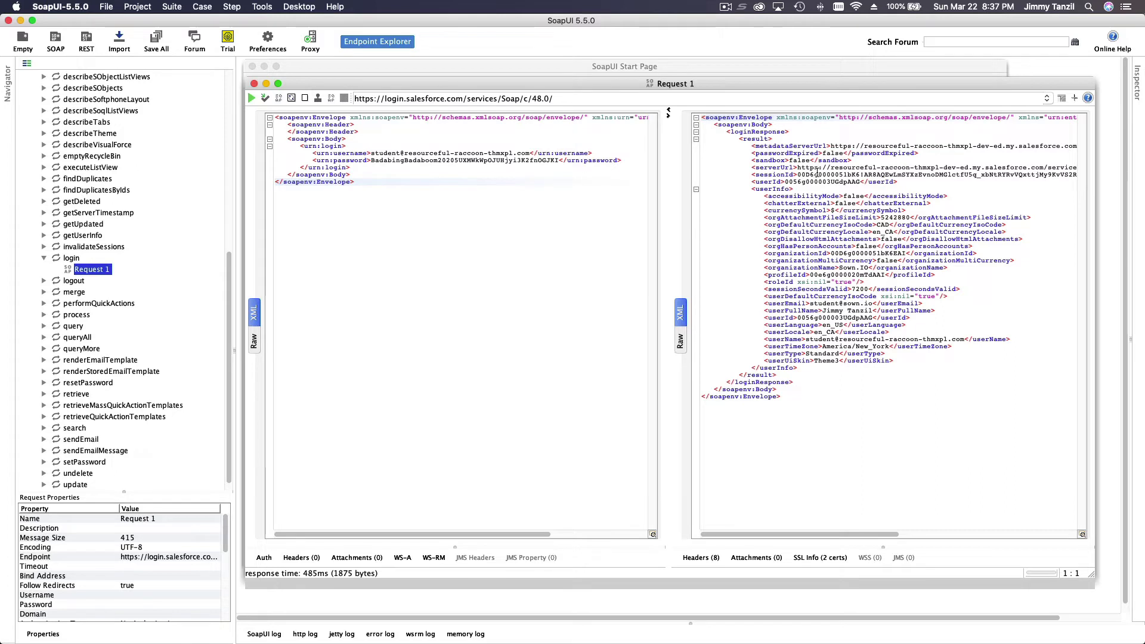
left_click_drag(830, 168, 970, 167)
key("super+c")
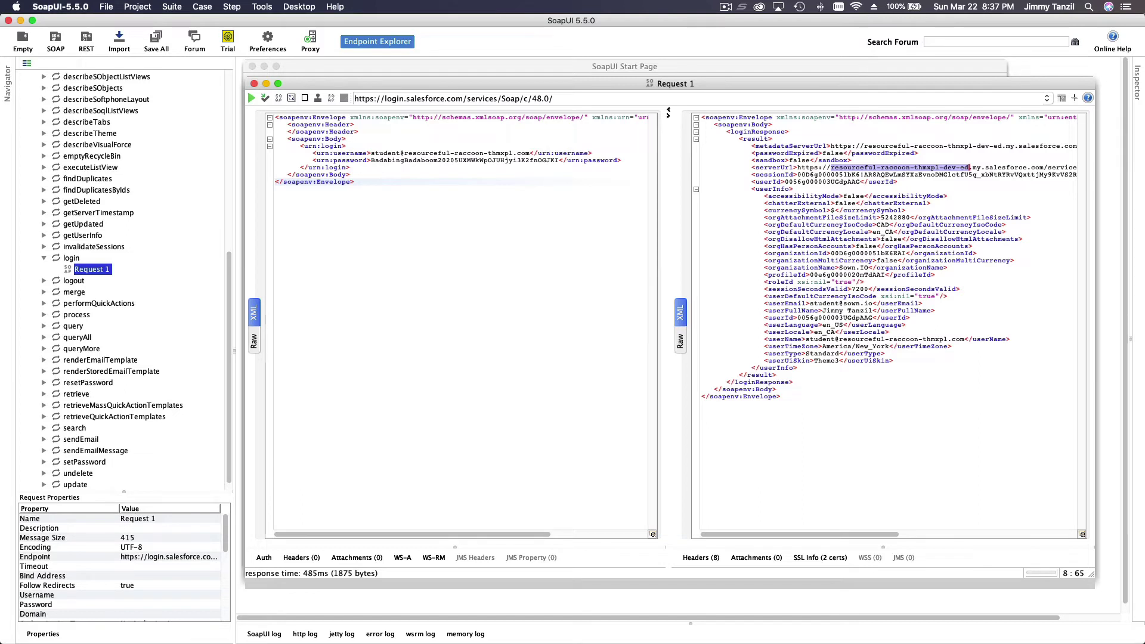
Step: Paste the instance name as a new line below the existing entries in the TextEdit note
key("super+Tab")
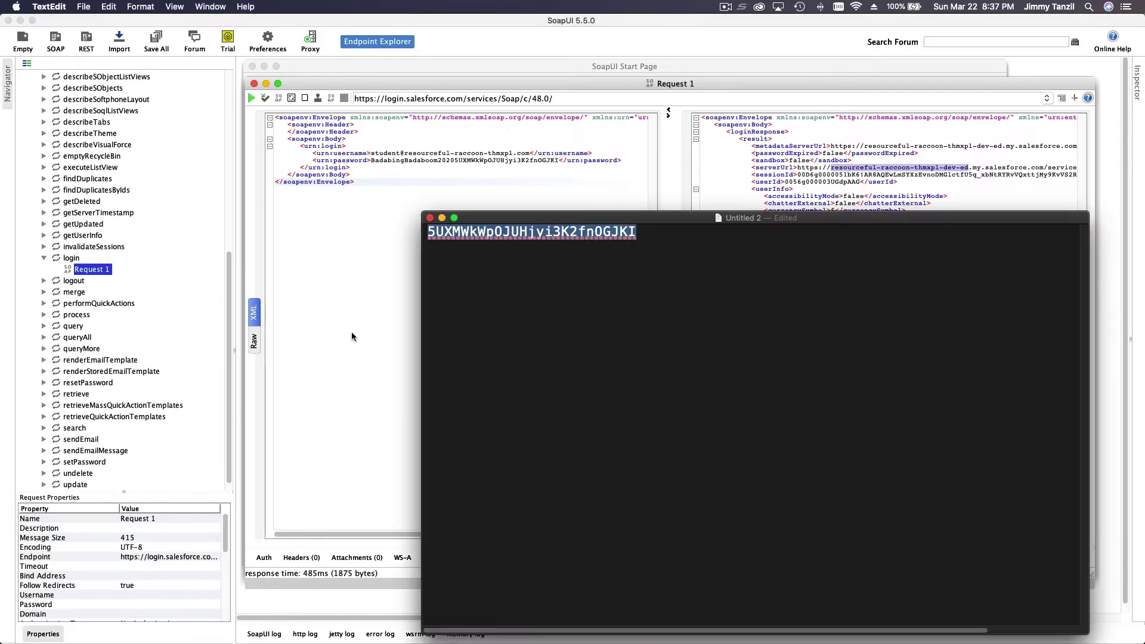
left_click(668, 314)
key("Return")
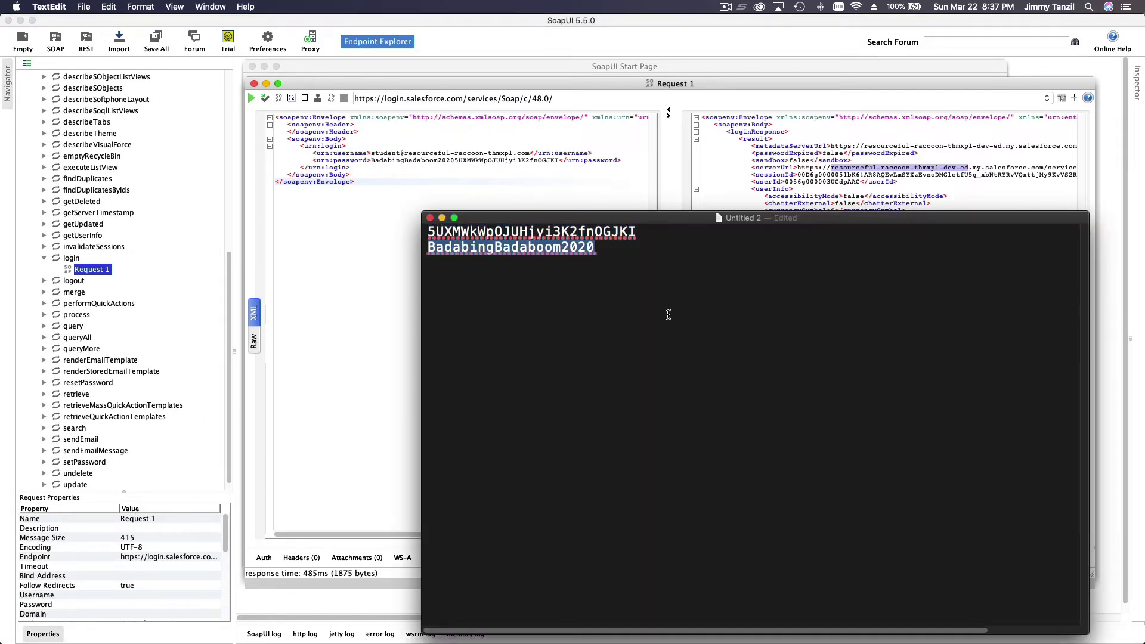
key("super+z")
key("super+z")
key("super+shift+z")
key("super+shift+z")
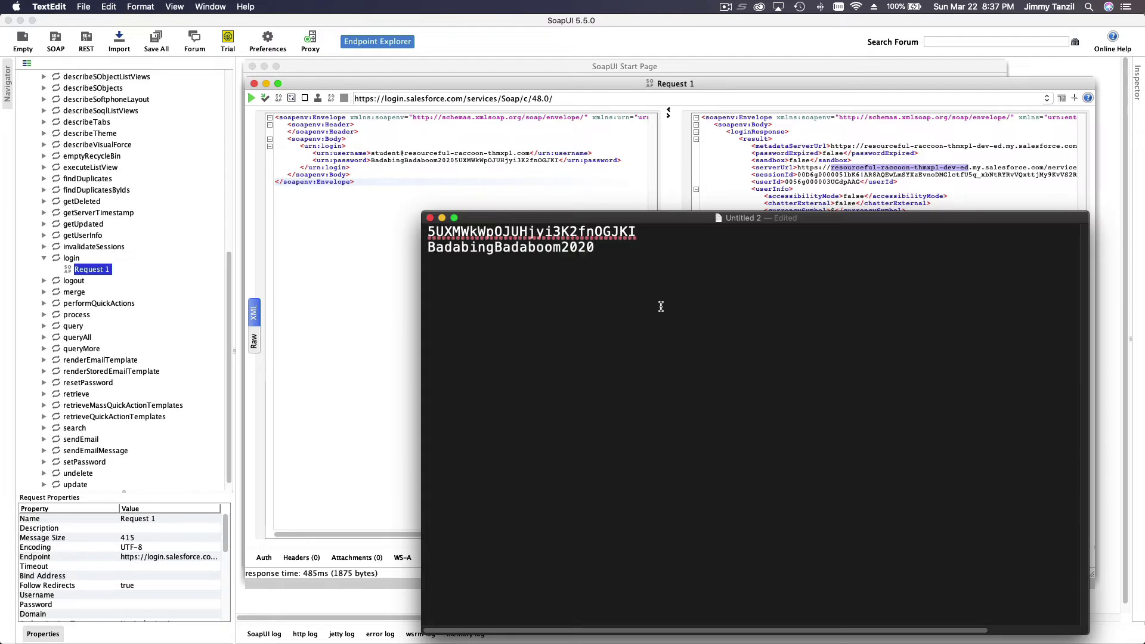
key("Return")
key("super+v")
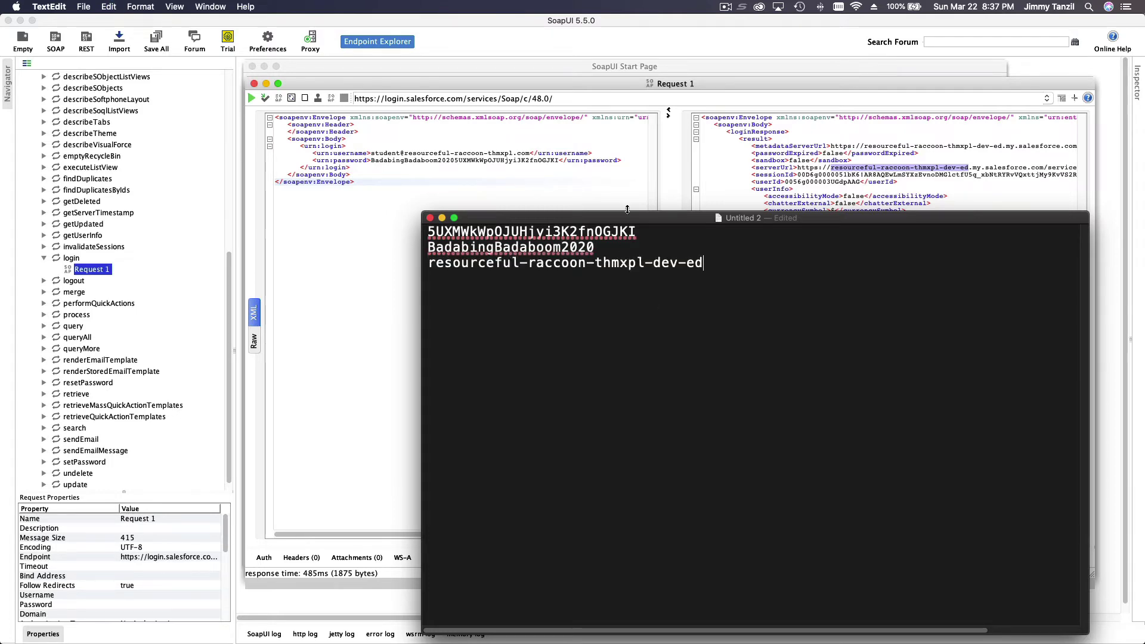
left_click(554, 48)
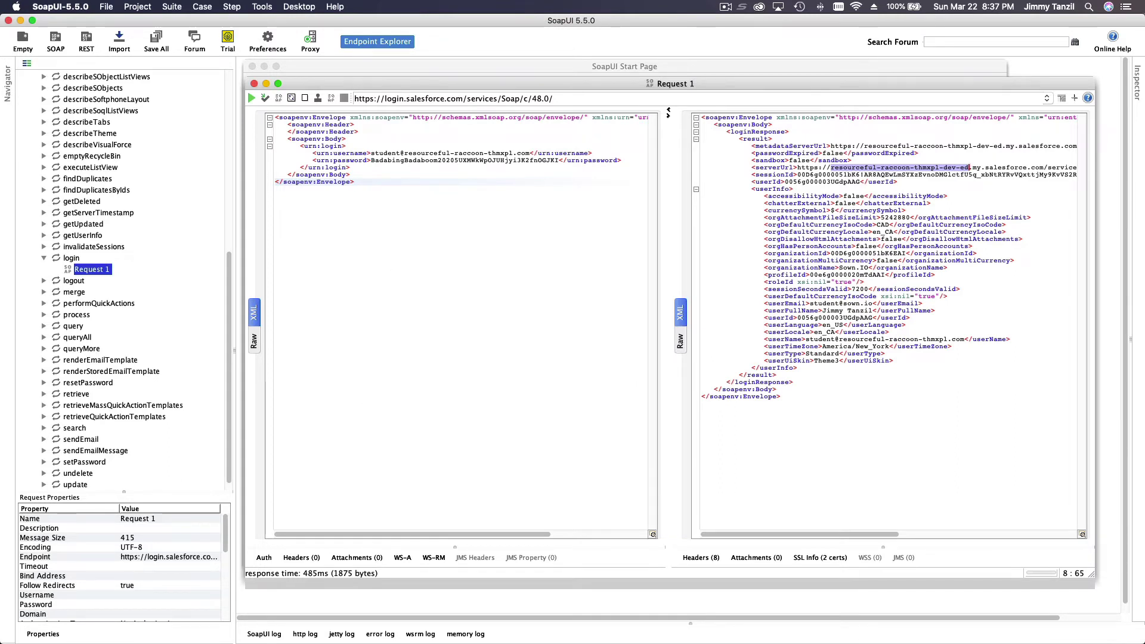
key("super+Tab")
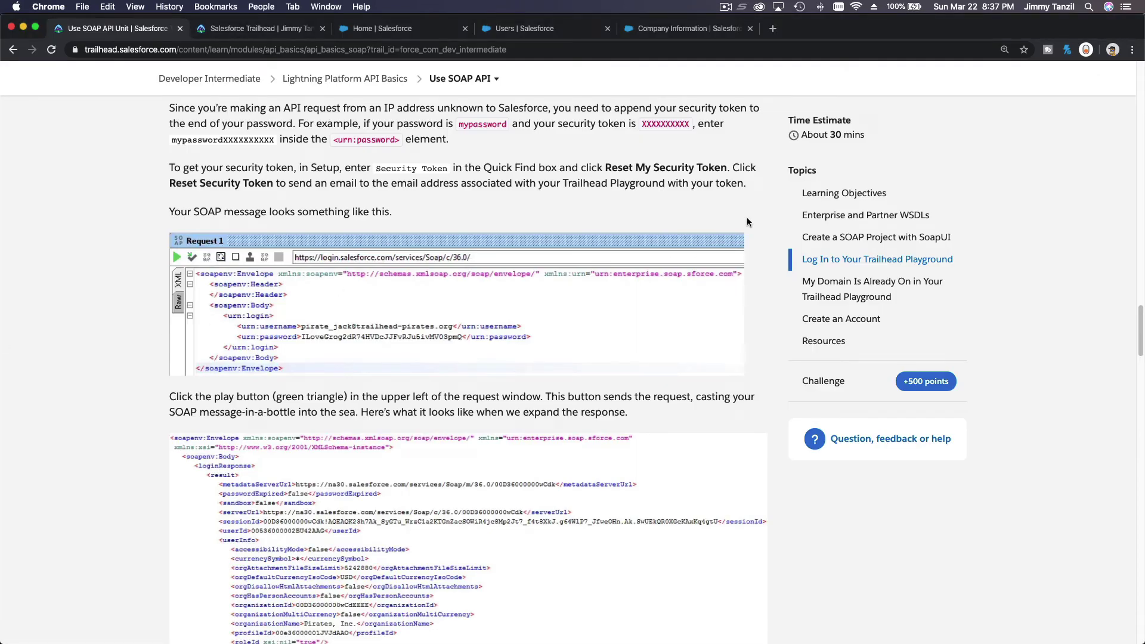
scroll(746, 220, "down", 6)
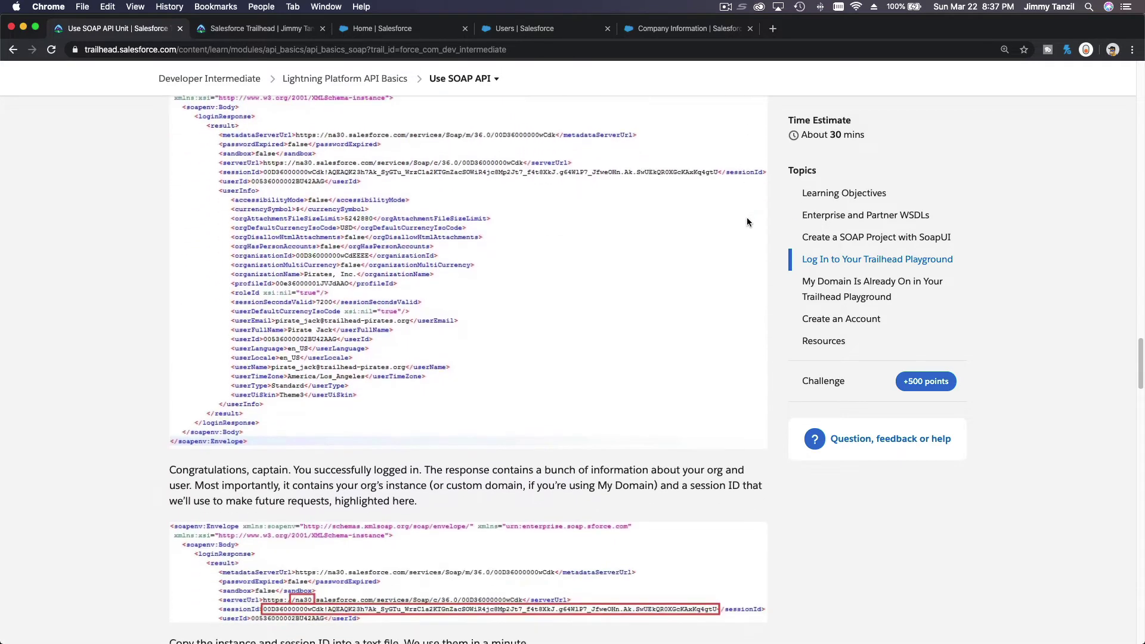
scroll(746, 221, "down", 4)
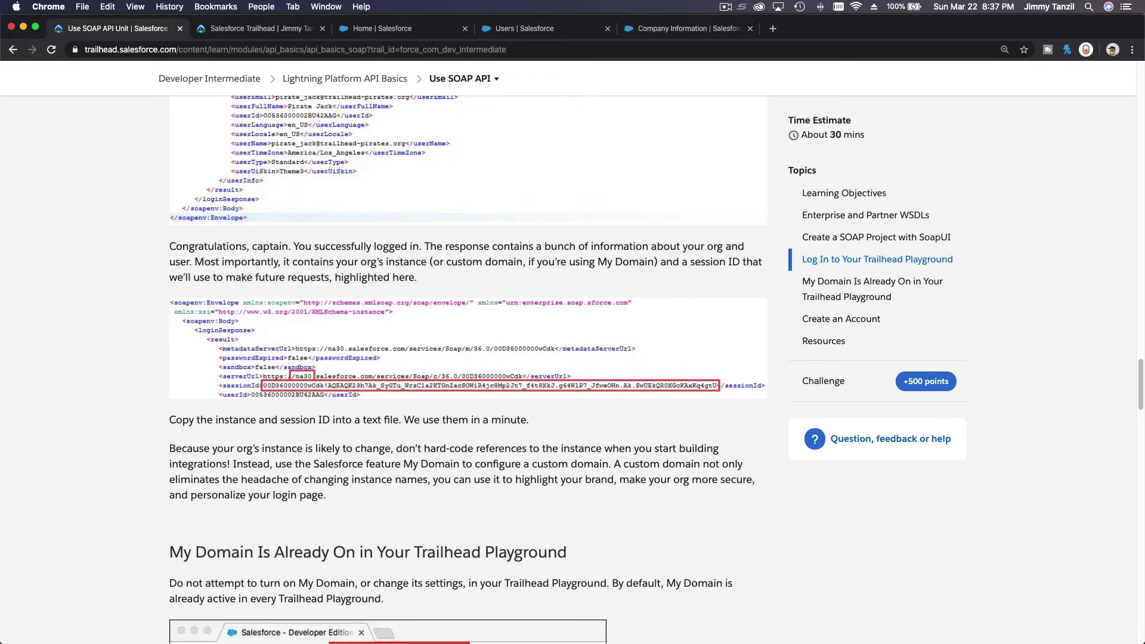
key("super+Tab")
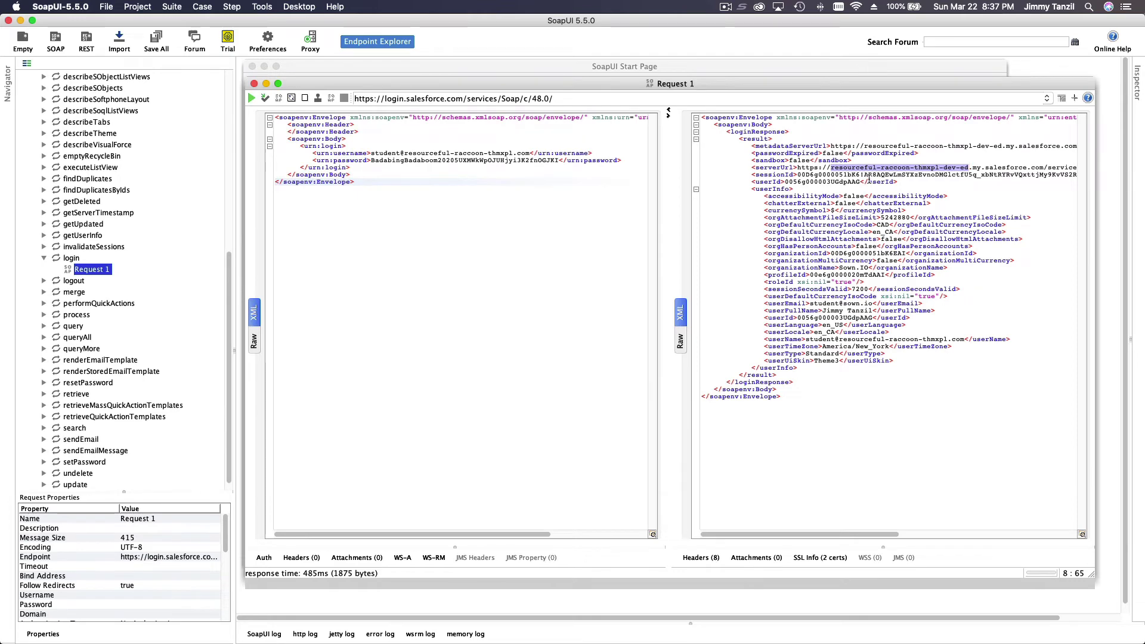
Step: Select the full sessionId value in the SoapUI login response
double_click(868, 175)
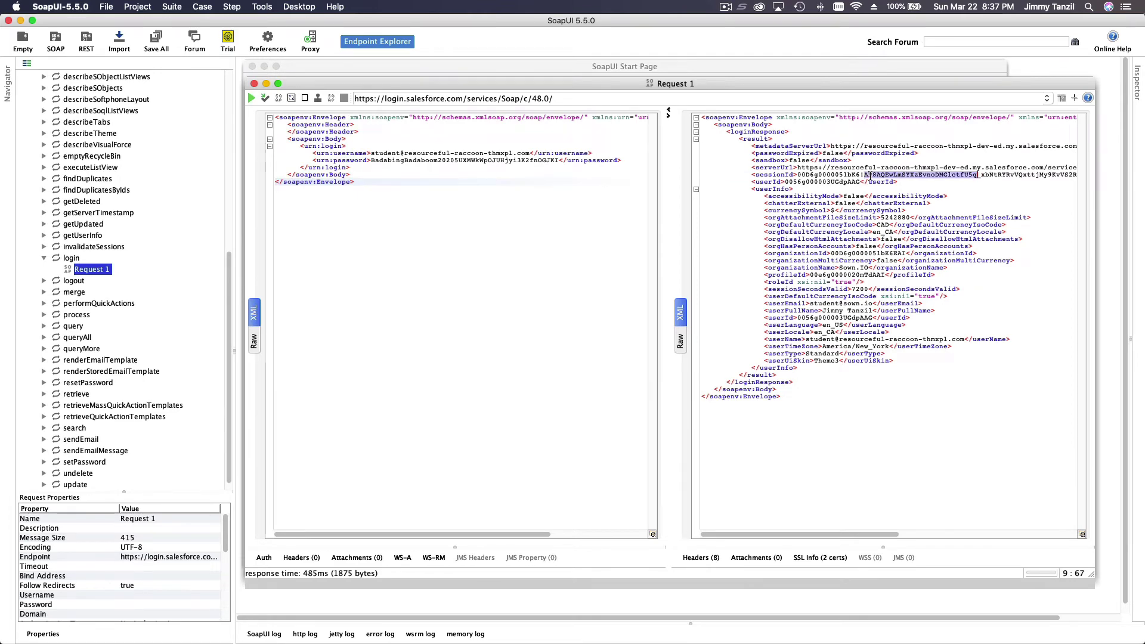
left_click(797, 175)
scroll(817, 218, "right", 5)
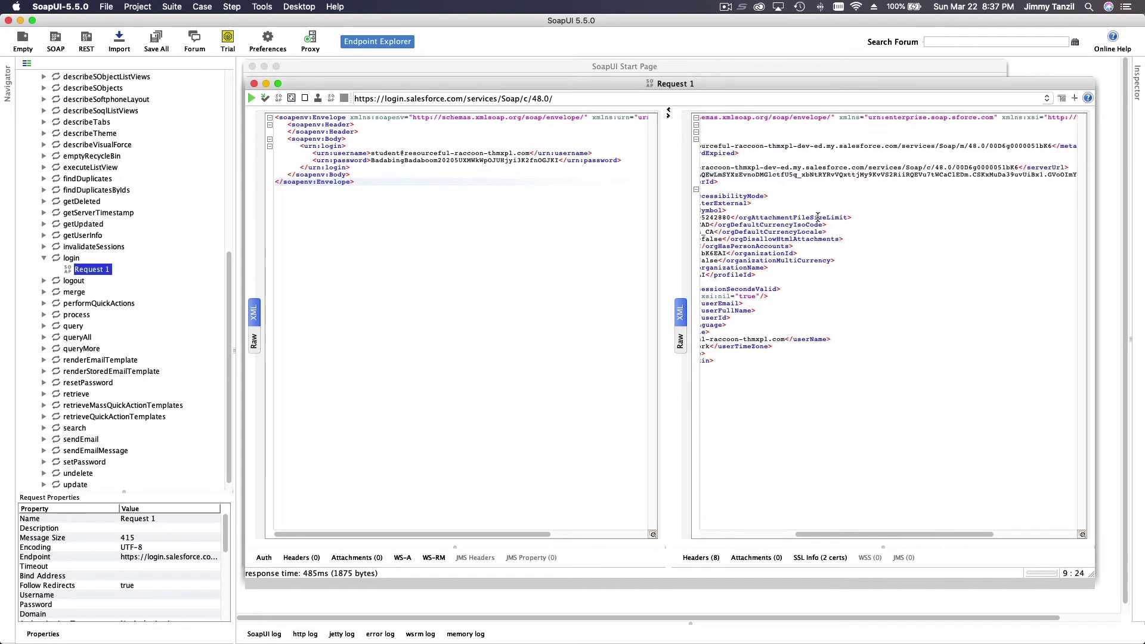
scroll(817, 218, "right", 5)
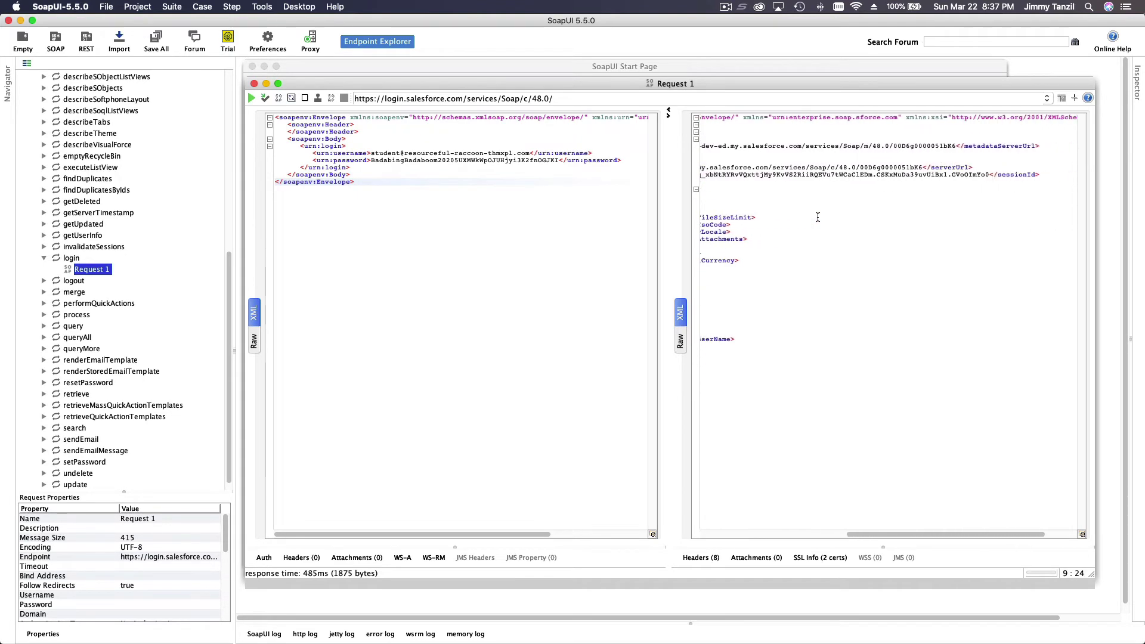
left_click(978, 175, "shift")
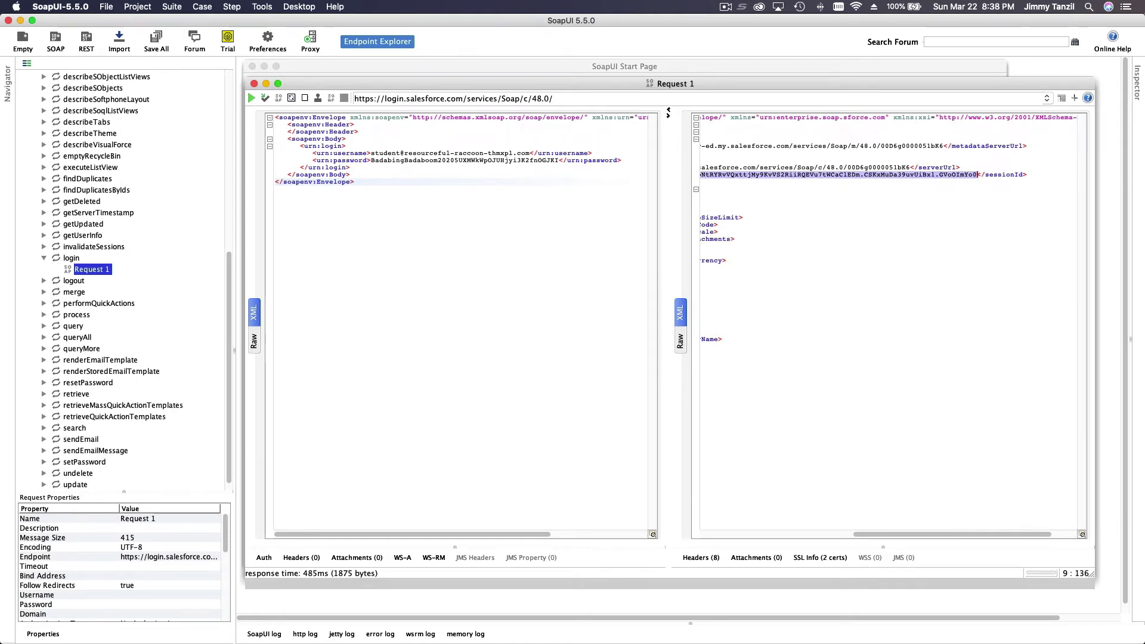
Step: Paste the session ID onto a new line in the note, then resume the Trailhead tutorial
key("super+Tab")
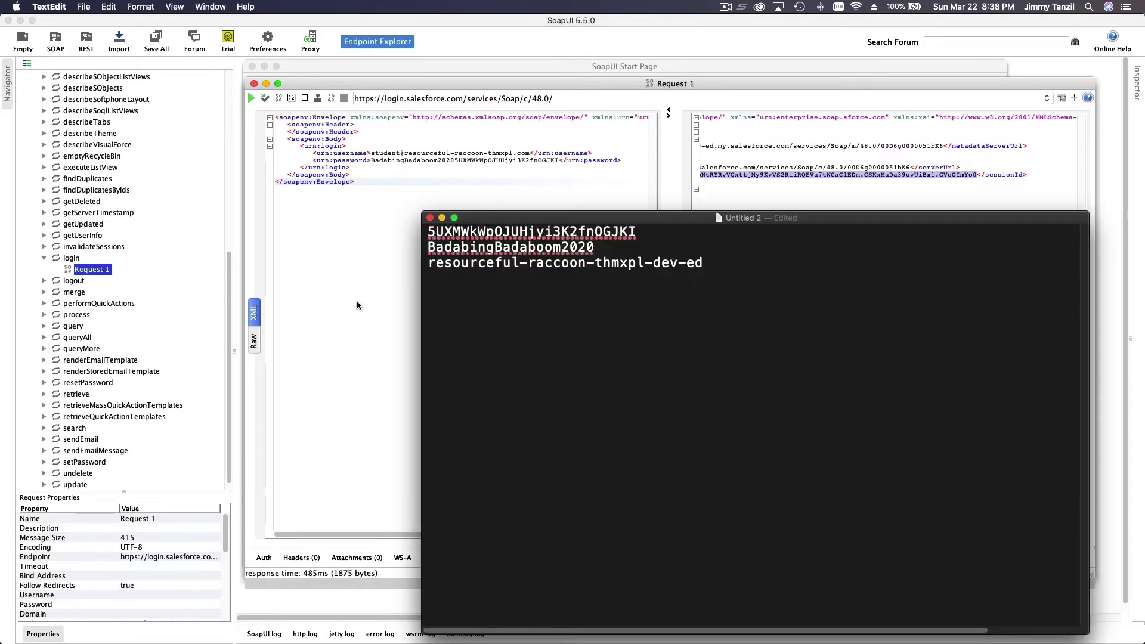
key("Return")
key("super+v")
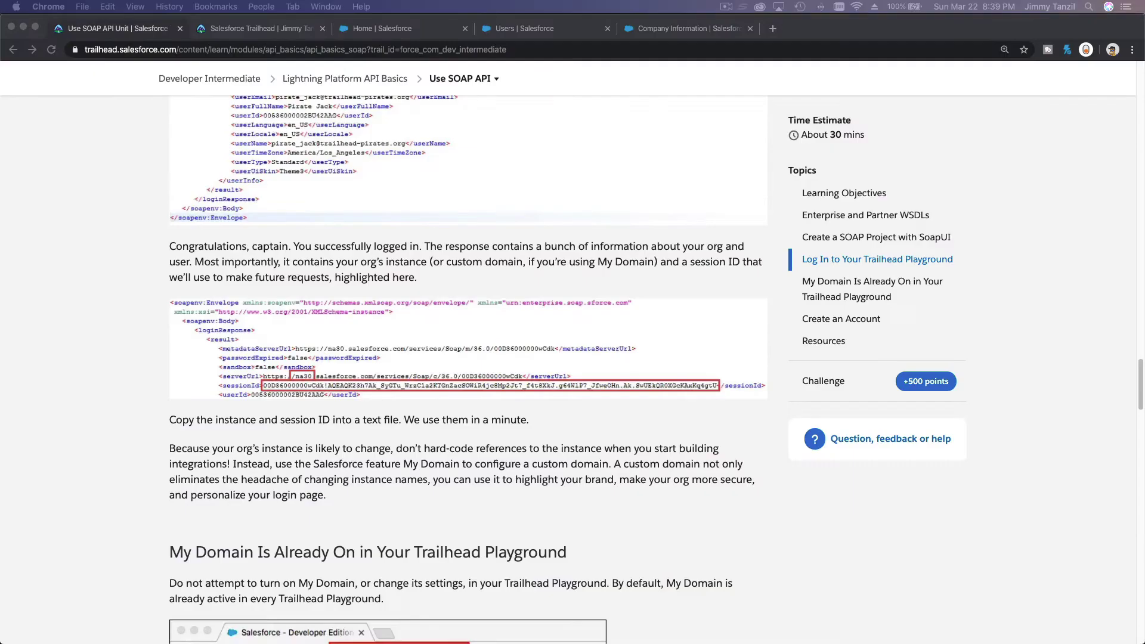
left_click(665, 444)
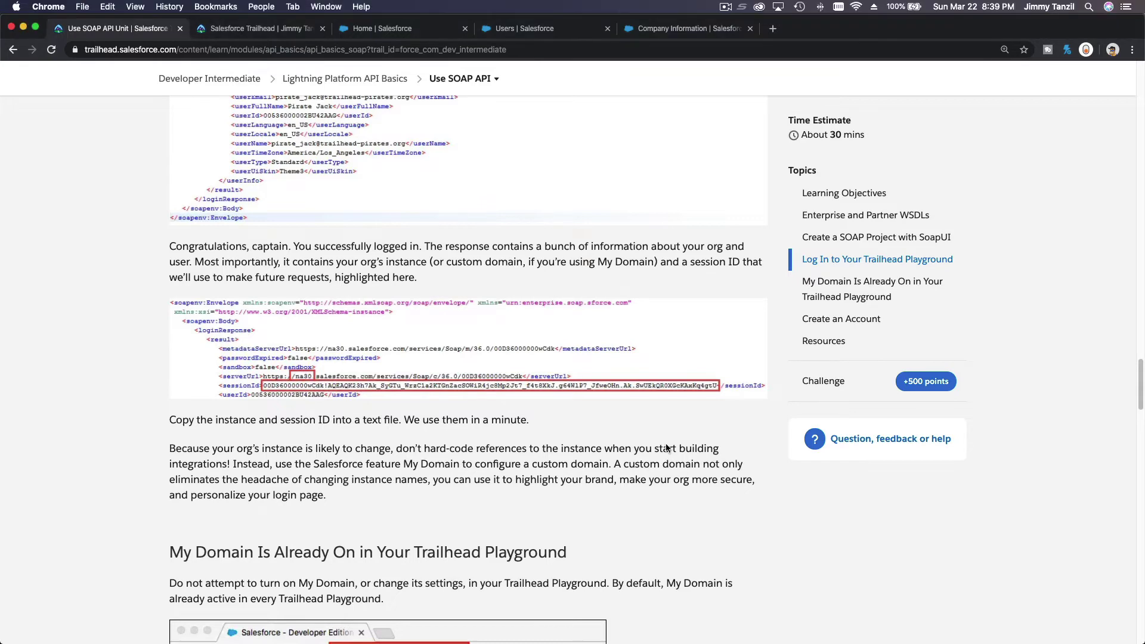
scroll(703, 393, "down", 5)
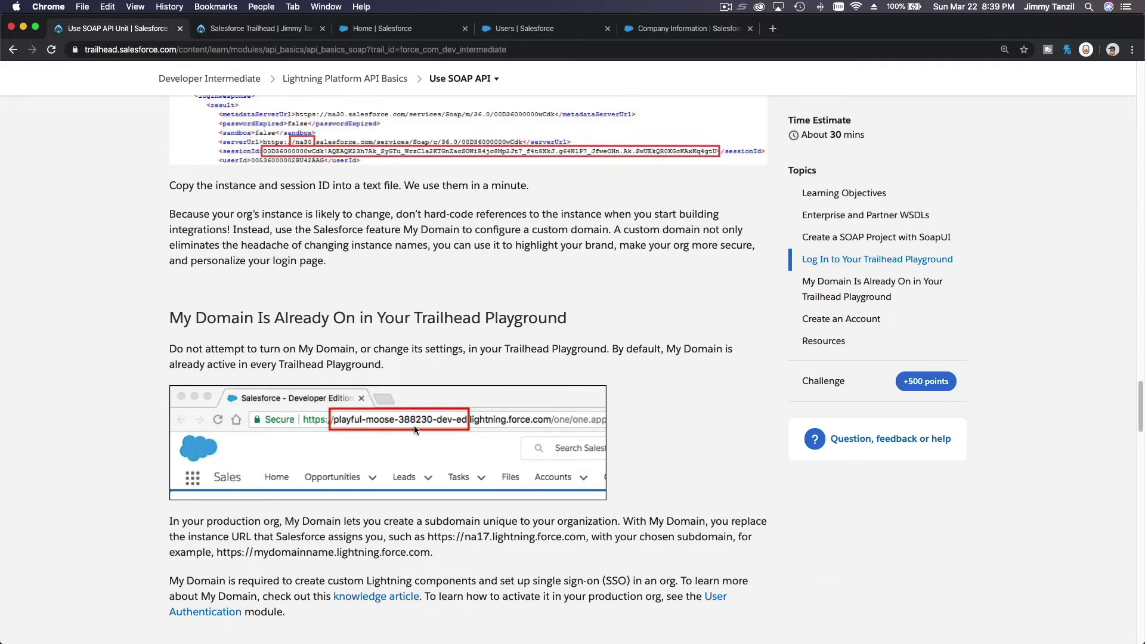
Step: Scroll the Trailhead article to the Create an Account instructions, then return to SoapUI
scroll(425, 423, "down", 4)
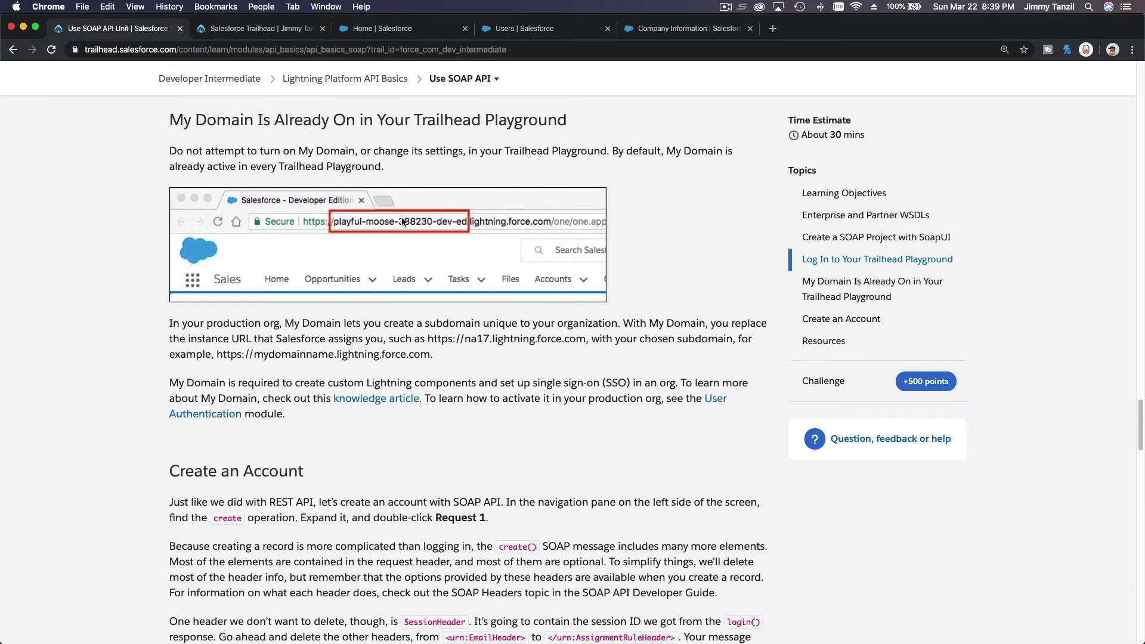
scroll(427, 243, "down", 7)
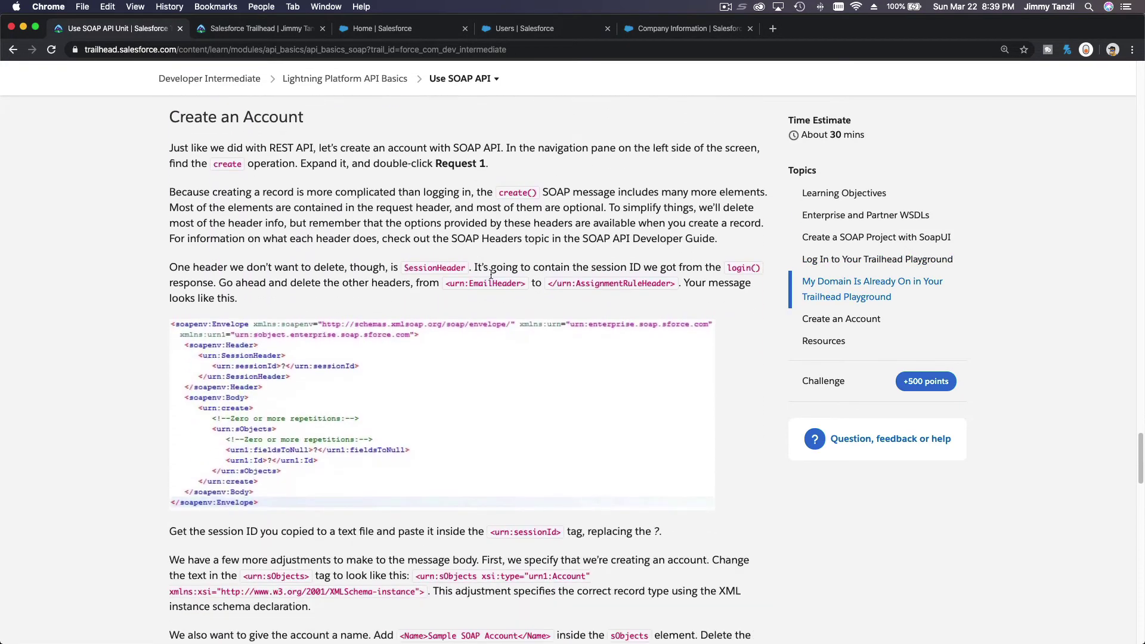
scroll(265, 185, "down", 1)
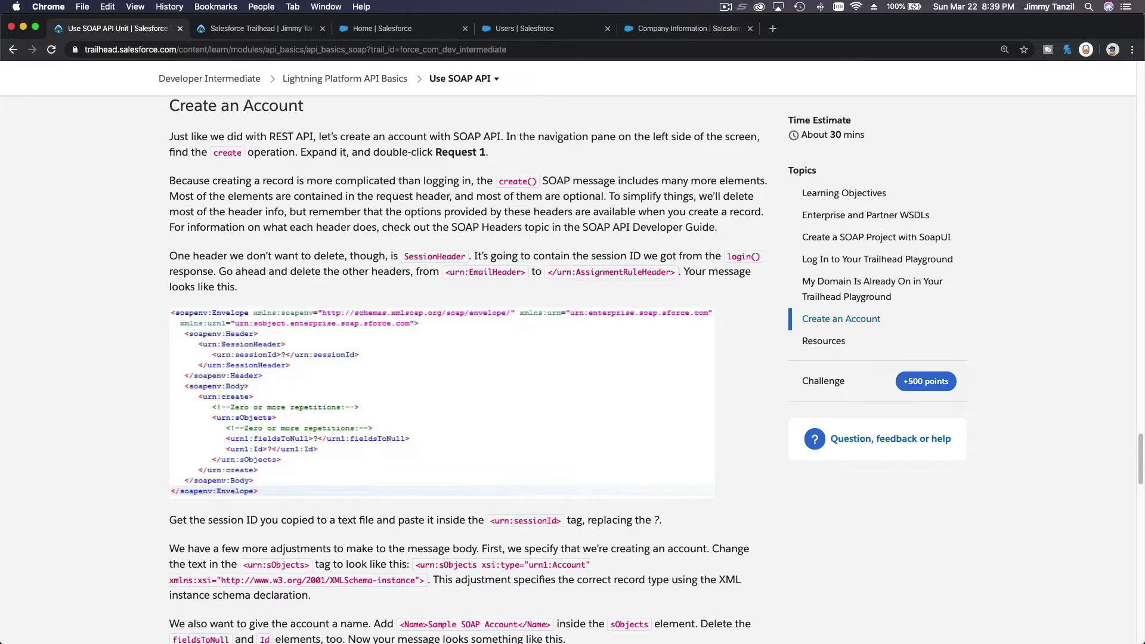
key("super+Tab")
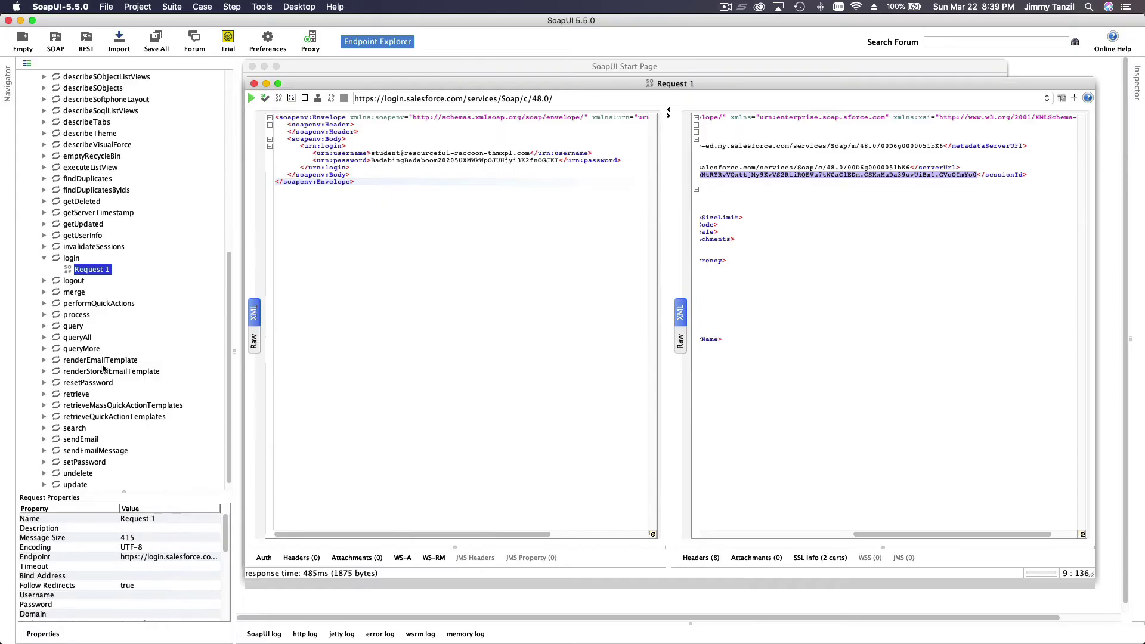
Step: Collapse the login operation and open the create operation's Request 1 in the editor
left_click(43, 260)
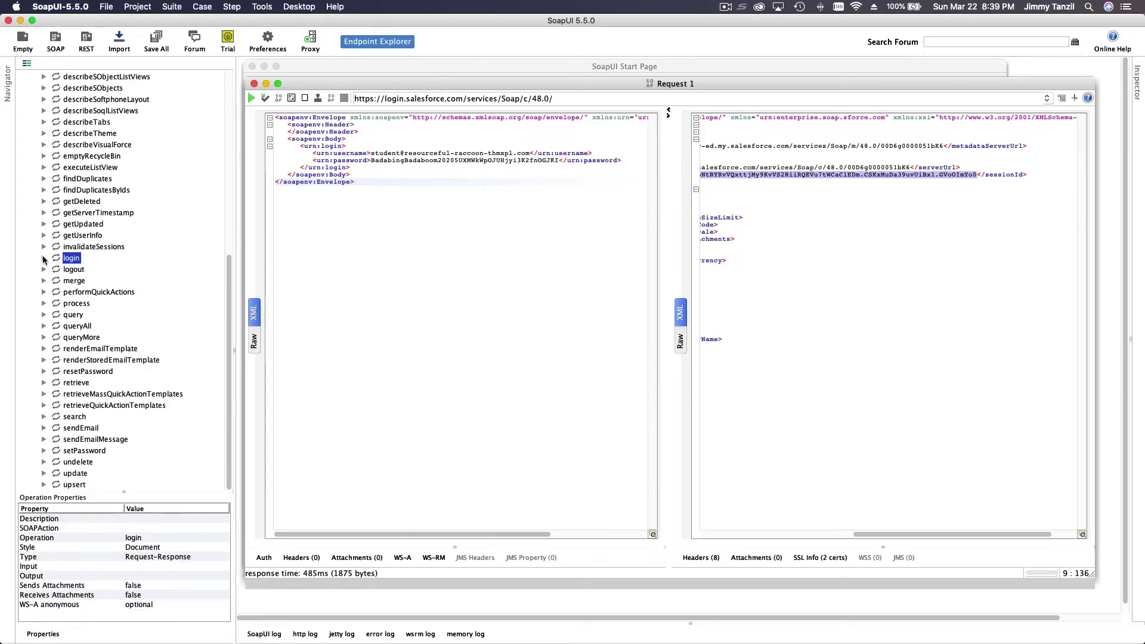
scroll(42, 259, "up", 10)
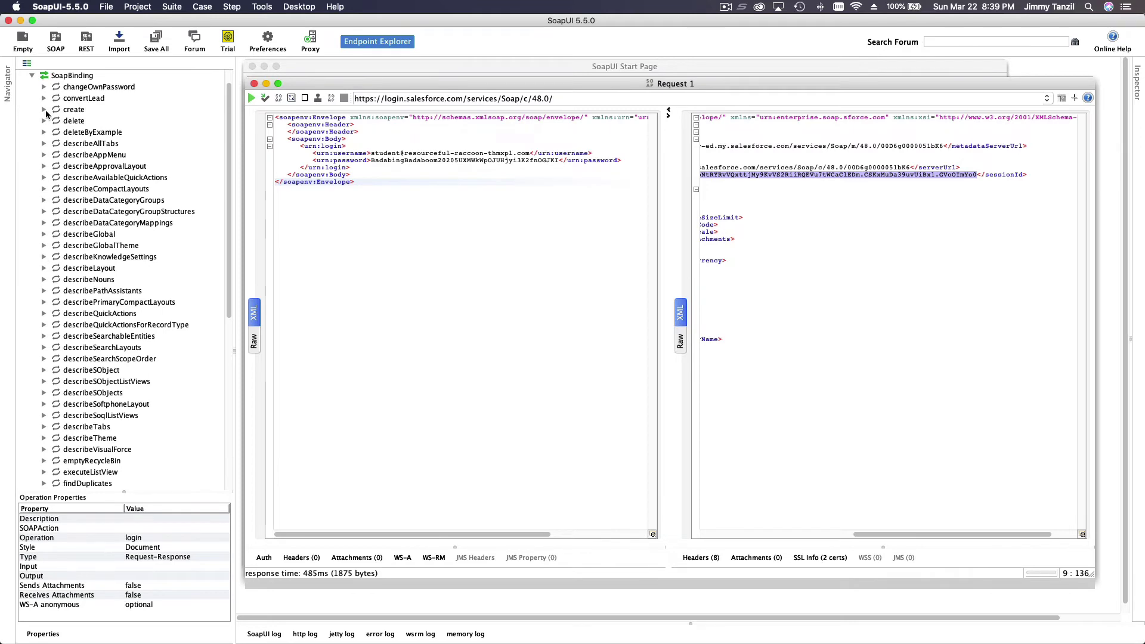
left_click(43, 110)
left_click(93, 121)
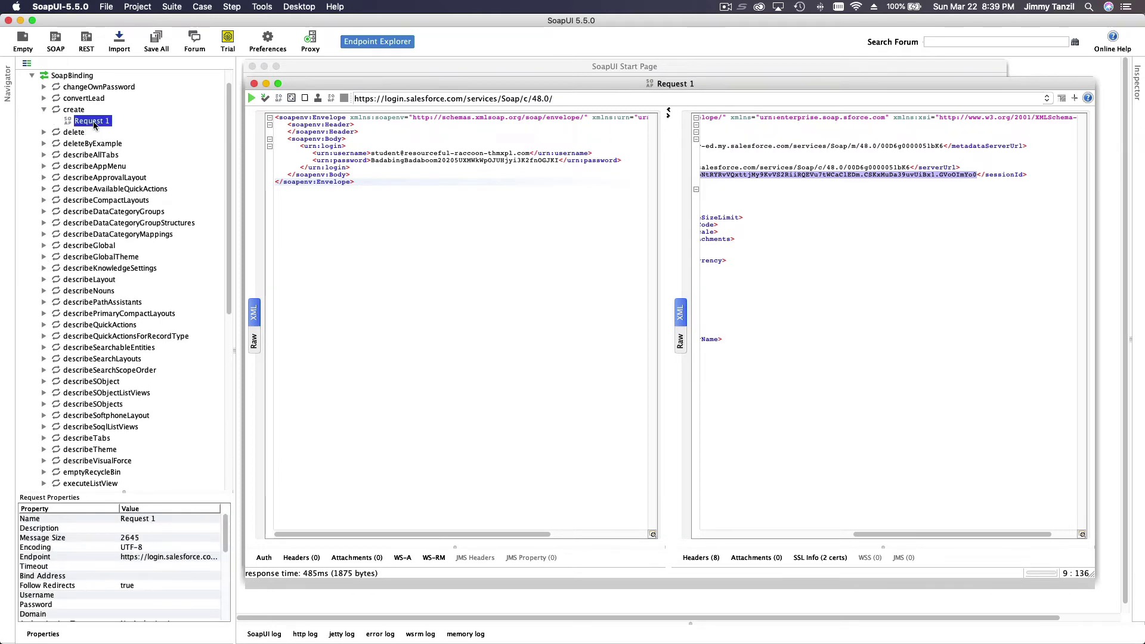
double_click(93, 122)
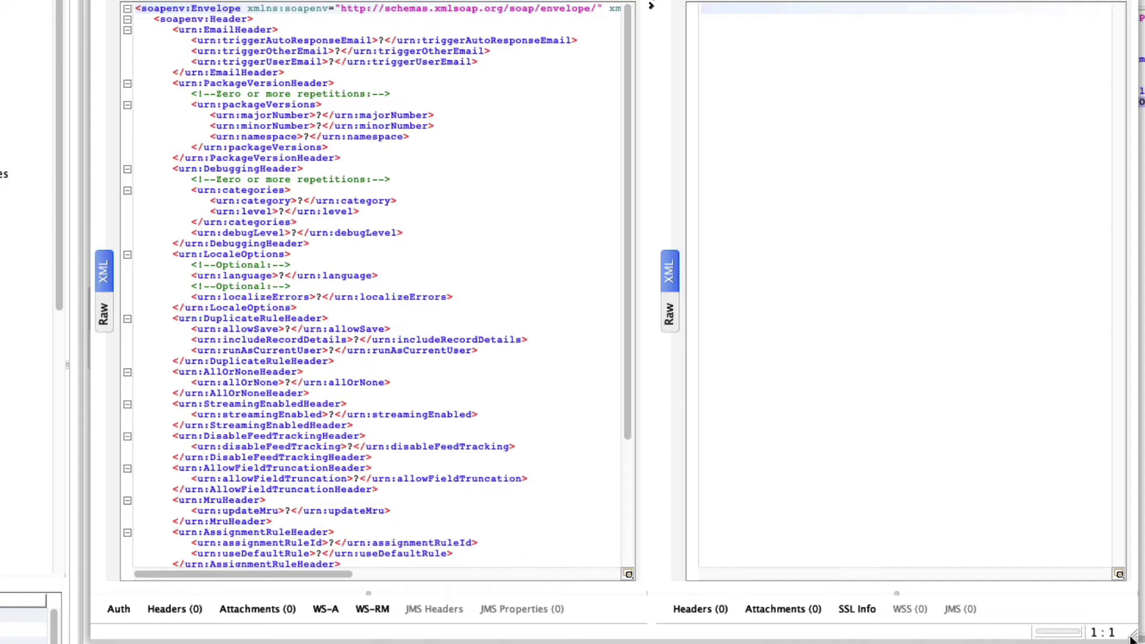
Step: Enlarge the create request editor window
left_click_drag(1131, 637, 1144, 643)
scroll(536, 360, "right", 1)
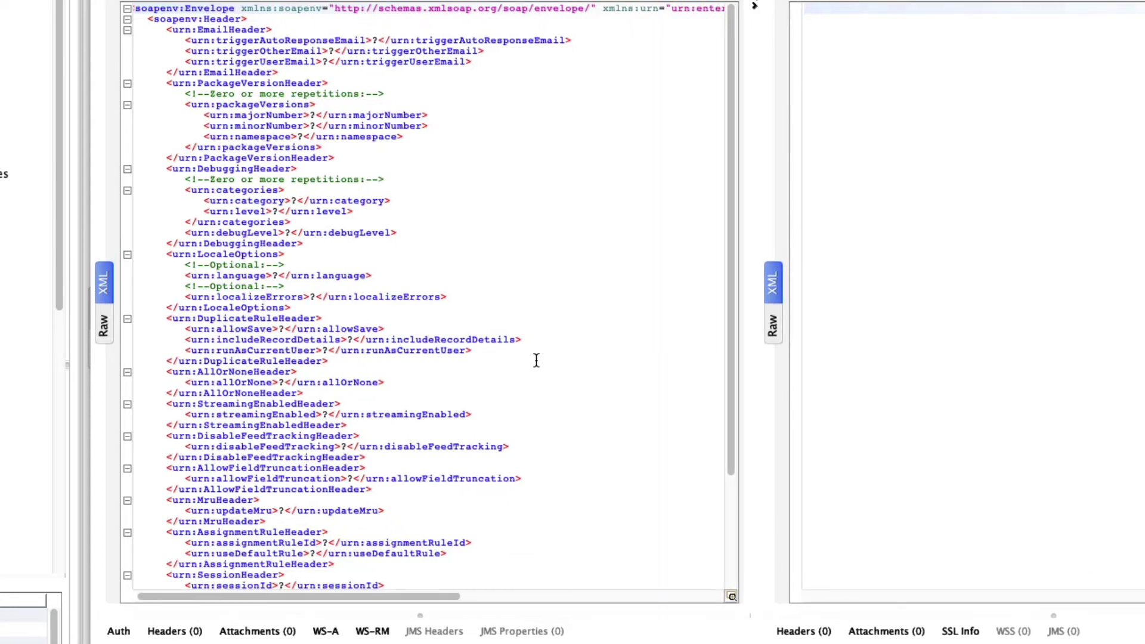
scroll(536, 360, "left", 1)
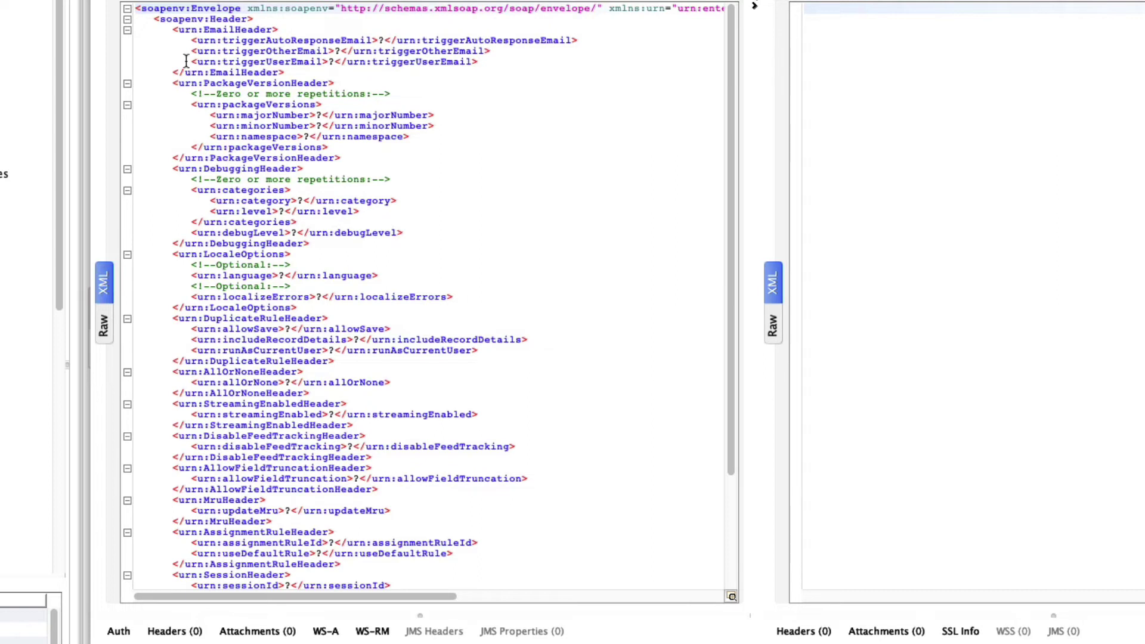
Step: Delete every header from EmailHeader through AssignmentRuleHeader, leaving only SessionHeader
left_click(173, 30)
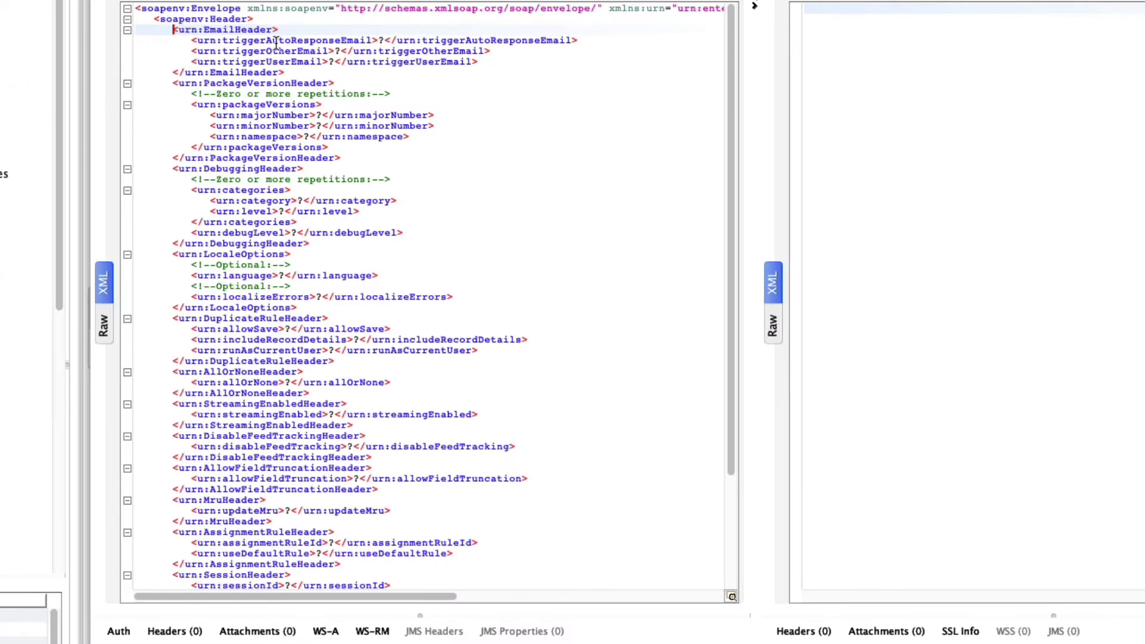
scroll(276, 43, "down", 4)
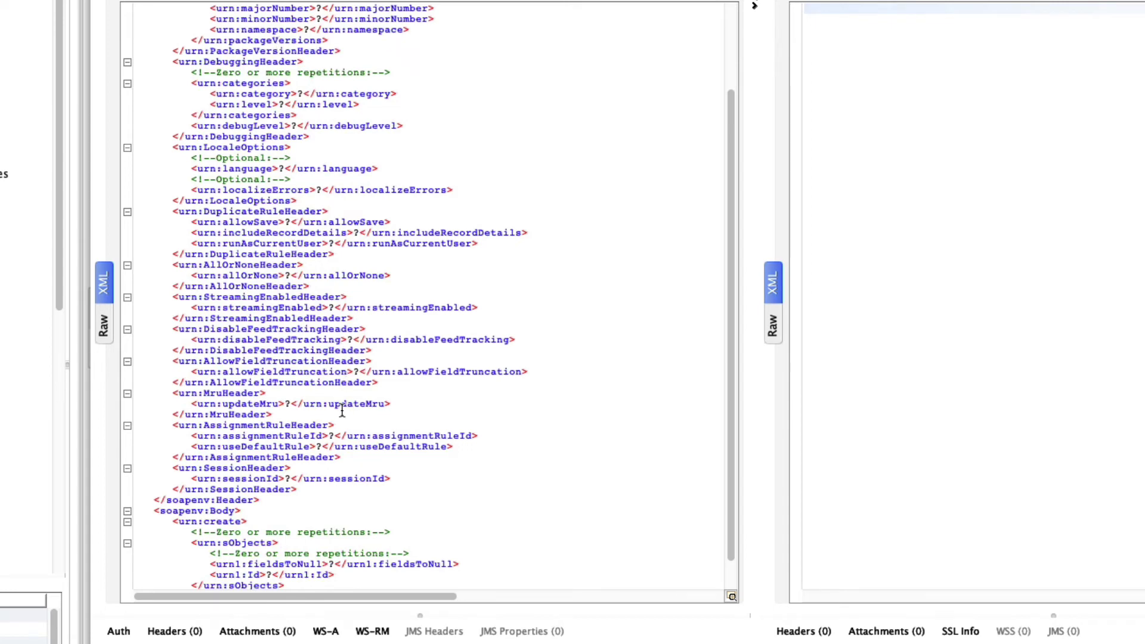
left_click(341, 447, "shift")
left_click(348, 457, "shift")
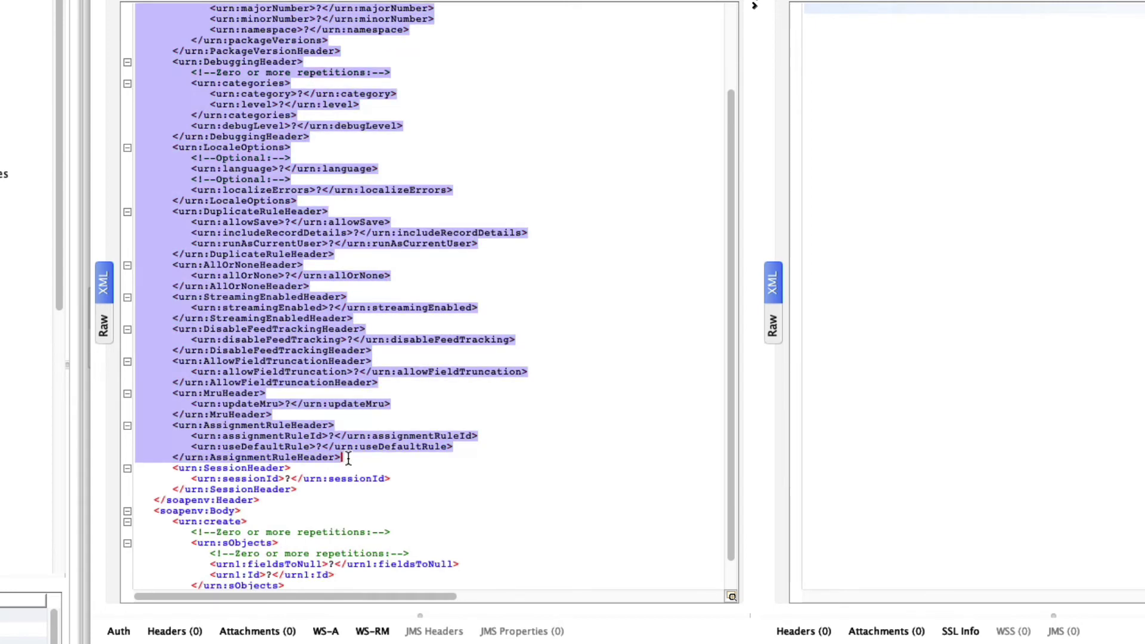
scroll(454, 483, "up", 1)
scroll(455, 483, "up", 3)
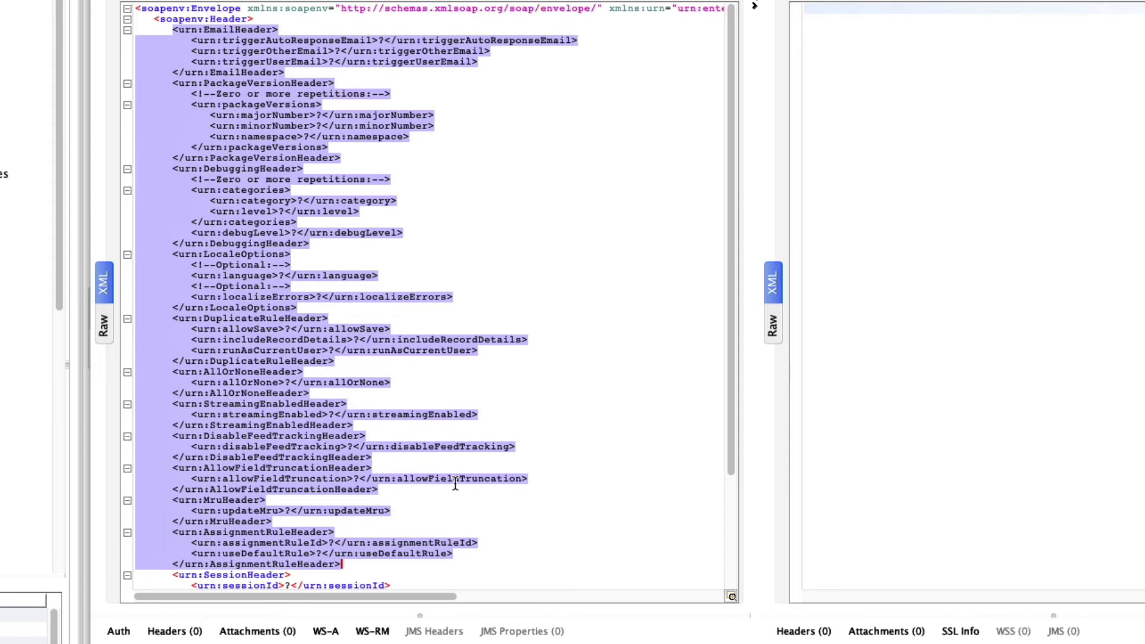
scroll(289, 202, "down", 5)
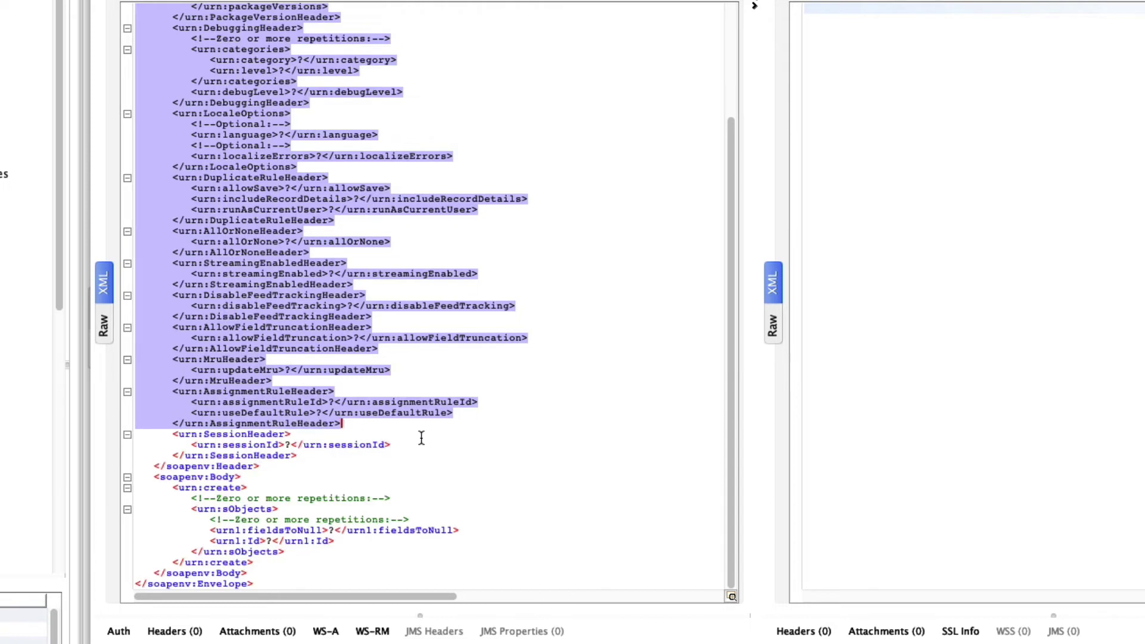
key("BackSpace")
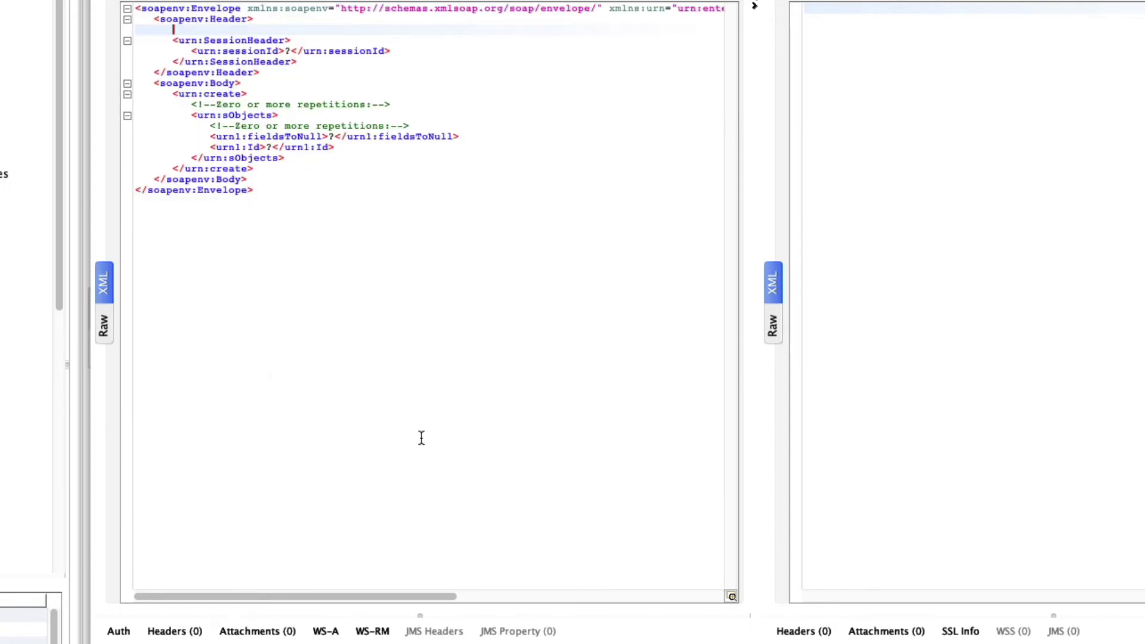
key("BackSpace")
key("BackSpace")
key("BackSpace")
key("BackSpace")
key("BackSpace")
key("BackSpace")
key("BackSpace")
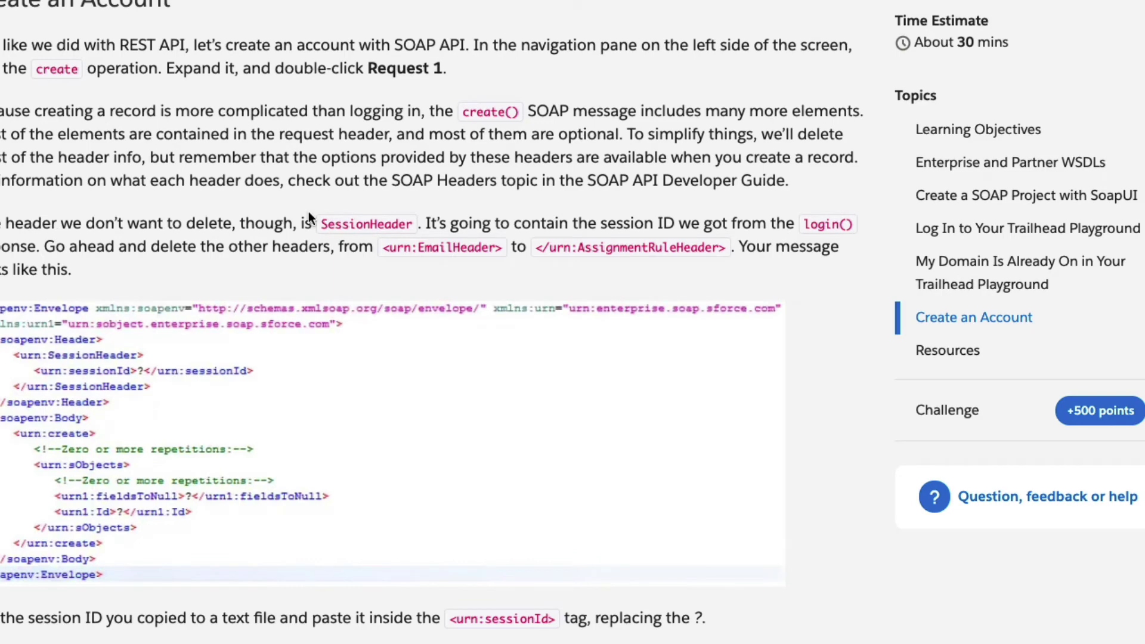
Step: Scroll Trailhead to the steps for pasting the session ID, typing sObjects as Account, and adding a Name
scroll(627, 211, "down", 2)
scroll(627, 214, "down", 3)
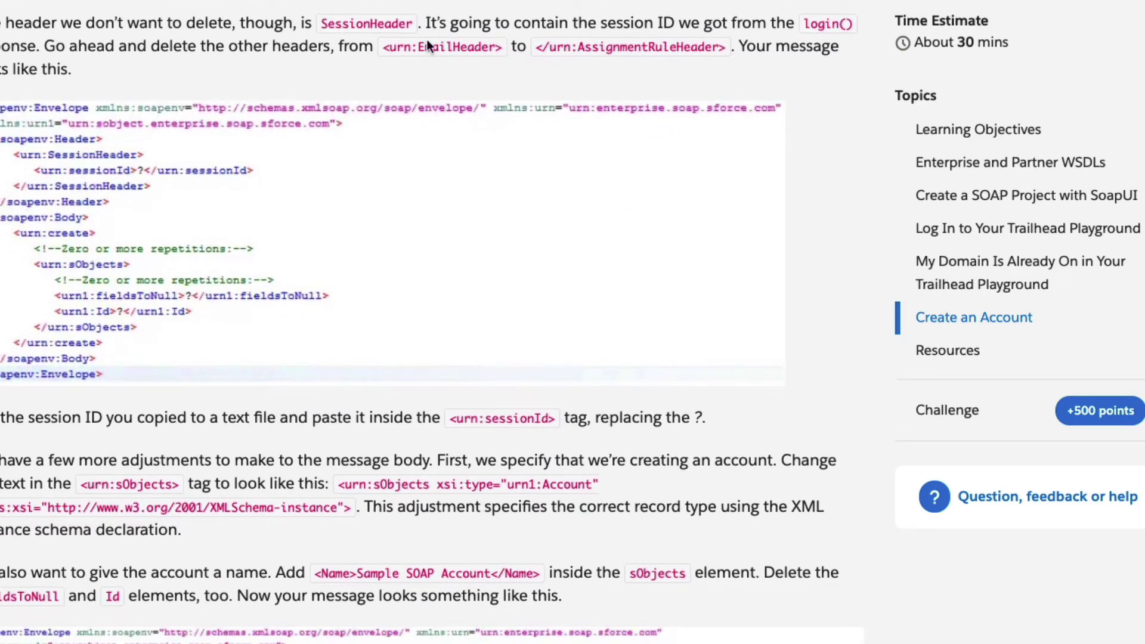
scroll(402, 44, "down", 3)
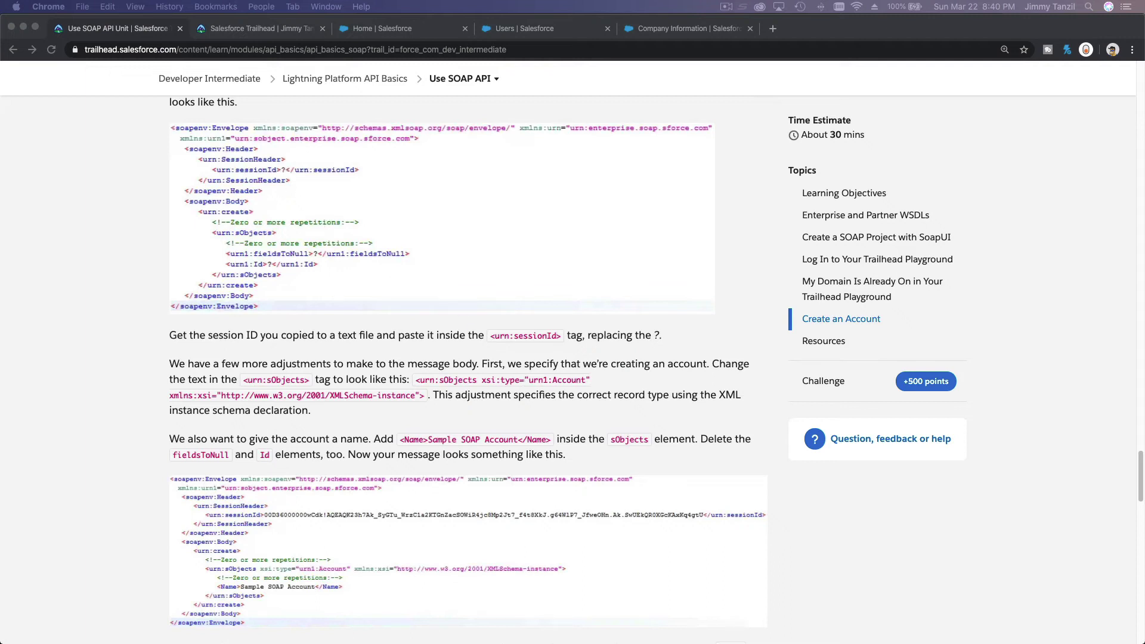
Step: Copy the saved session ID from the TextEdit note and return to SoapUI
key("super+Tab")
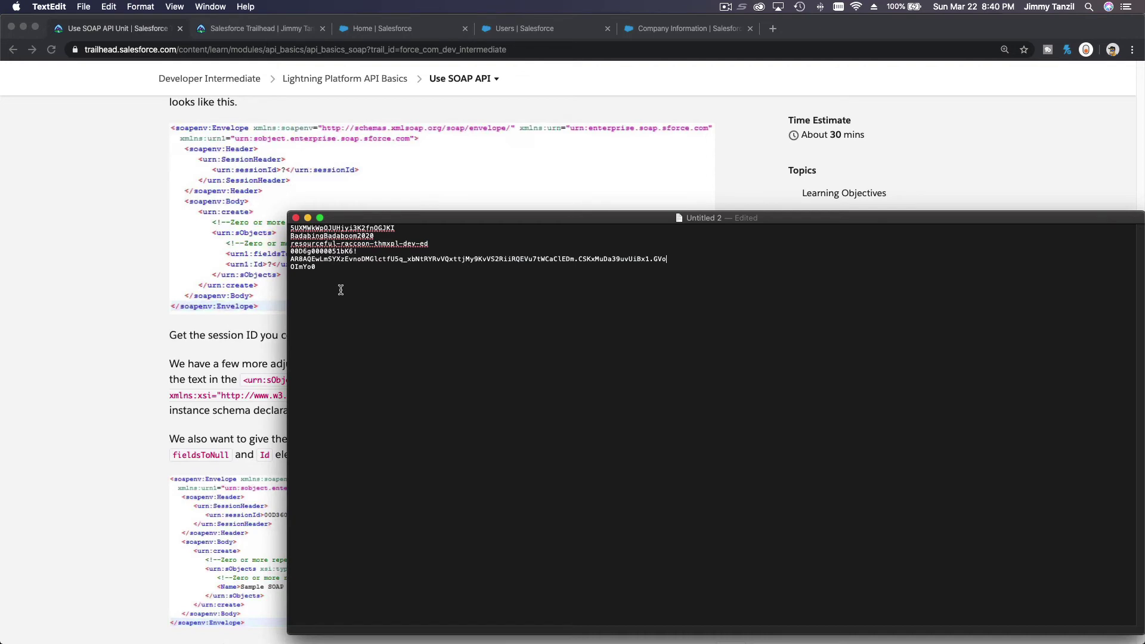
left_click_drag(316, 267, 287, 263)
key("super+c")
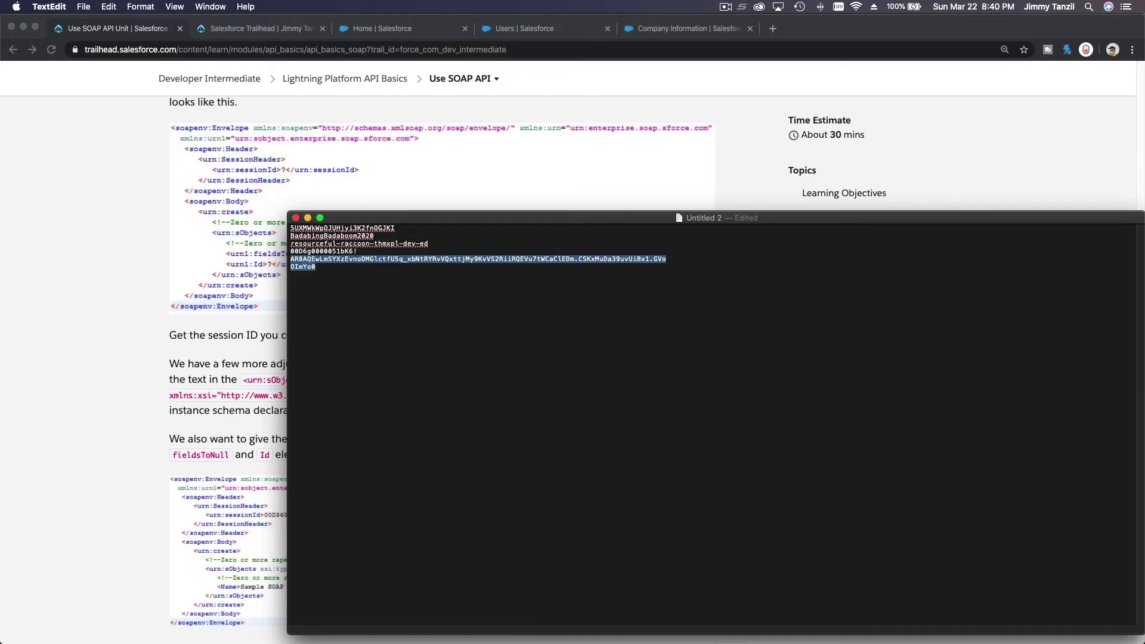
key("super+Tab")
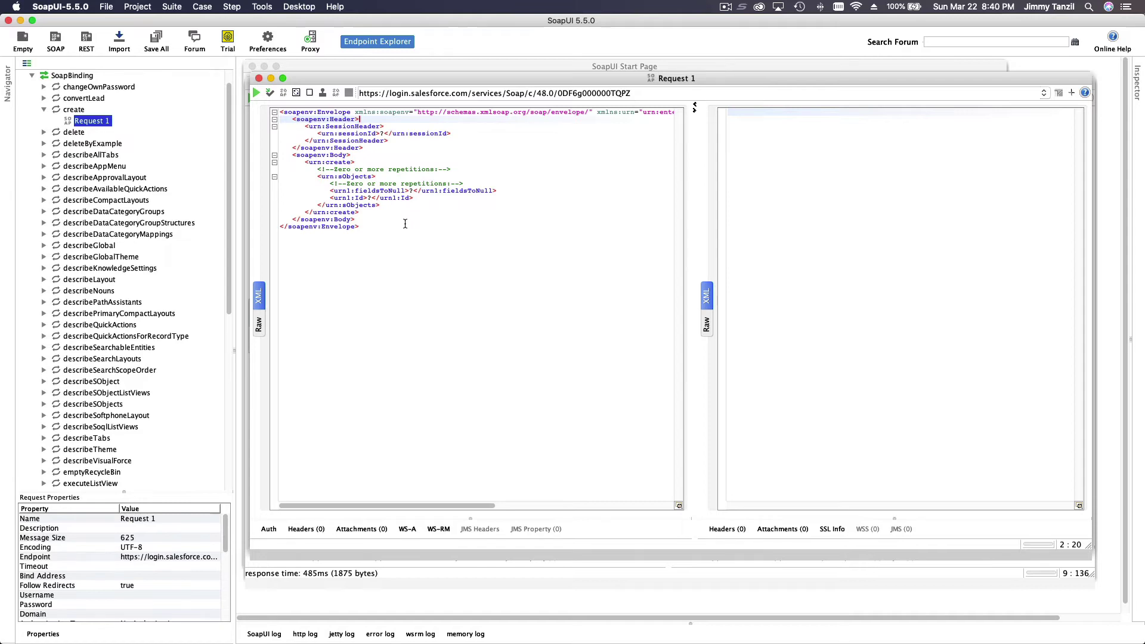
Step: Replace the ? placeholder in sessionId with the copied session ID
left_click(384, 134)
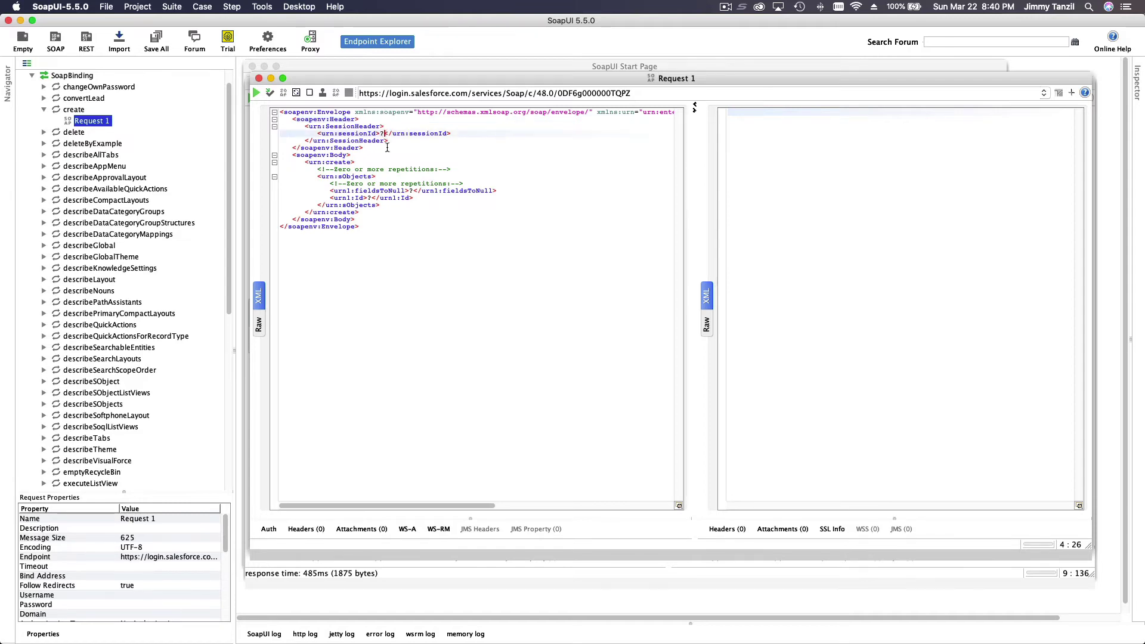
key("shift+Left")
key("BackSpace")
key("super+v")
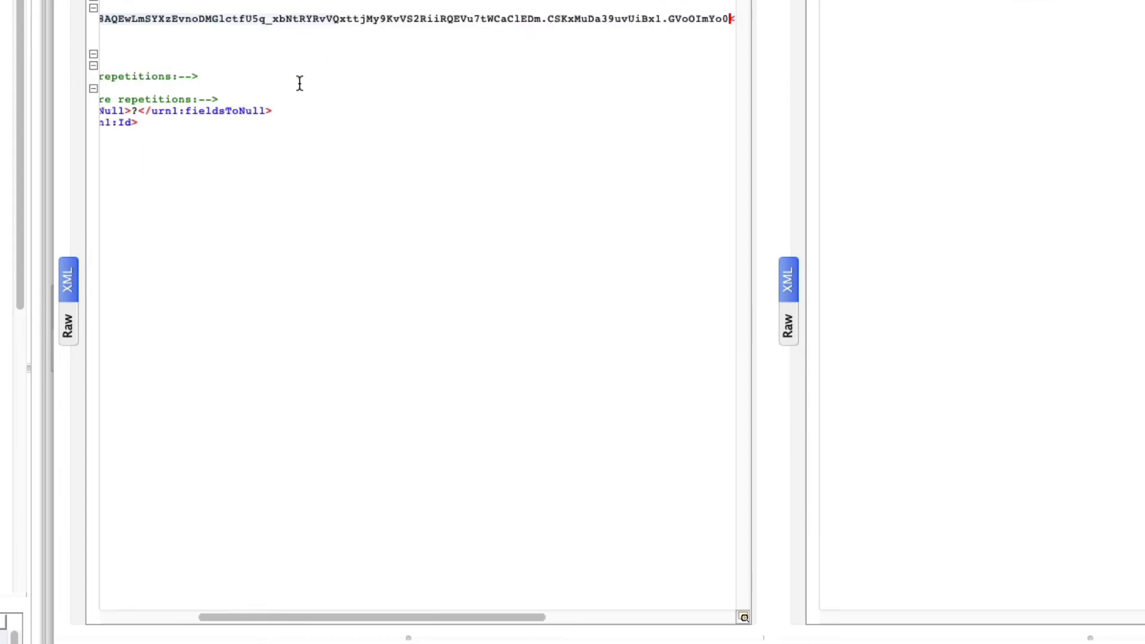
scroll(370, 103, "right", 5)
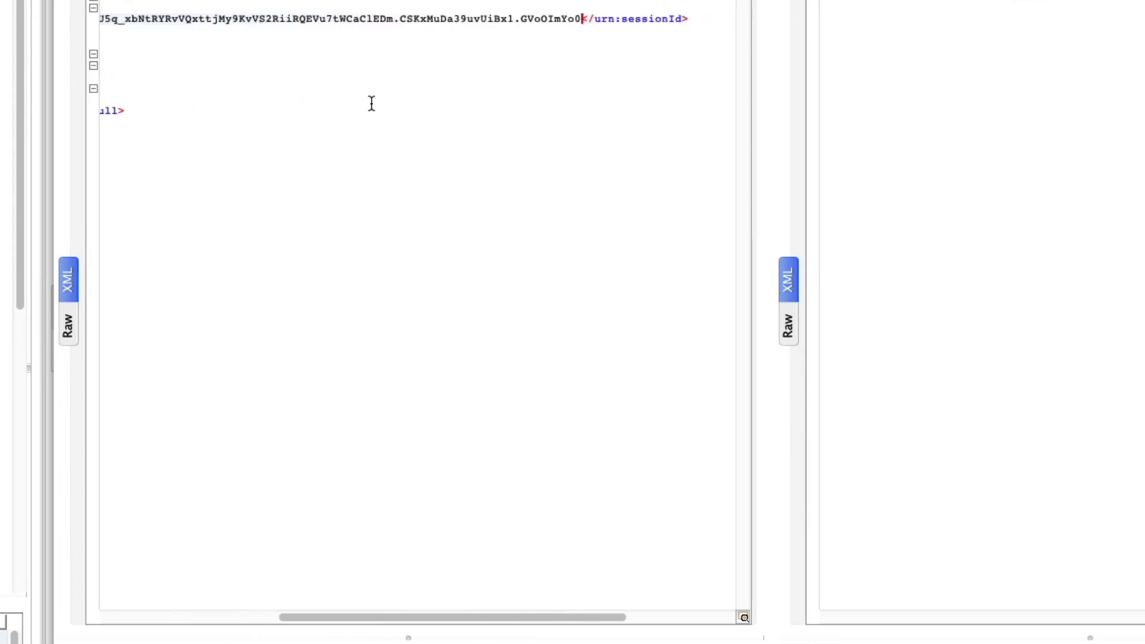
scroll(371, 103, "left", 14)
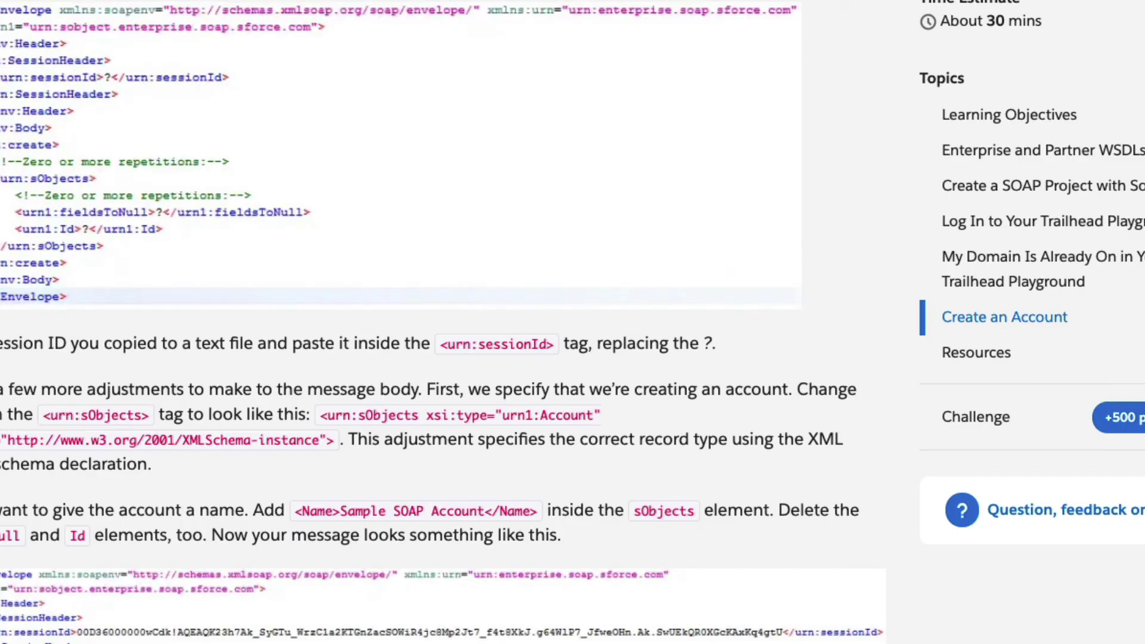
Step: Copy Trailhead's replacement <urn:sObjects xsi:type="urn1:Account" ...> tag snippet
scroll(766, 371, "down", 3)
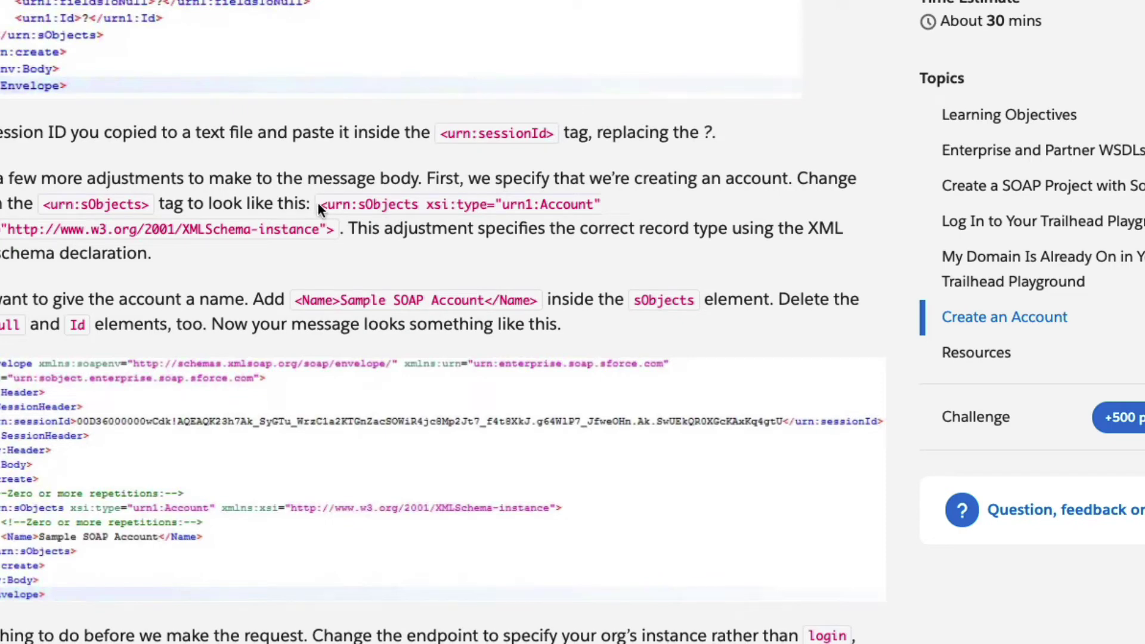
left_click_drag(317, 203, 340, 229)
left_click(360, 265)
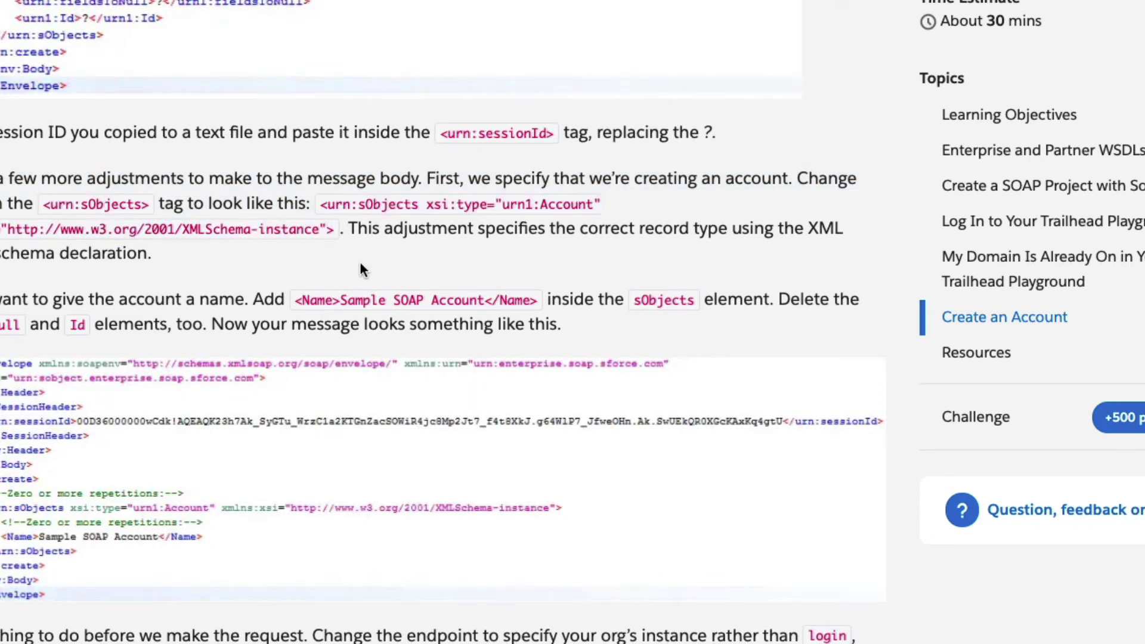
left_click_drag(332, 179, 332, 224)
left_click(335, 220)
left_click_drag(333, 179, 333, 222)
left_click(333, 217)
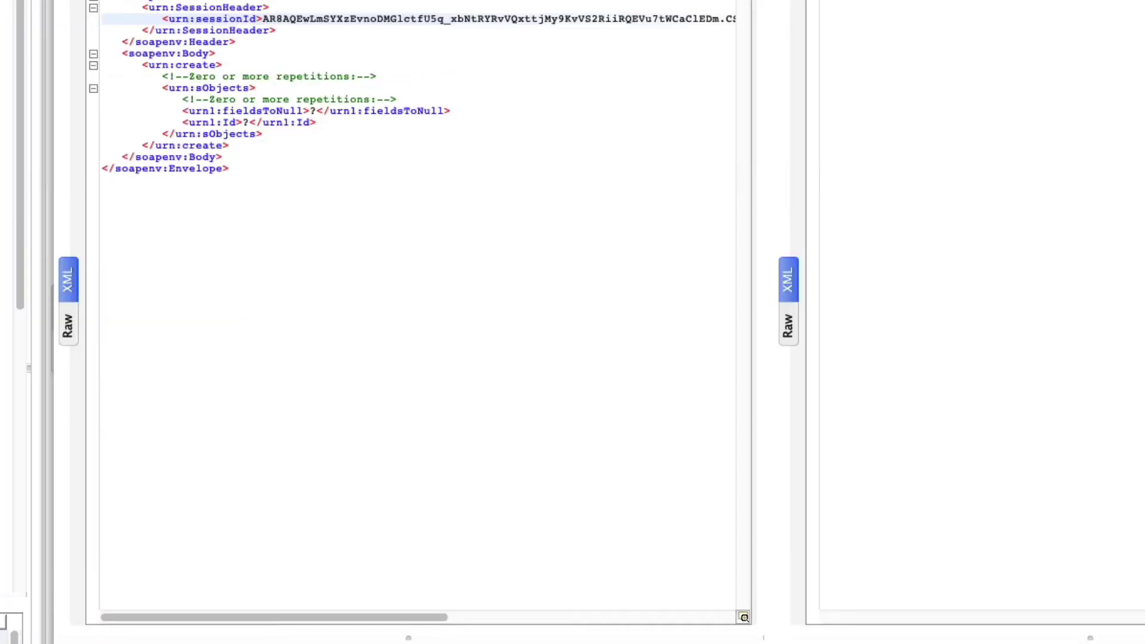
Step: Paste the Account-typed sObjects tag over <urn:sObjects> and select the comment, fieldsToNull and Id lines
left_click(261, 171)
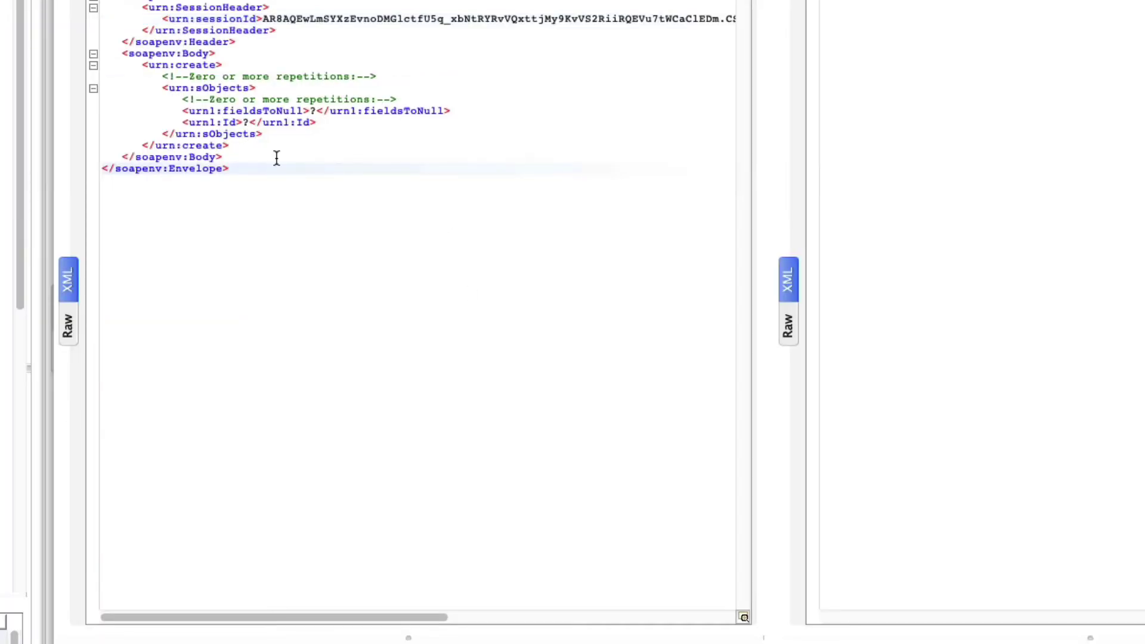
left_click(276, 88)
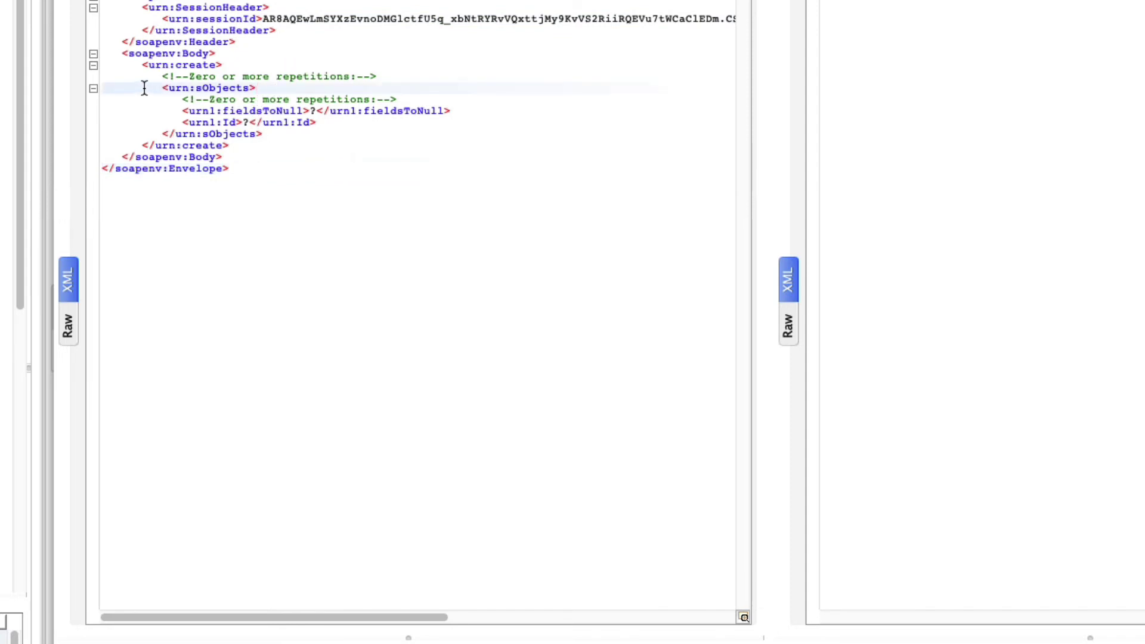
left_click(162, 87, "shift")
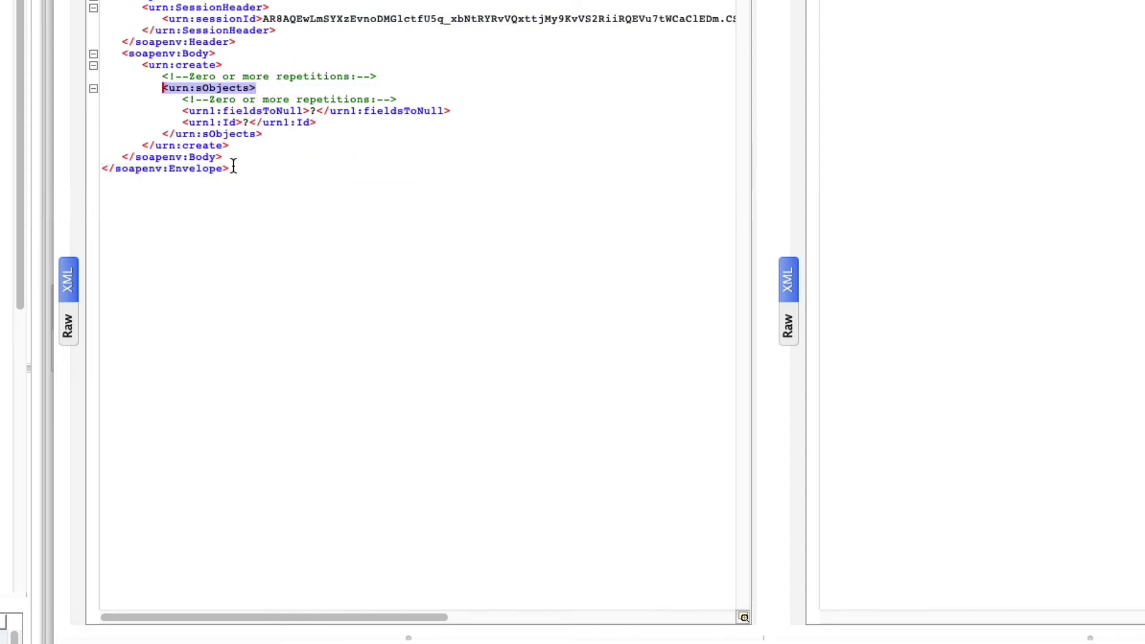
key("ctrl+v")
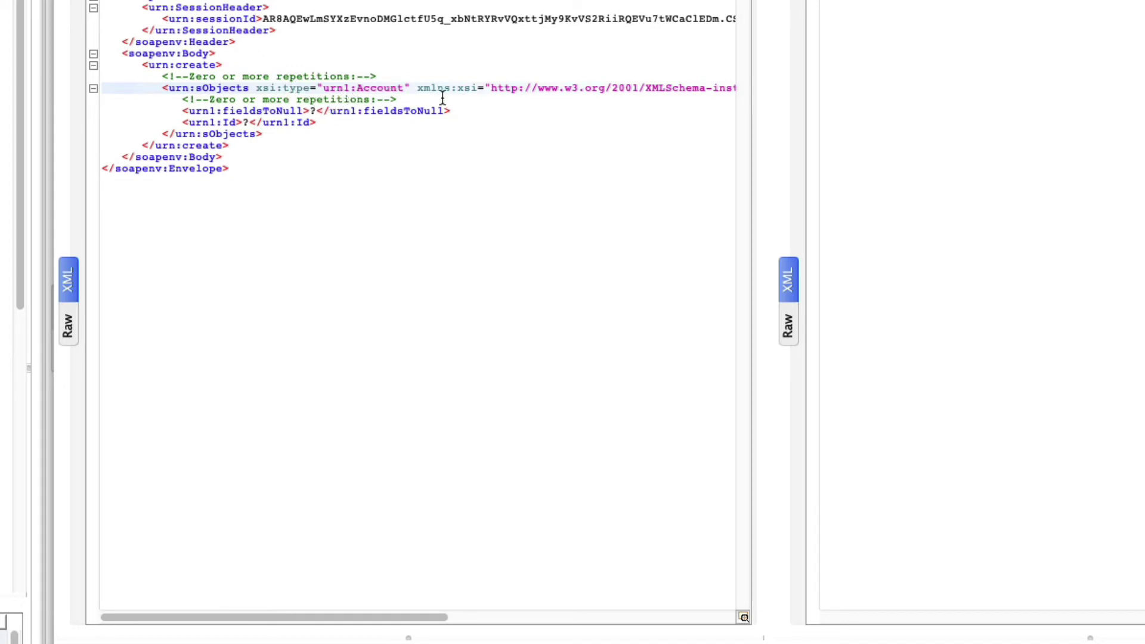
scroll(441, 97, "right", 3)
scroll(441, 97, "left", 3)
left_click(466, 112)
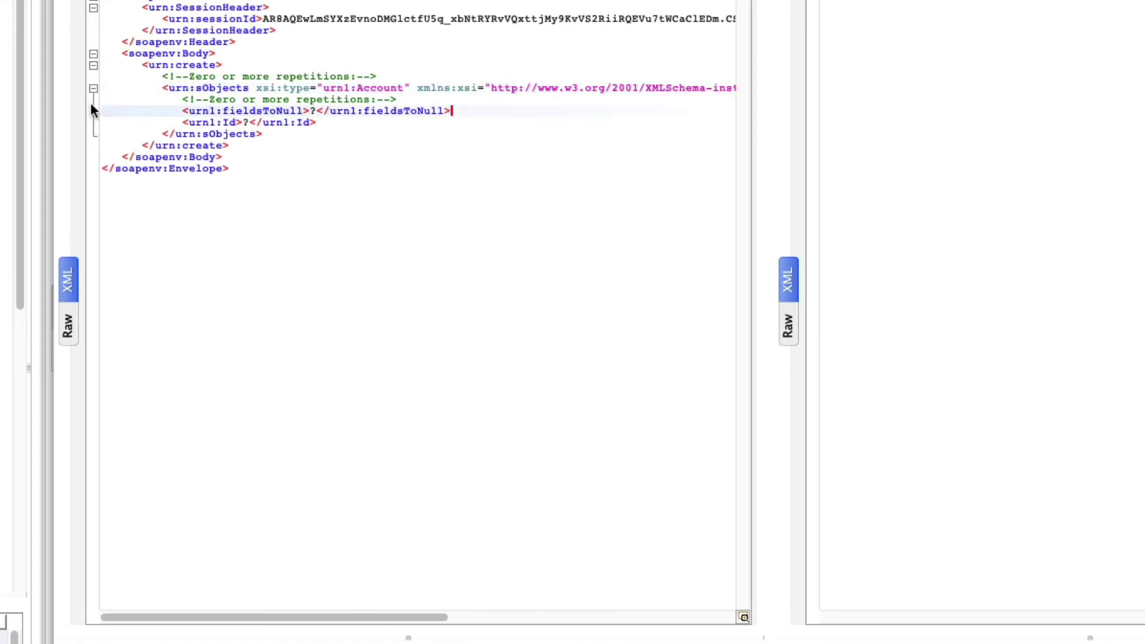
left_click_drag(317, 122, 56, 94)
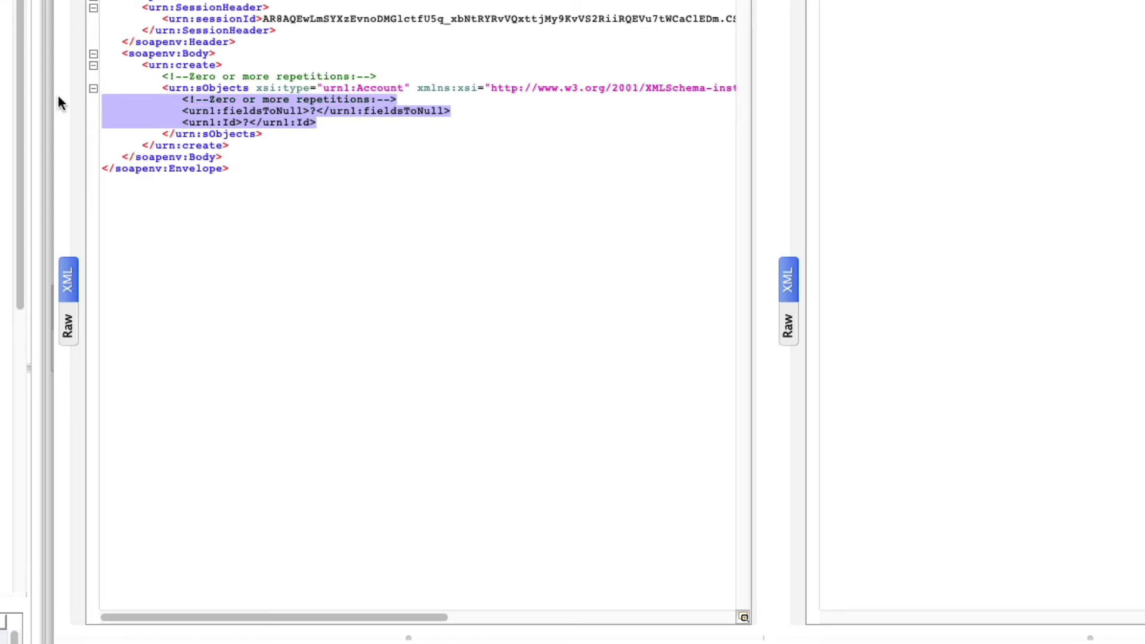
Step: Delete the comment, fieldsToNull and Id lines and insert <Name>Sample SOAP Account</Name> inside sObjects
key("BackSpace")
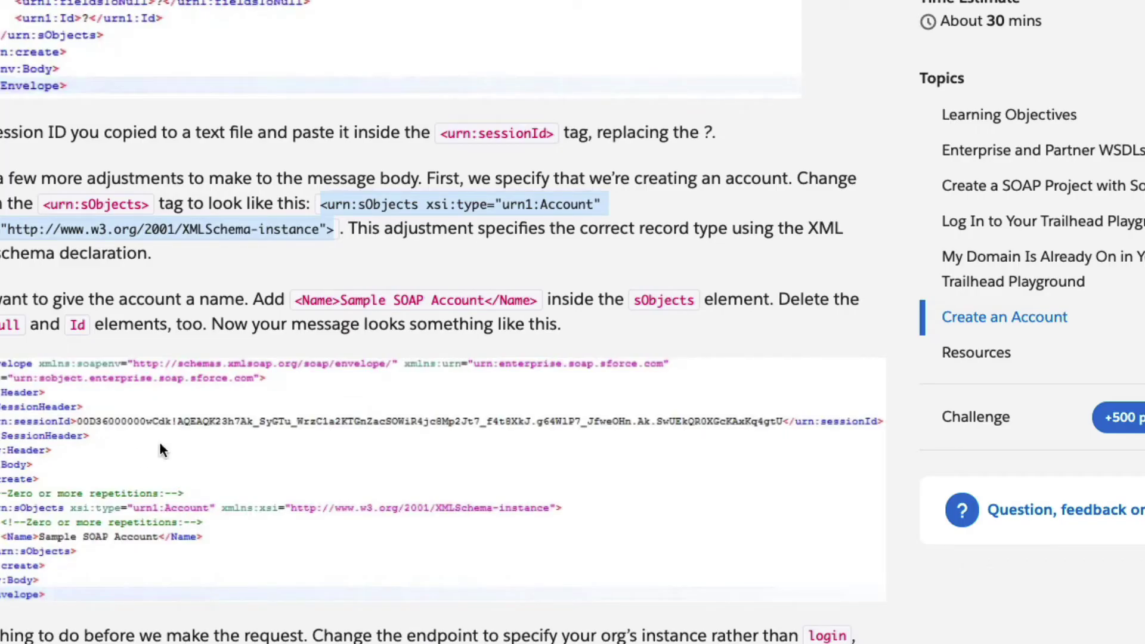
scroll(438, 326, "down", 3)
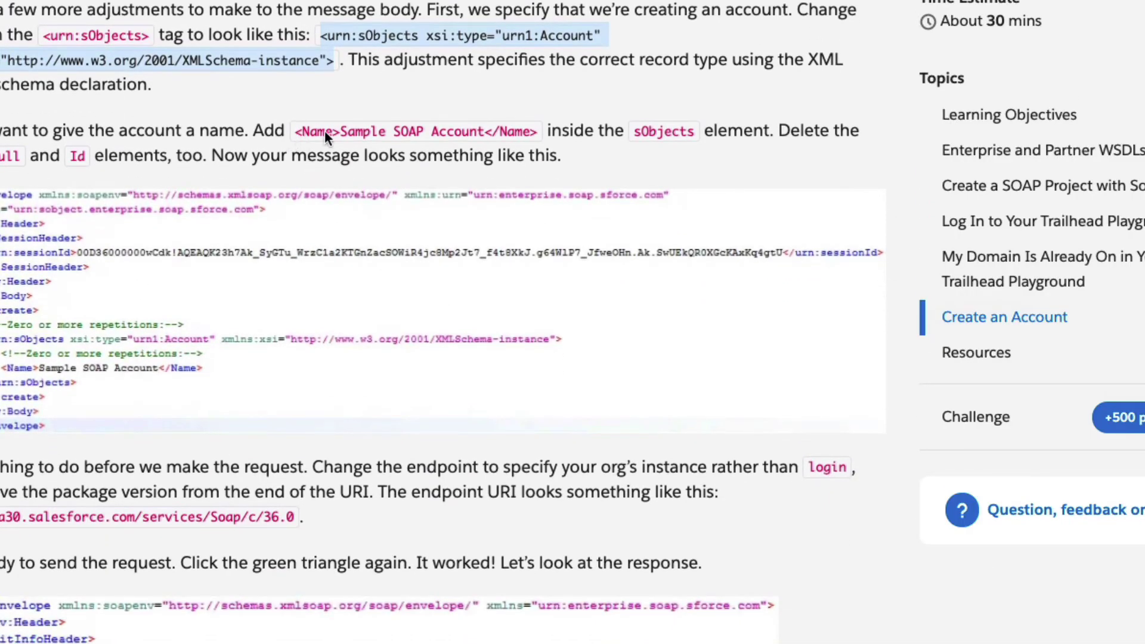
left_click_drag(295, 131, 539, 131)
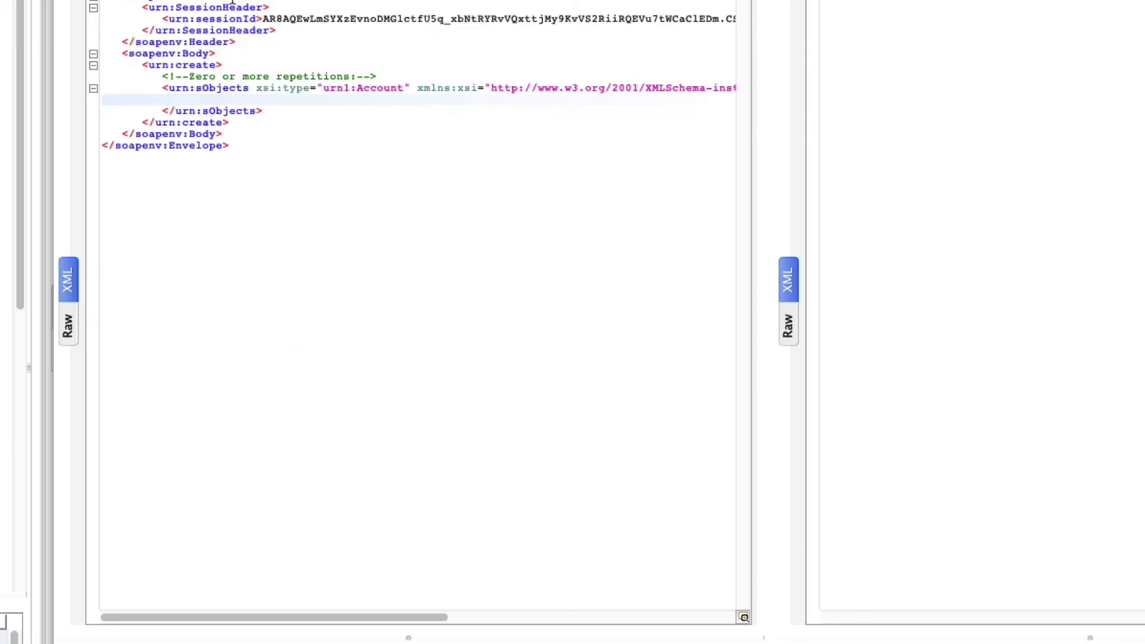
type("<Name>Sample SOAP Account</Name>")
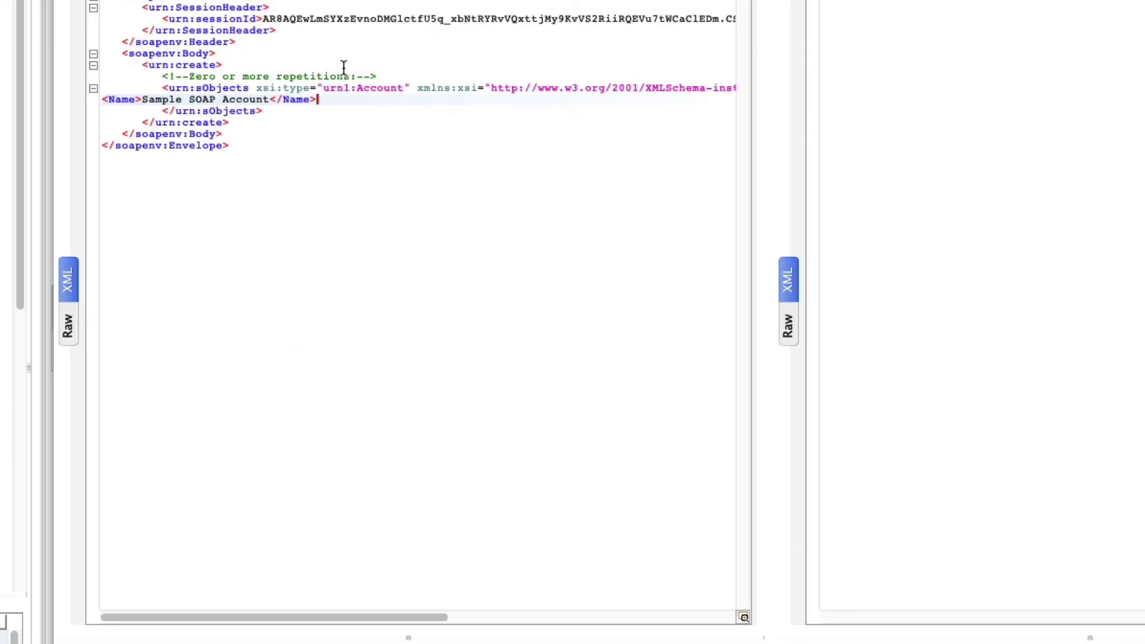
left_click(103, 99)
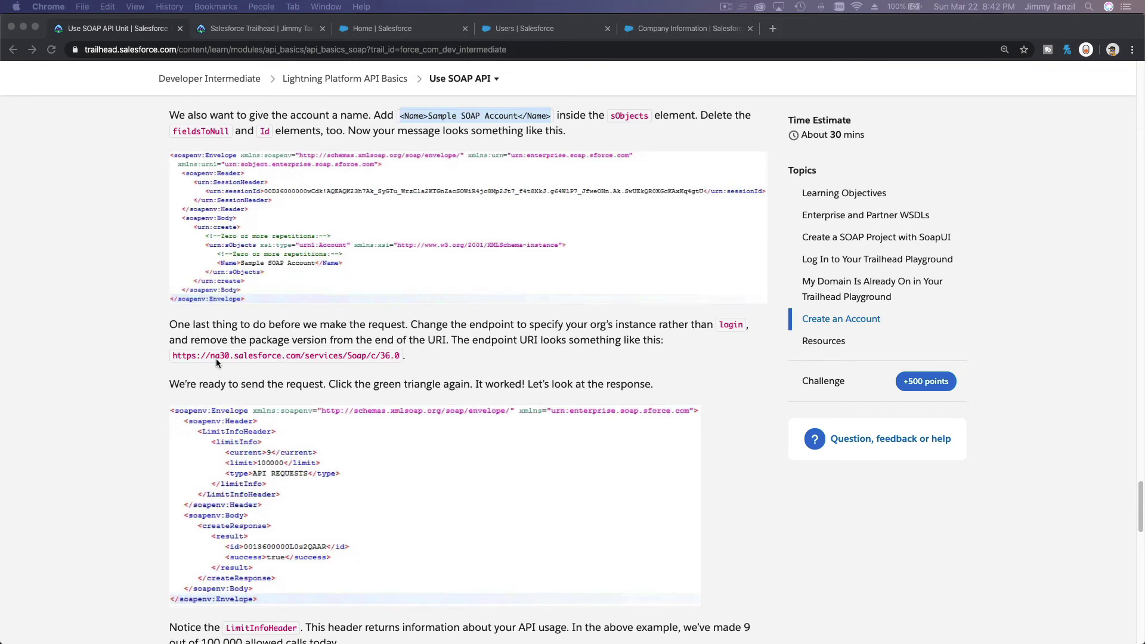
Step: Scroll Trailhead to the paragraph on changing the endpoint to the org's instance URL
scroll(217, 362, "down", 1)
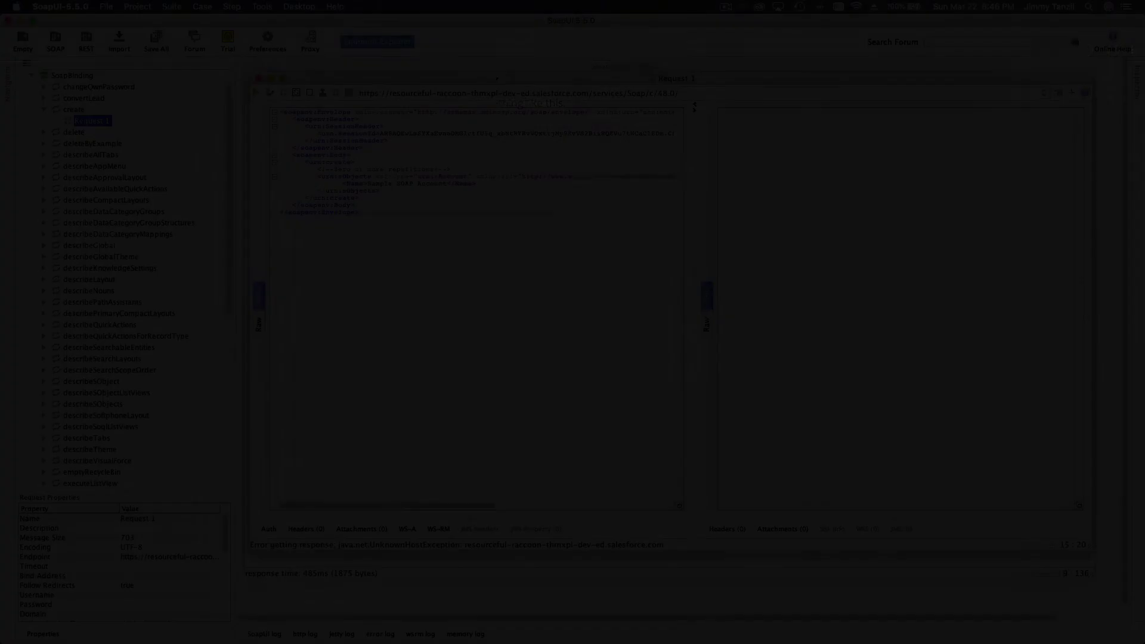
Step: Select and copy the org's instance domain from the login response's serverUrl value
left_click_drag(406, 77, 415, 113)
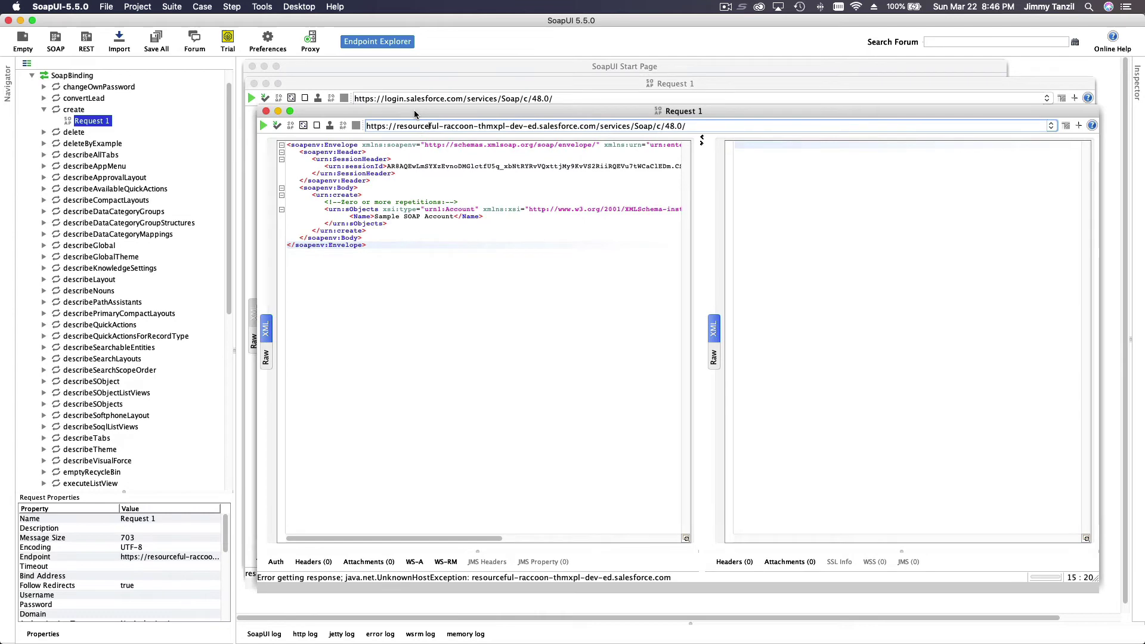
left_click(392, 78)
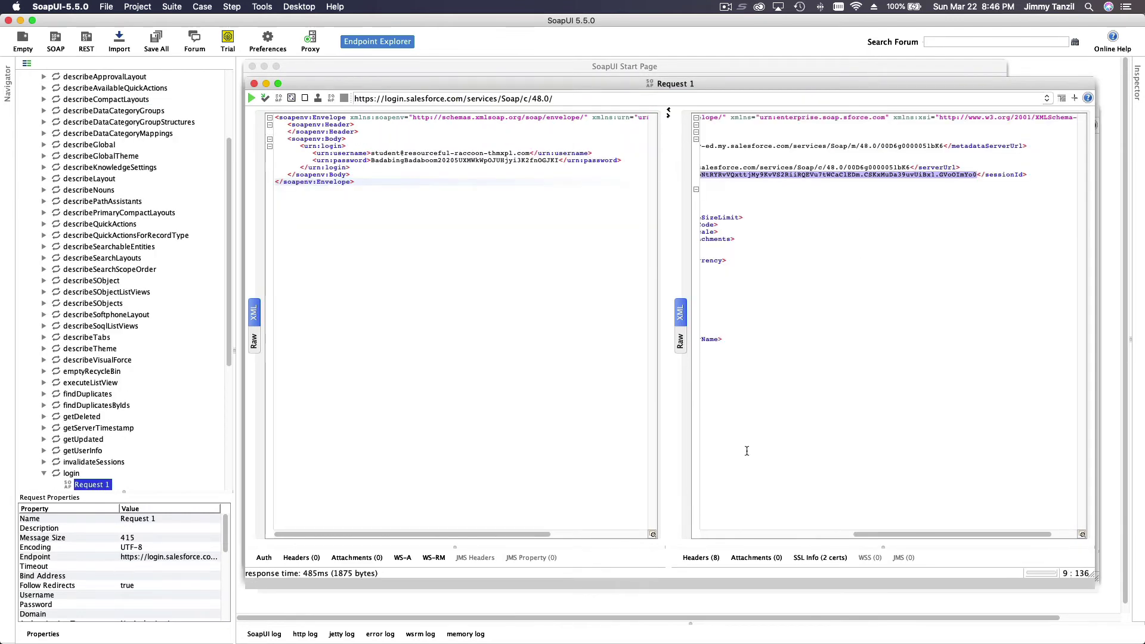
scroll(710, 537, "left", 10)
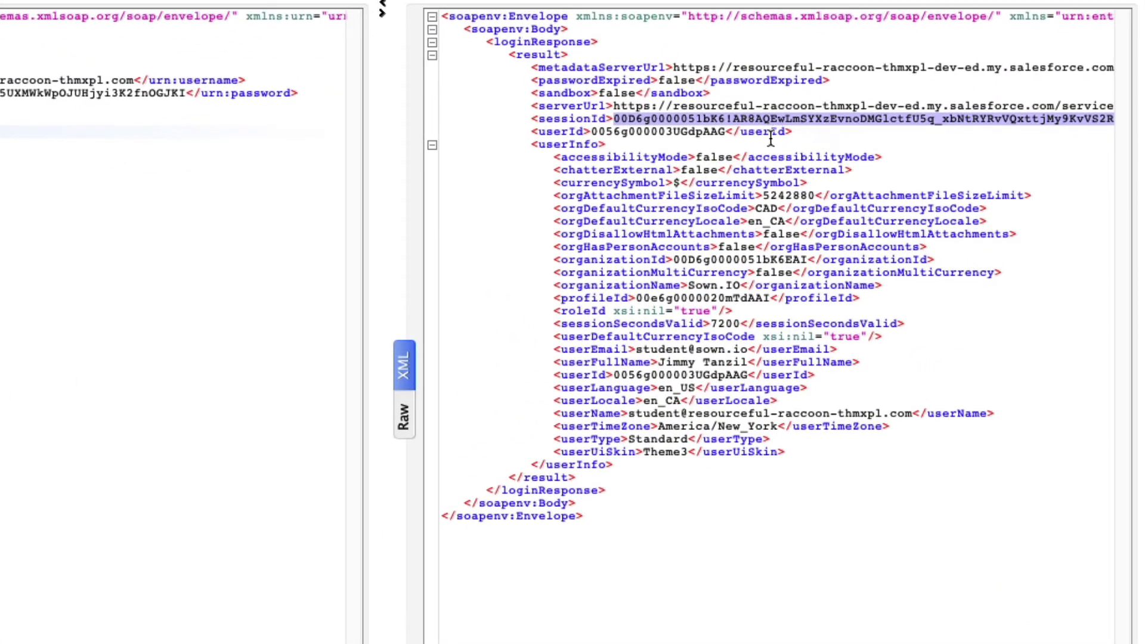
left_click(608, 104)
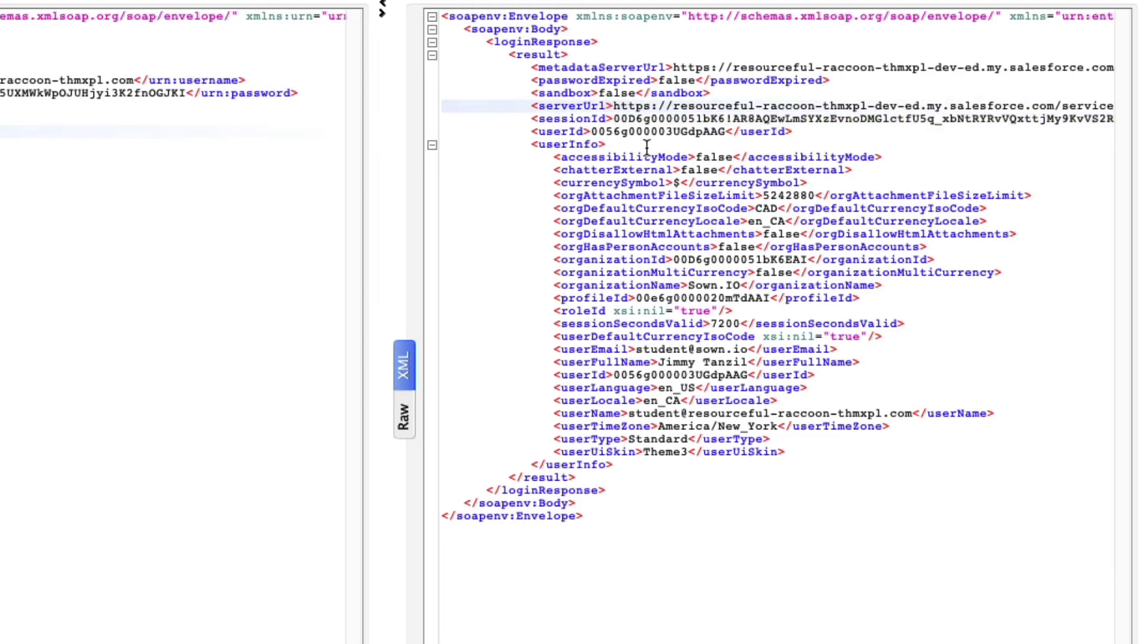
scroll(646, 146, "right", 1)
scroll(646, 146, "right", 5)
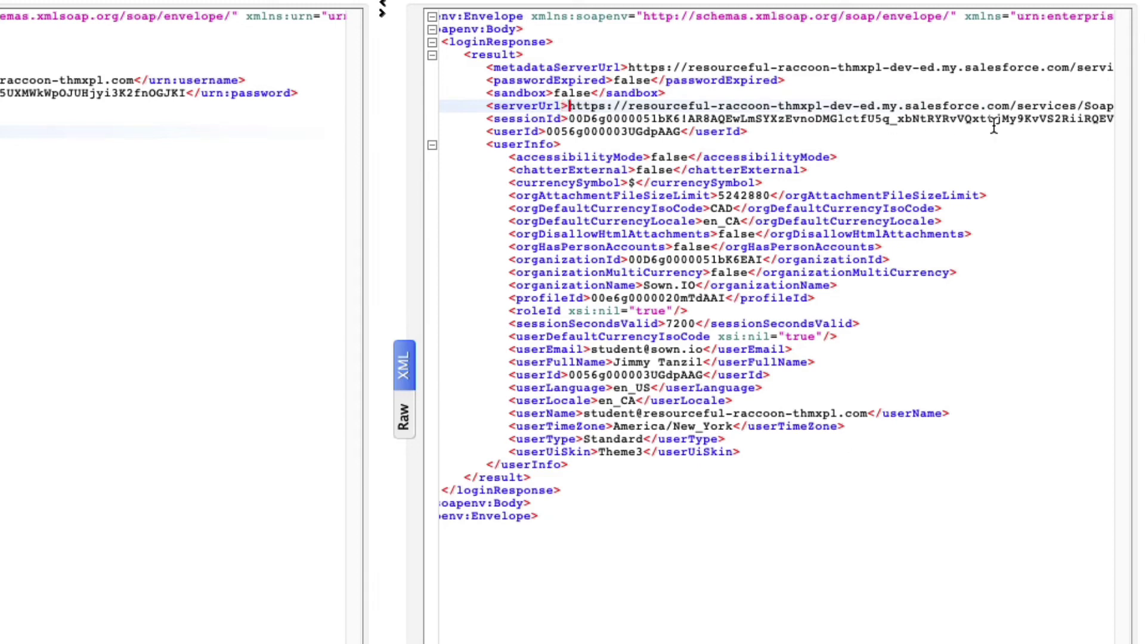
left_click(1012, 105, "shift")
key("super+c")
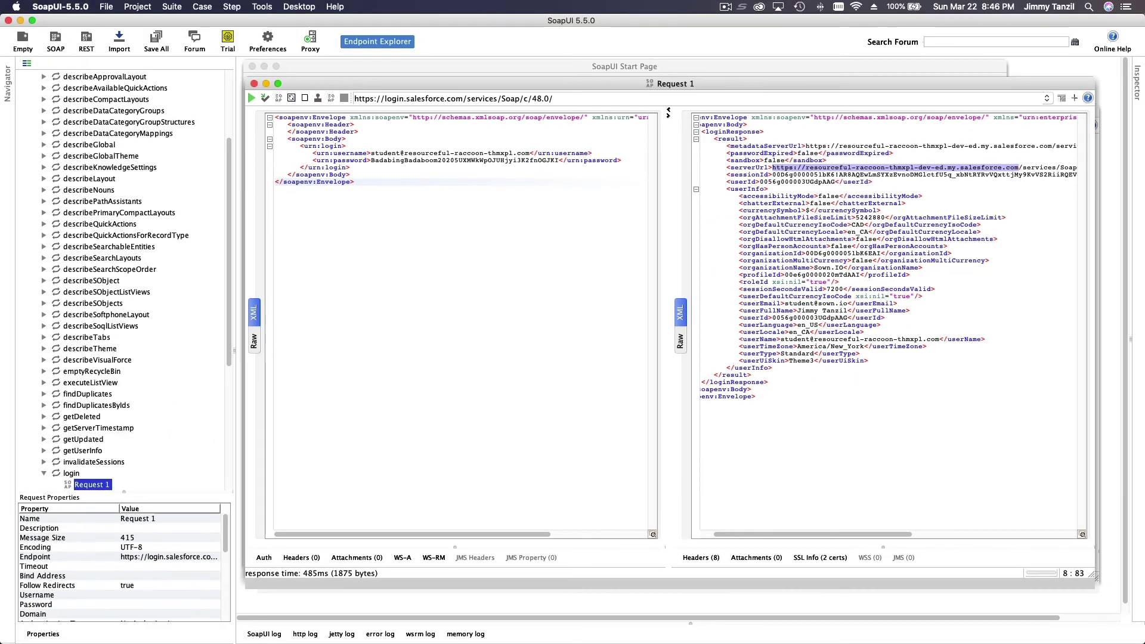
key("super+Tab")
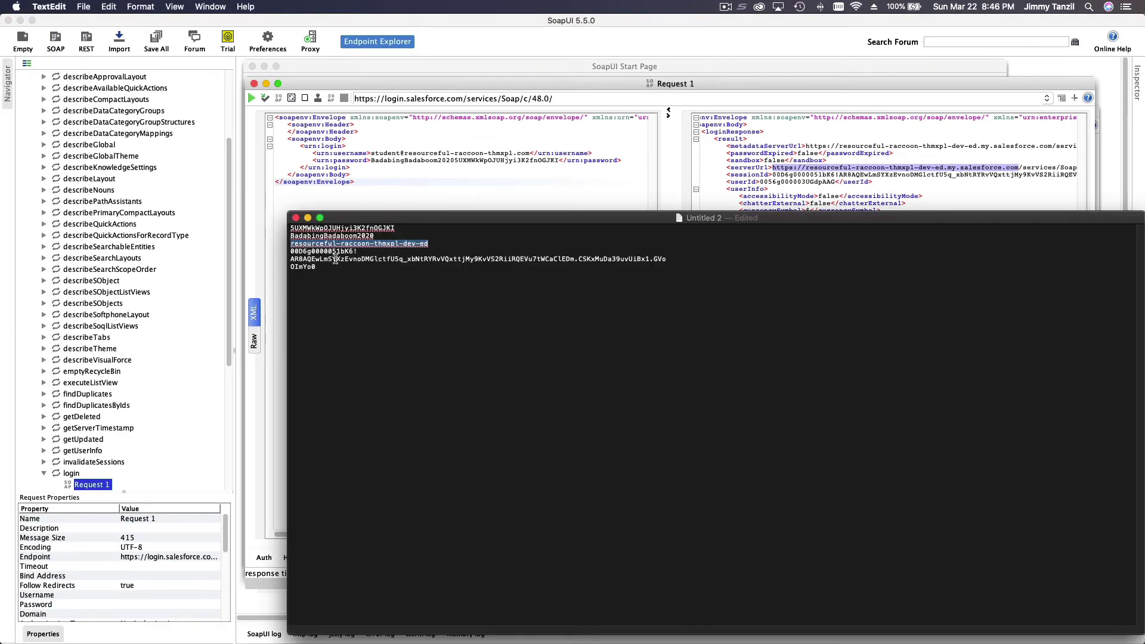
Step: Replace the TextEdit note's third line with the my.salesforce.com instance URL and copy it
key("super+v")
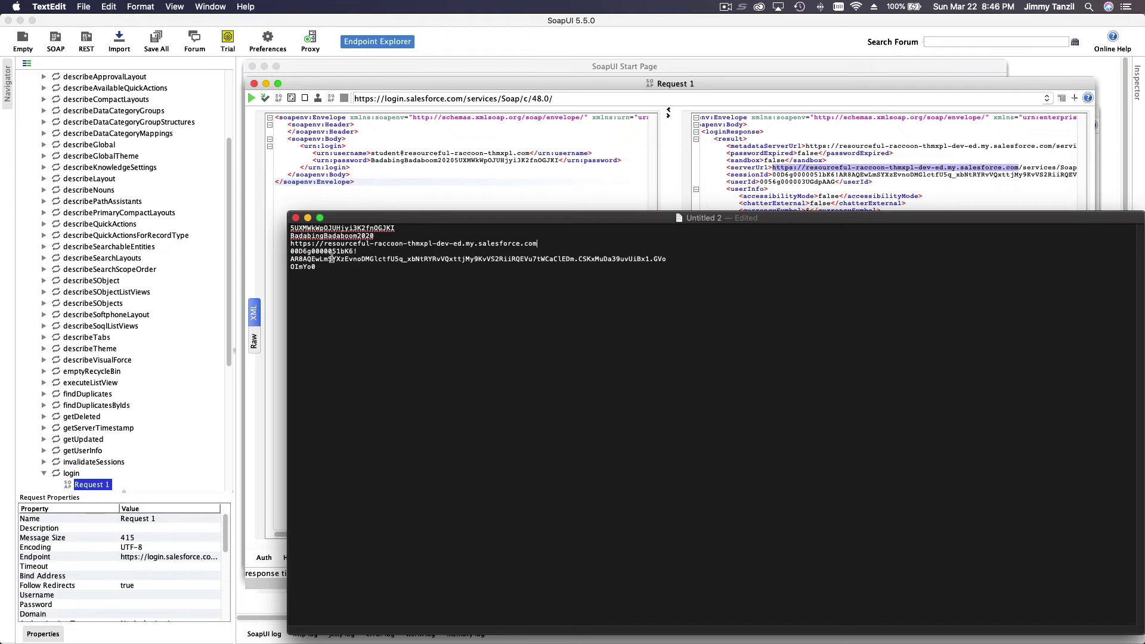
triple_click(291, 241)
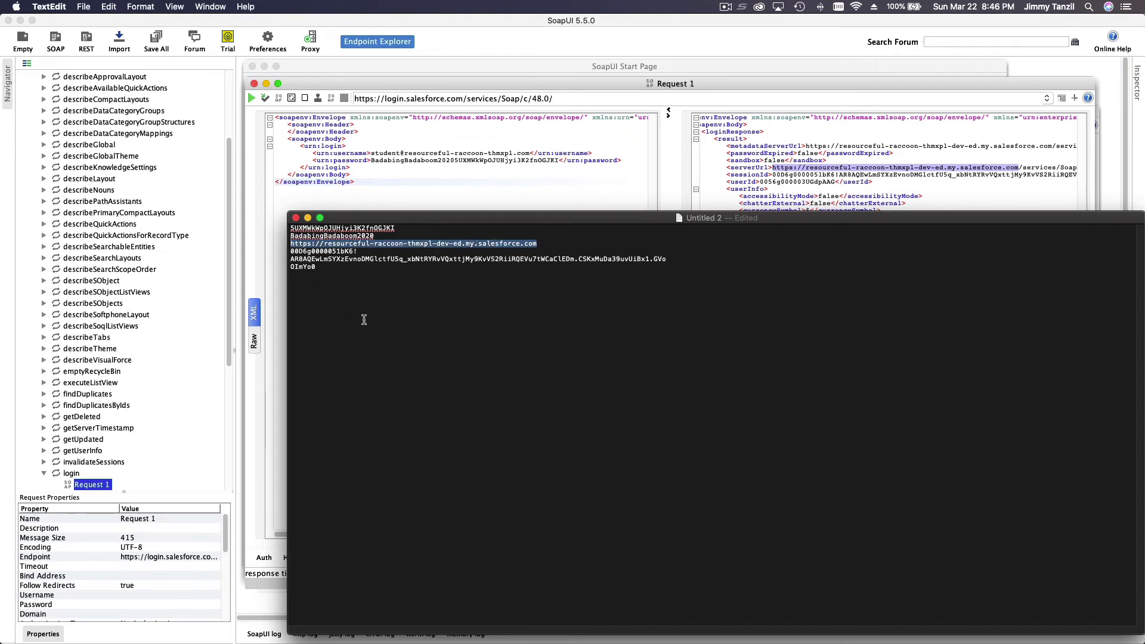
key("super+c")
left_click(356, 83)
Step: Change the create request's endpoint host to the org's my.salesforce.com domain
left_click(348, 70)
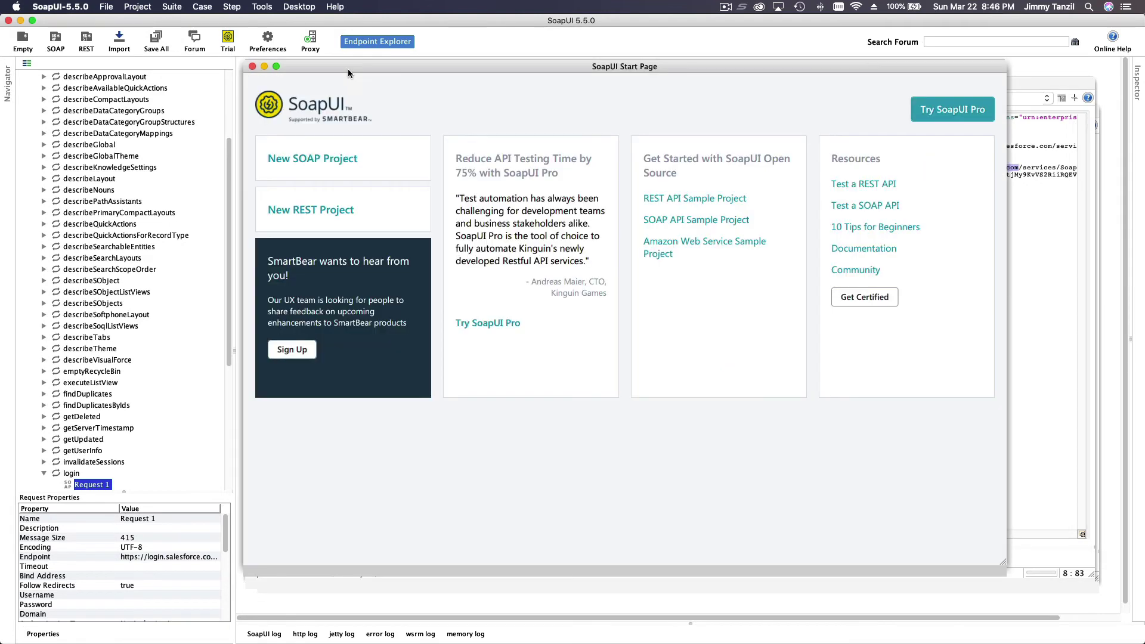
left_click(251, 67)
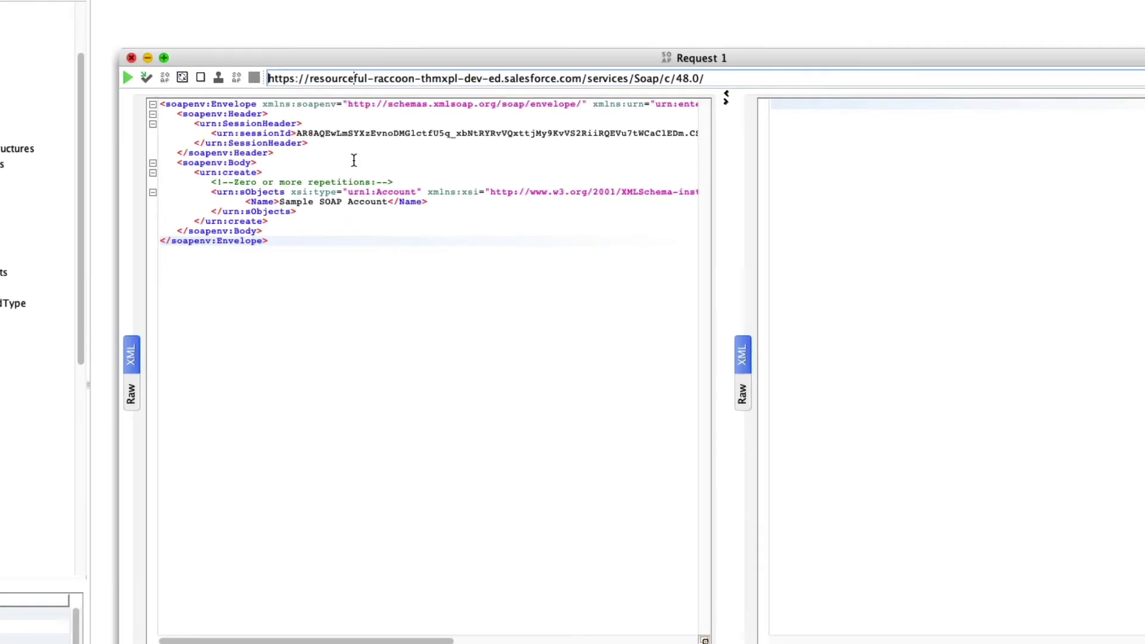
left_click(566, 29)
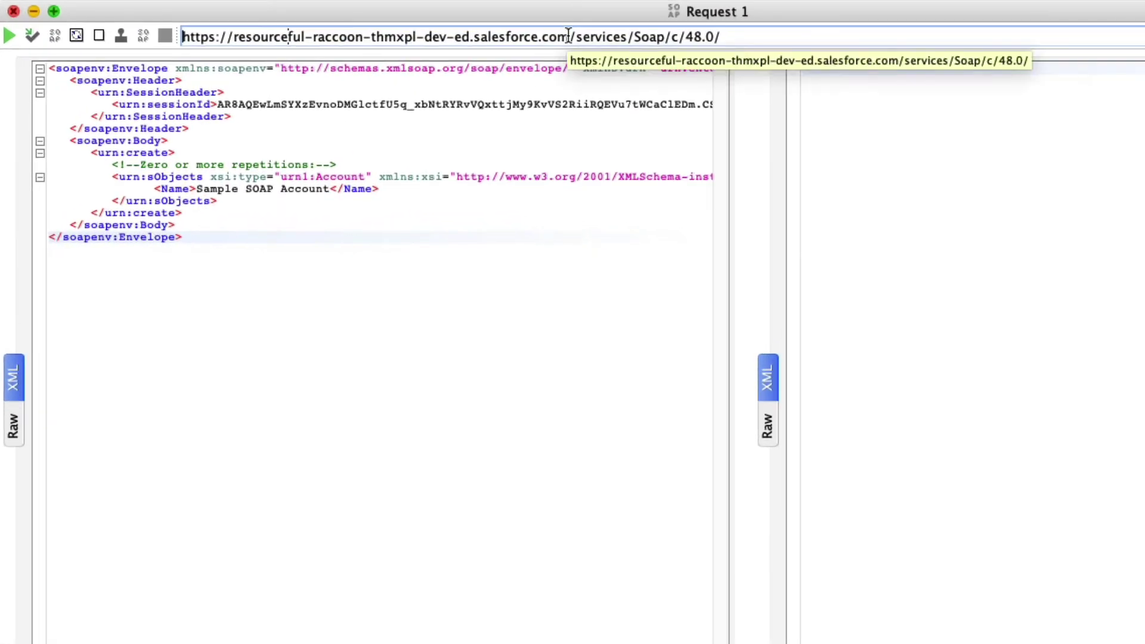
key("shift+Home")
key("super+v")
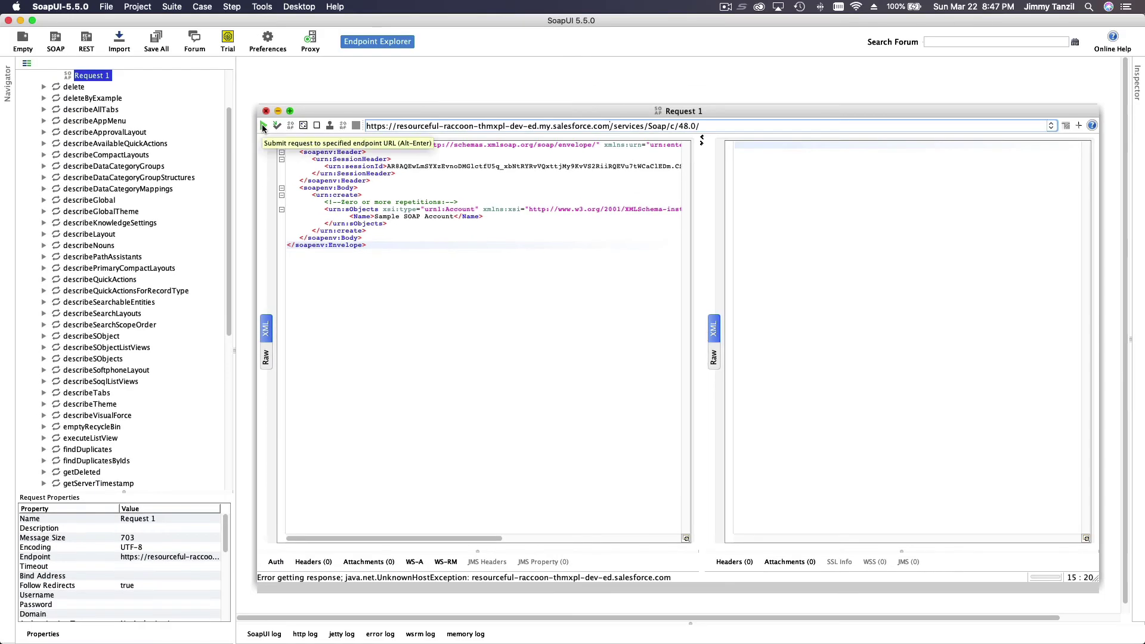
Step: Send the create request and check the response, including API usage 13 of 15000
left_click(9, 36)
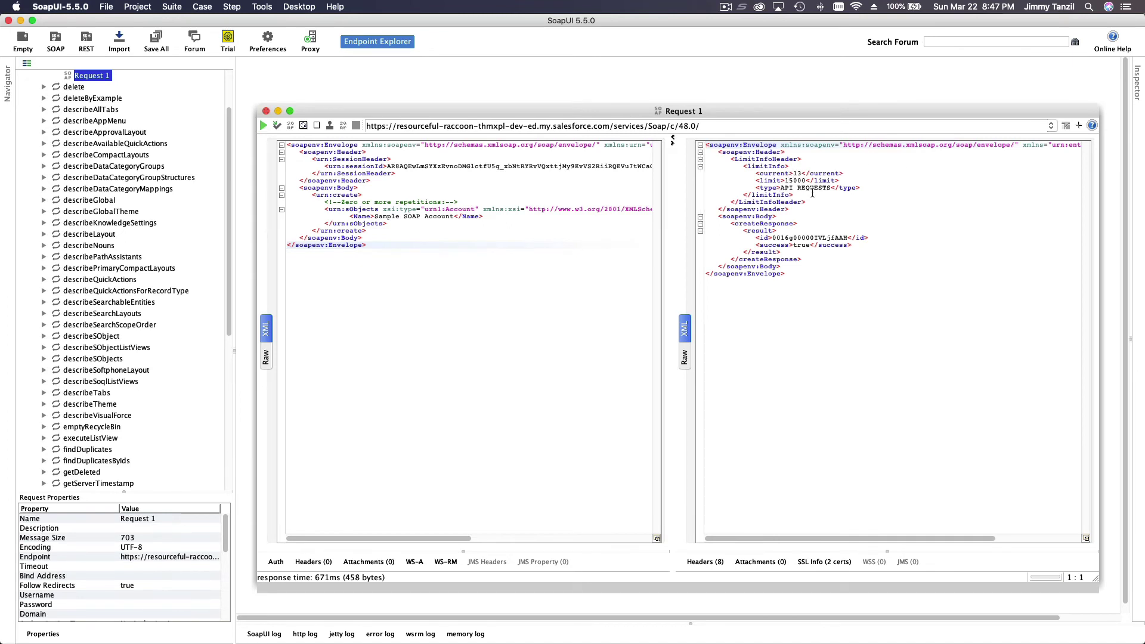
double_click(796, 173)
double_click(787, 180)
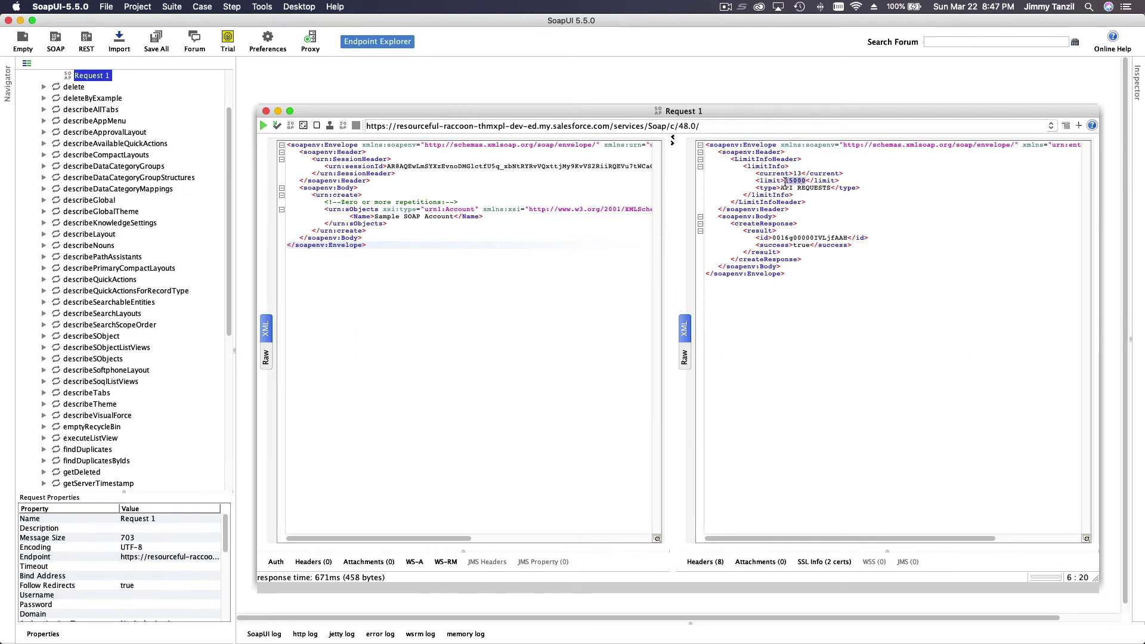
left_click(814, 206)
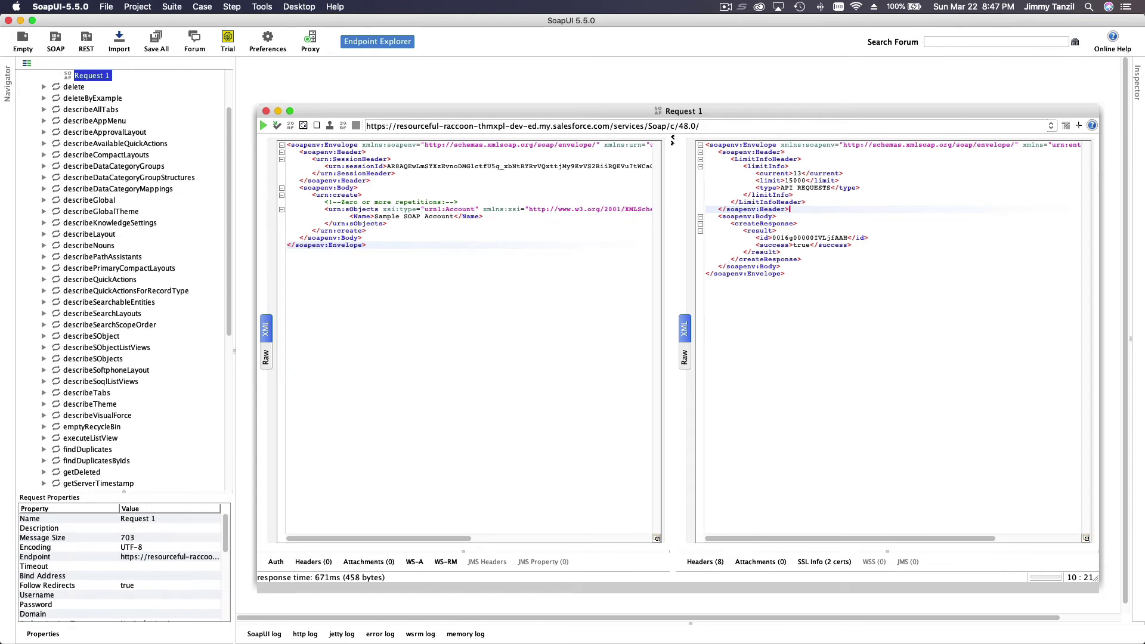
key("super+Tab")
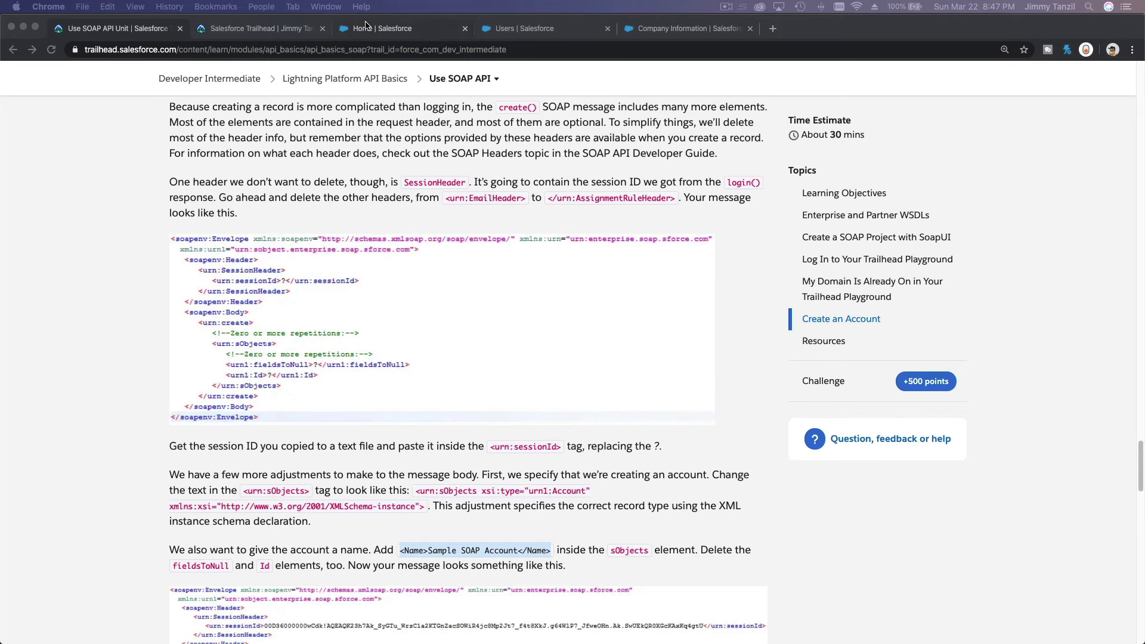
Step: Find Sample SOAP Account in the All Accounts list view and open its record
left_click(366, 28)
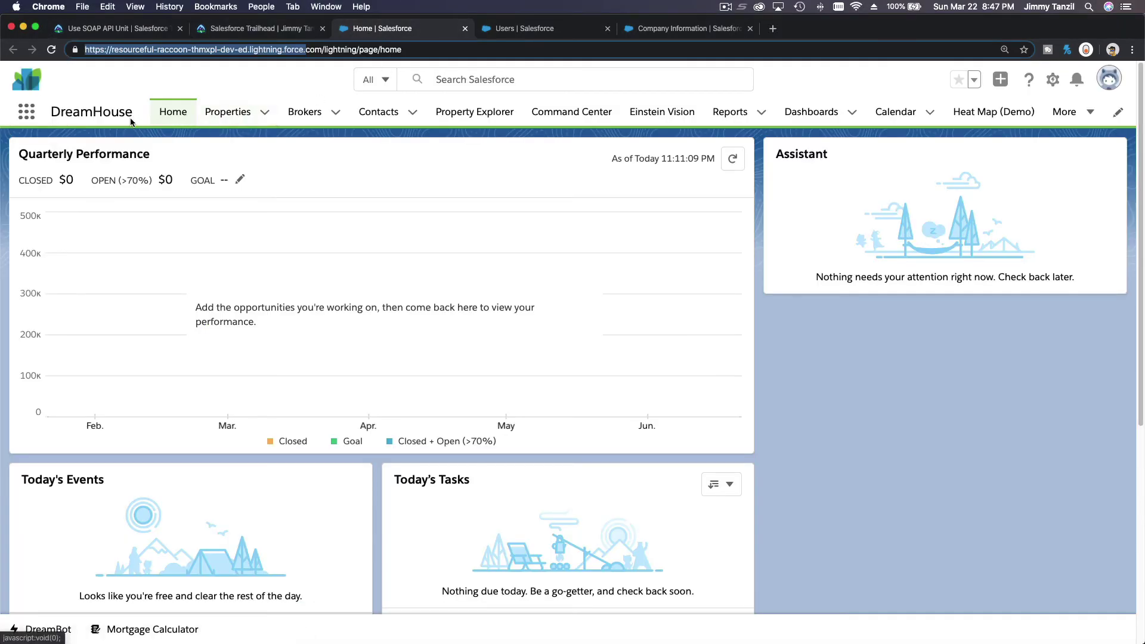
left_click(25, 118)
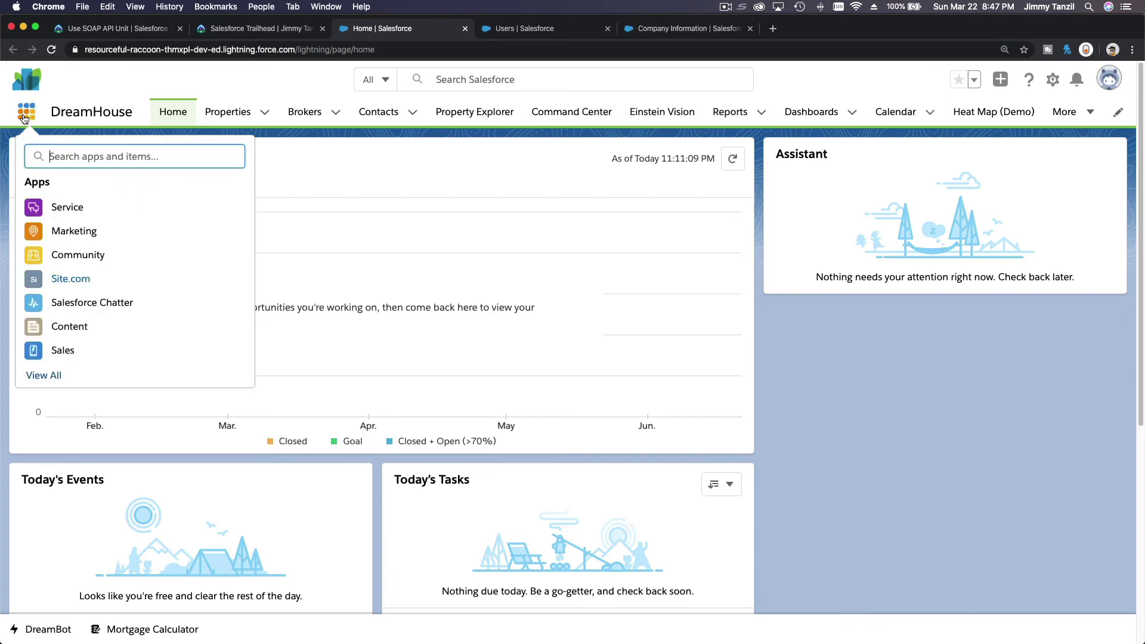
type("Accounts")
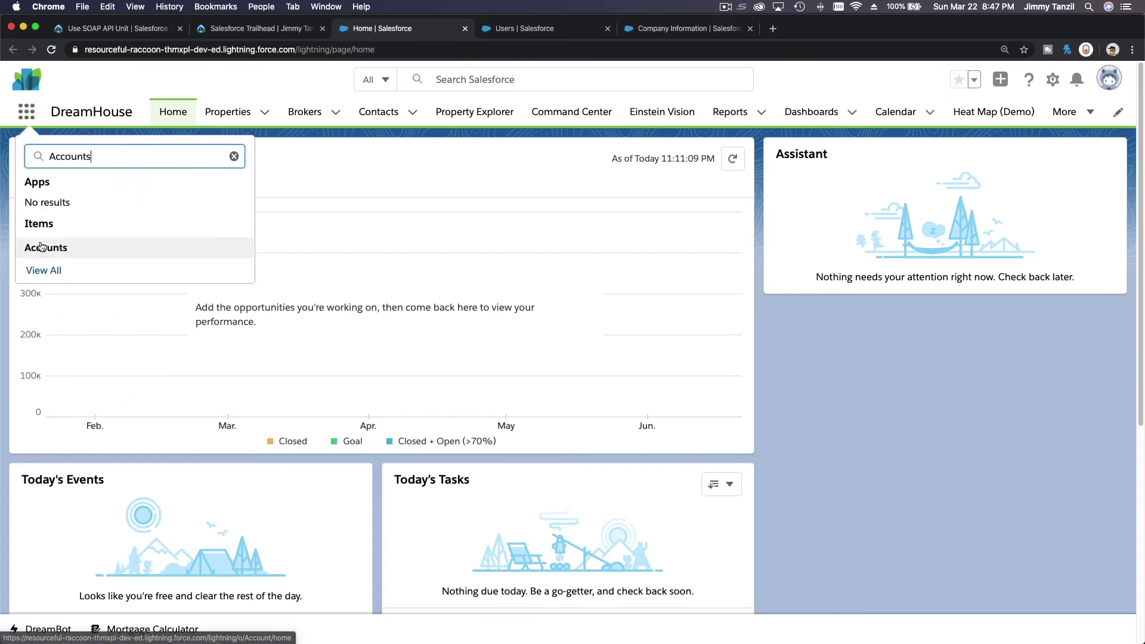
left_click(42, 245)
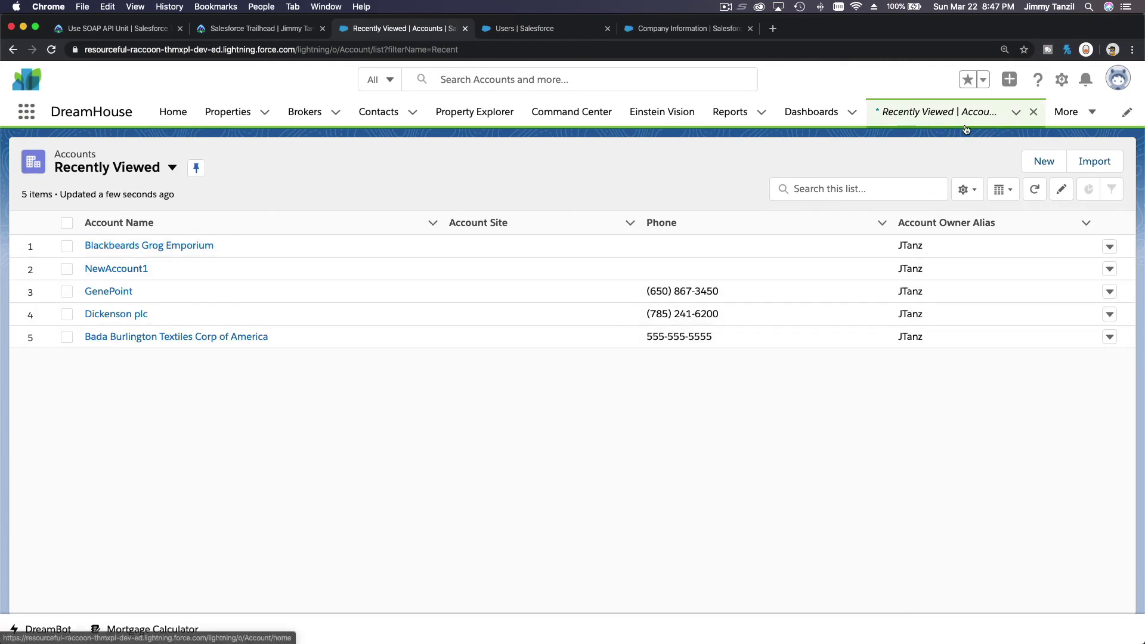
left_click(130, 167)
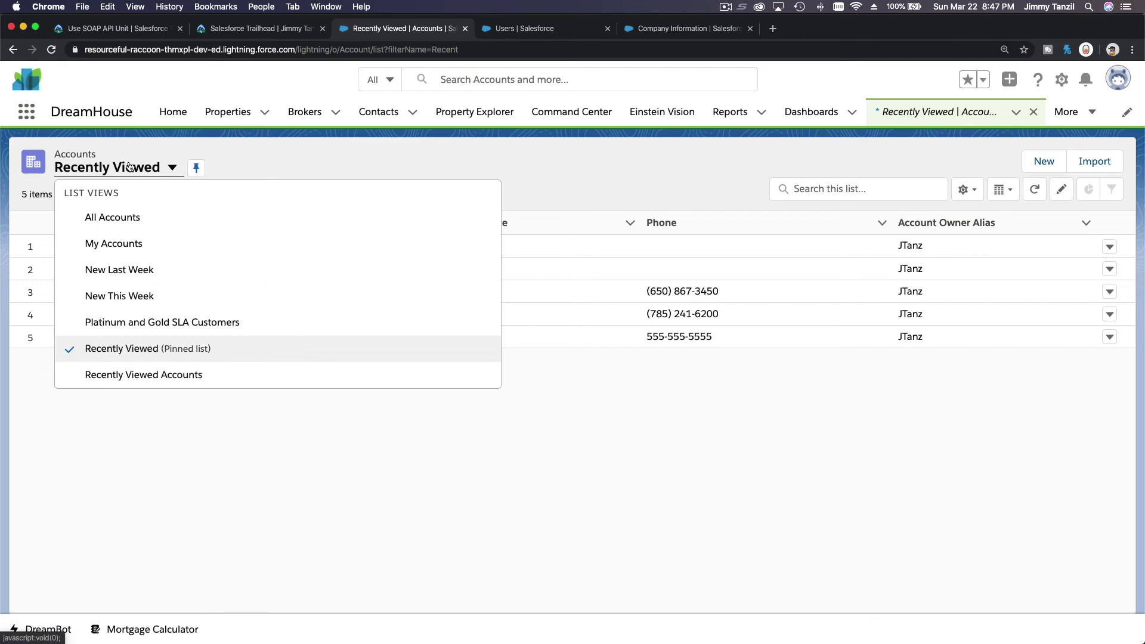
left_click(122, 217)
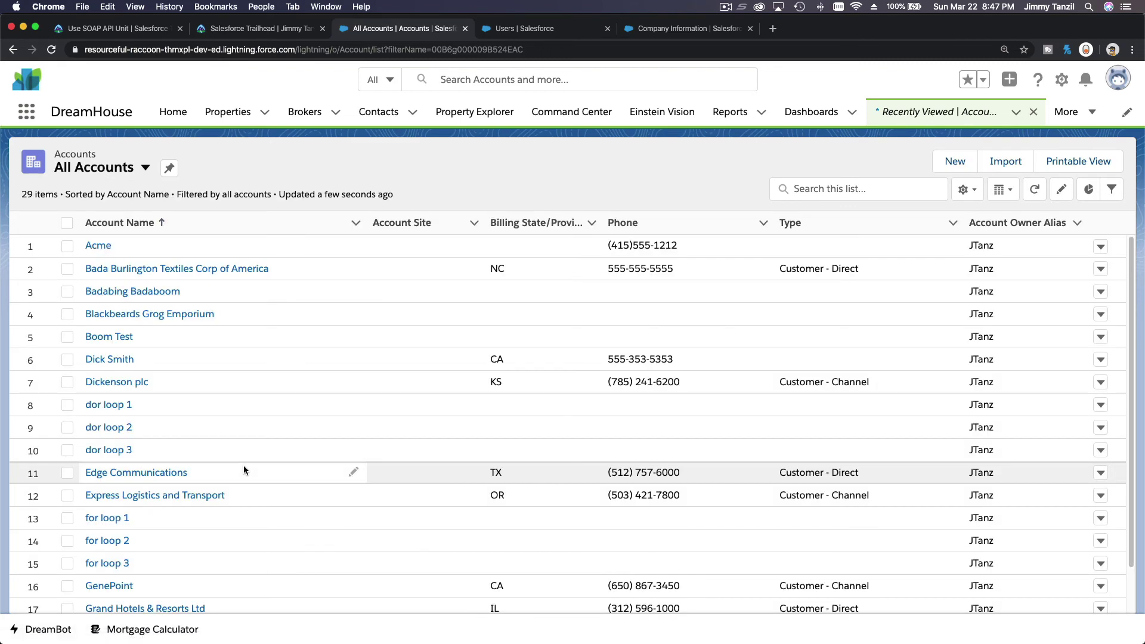
scroll(173, 289, "down", 5)
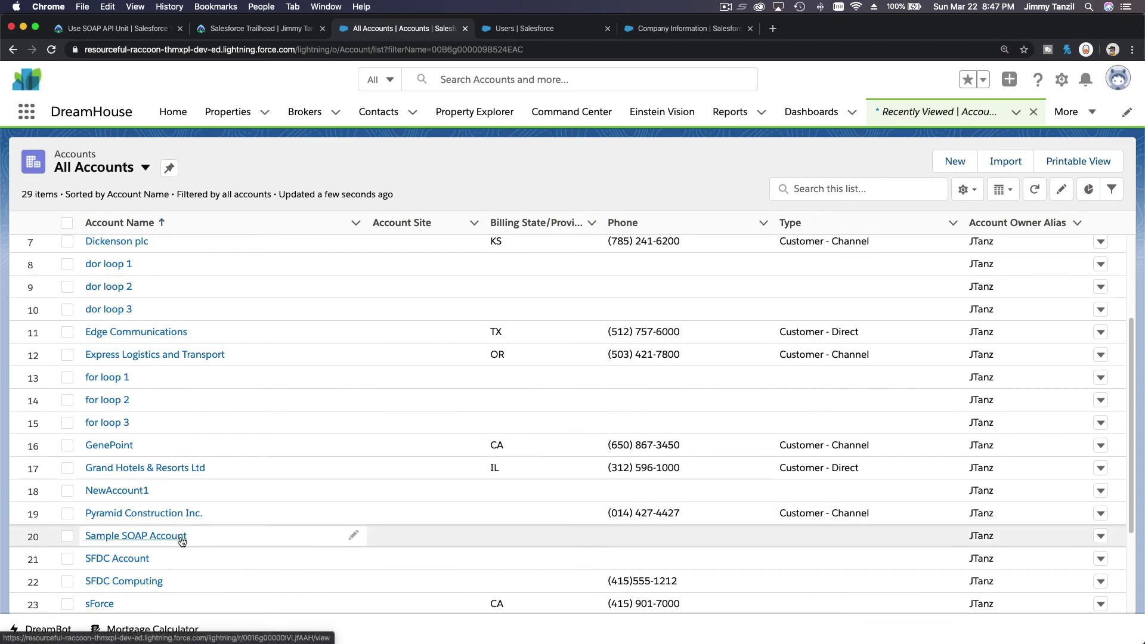
left_click(178, 537)
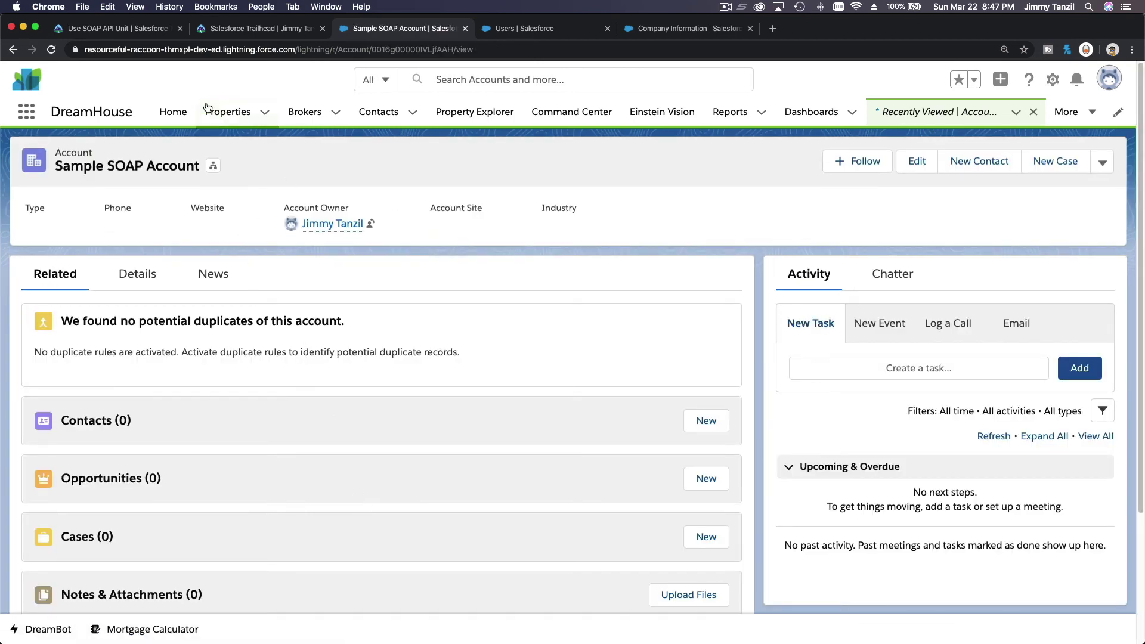
Step: Scroll to the Hands-on Challenge and select the required account name 'Bluebeards Grog House'
left_click(114, 36)
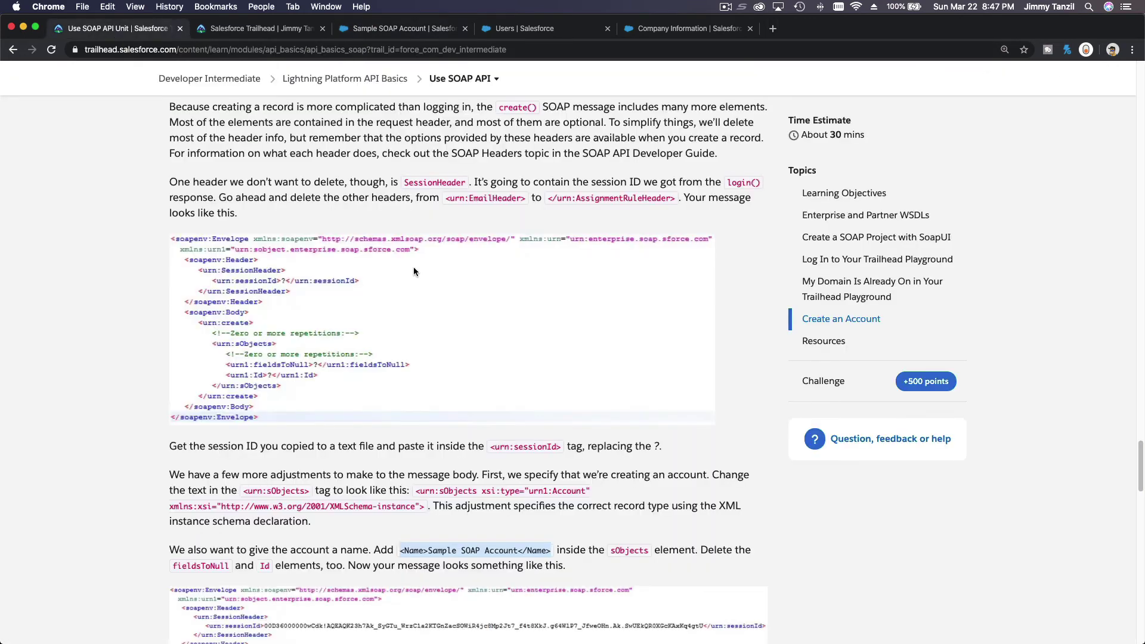
scroll(587, 307, "down", 5)
scroll(587, 310, "down", 4)
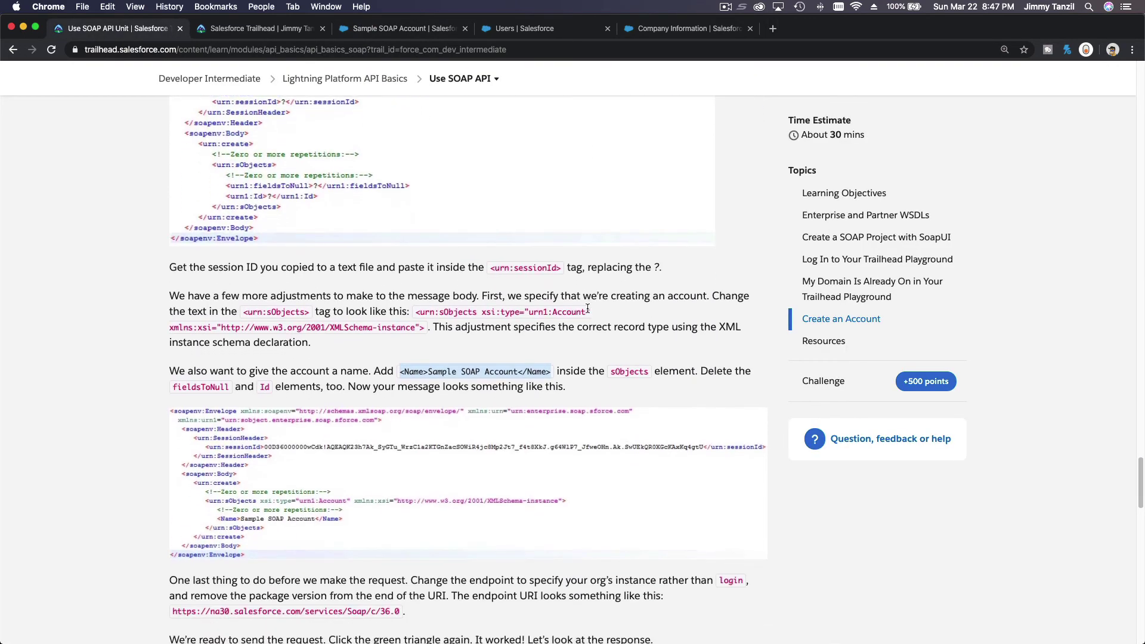
scroll(586, 311, "down", 8)
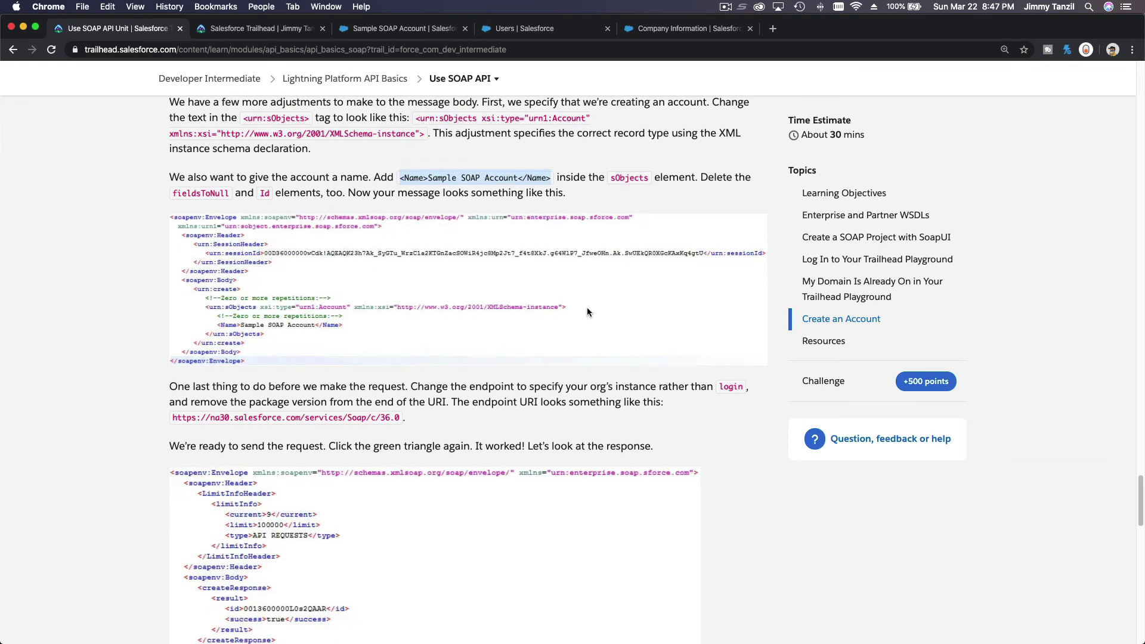
scroll(587, 311, "down", 4)
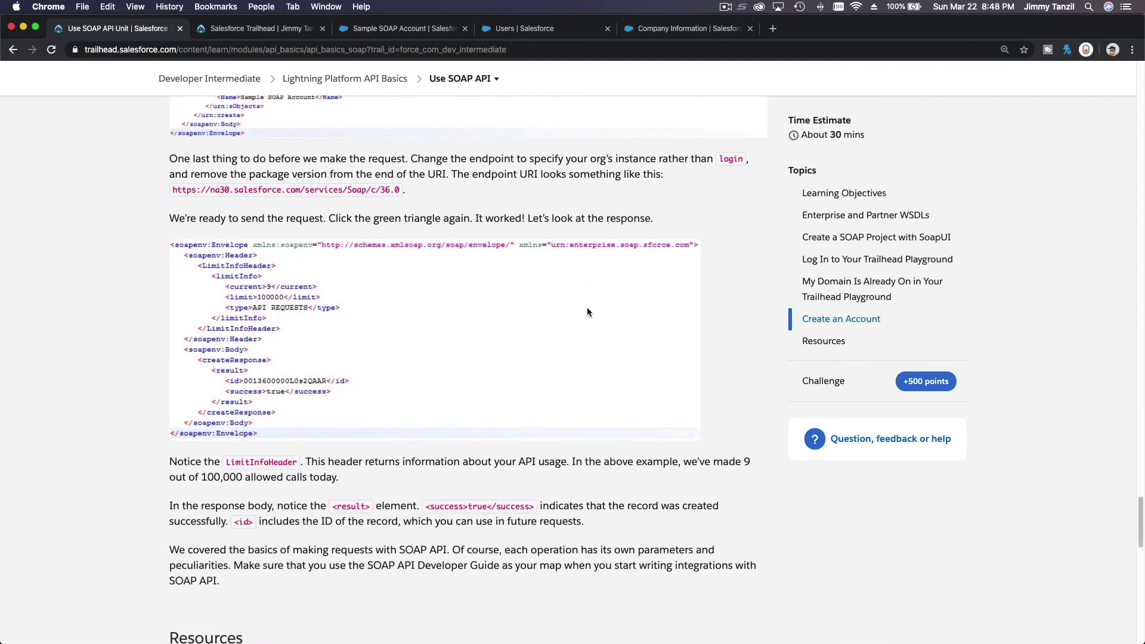
scroll(587, 310, "down", 3)
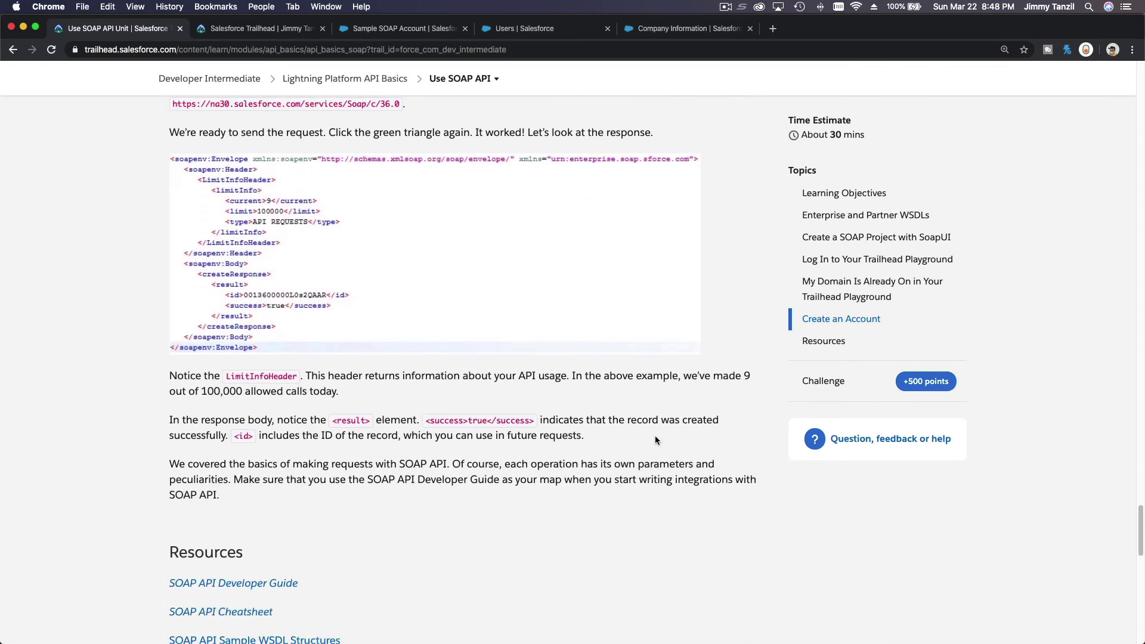
scroll(655, 435, "down", 12)
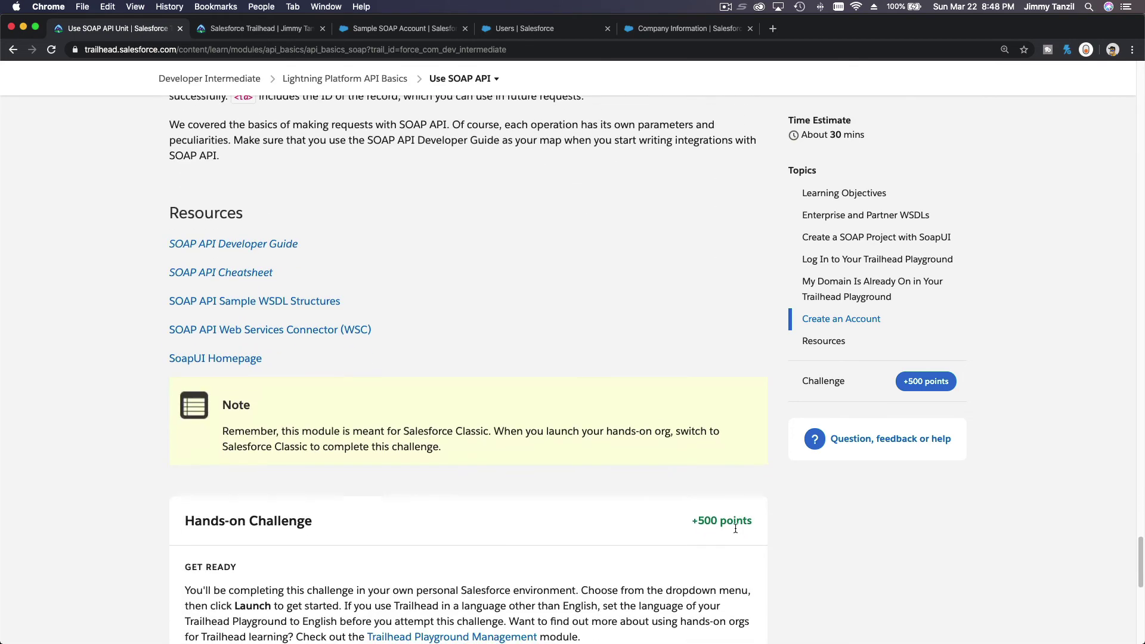
scroll(843, 549, "down", 12)
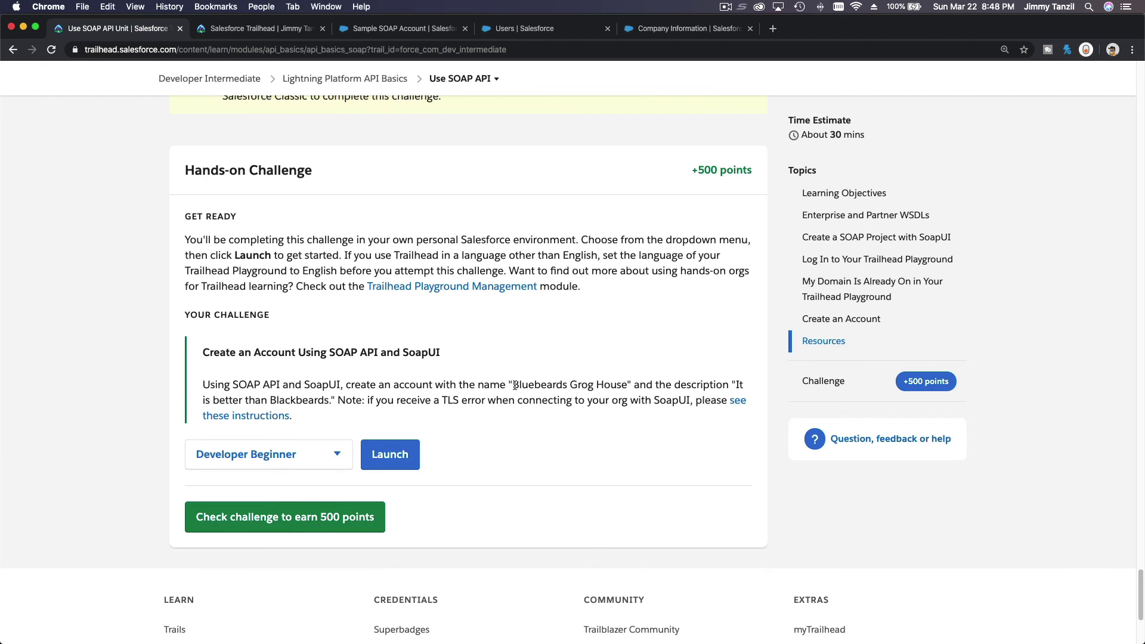
left_click_drag(514, 385, 625, 380)
key("super+c")
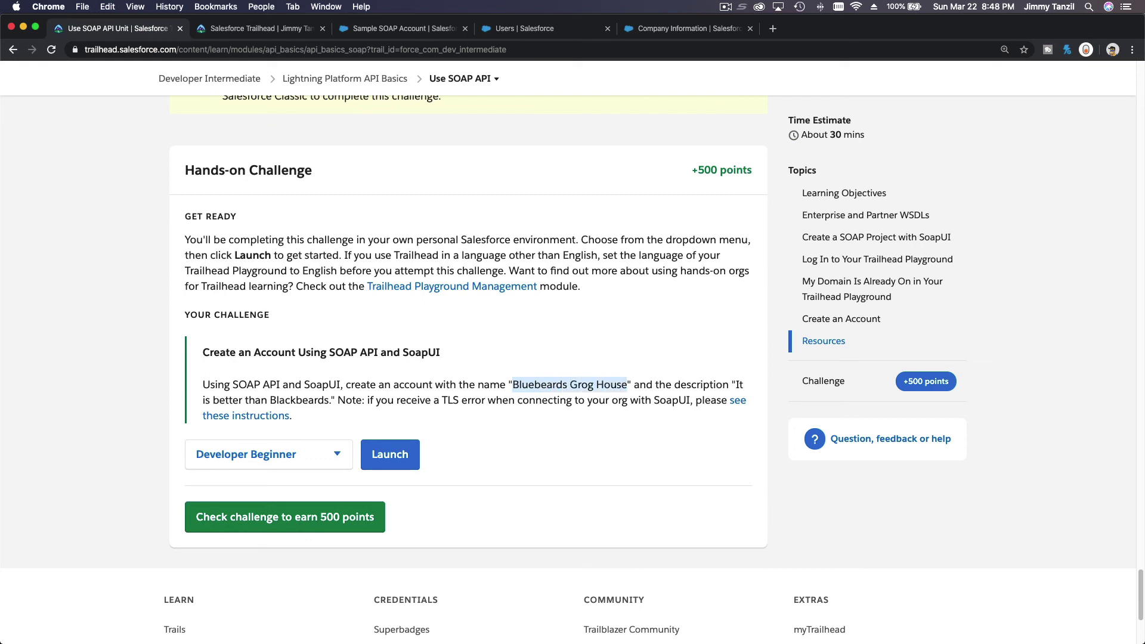
key("super+Tab")
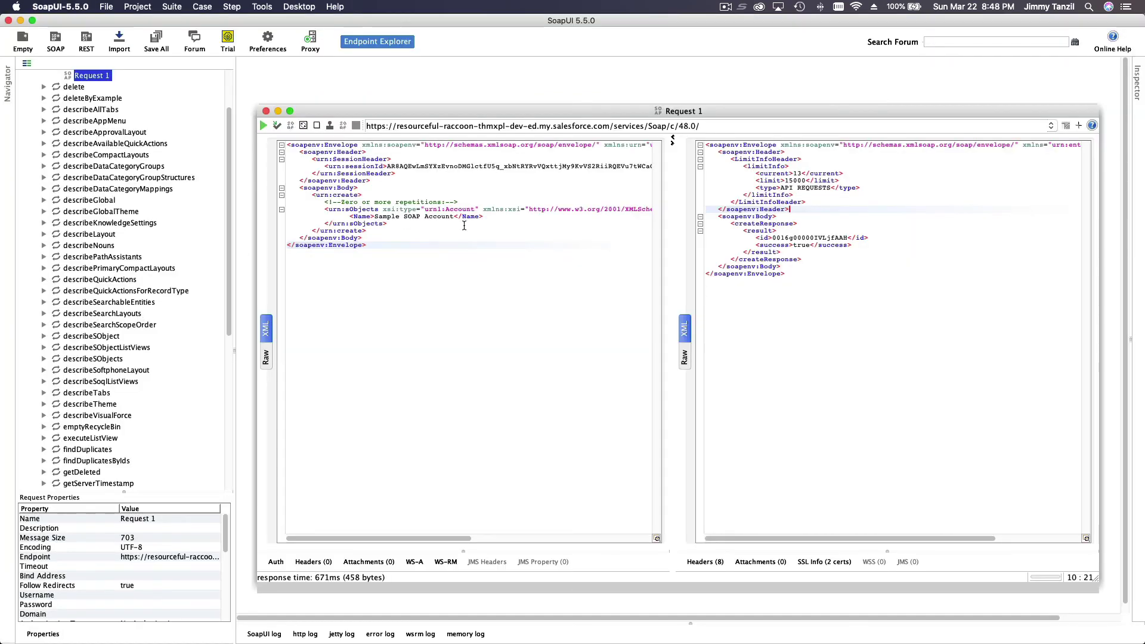
Step: Rename the account to 'Bluebeards Grog House' and add an empty <Descrtiption></Descrtiption> element
left_click(451, 218)
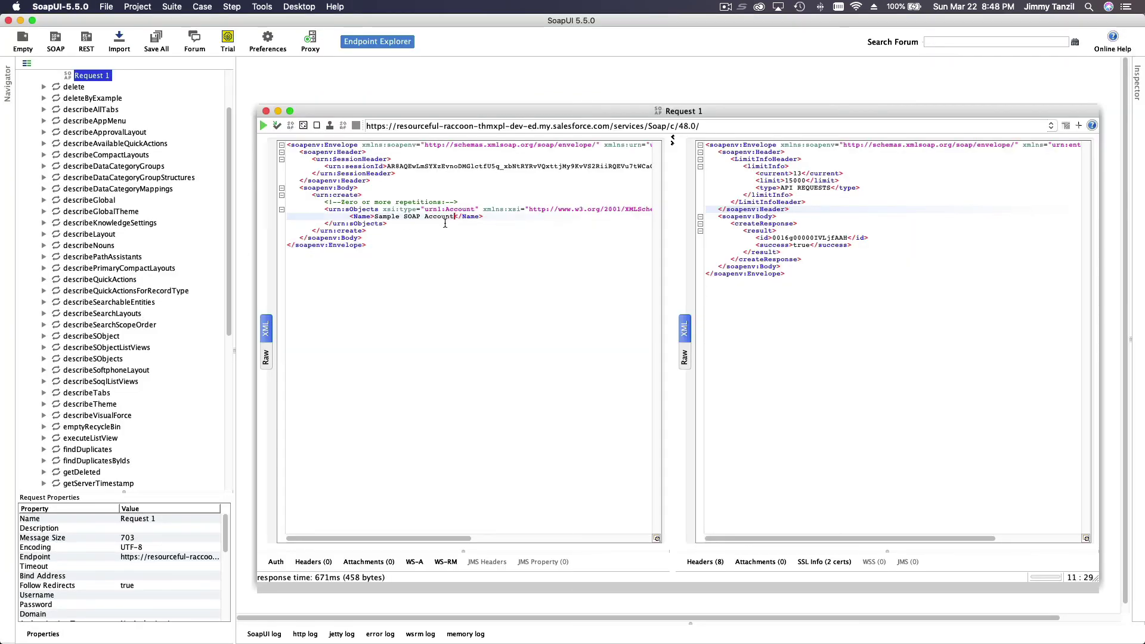
left_click(374, 216, "shift")
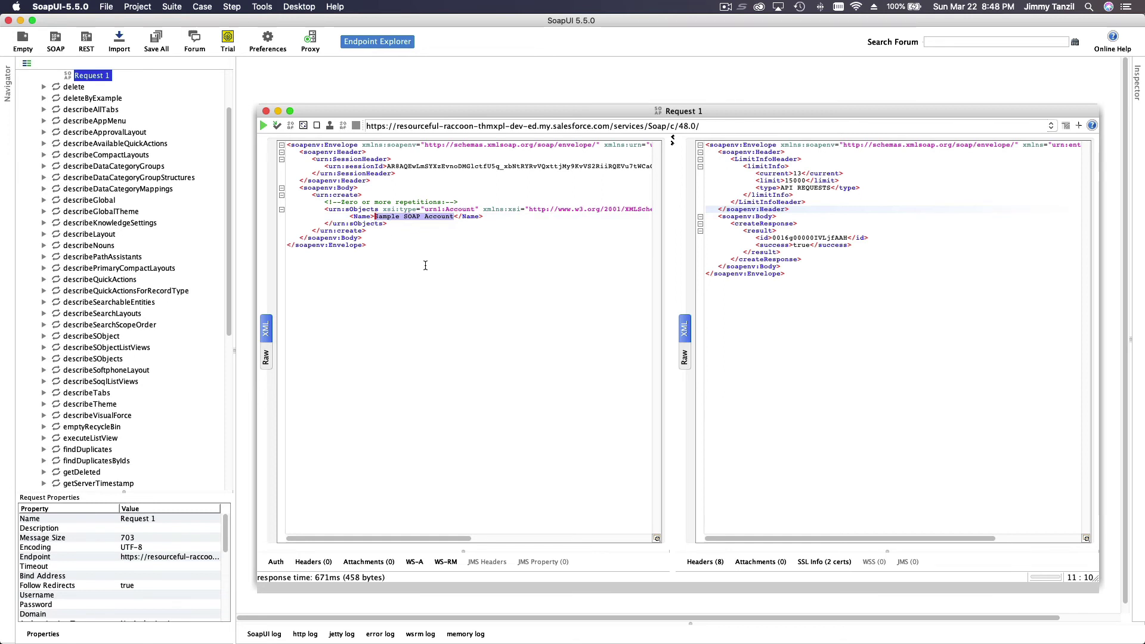
key("super+v")
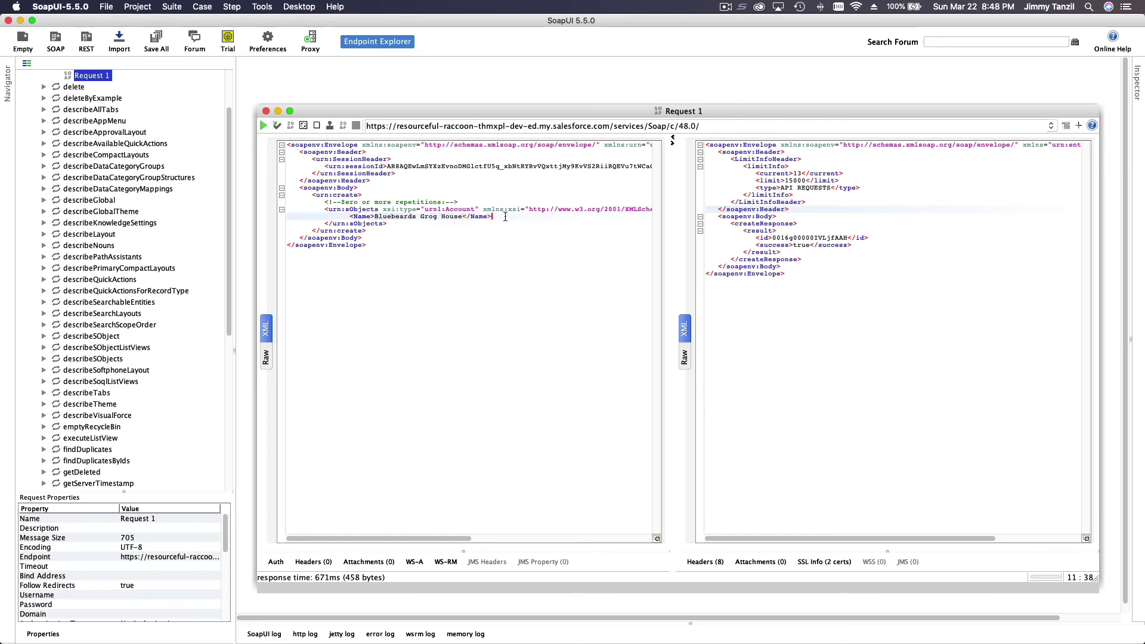
key("Return")
type("<Des")
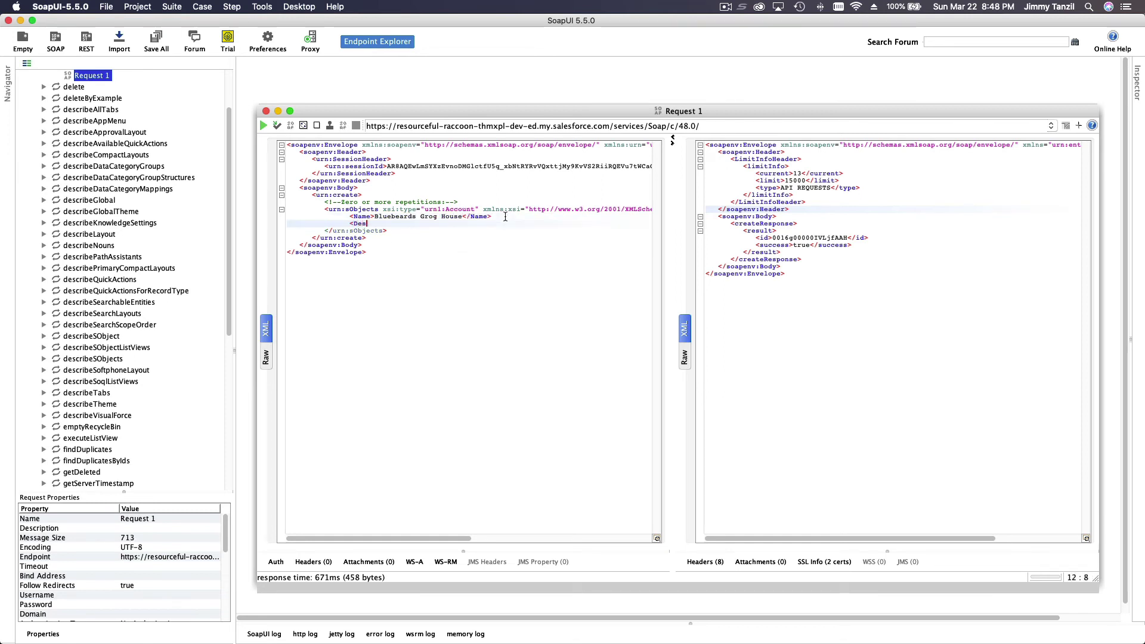
type("crtiption></Descrtiption>")
Step: Fill the description element with 'It is better than Blackbeards.' and send the request
key("super+Tab")
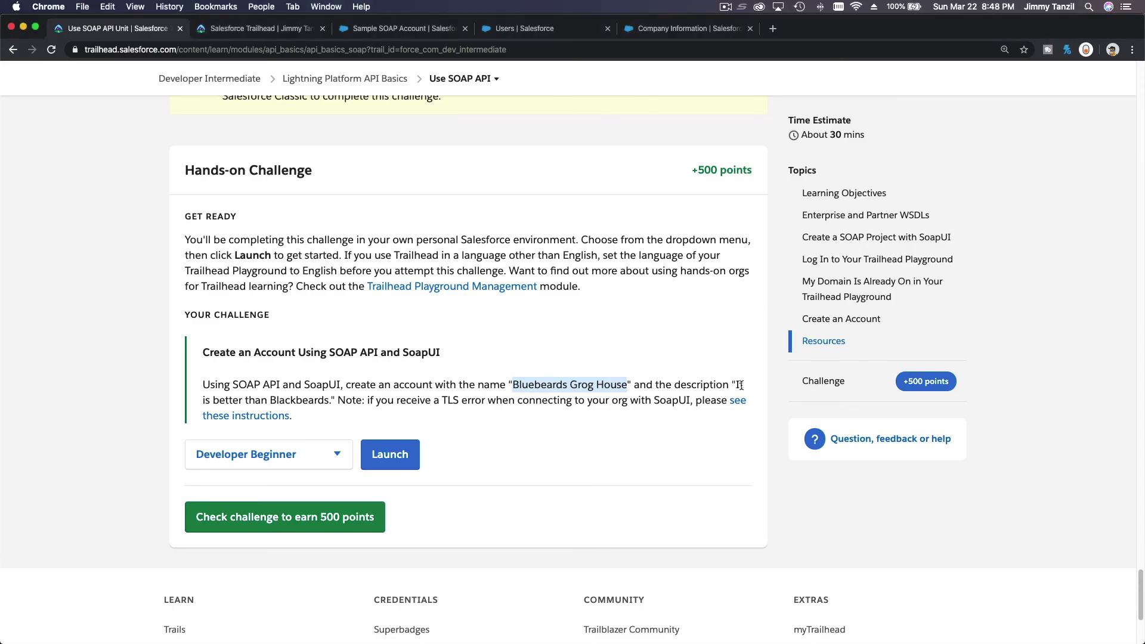
left_click_drag(736, 383, 630, 412)
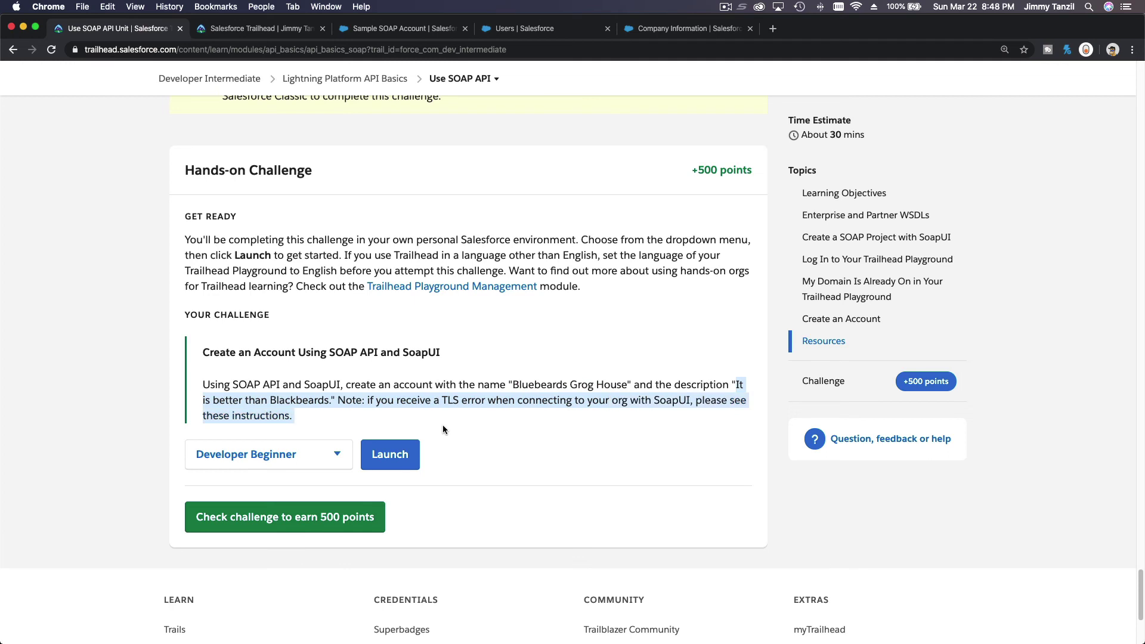
left_click_drag(318, 419, 328, 403)
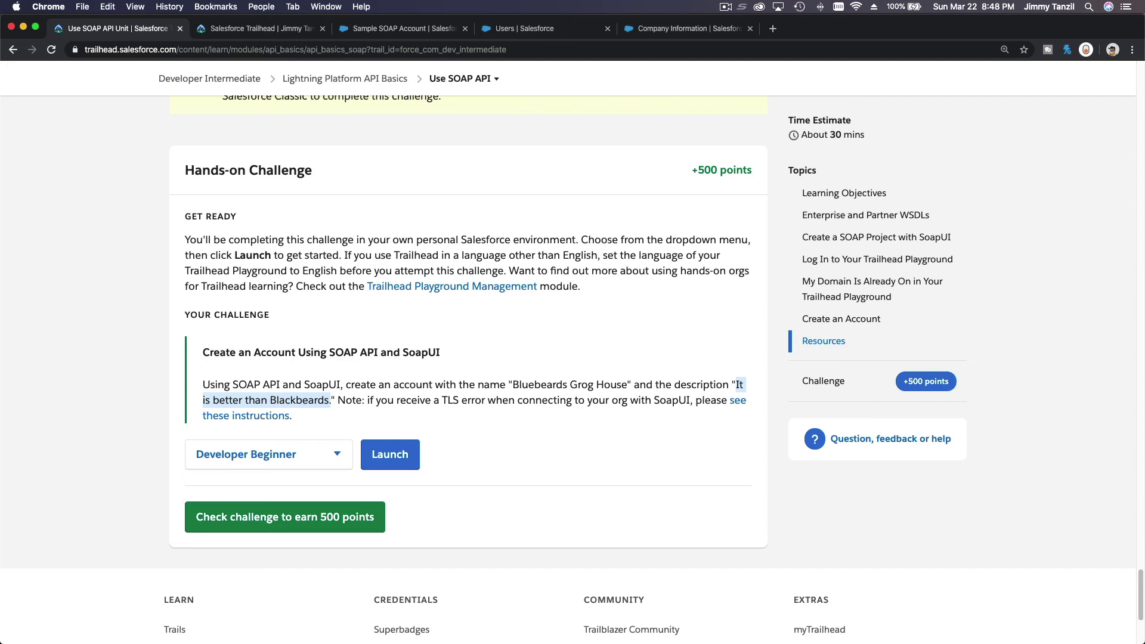
key("super+Tab")
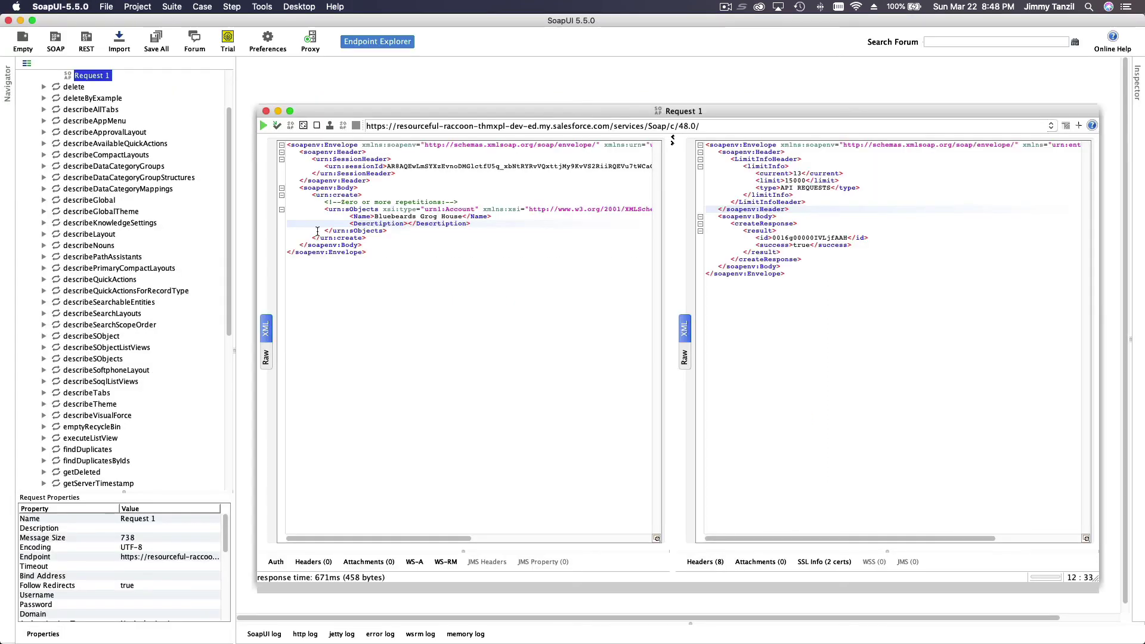
left_click(409, 224)
type("It is better than Blackbeards.")
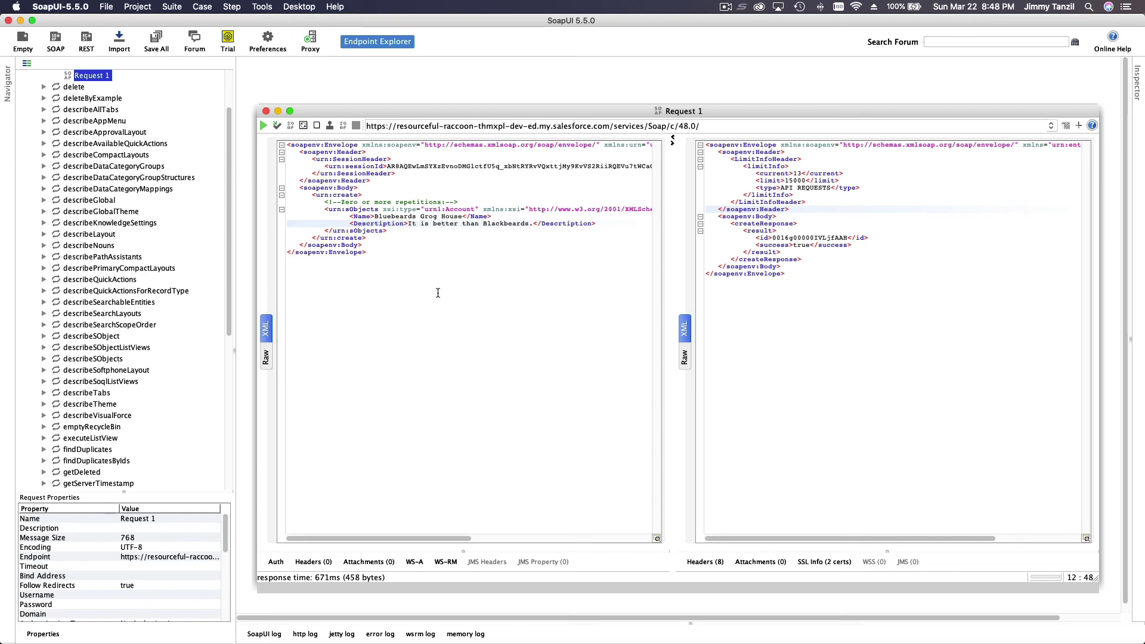
left_click(460, 333)
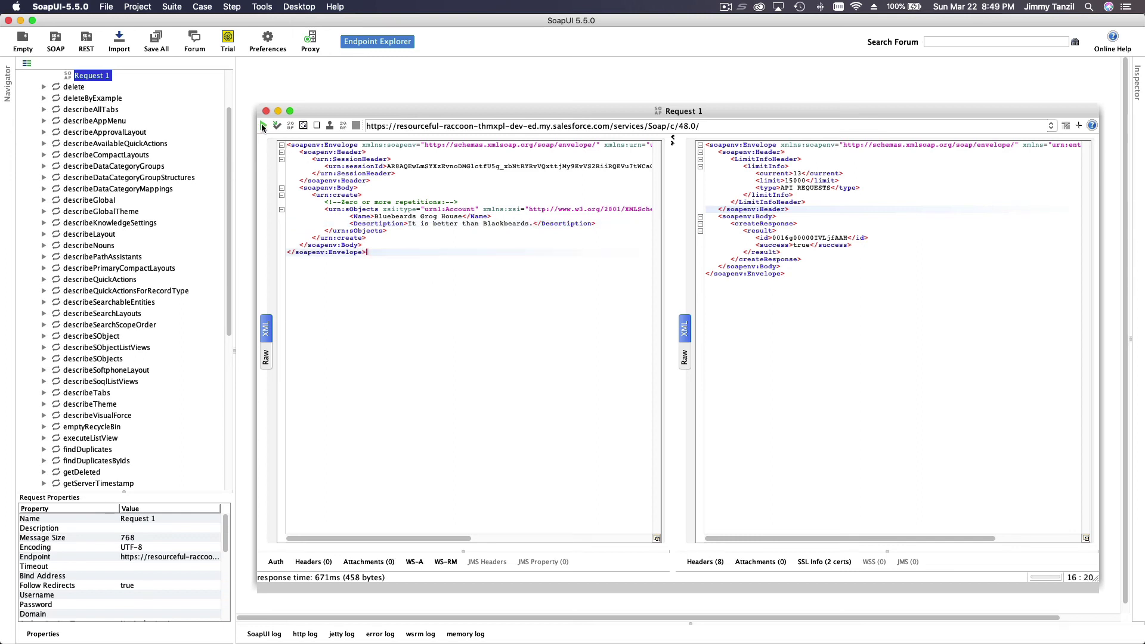
left_click(263, 126)
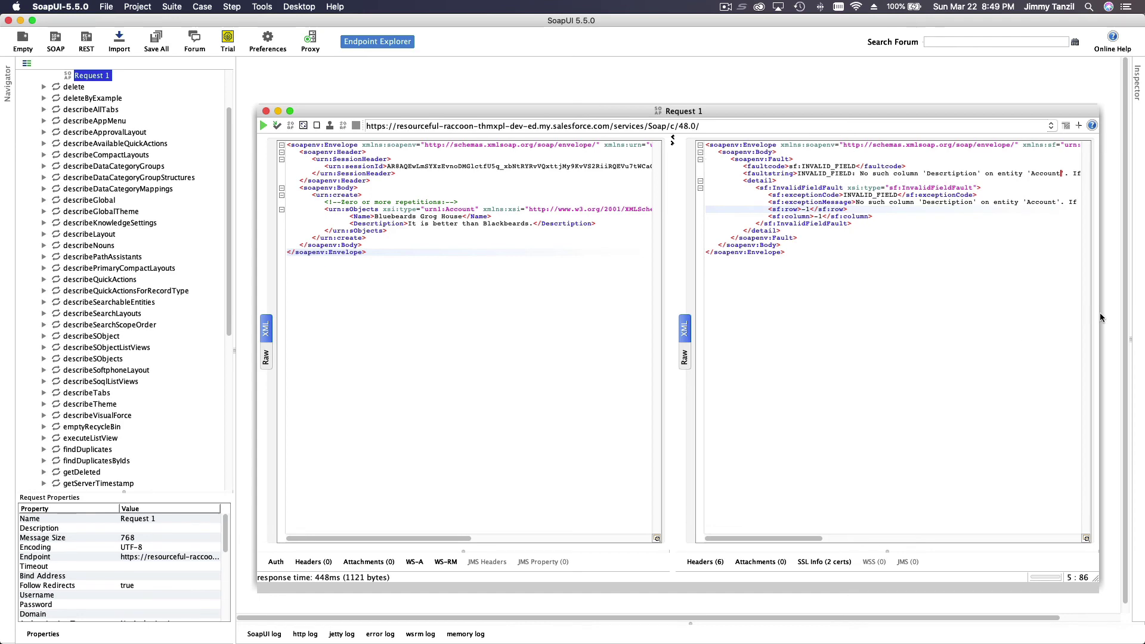
Step: Correct both misspelled Descrtiption tags to Description and resend the create request
left_click(964, 271)
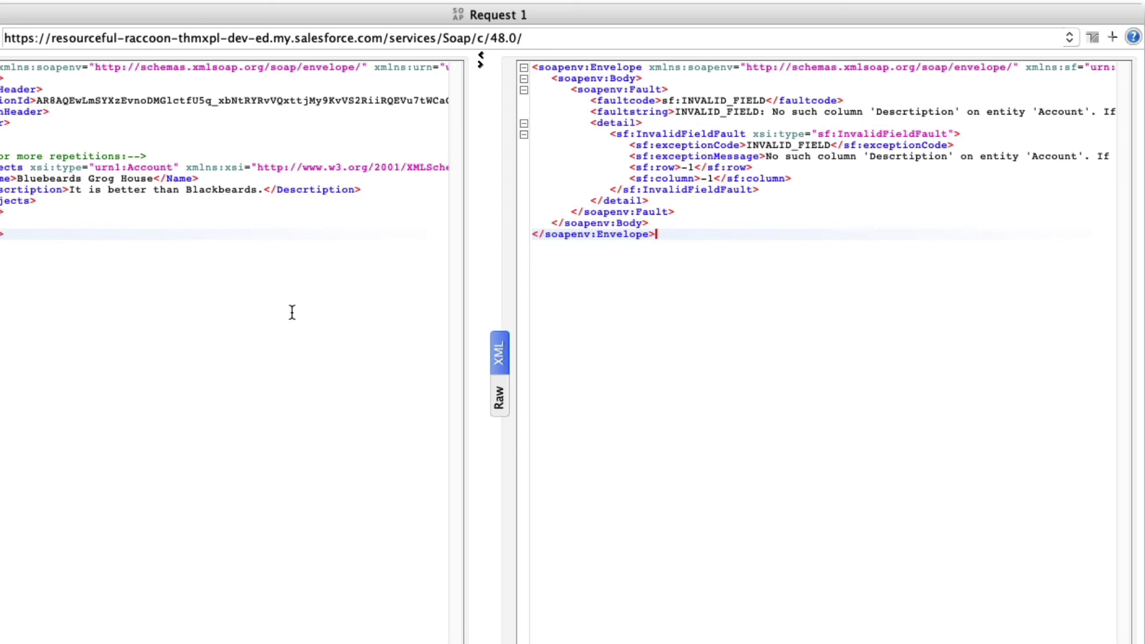
double_click(27, 190)
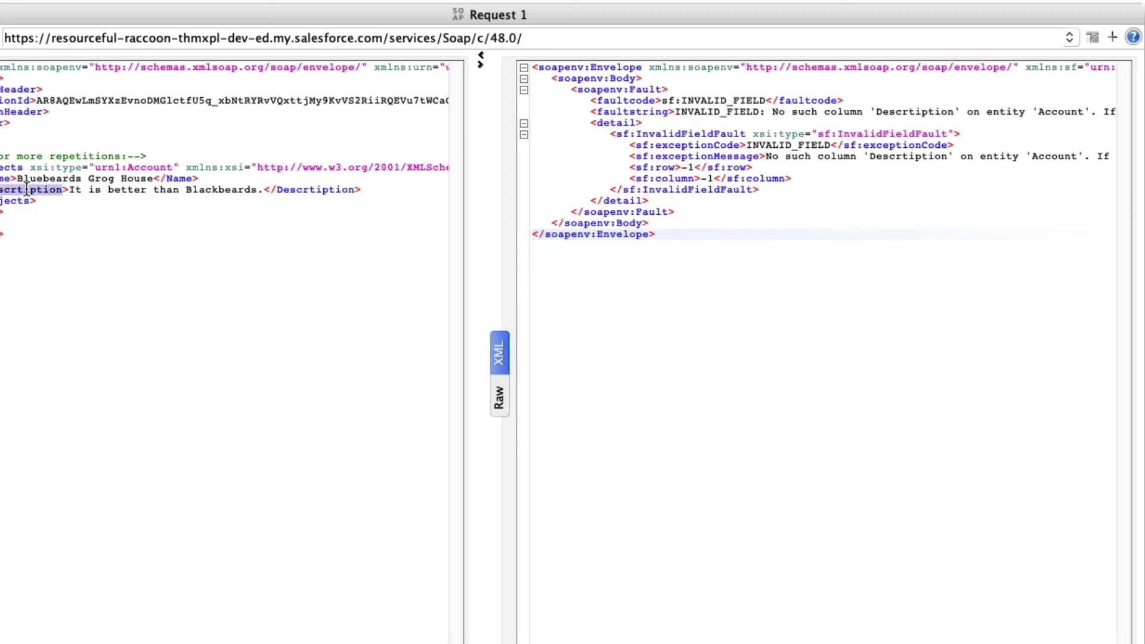
type("Descrtipt")
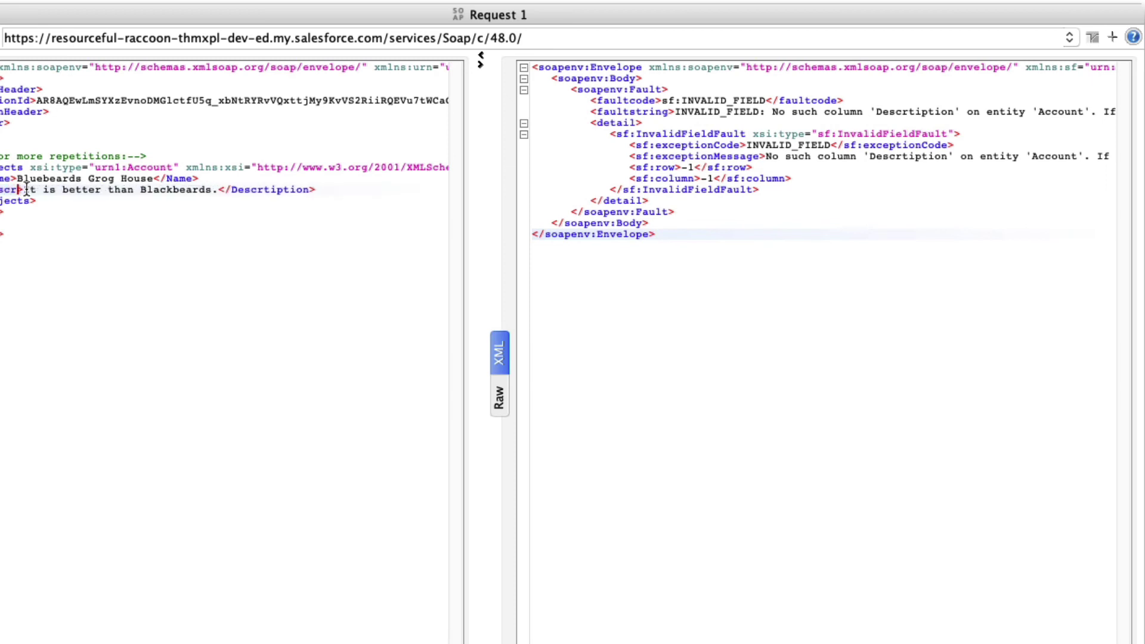
type("ion>")
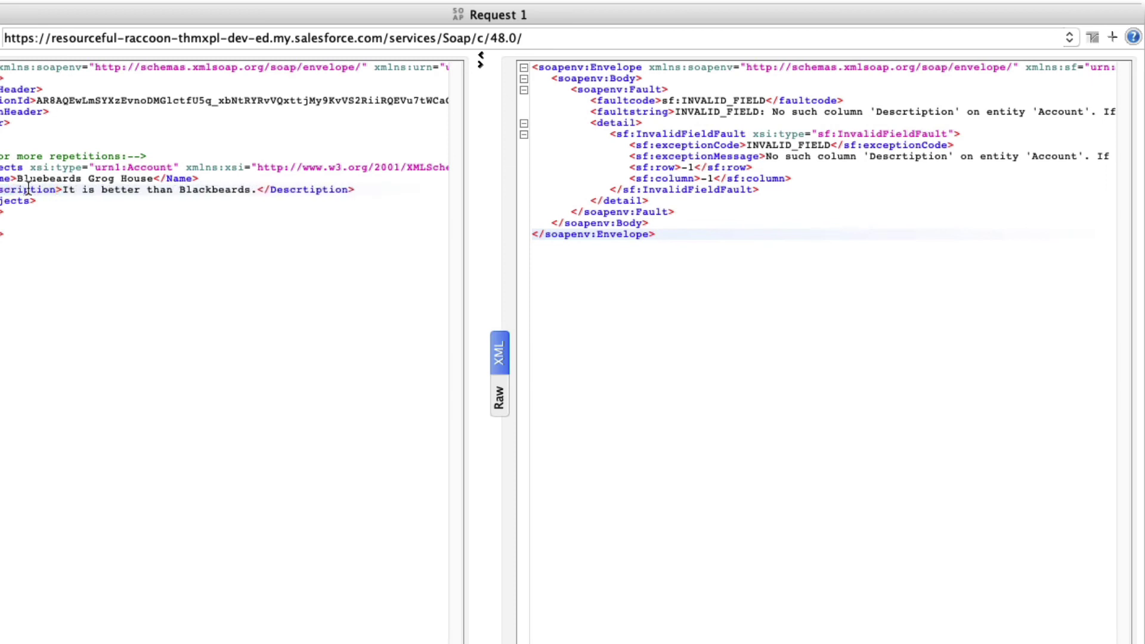
double_click(28, 190)
key("ctrl+c")
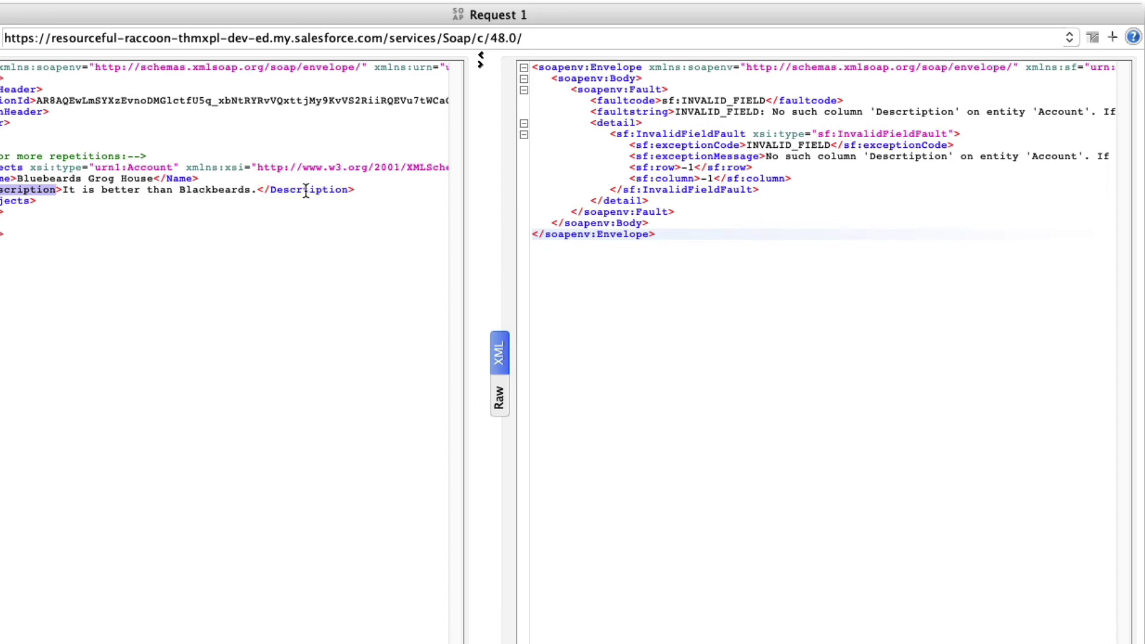
double_click(307, 189)
key("ctrl+v")
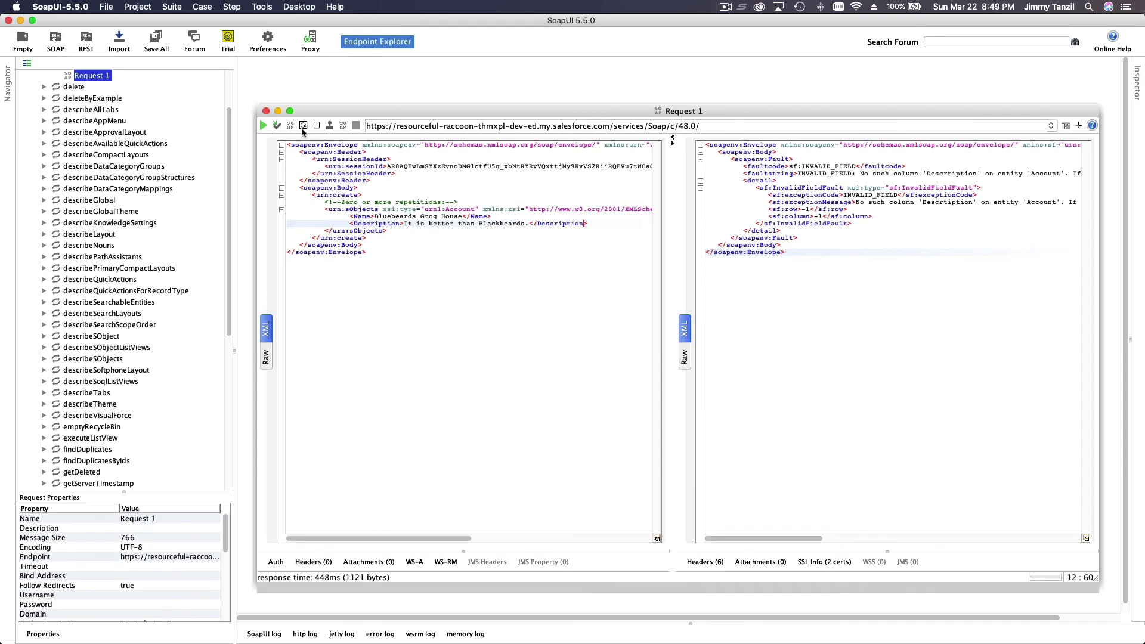
left_click(263, 126)
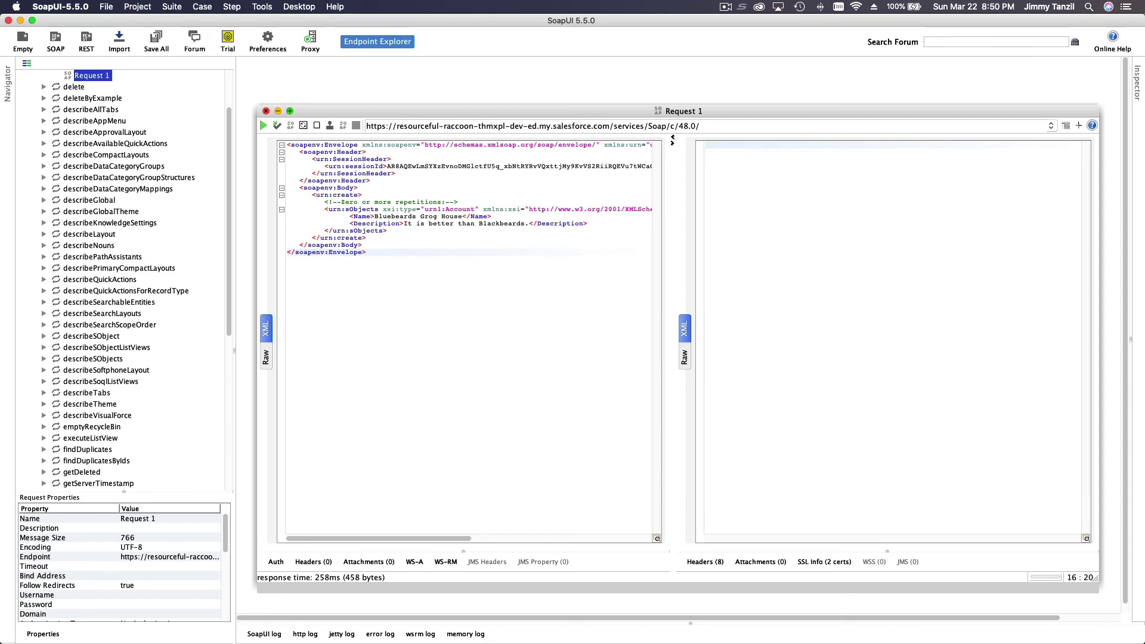
key("super+Tab")
Step: Reopen Salesforce's All Accounts list to confirm the Bluebeards Grog House accounts exist
left_click(272, 31)
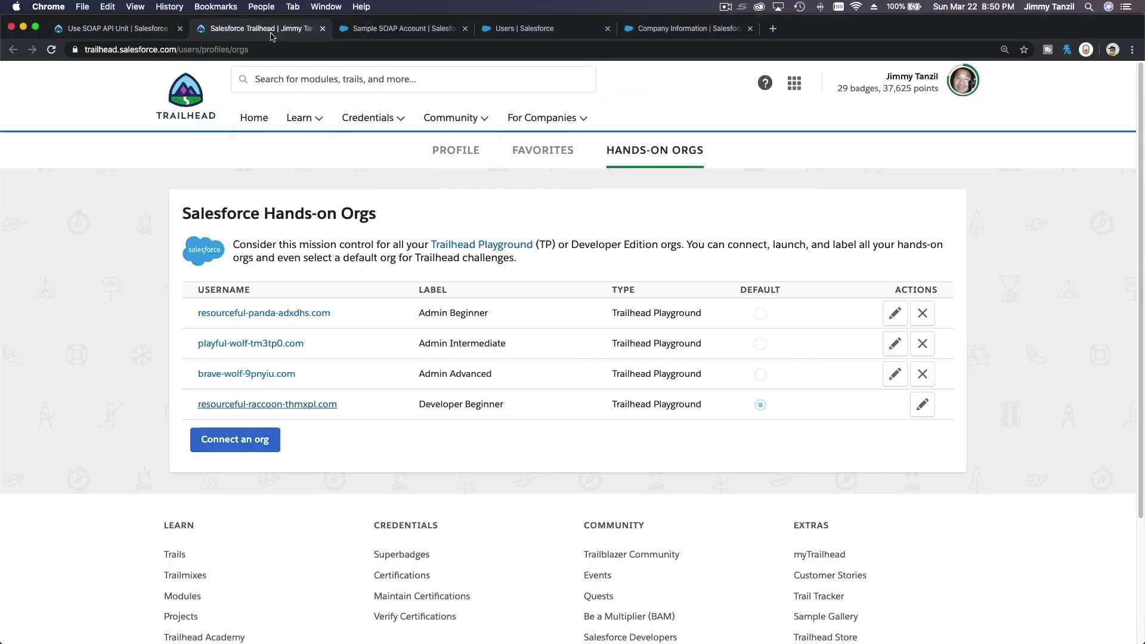
left_click(410, 29)
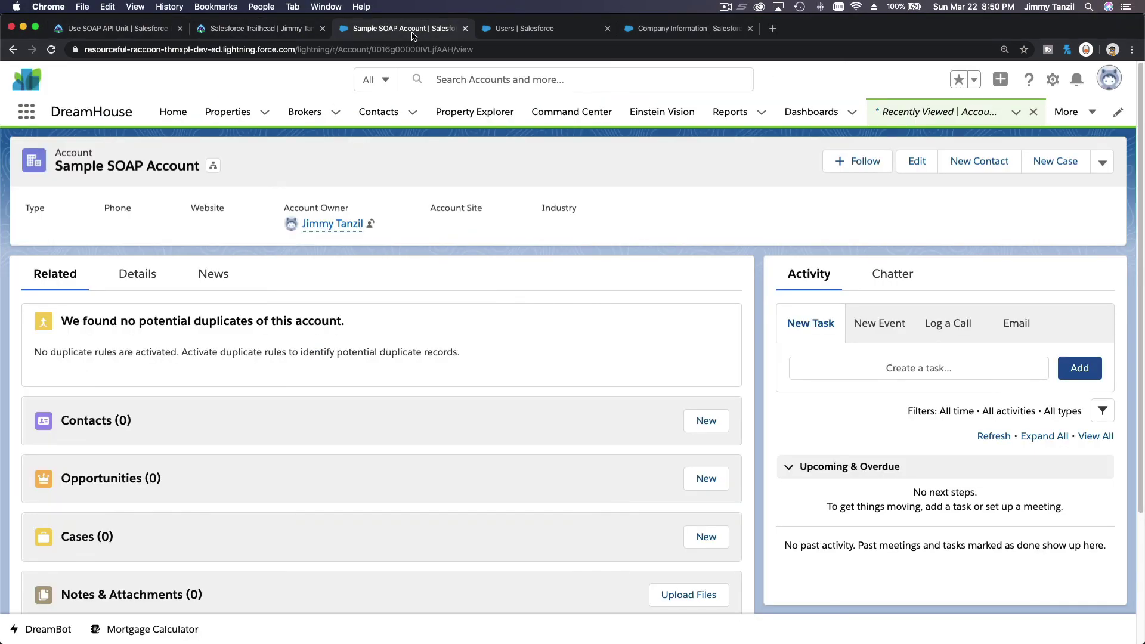
left_click(13, 49)
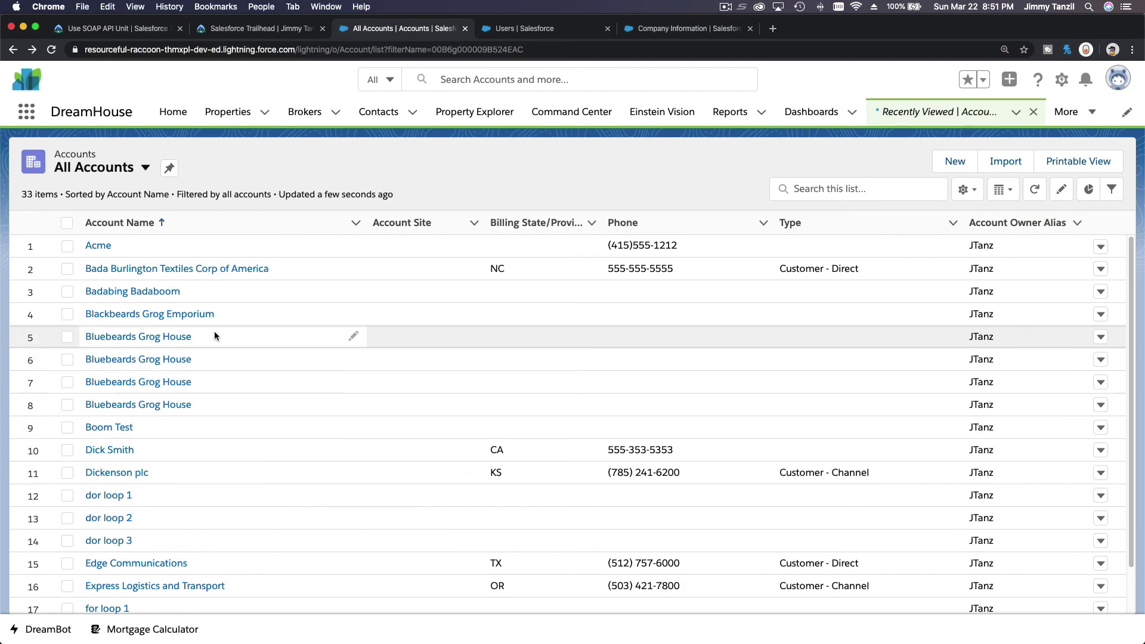
left_click(122, 31)
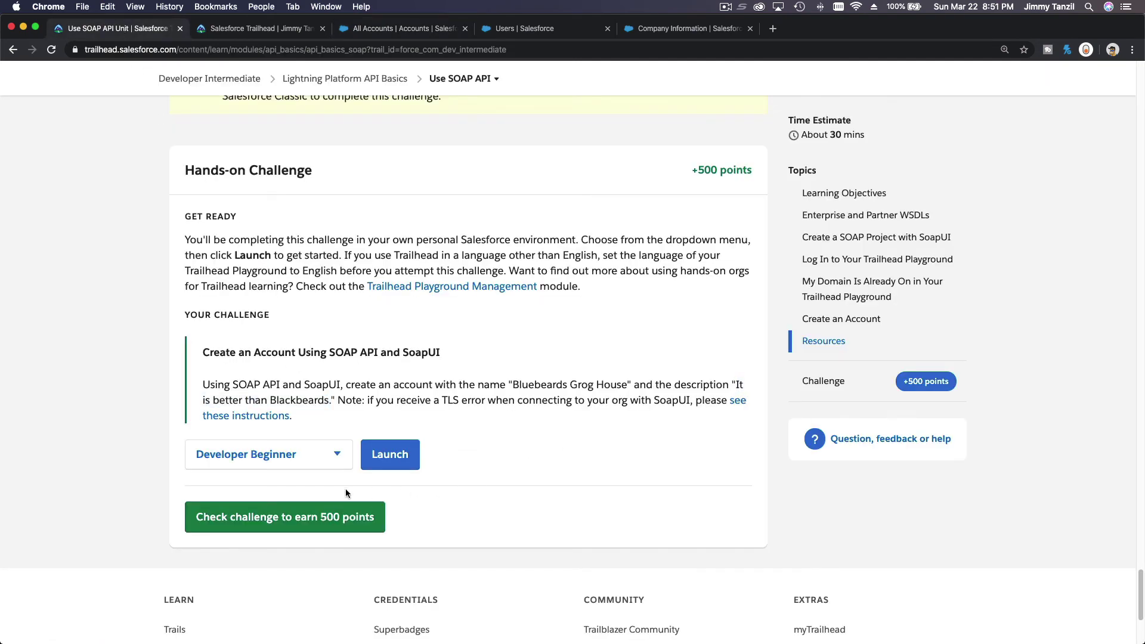
Step: Check the Use SOAP API challenge on Trailhead to earn 500 points
left_click(290, 511)
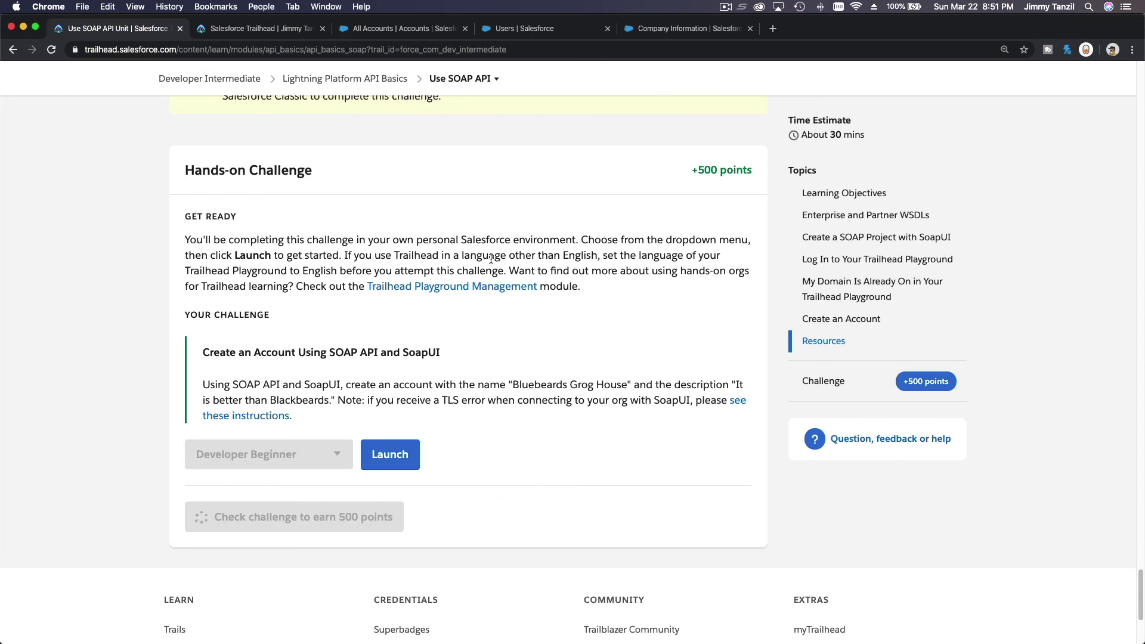
left_click(474, 84)
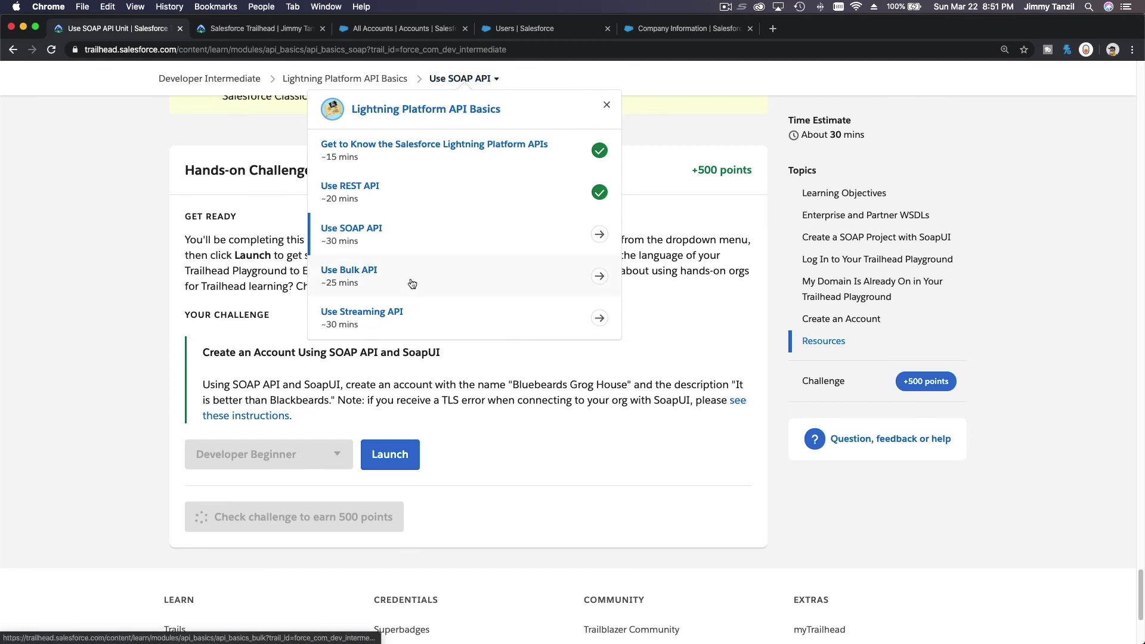
left_click(742, 236)
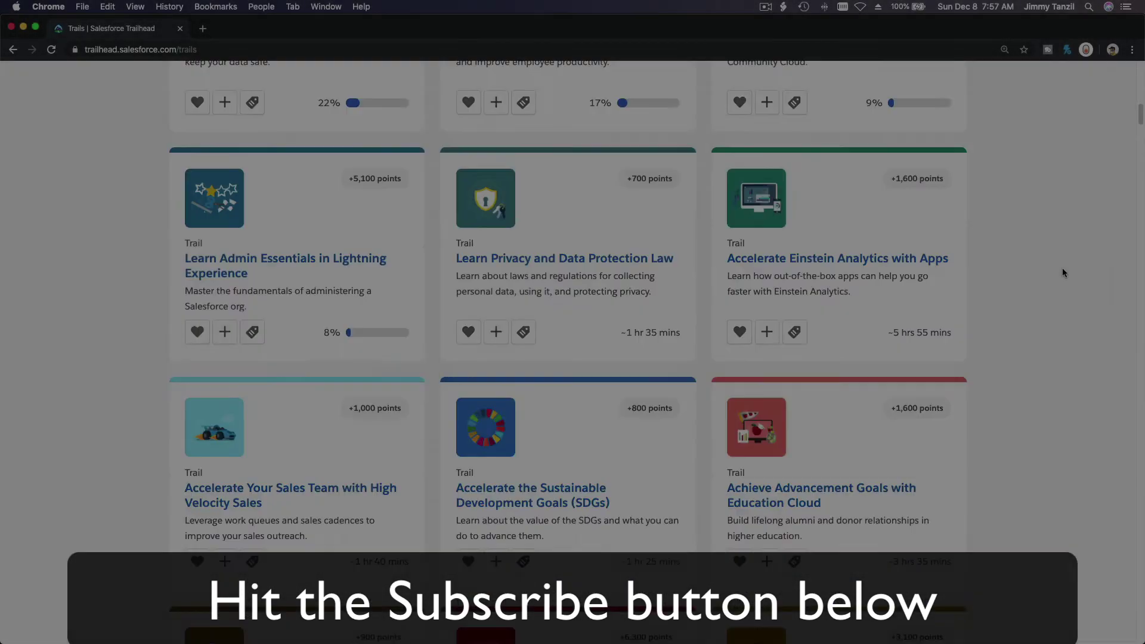
scroll(1062, 272, "down", 20)
scroll(1062, 272, "down", 15)
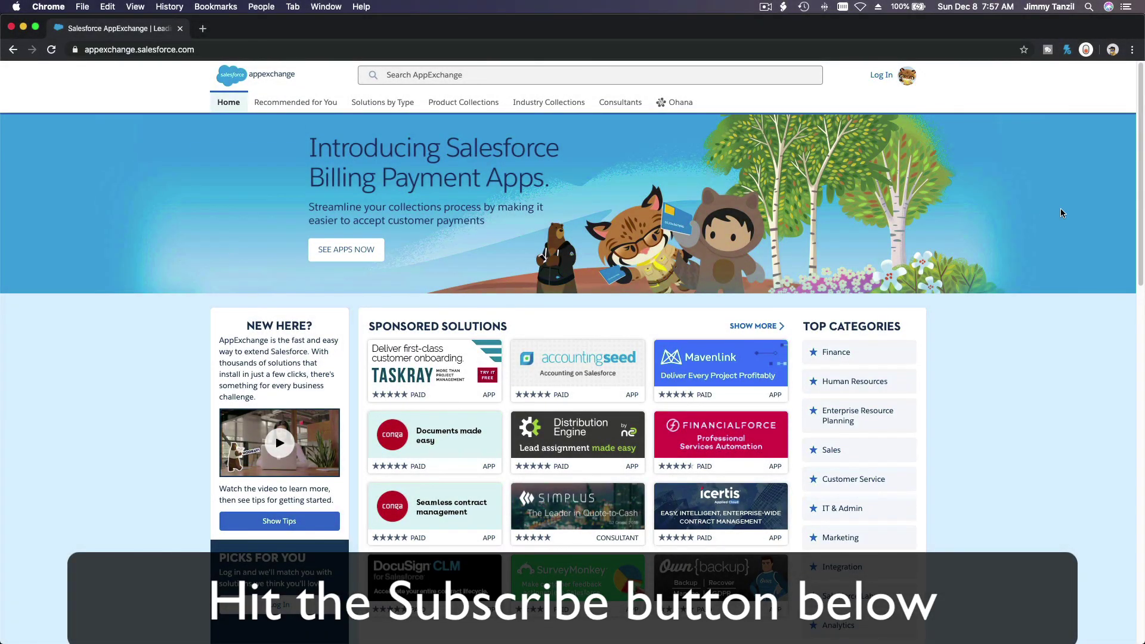
scroll(1060, 212, "down", 10)
scroll(1059, 210, "down", 5)
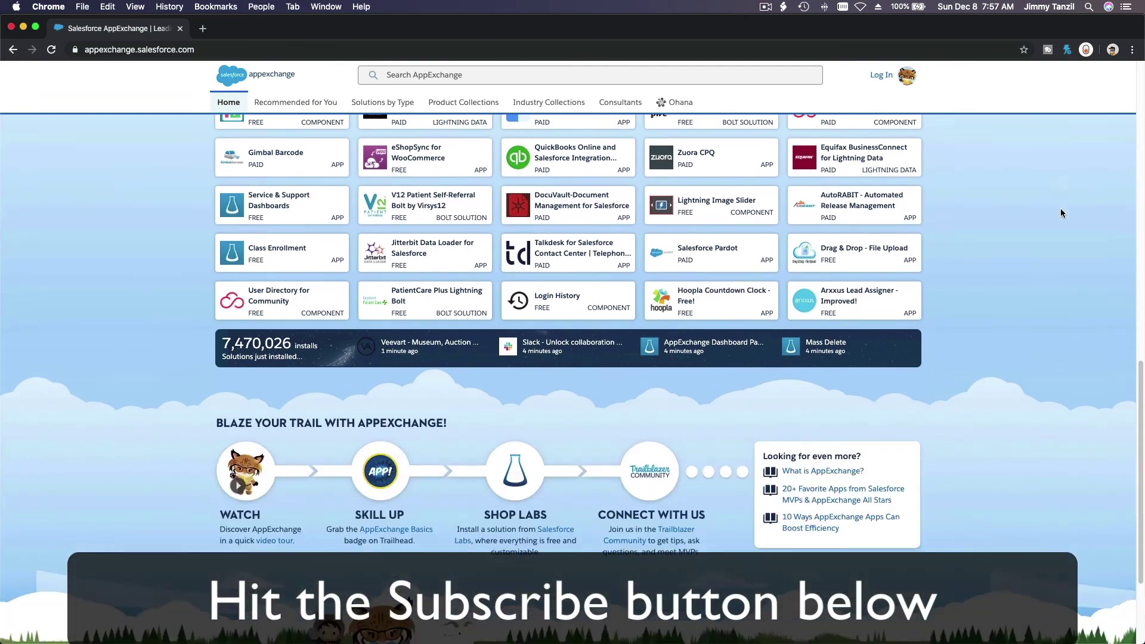